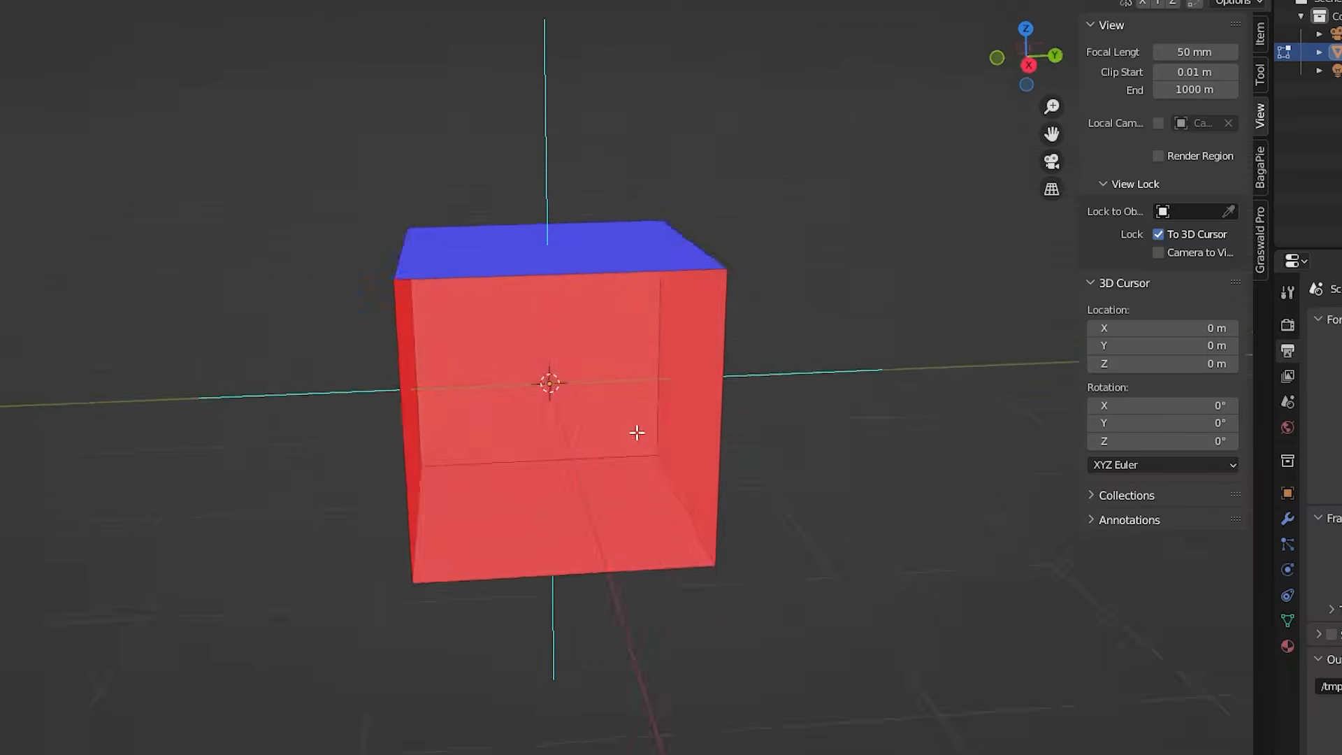
middle_click_drag(638, 434, 728, 434)
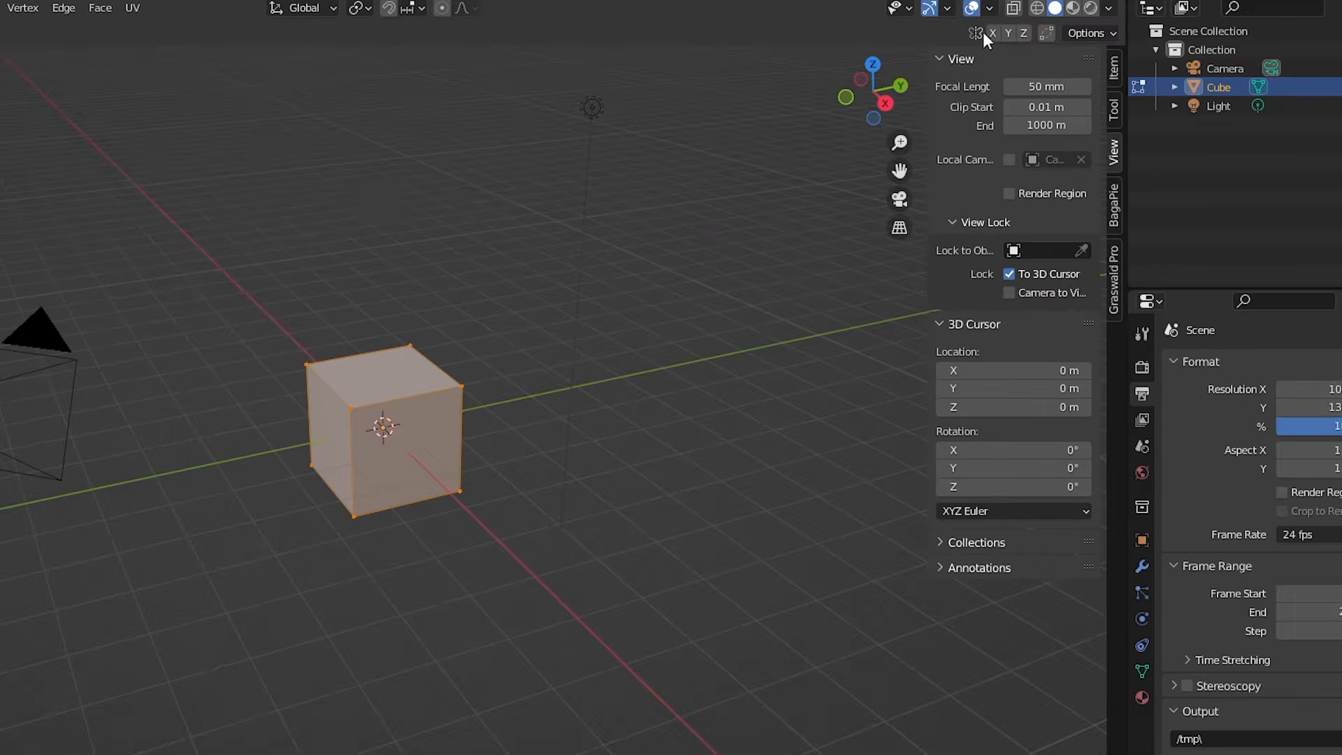
- Display only the cube's face normals at size 1.47 and turn on the Face Orientation overlay
left_click(989, 15)
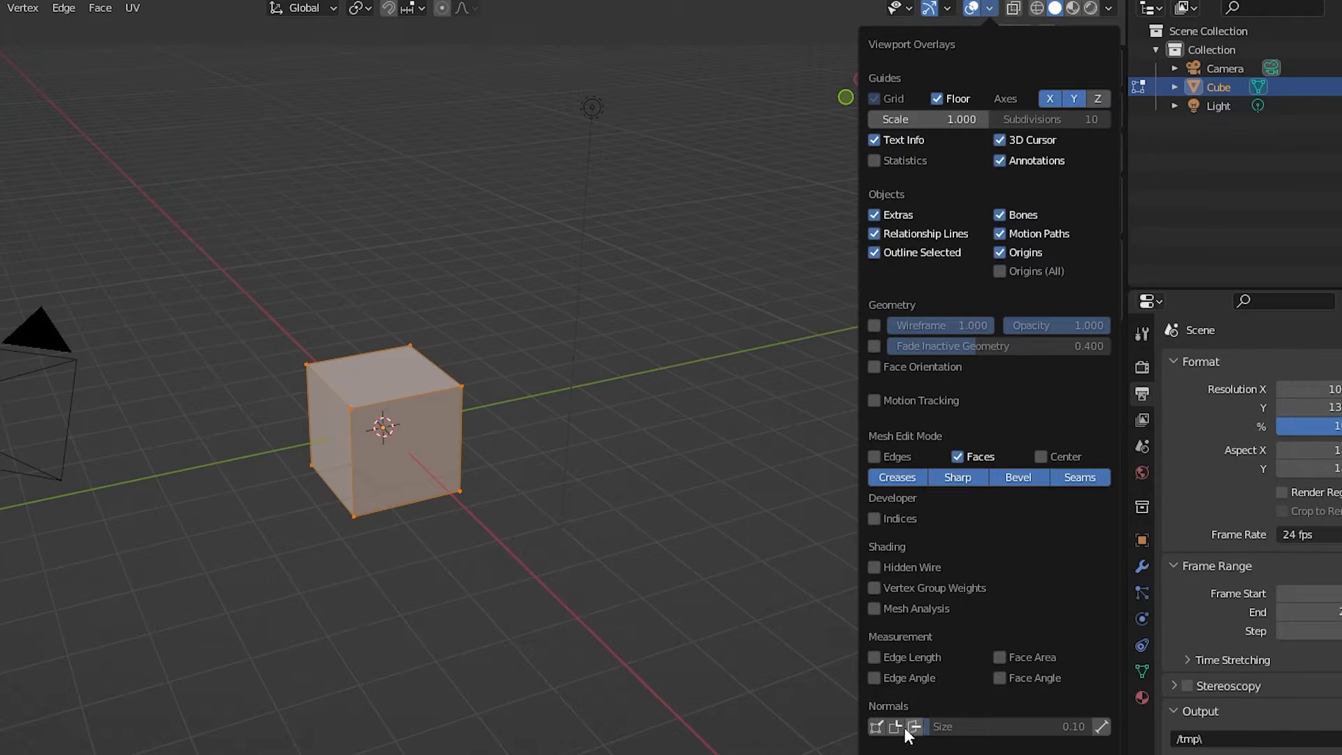
left_click(916, 673)
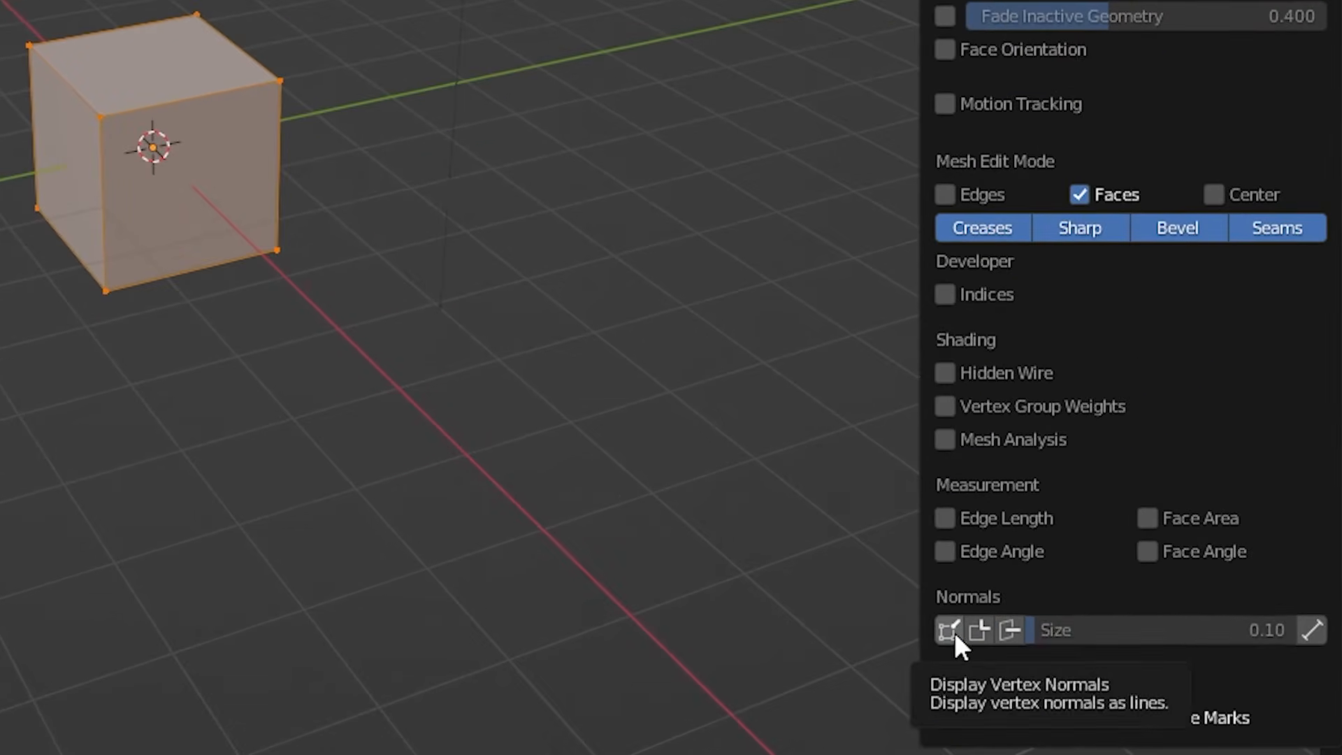
left_click(951, 633)
left_click(980, 632)
left_click(979, 631)
left_click(1010, 630)
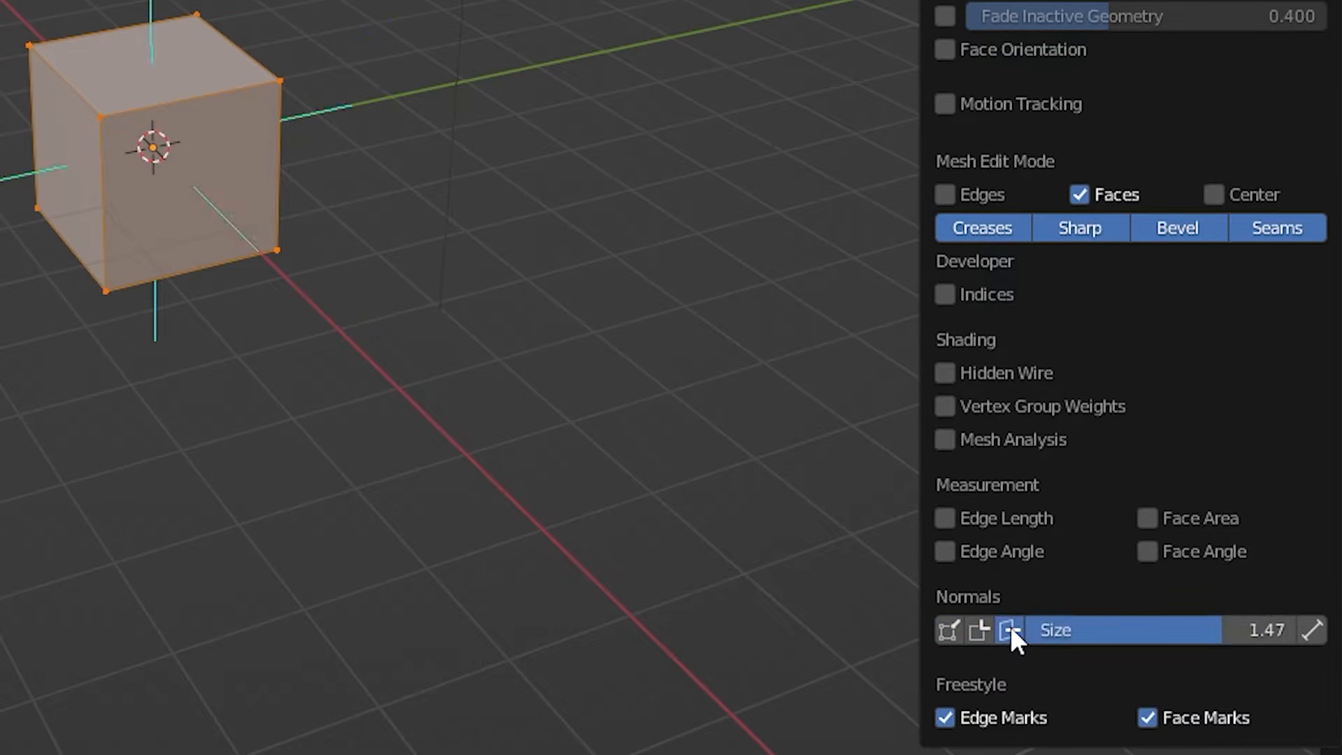
left_click(1009, 629)
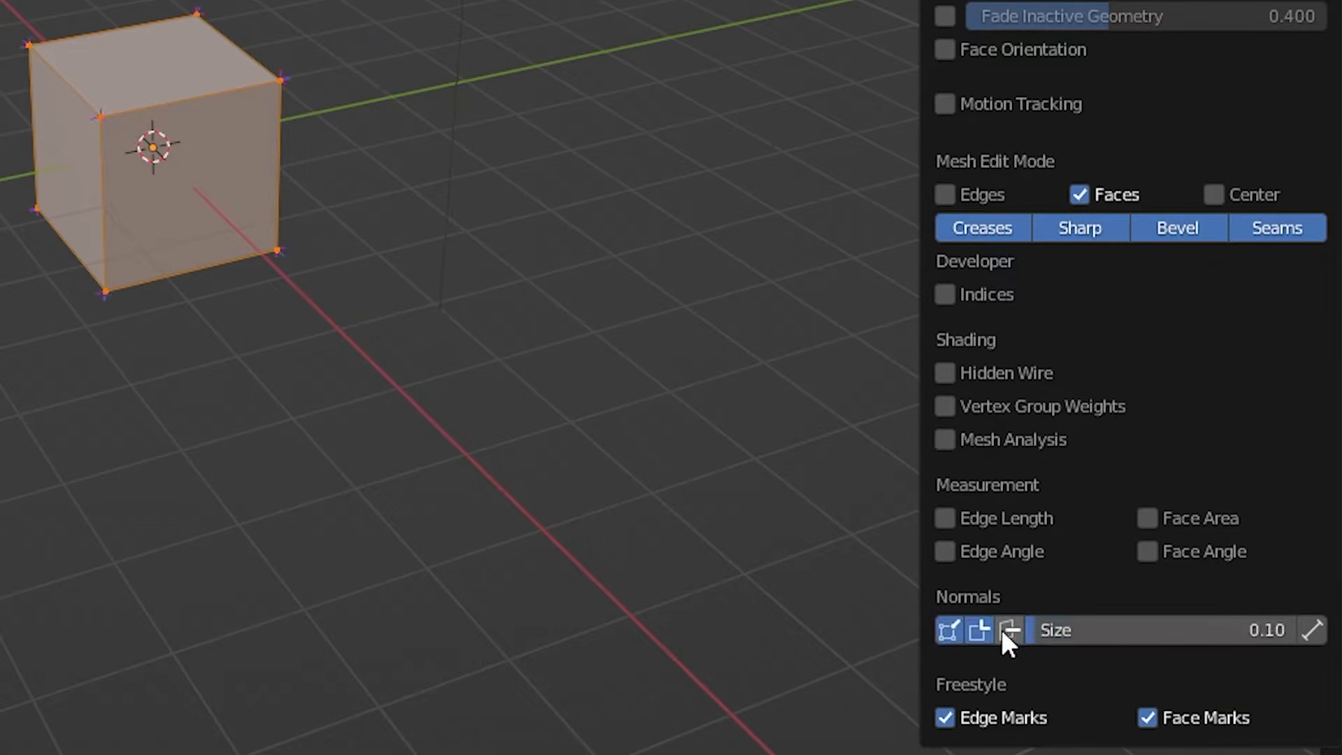
left_click(1010, 630)
left_click_drag(1036, 633, 1220, 633)
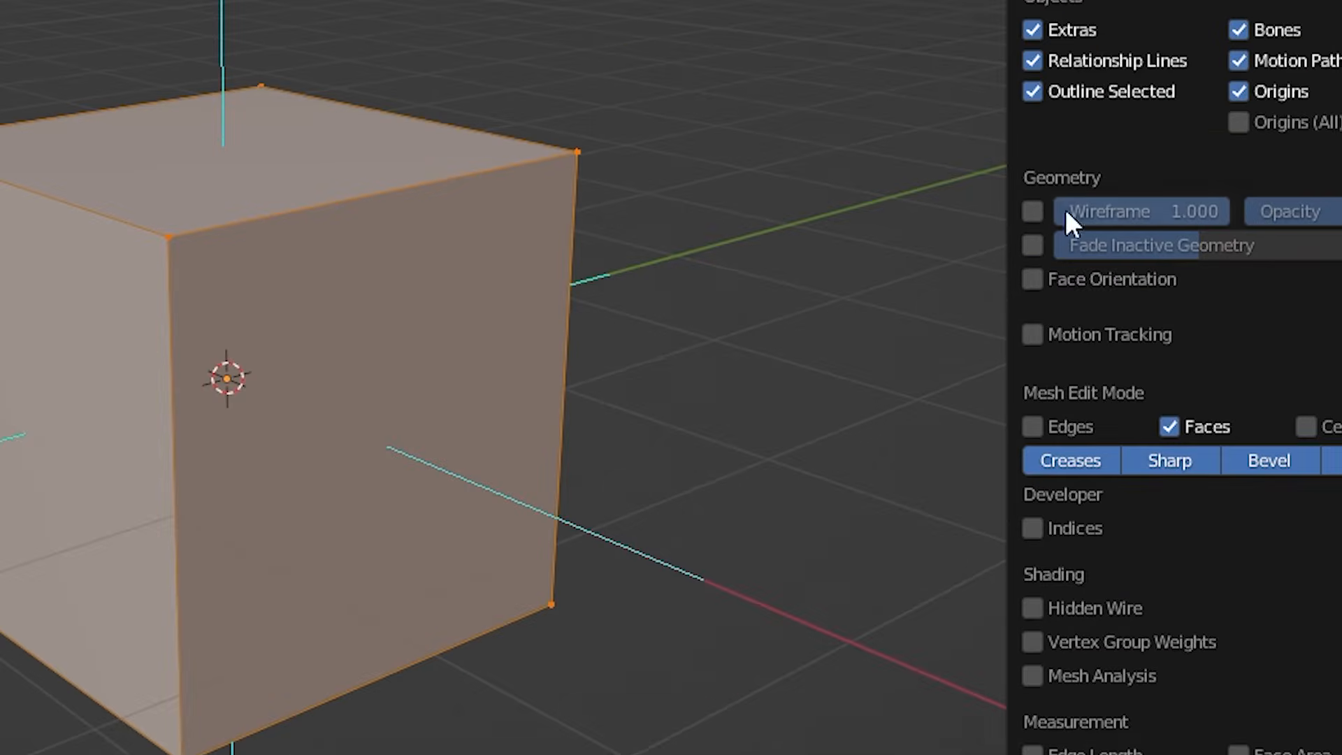
left_click(1032, 279)
- Delete the cube's front face so its inside can be viewed
left_click(396, 362)
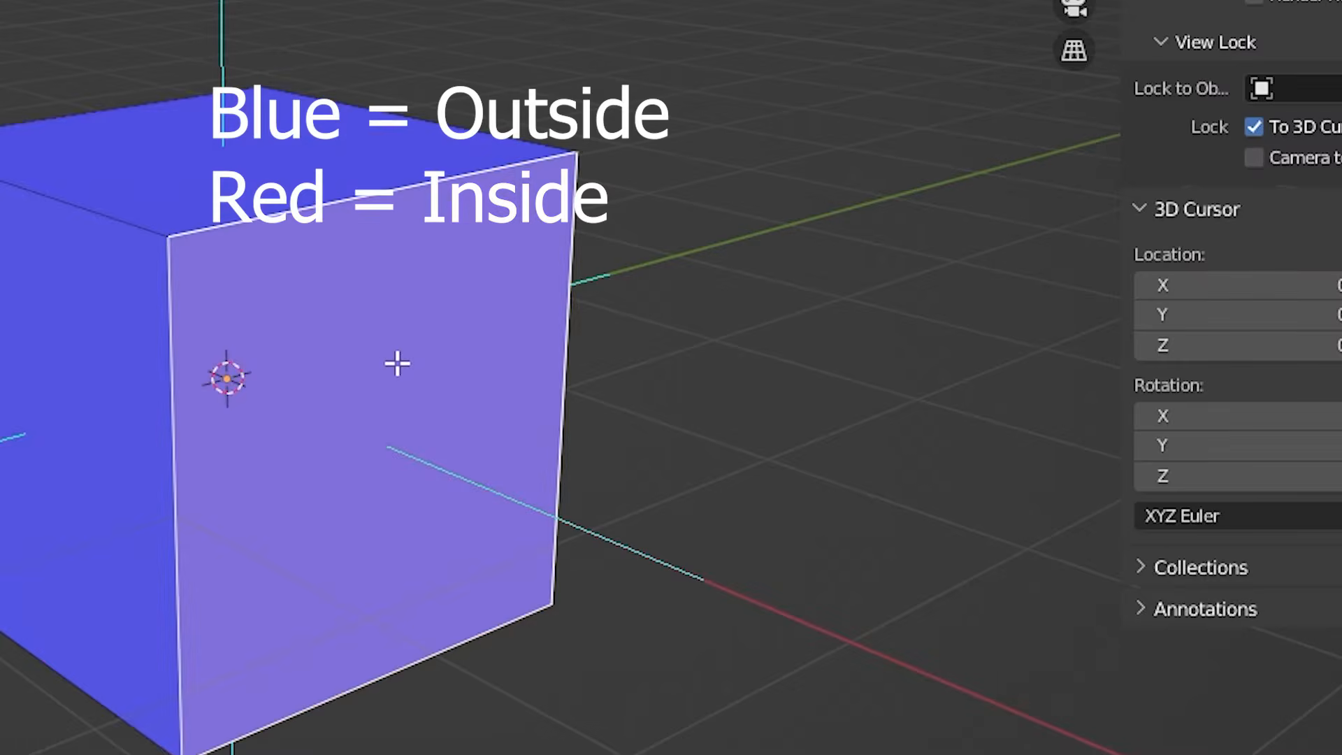
key("x")
left_click(338, 396)
middle_click_drag(338, 395, 535, 457)
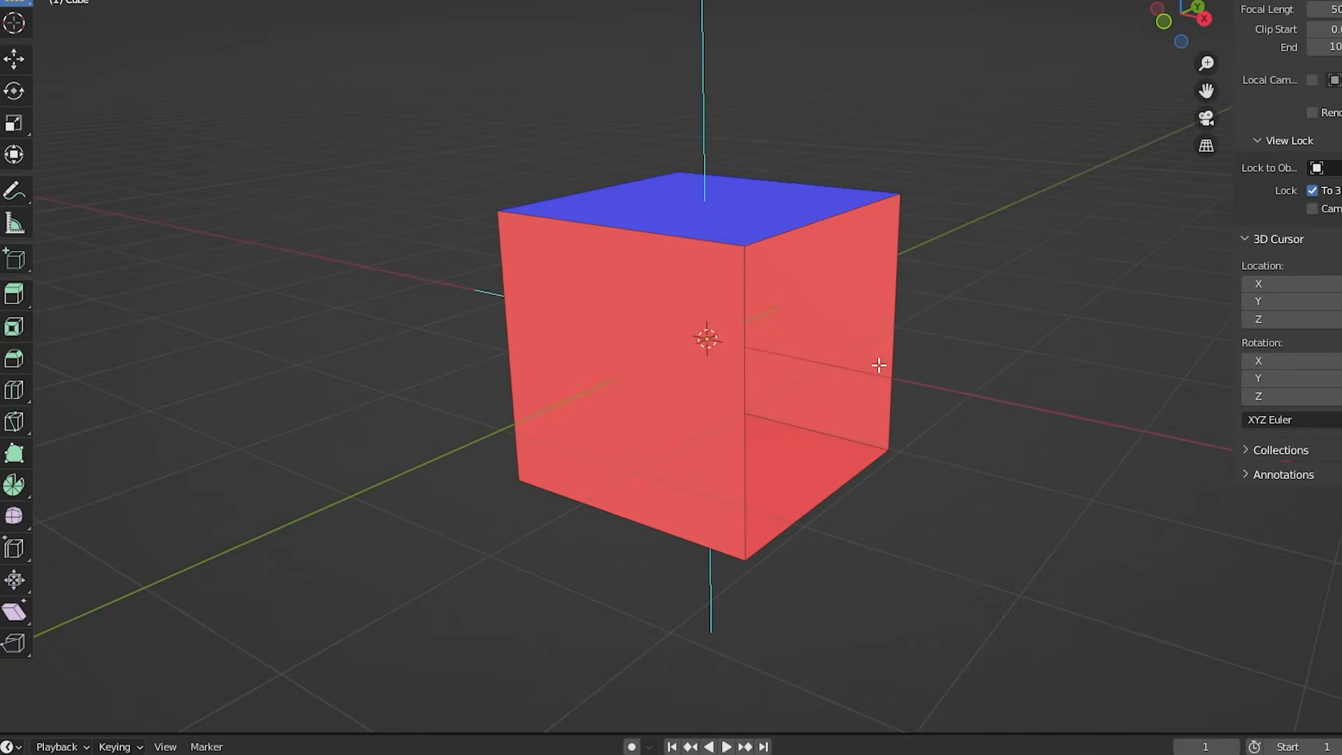
- Recalculate the normals of all the open cube's faces to point outside
left_click(879, 365)
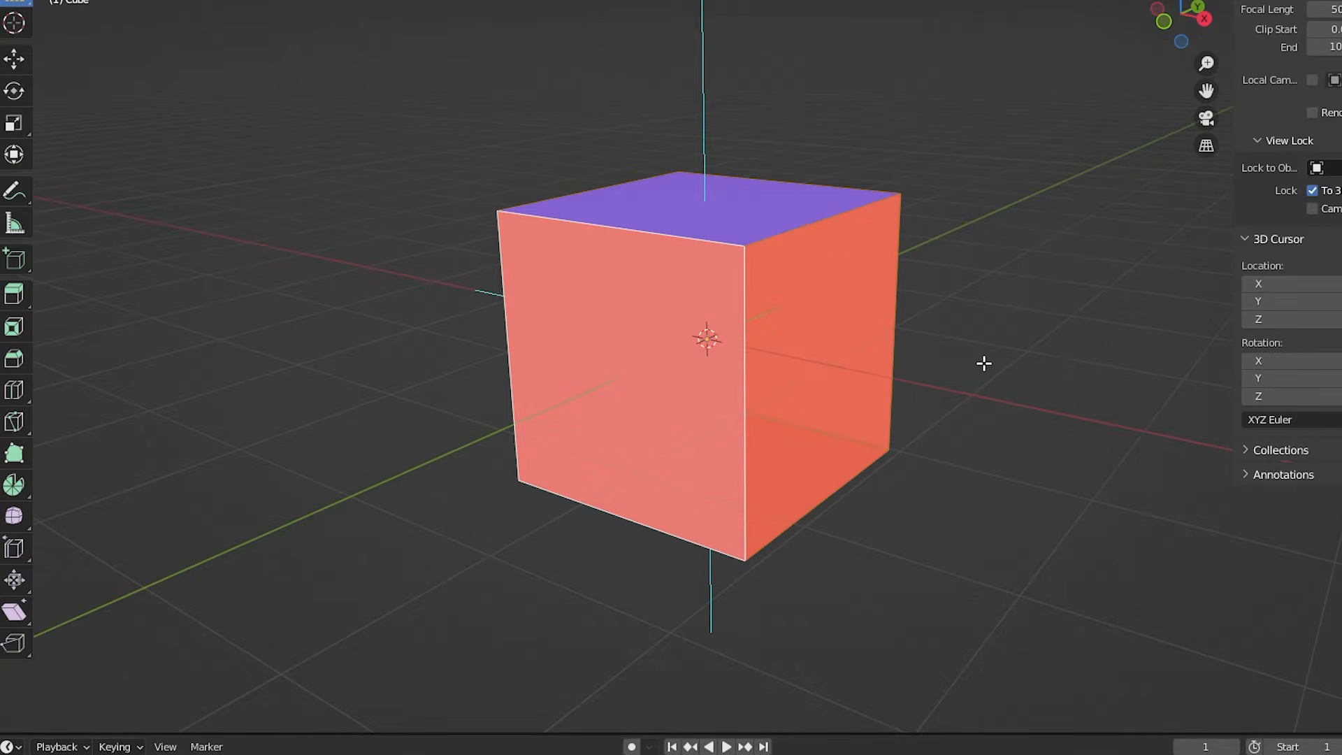
key("shift+n")
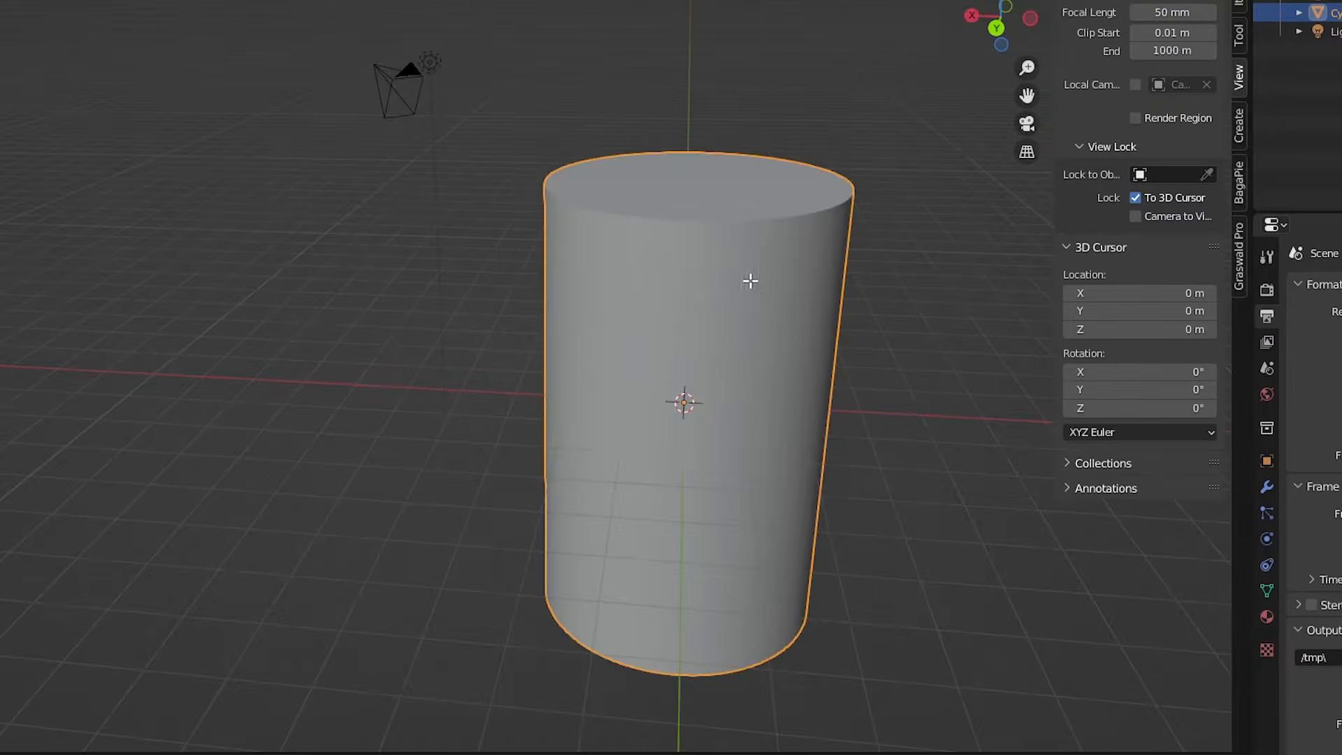
- Mark the cylinder's rim edges and one vertical side edge as UV seams
middle_click_drag(776, 311, 789, 549)
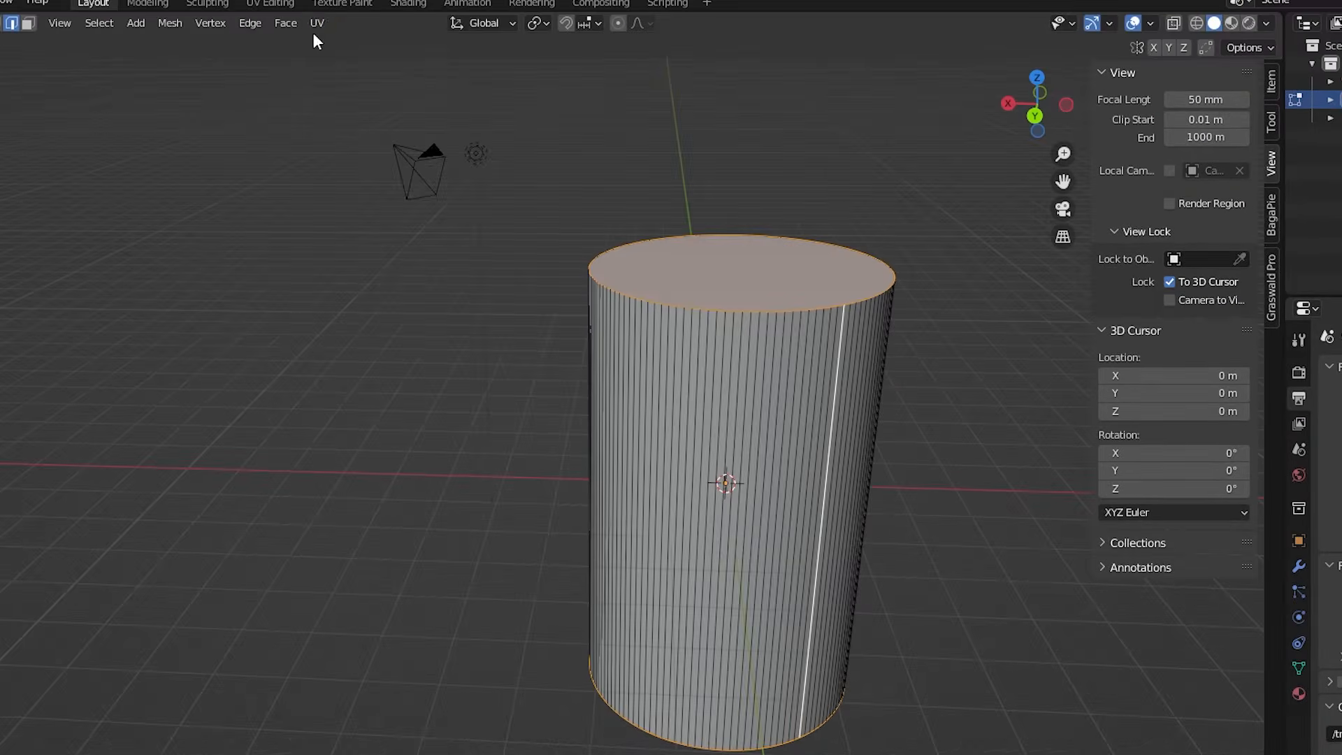
left_click(316, 23)
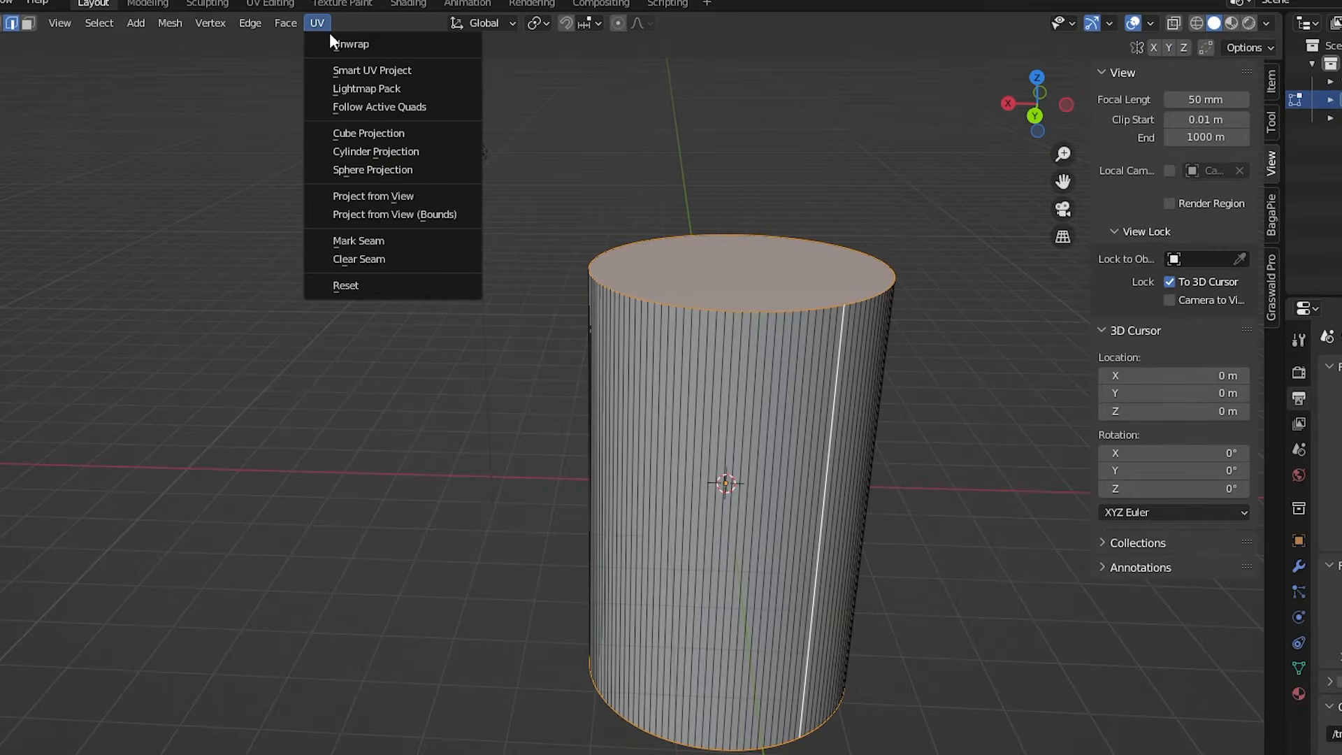
left_click(390, 242)
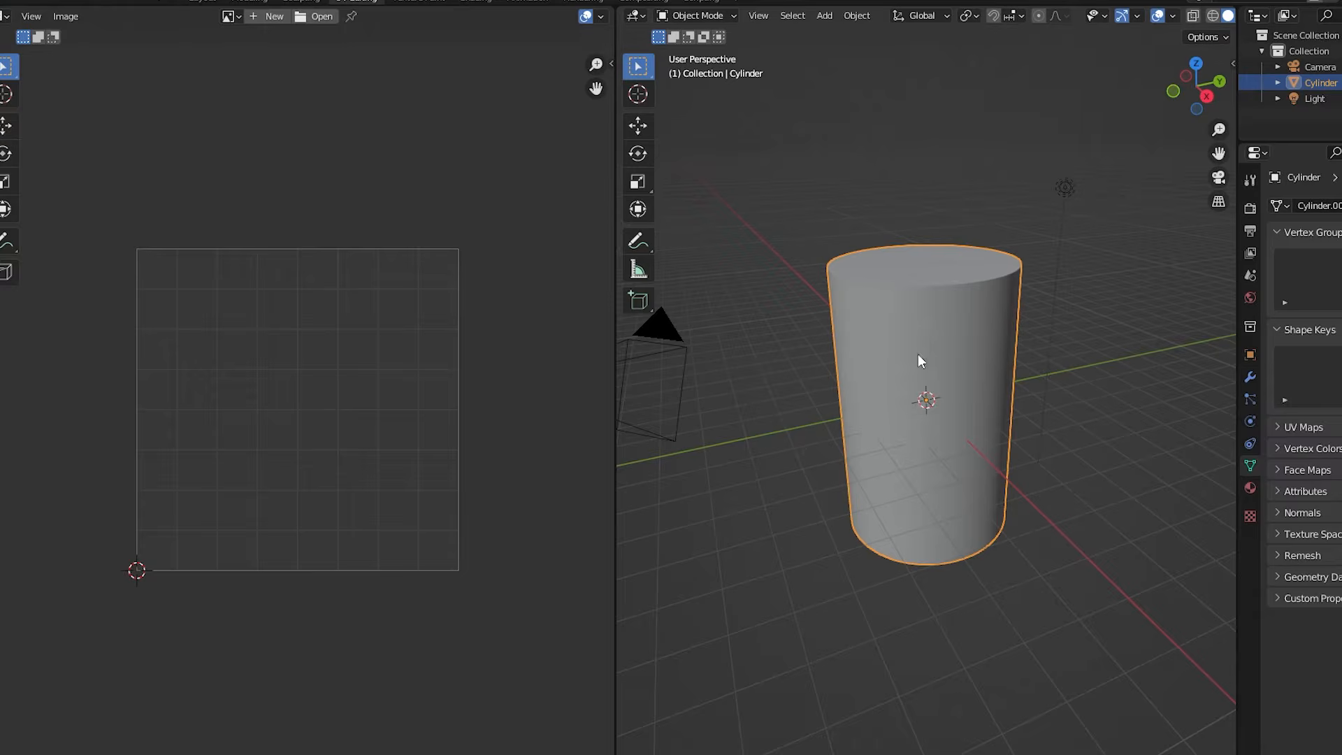
- Enter Edit Mode on the cylinder and select all its geometry to display its UV layout
key("Tab")
key("a")
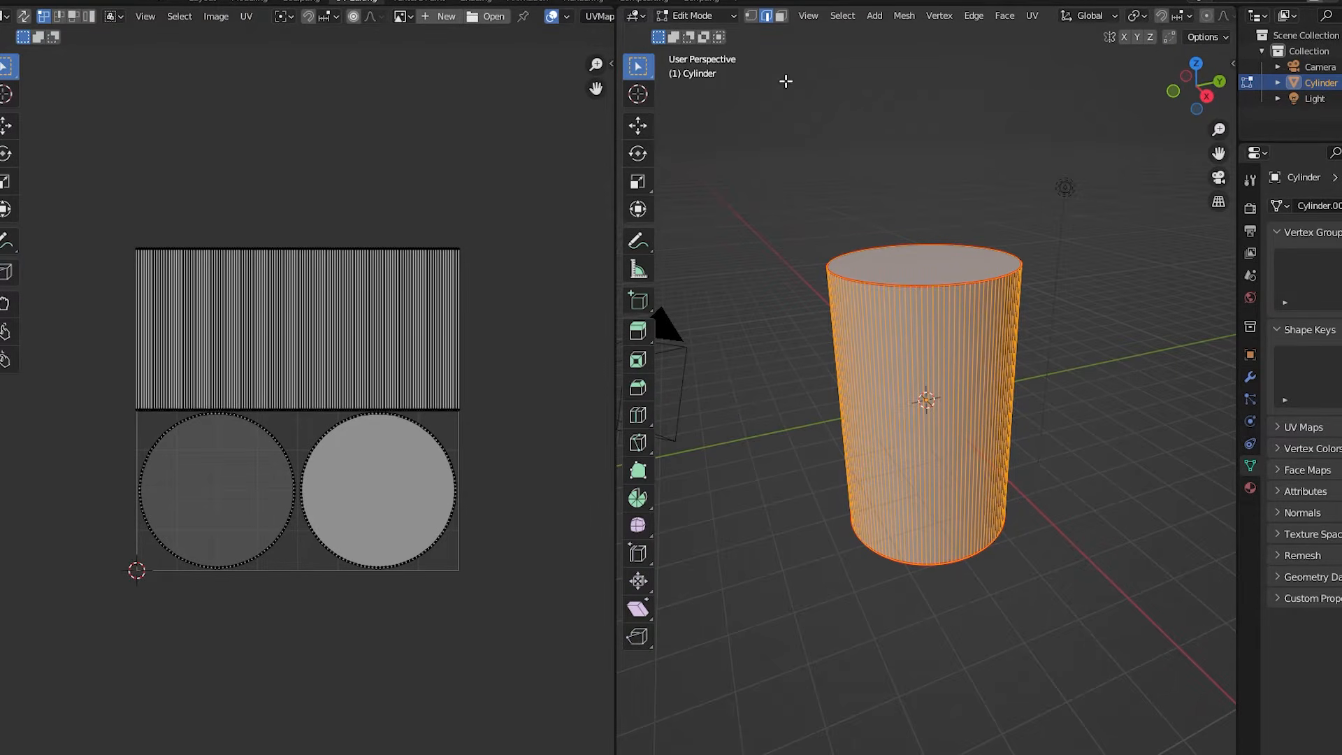
key("Tab")
key("Tab")
middle_click_drag(794, 262, 882, 278)
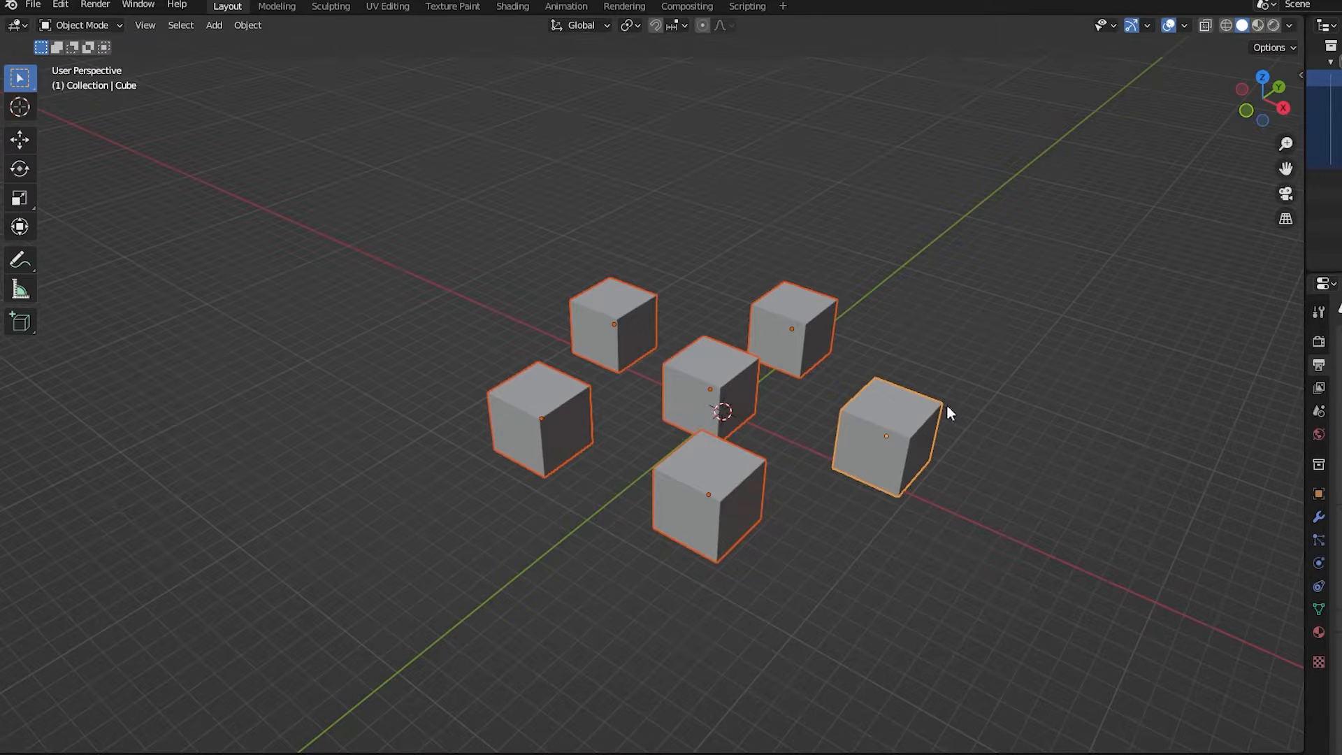
- Rotate and scale the six selected cubes together as one group
key("r")
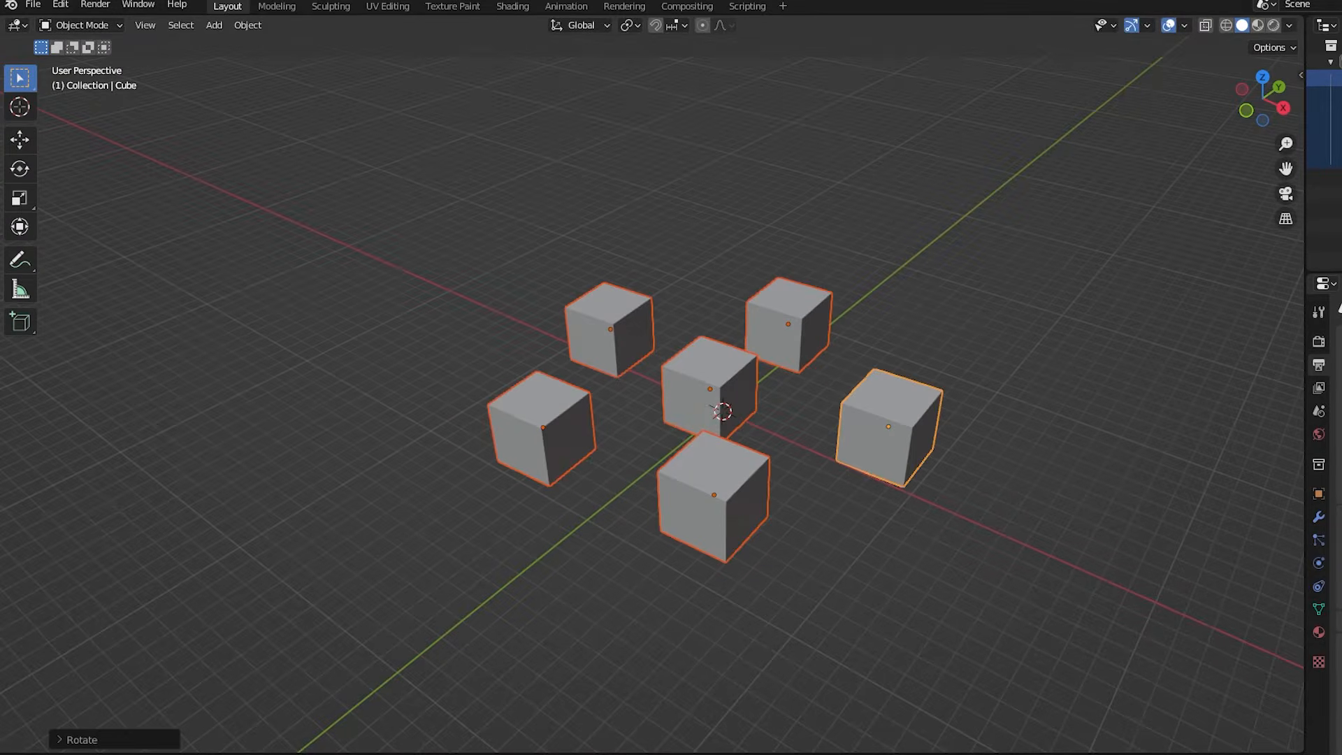
key("s")
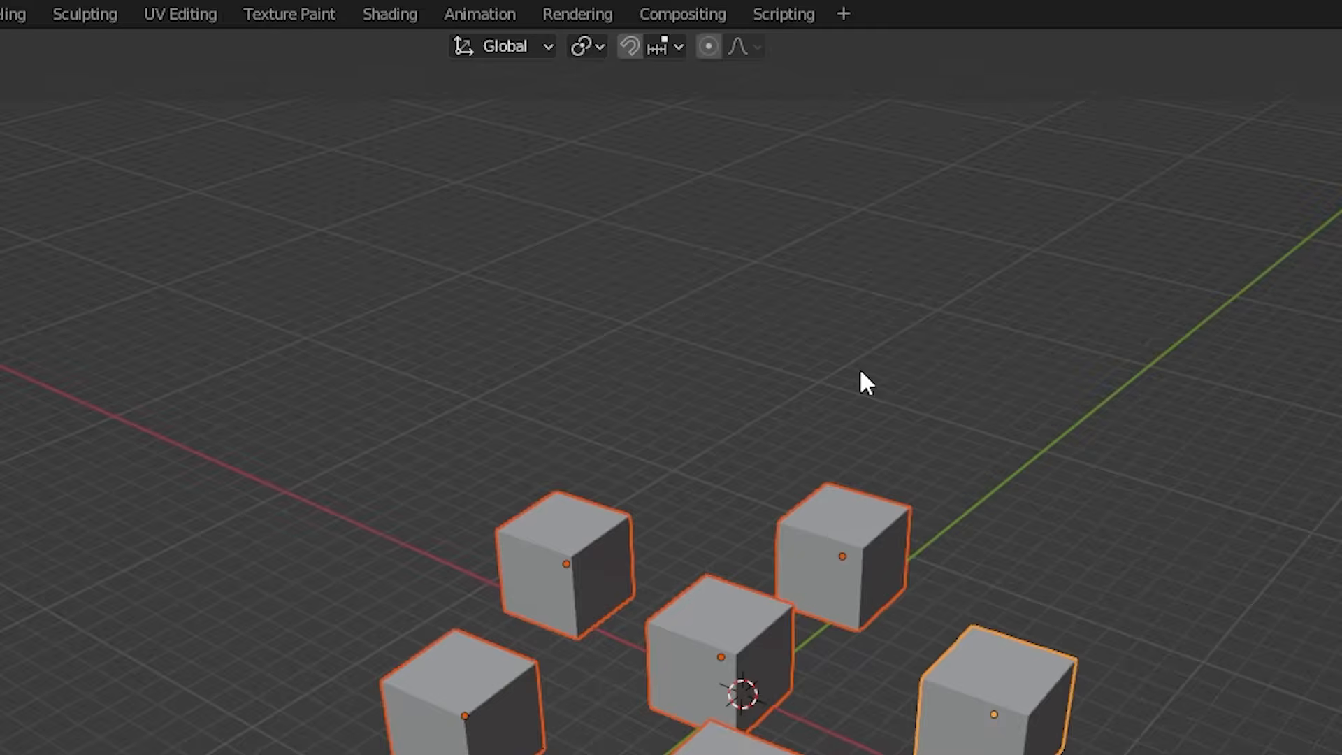
- Set the transform pivot point to Individual Origins and rotate each selected cube around its own origin
left_click(600, 46)
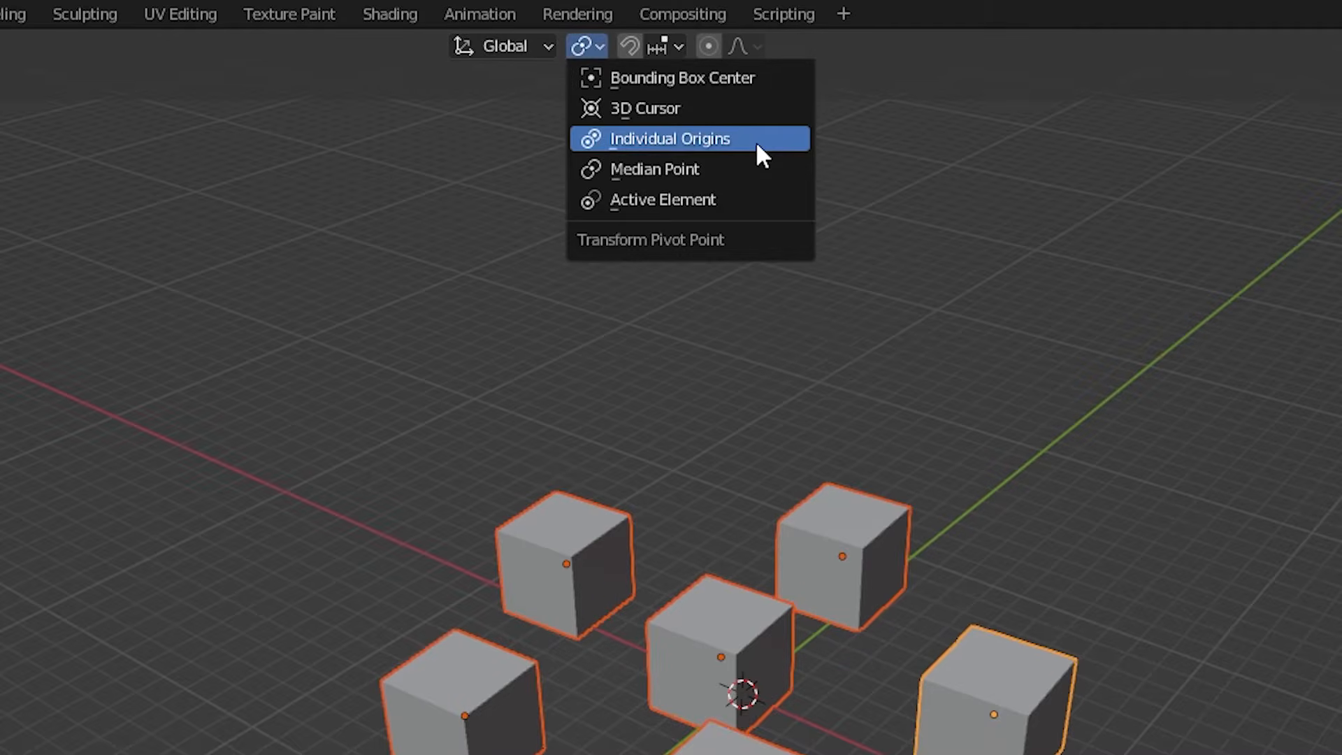
left_click(755, 140)
key("r")
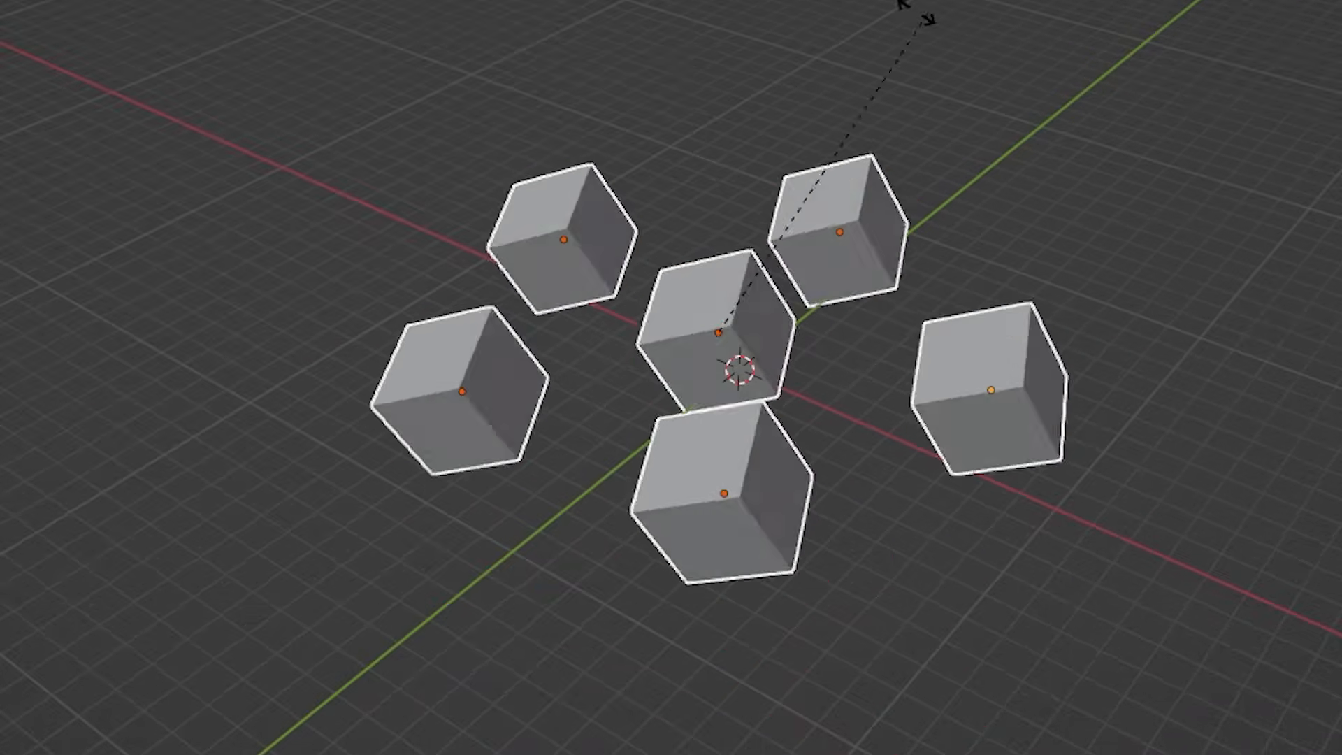
left_click(1152, 108)
- Set the transform pivot point back to Median Point and rotate the selected cubes around their shared center
left_click(600, 46)
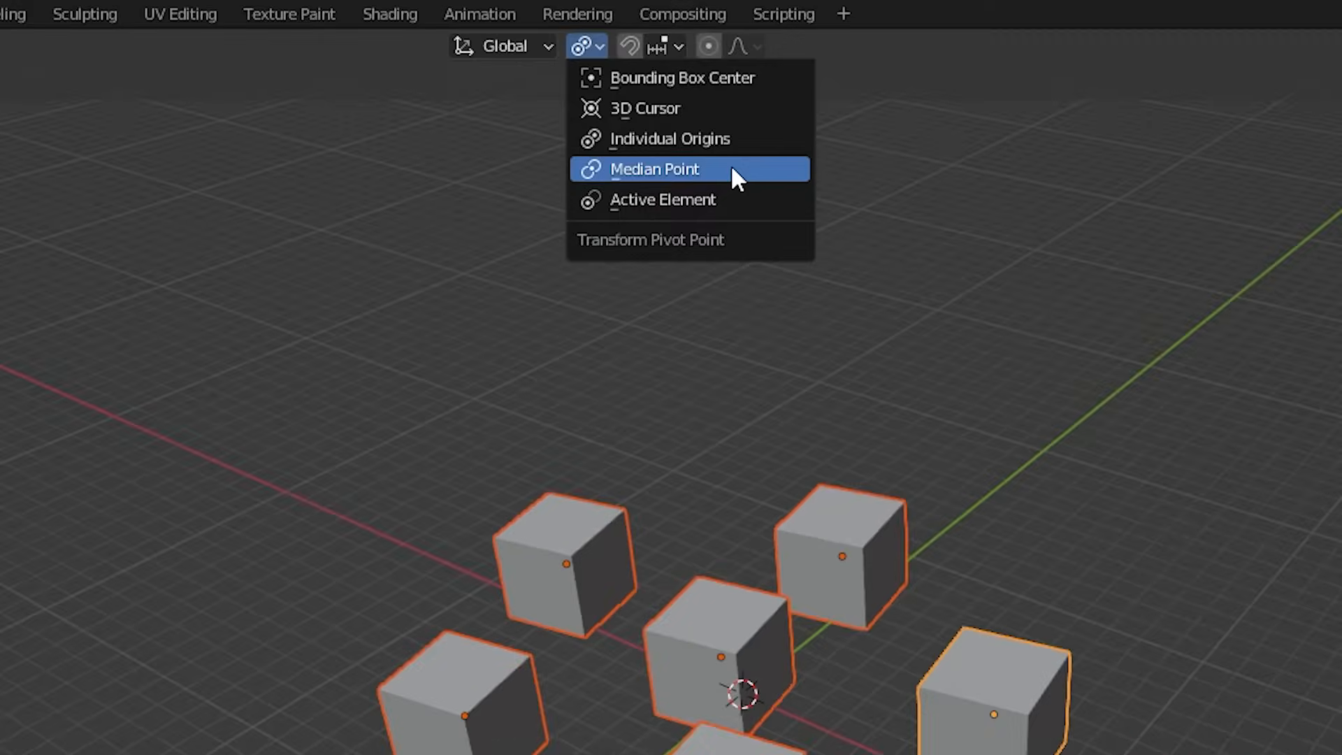
left_click(731, 165)
key("r")
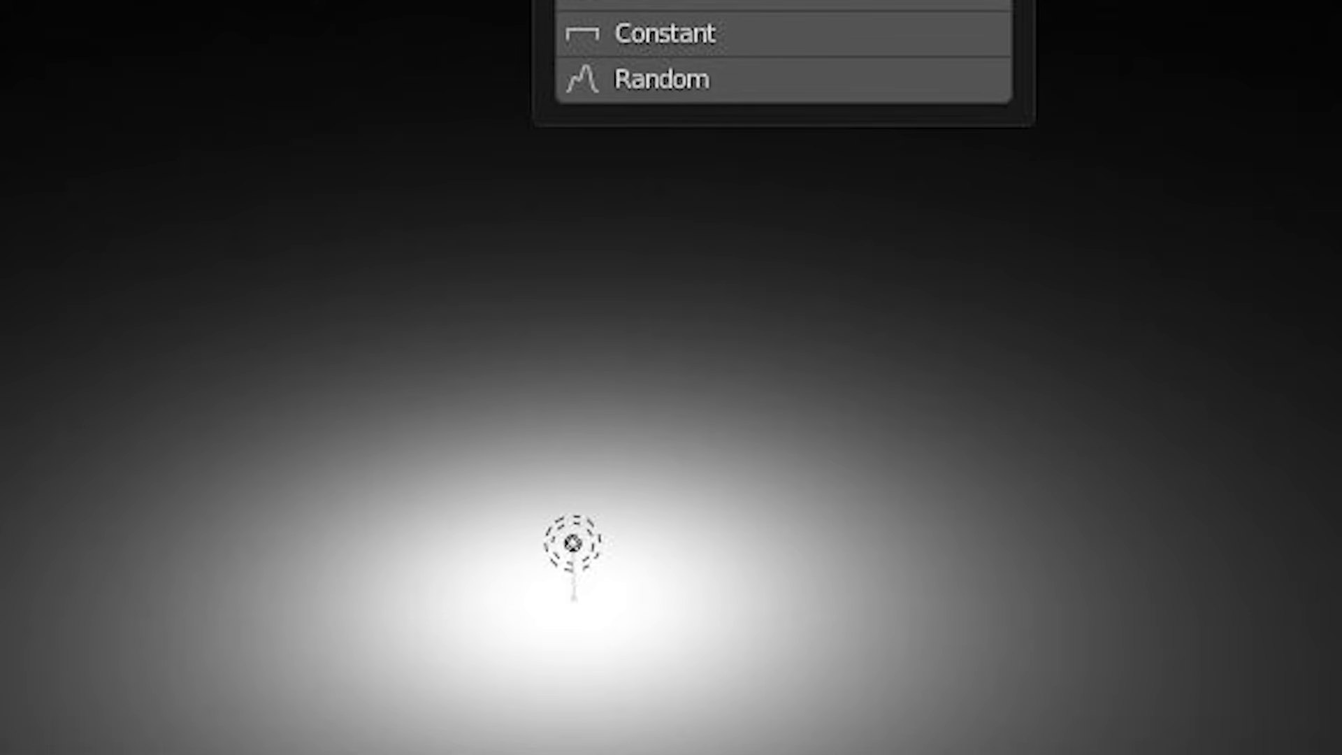
- Rotate the sun light above the box to change the direction of its shadow
key("r")
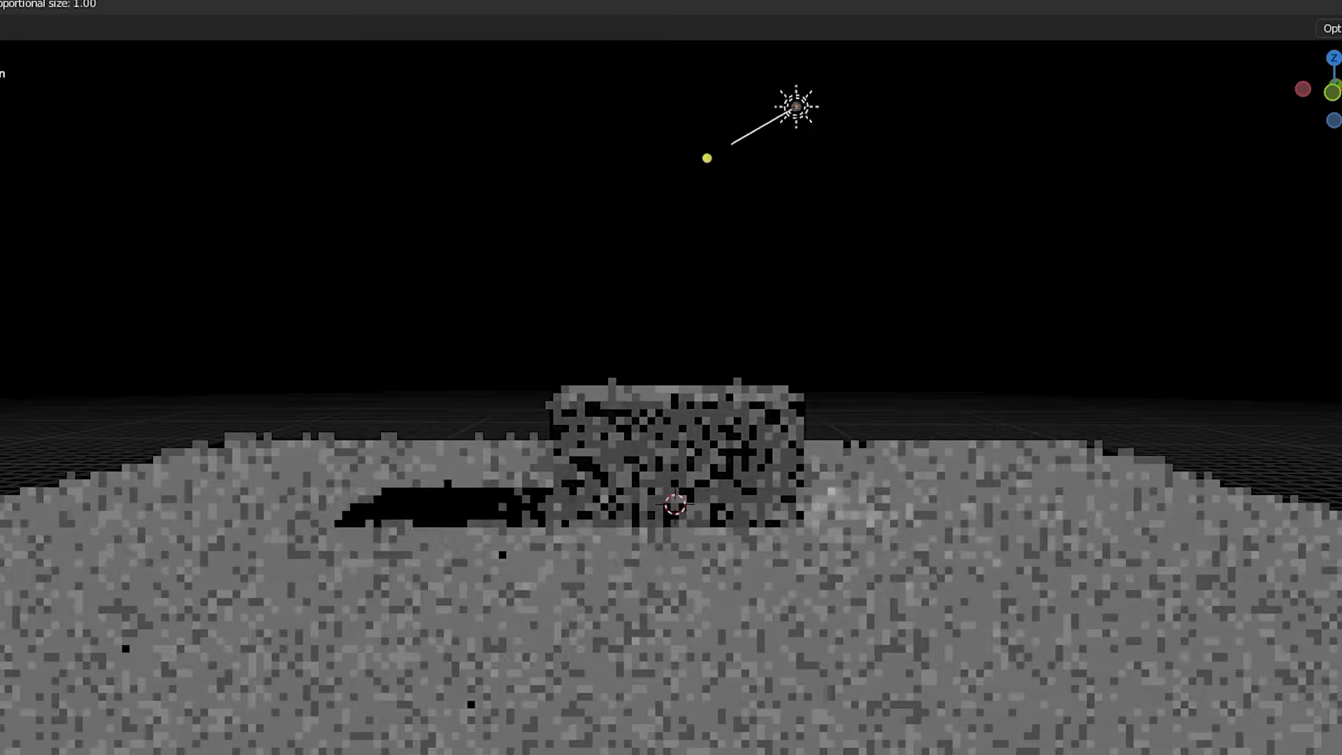
key("Return")
- Extend and reshape the Bezier curve by moving, rotating and scaling its end points' handles in top view
key("r")
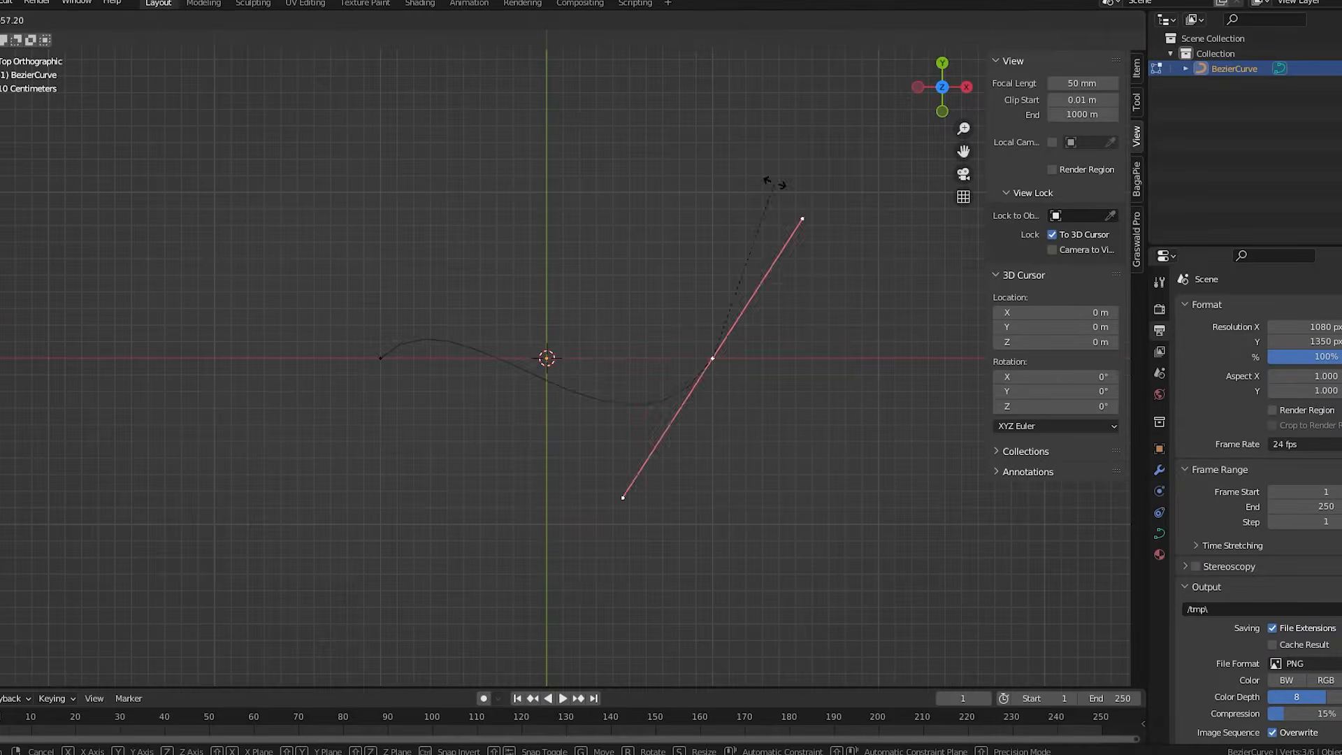
left_click(829, 296)
key("g")
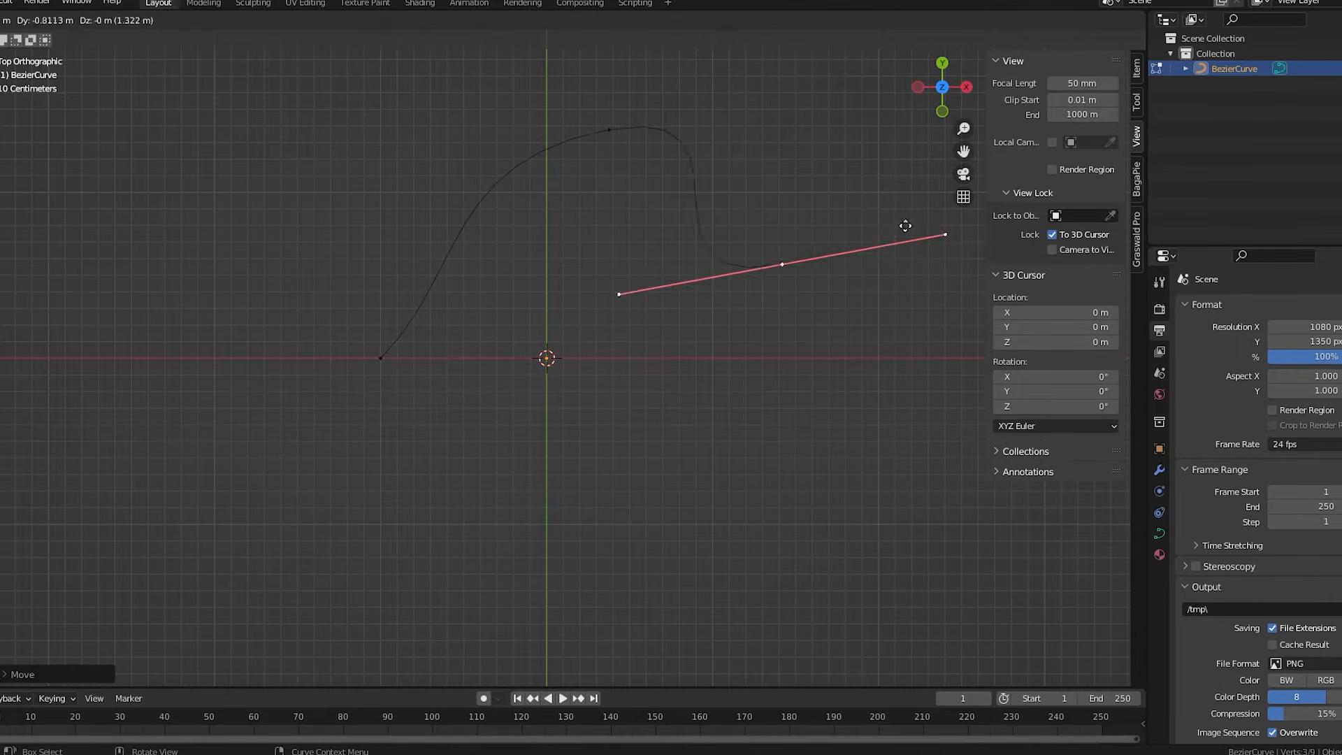
left_click(959, 429)
key("r")
left_click(823, 488)
key("s")
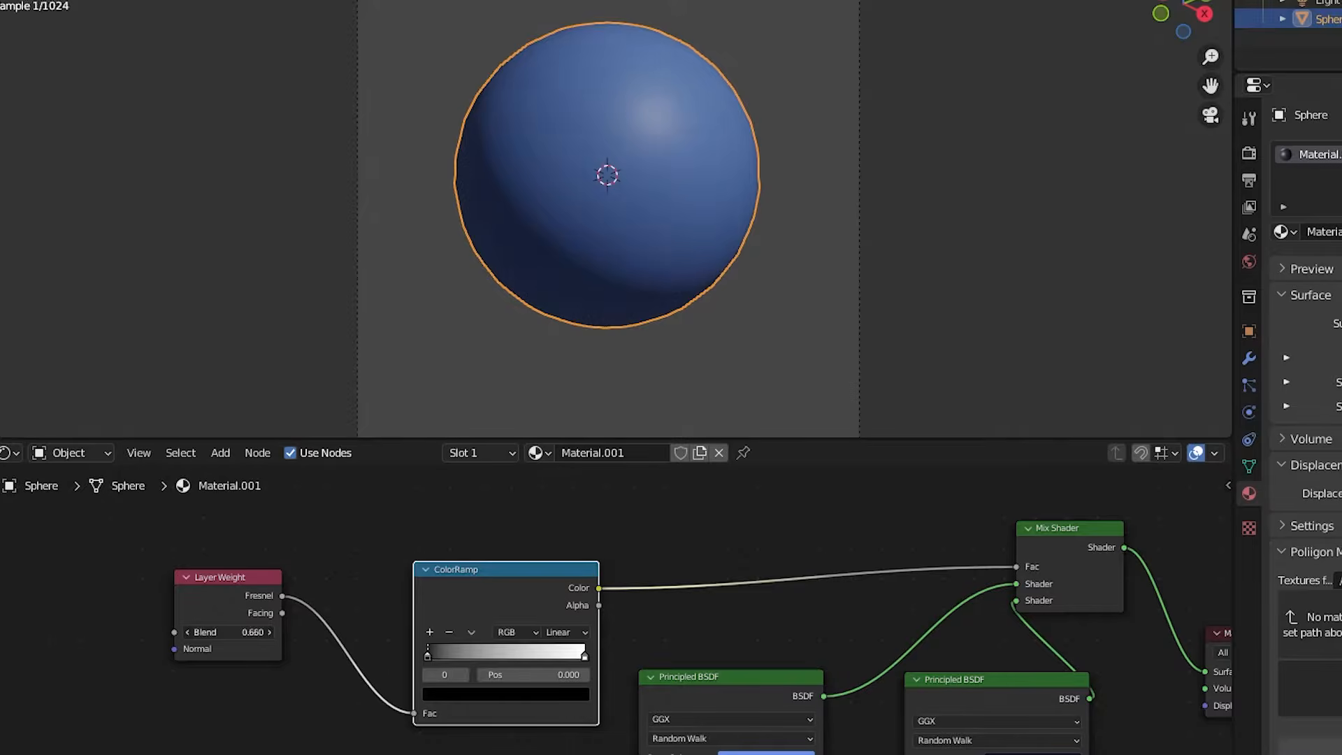
- Move the ColorRamp's white stop toward the middle of the gradient and create a new material for the sphere
left_click_drag(583, 657, 515, 648)
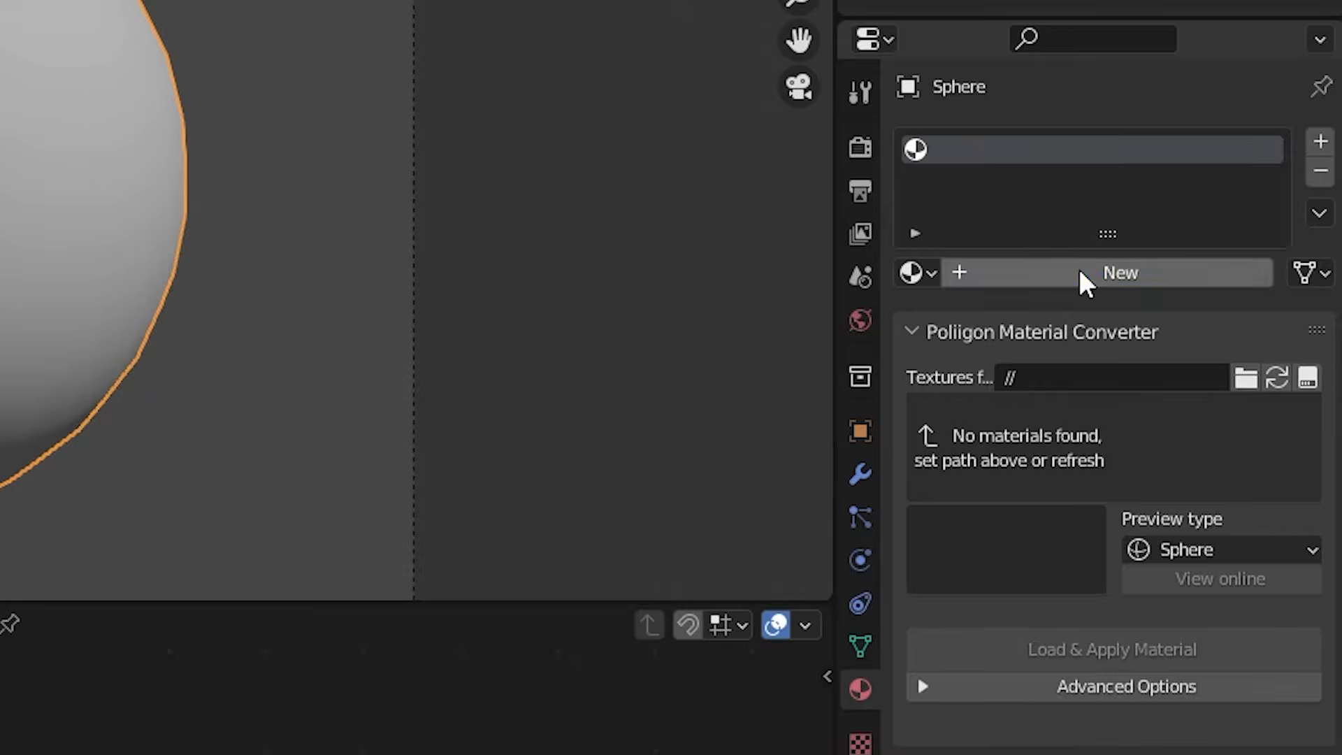
left_click(1078, 270)
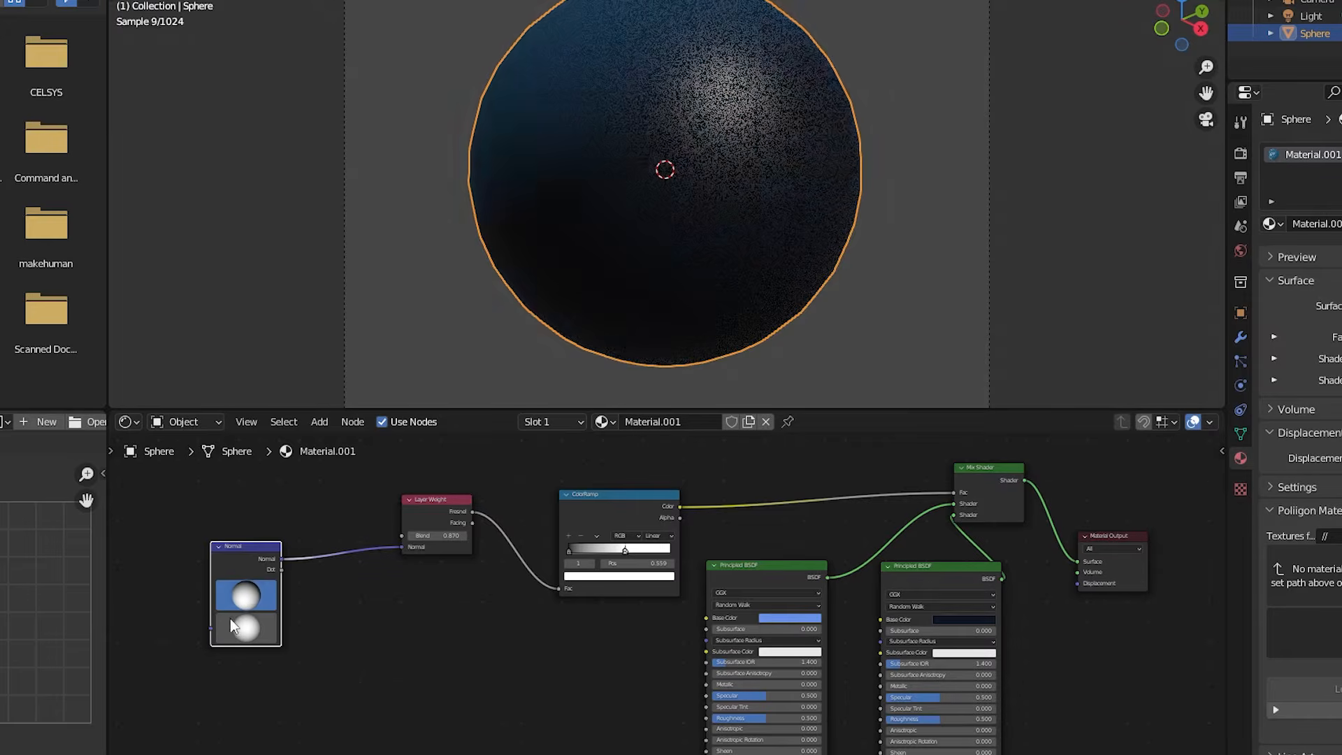
- Add a texture mapping setup to the Normal node in the sphere's material
key("ctrl+t")
middle_click_drag(253, 553, 731, 605)
left_click_drag(646, 594, 588, 588)
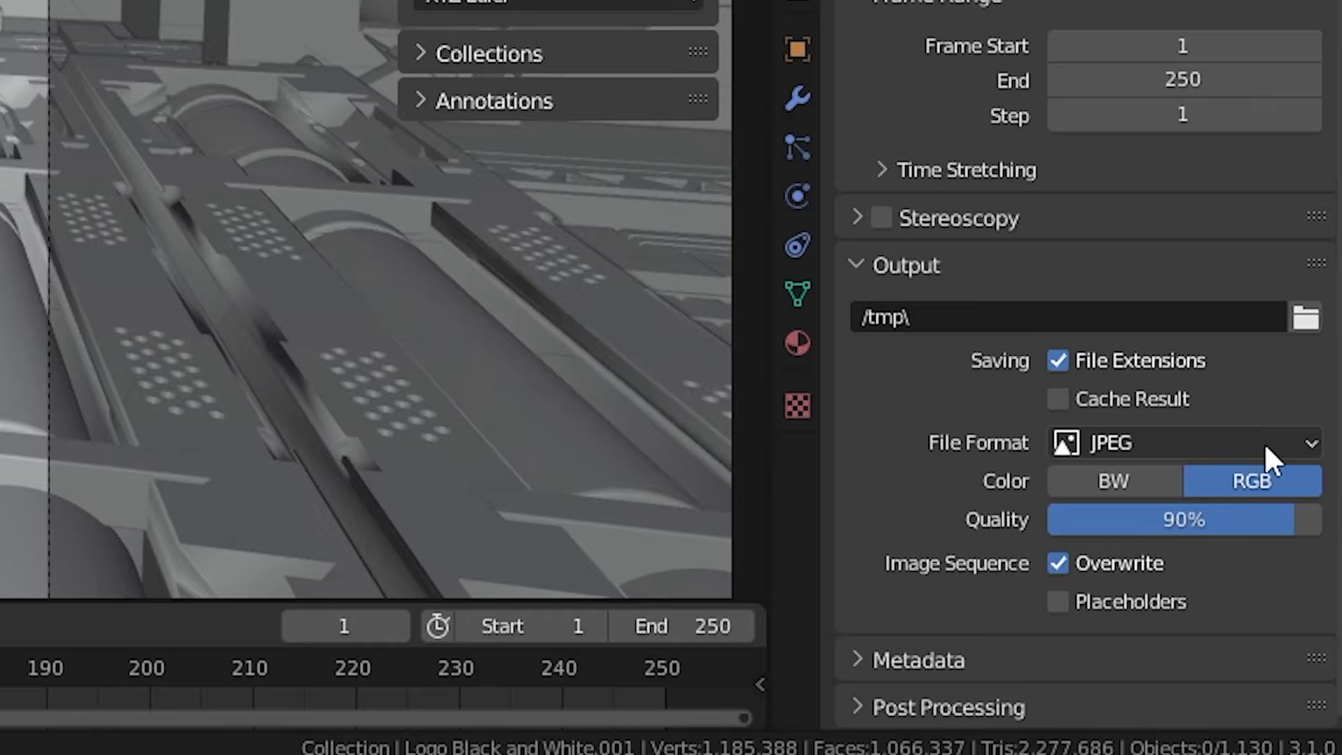
- Set the render output file format to PNG with RGBA color
left_click(1248, 443)
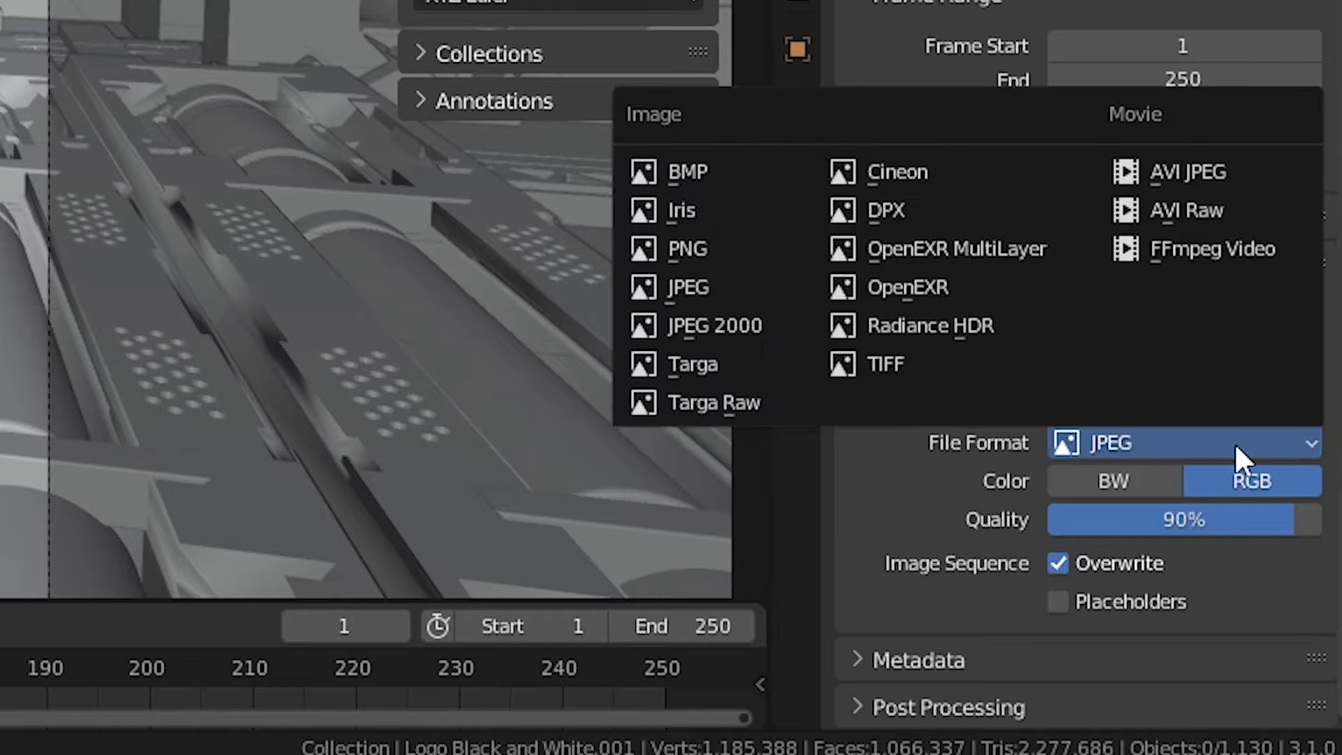
left_click(673, 252)
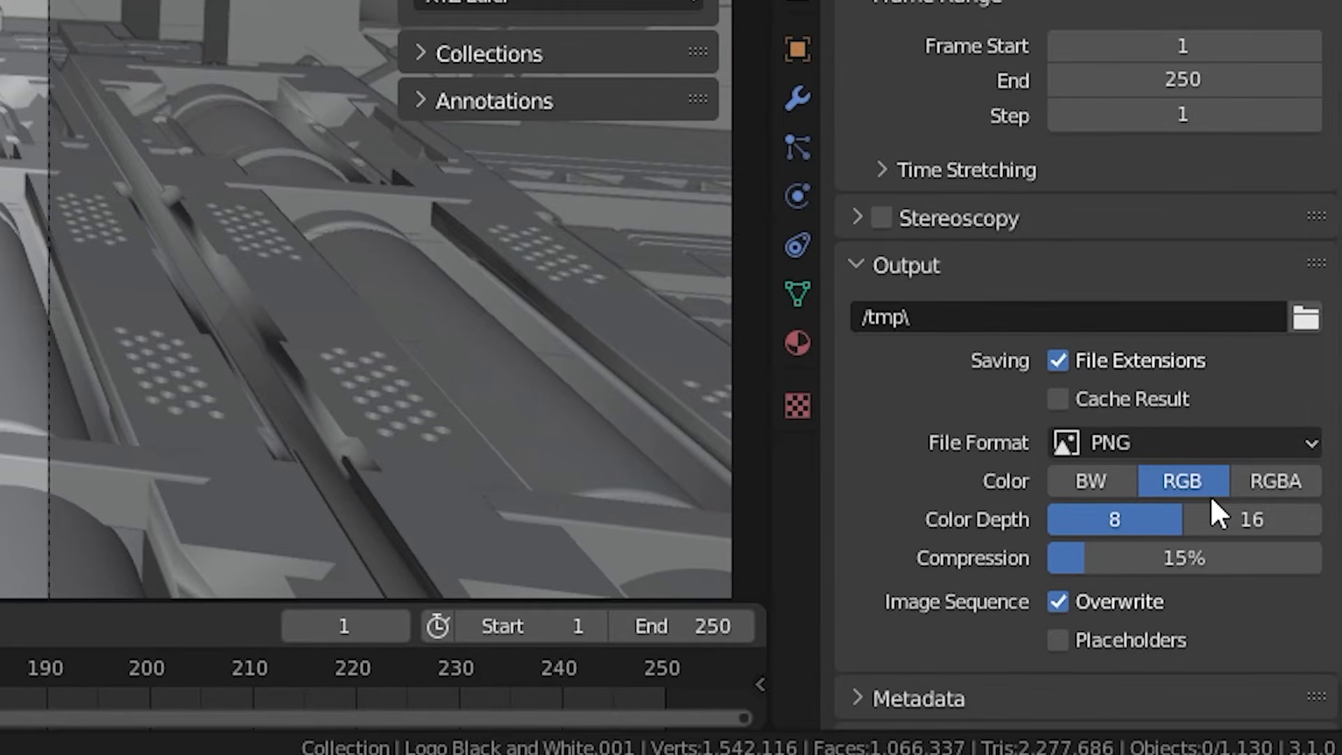
left_click(1290, 482)
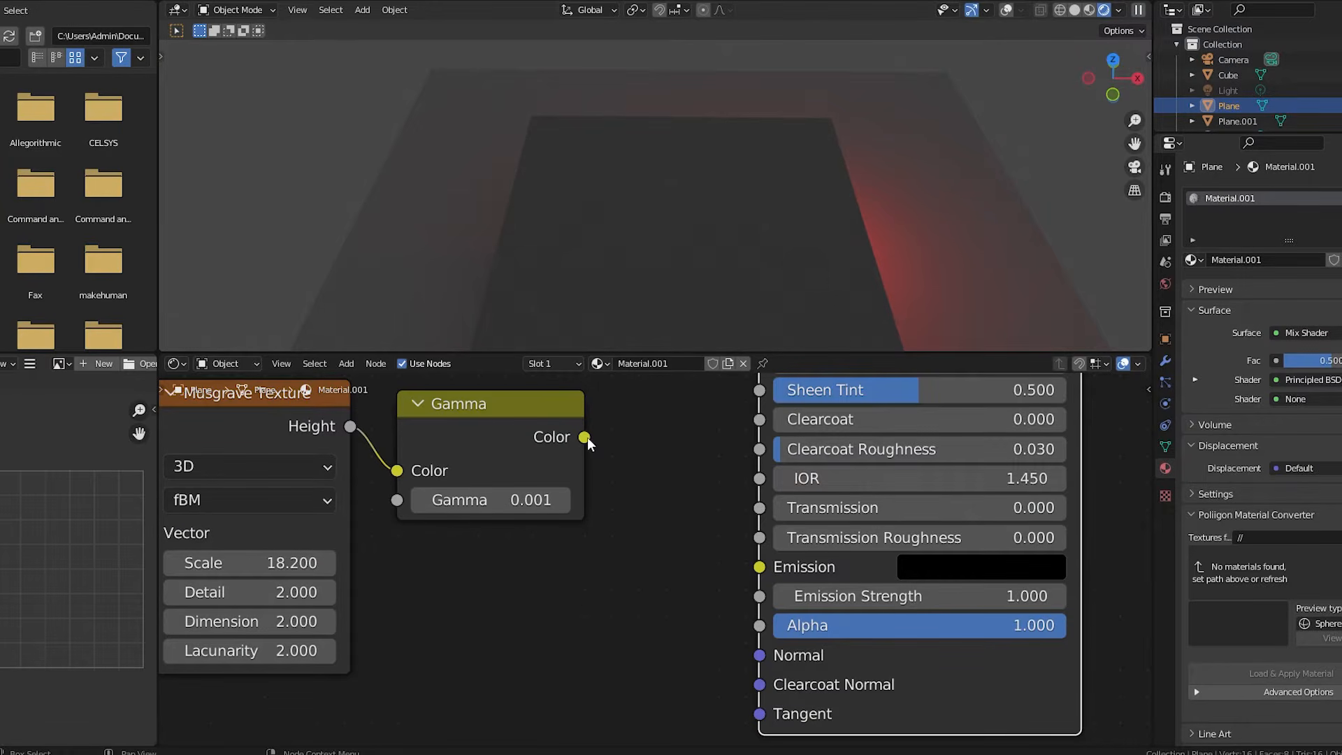
- Connect the Gamma node's Color output to the Principled BSDF's Alpha input and move the plane over the red light
left_click_drag(585, 438, 760, 625)
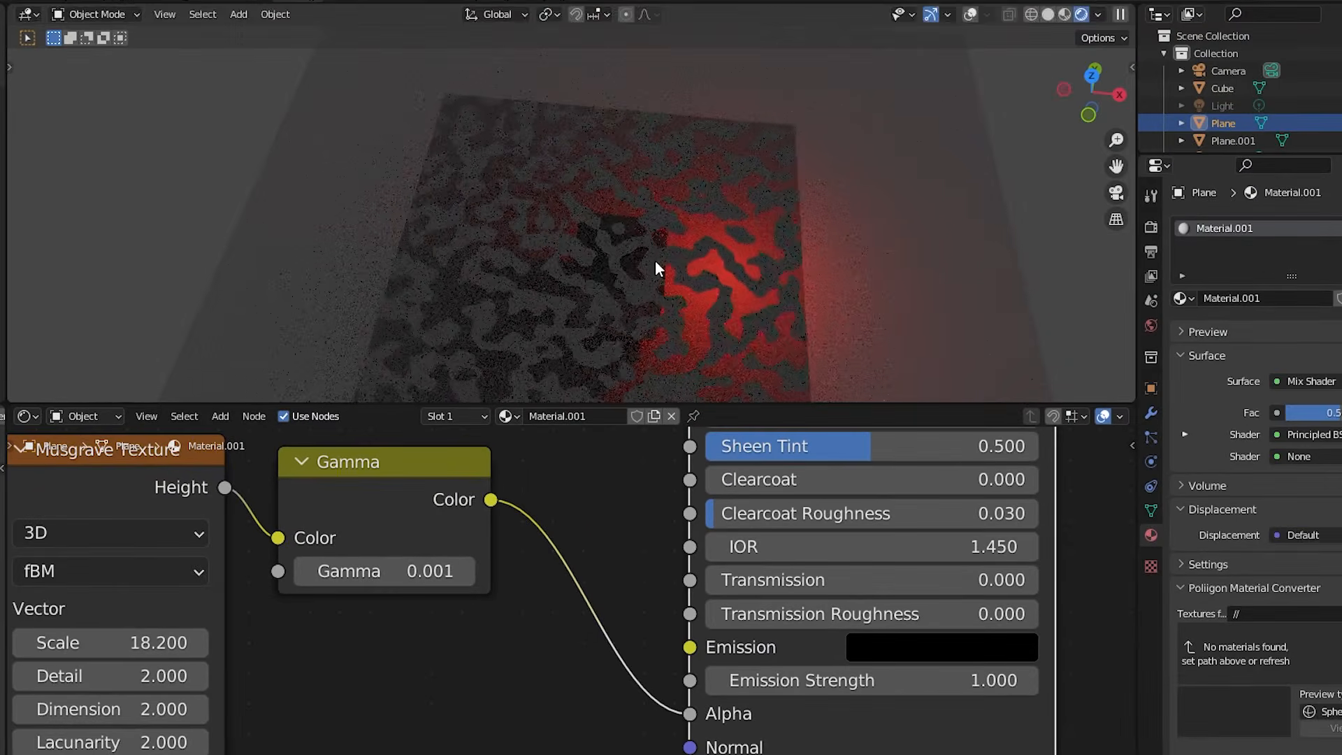
key("g")
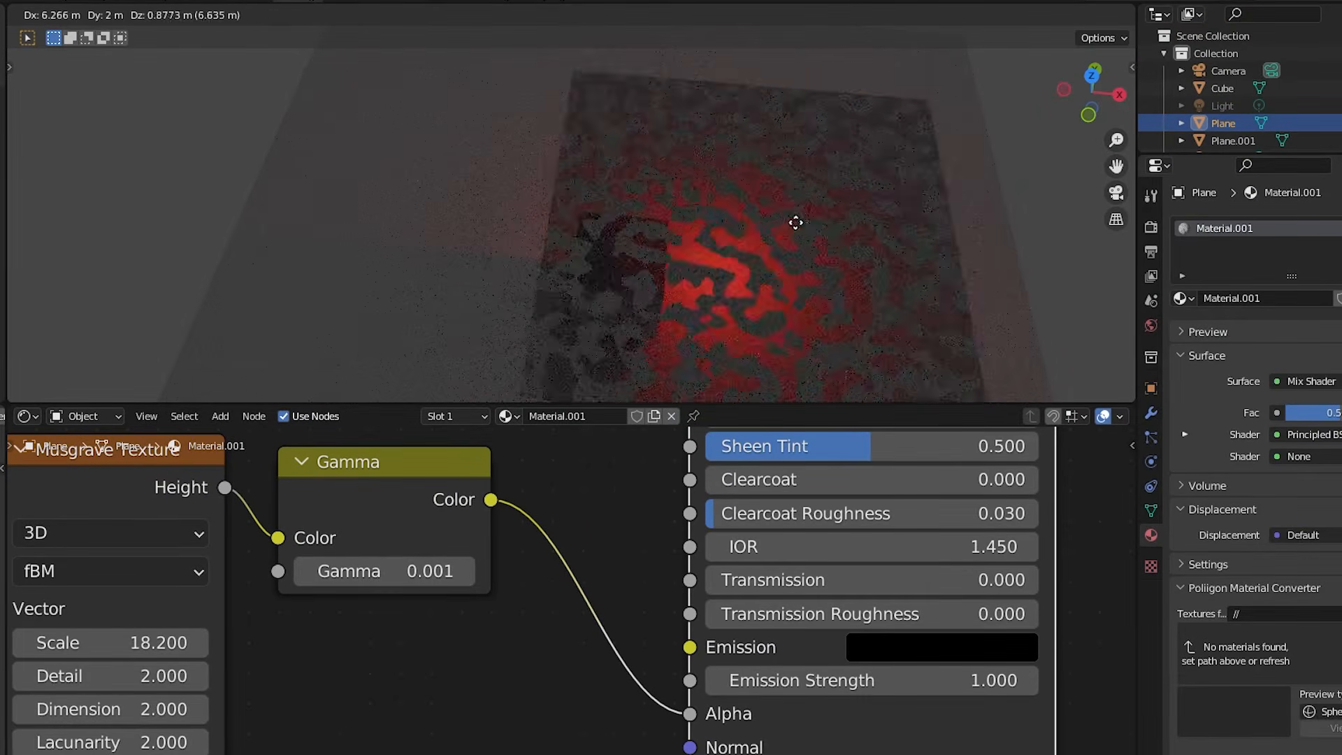
left_click(710, 217)
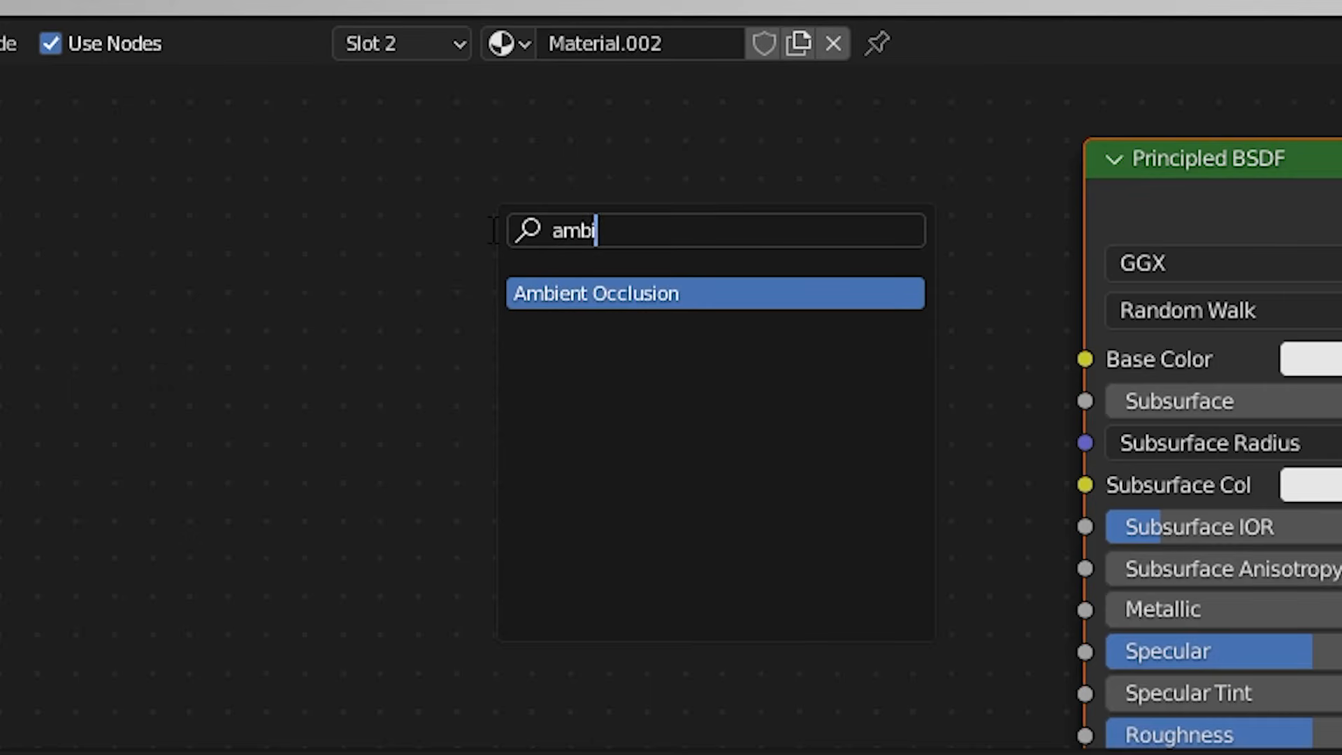
- Add an Ambient Occlusion node beside the Principled BSDF in Material.002
type("en")
key("Return")
left_click(506, 263)
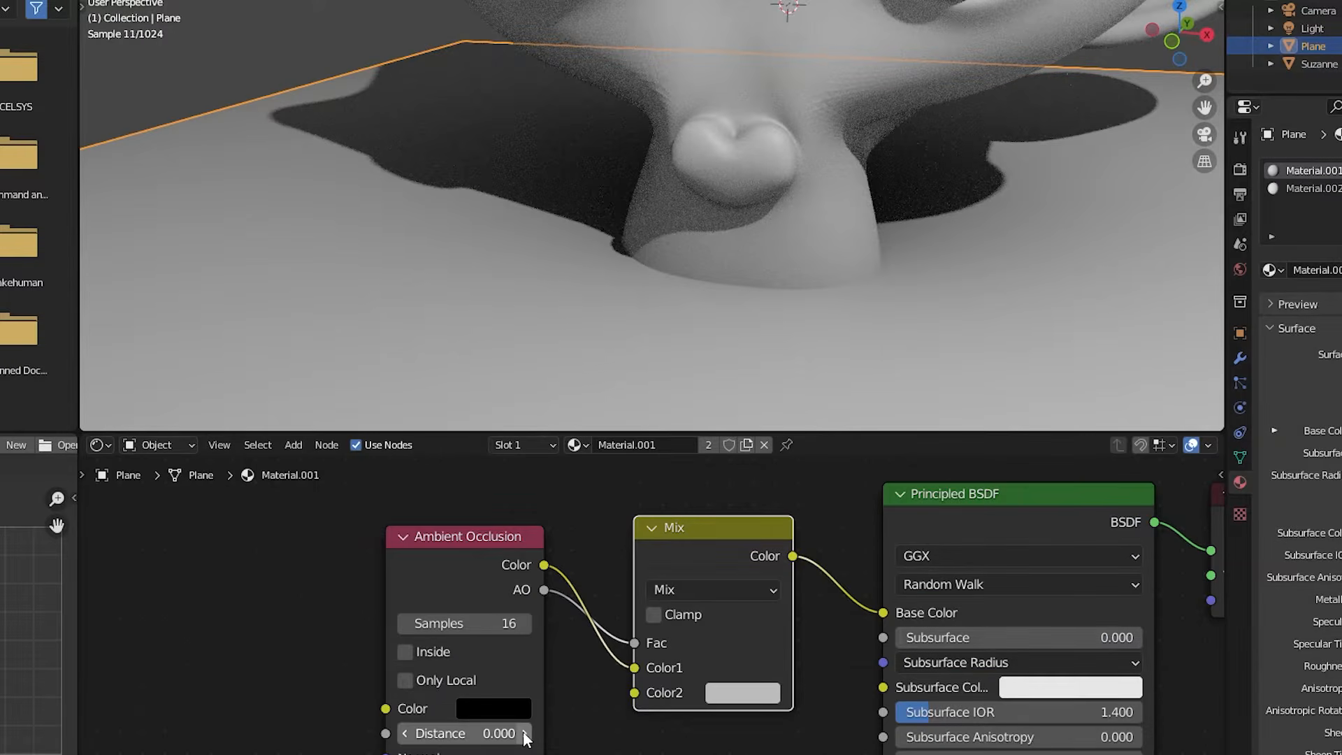
- Increase the Distance of the Ambient Occlusion node in the plane's Material.001
left_click(525, 733)
left_click(525, 733)
left_click(524, 733)
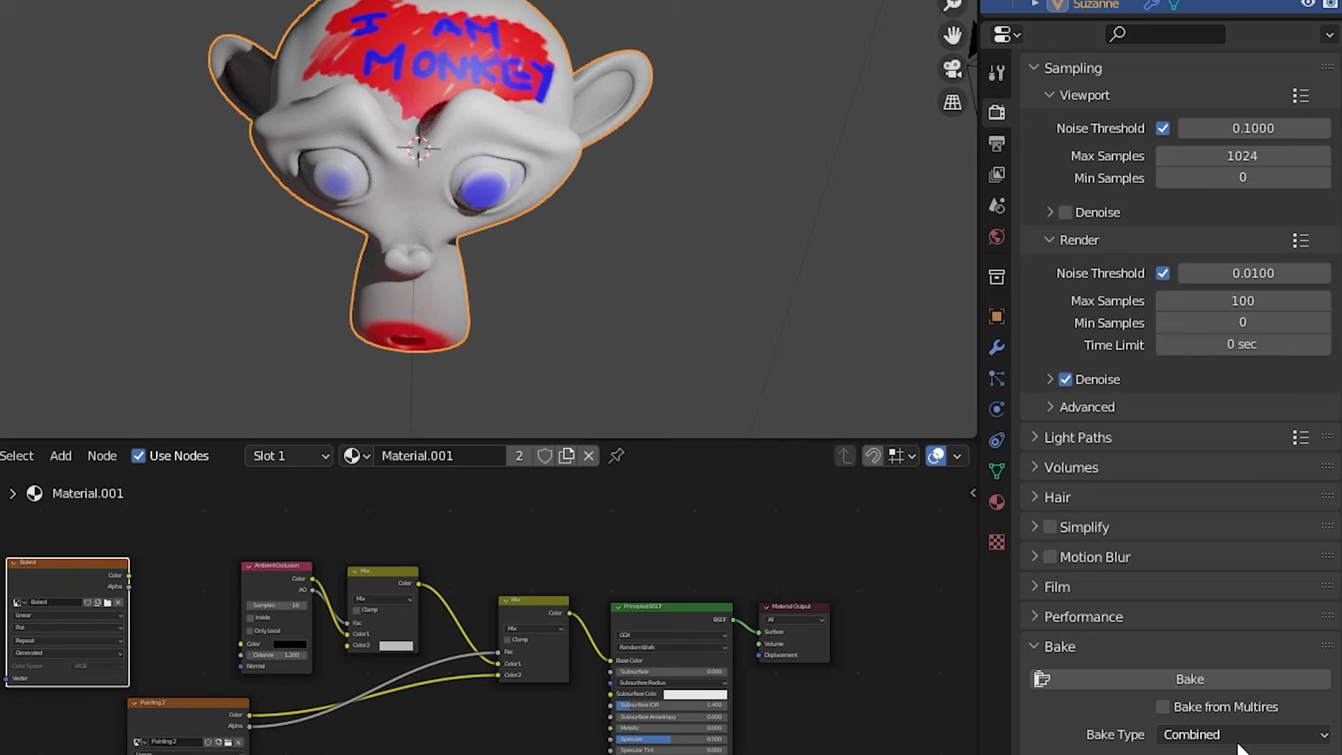
- Bake Suzanne's material into the Baked image texture using the Combined bake type
left_click(1239, 736)
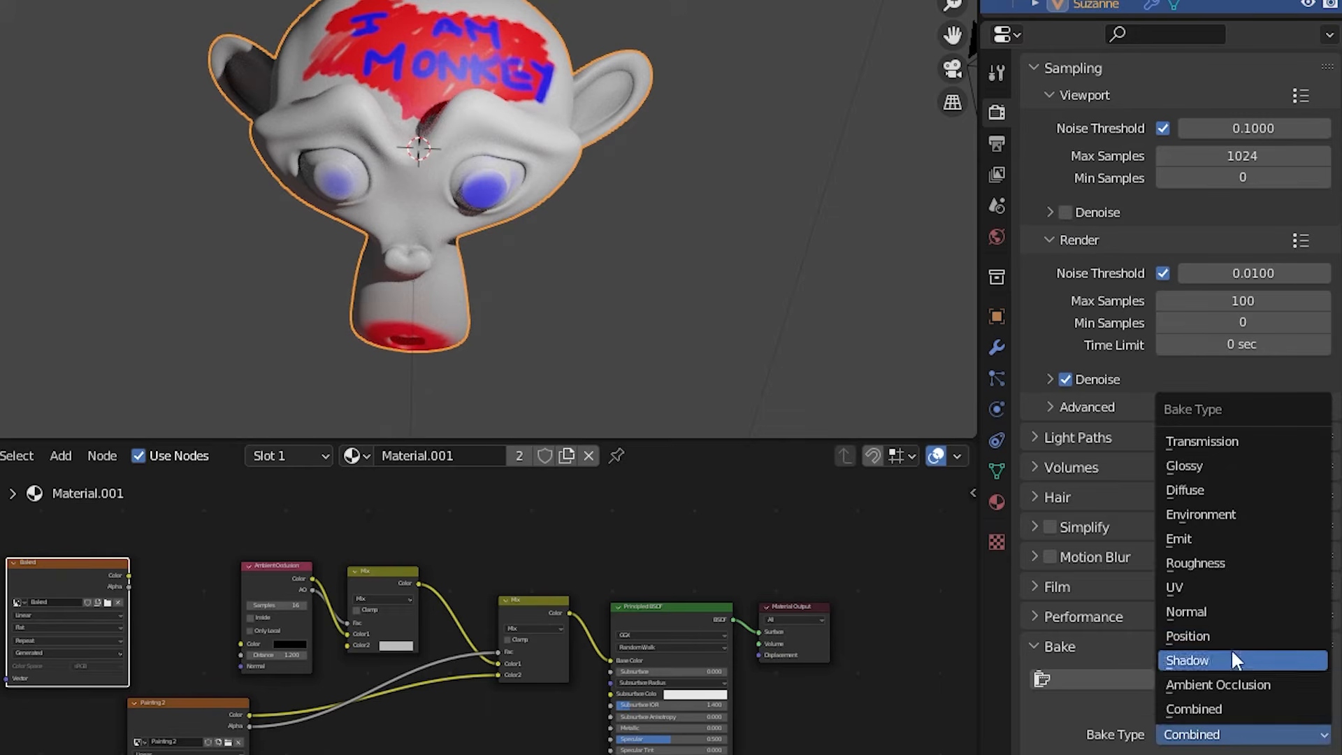
left_click(1224, 708)
left_click(955, 337)
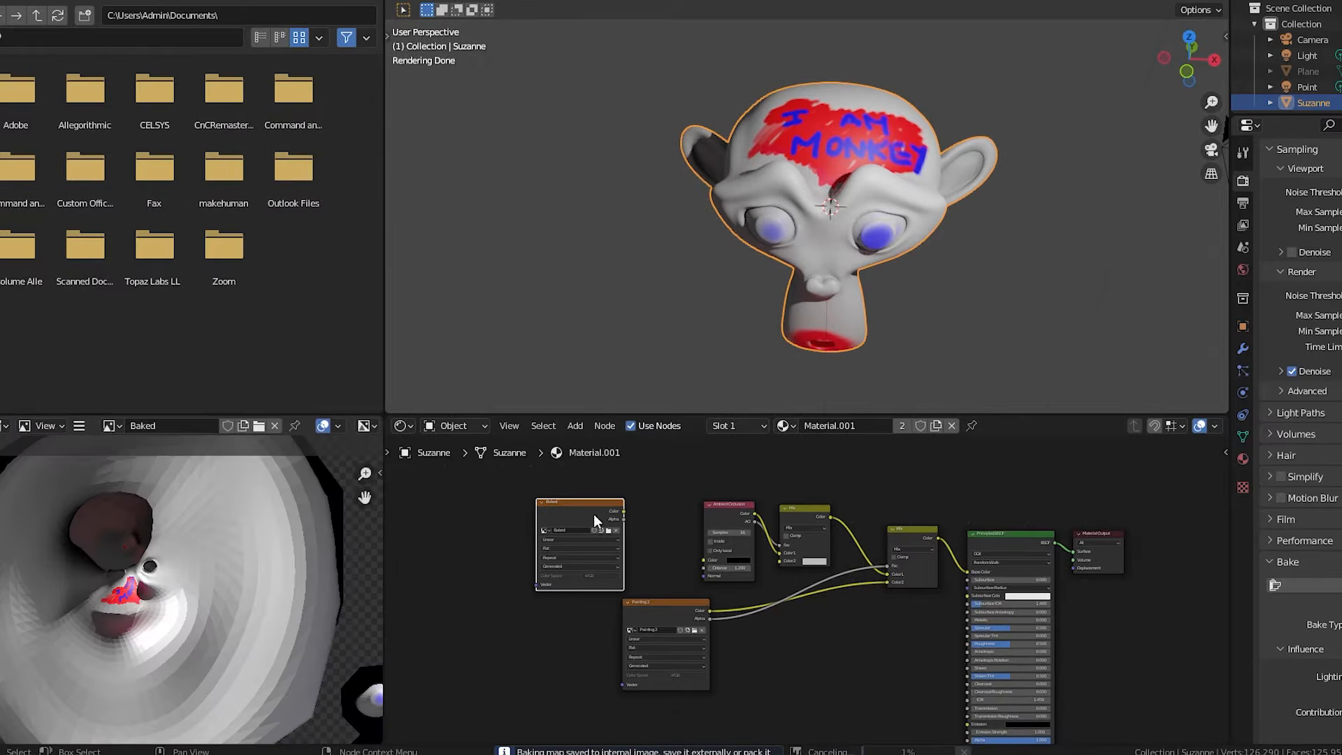
- Delete the Ambient Occlusion, Mix and Painting nodes and connect the Baked image's Color to the Principled BSDF's Base Color
left_click_drag(590, 506, 528, 503)
left_click_drag(606, 476, 951, 705)
key("x")
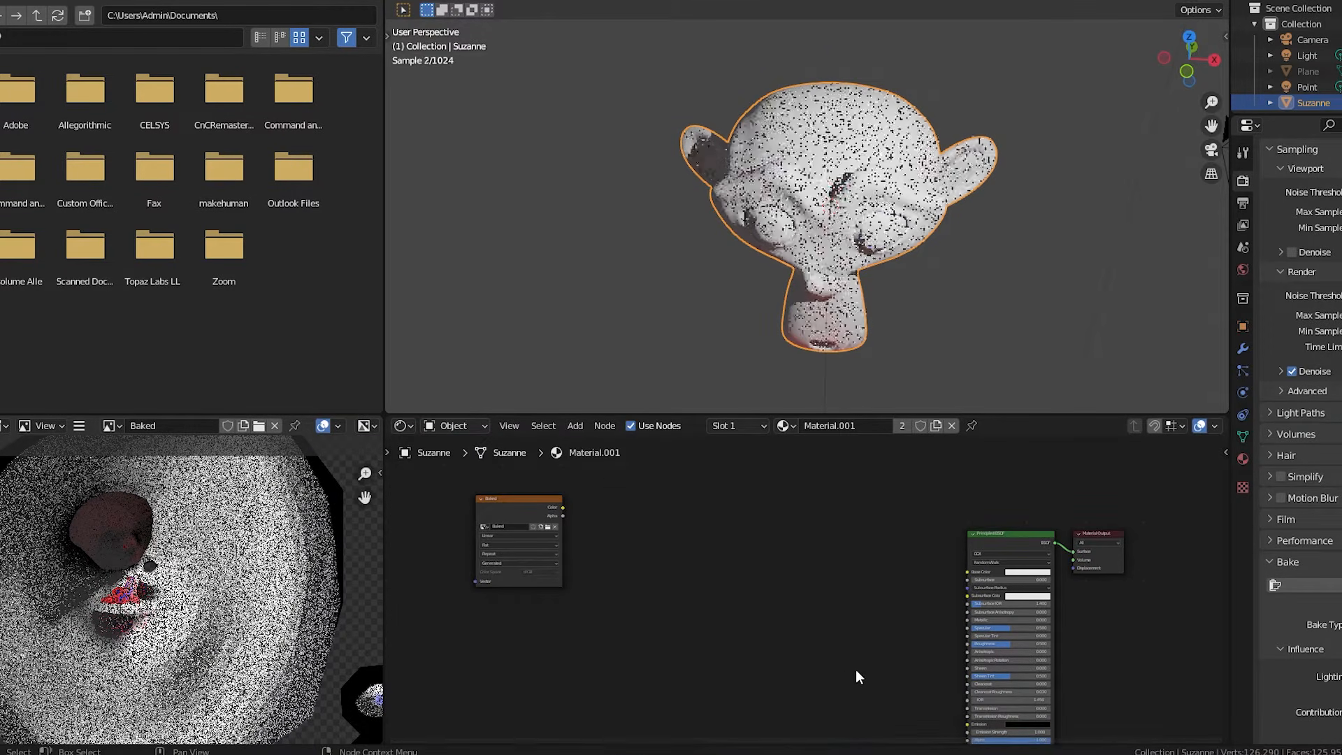
mouse_move(563, 507)
left_mouse_down()
mouse_move(774, 552)
mouse_move(964, 569)
left_mouse_up()
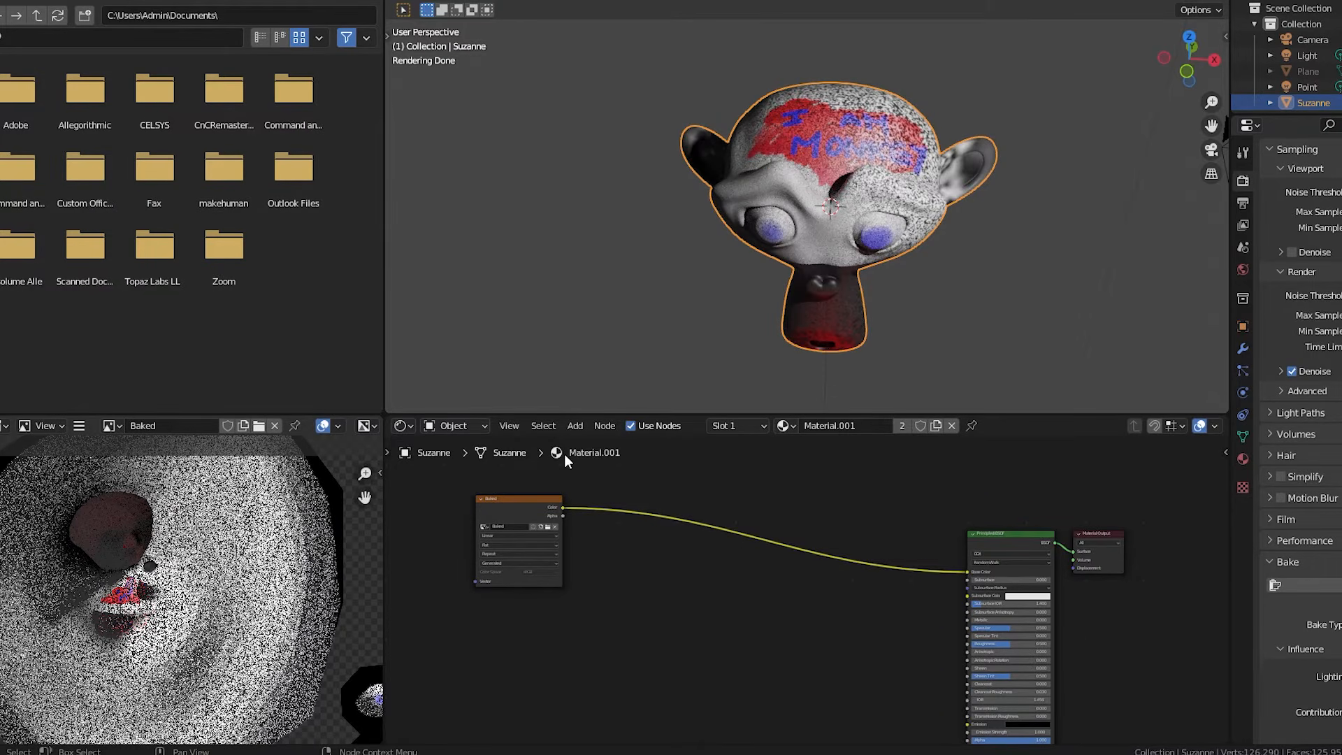
left_click_drag(526, 497, 752, 536)
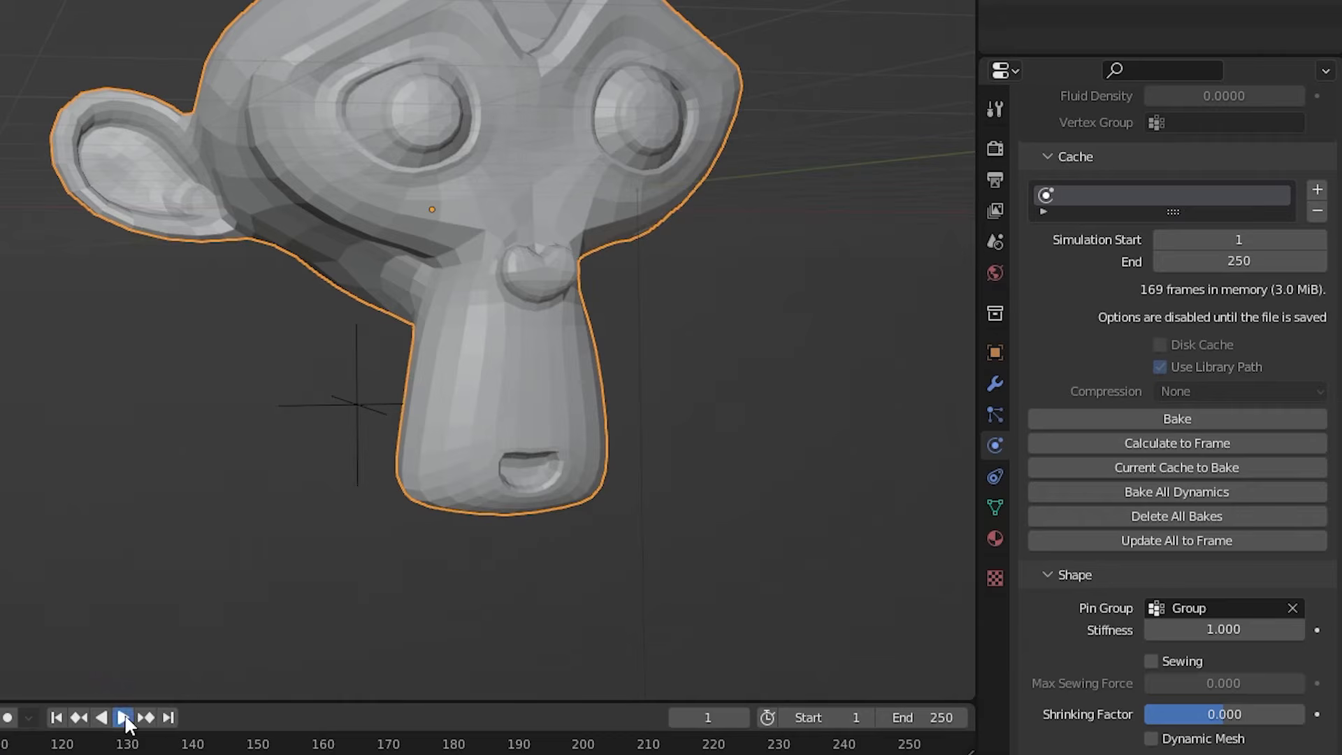
- Play the cloth simulation on the monkey head from frame 1
left_click(115, 717)
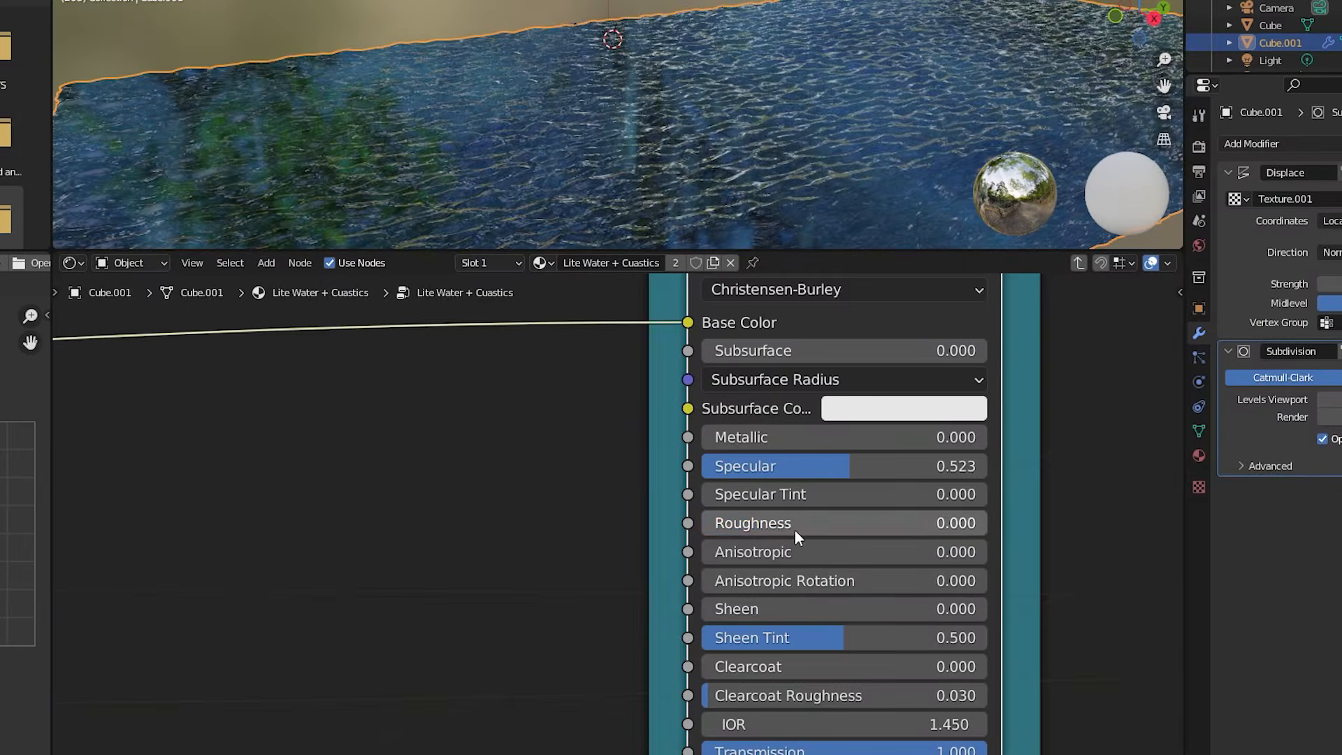
- Adjust the Roughness of the Principled BSDF inside the Lite Water + Cuastics node group
left_click_drag(794, 527, 702, 524)
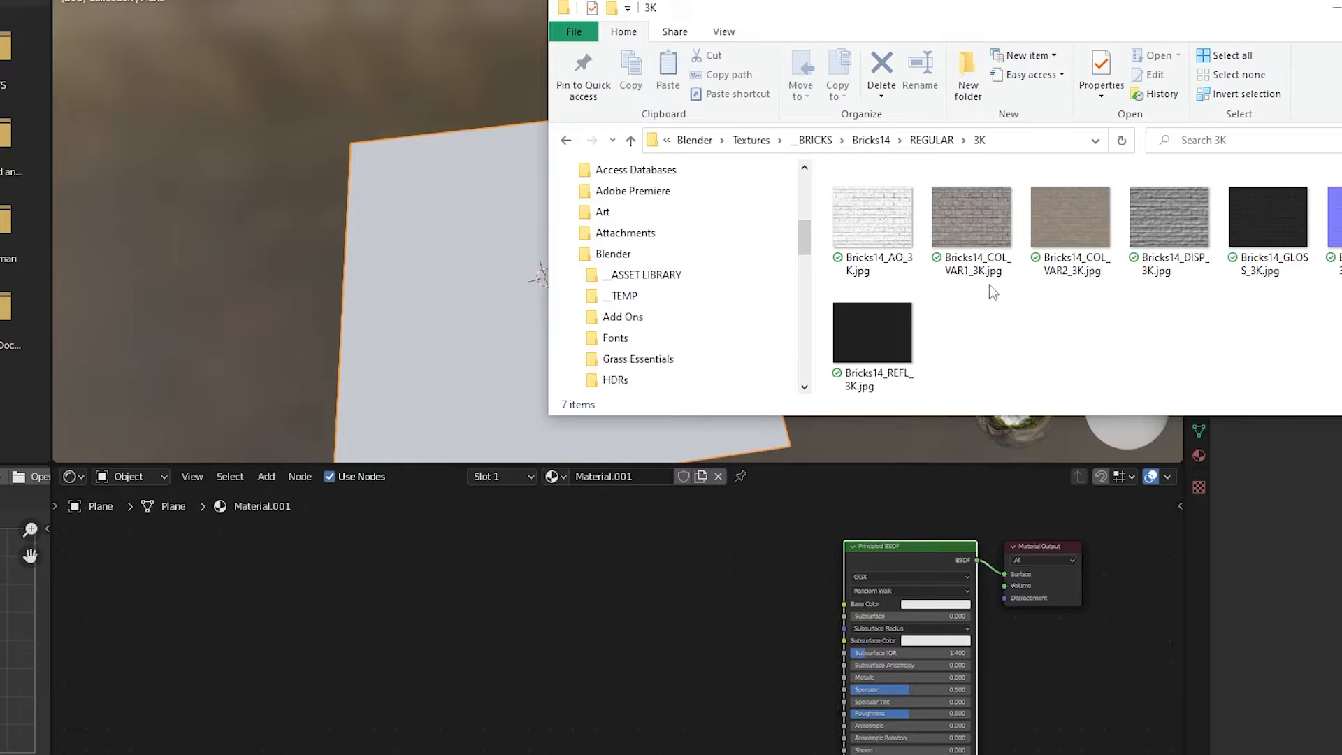
- Bring Bricks14_COL_VAR1_3K.jpg into the plane's material as an image texture and connect its Color to Base Color
left_click_drag(967, 233, 636, 583)
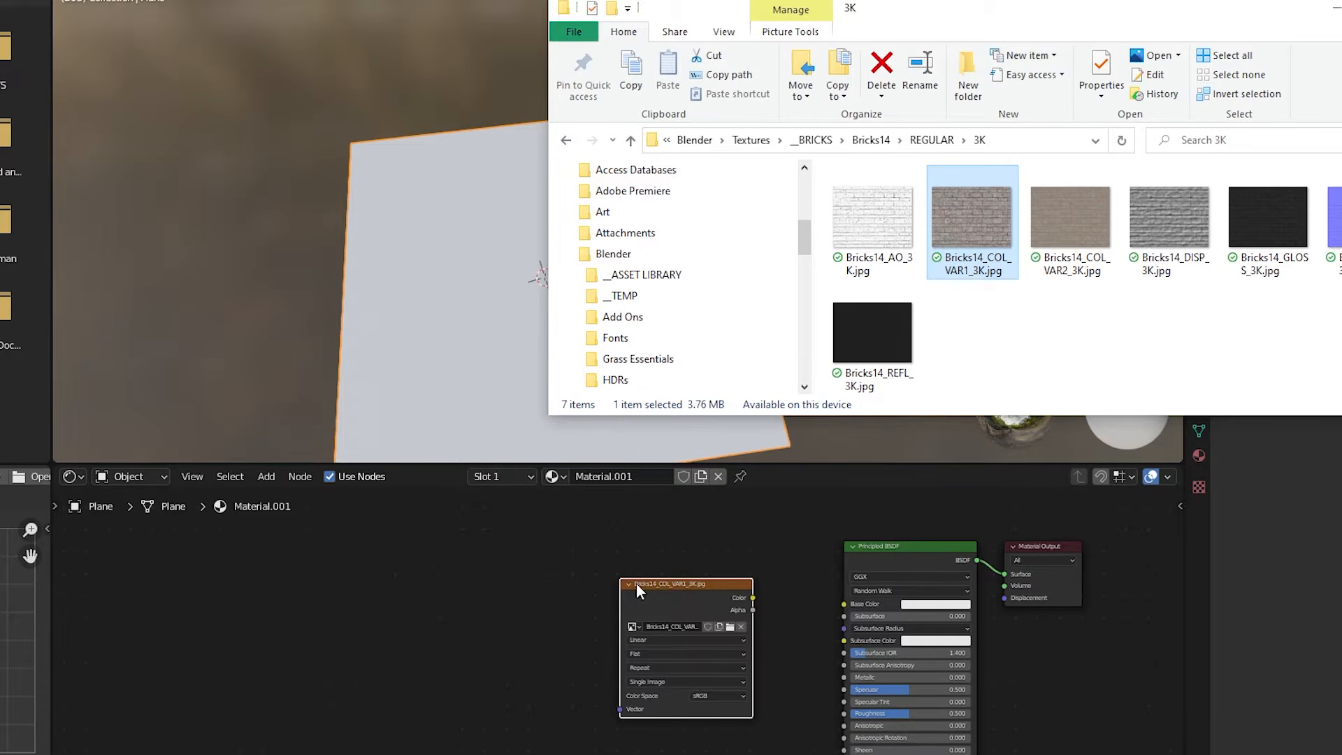
left_click_drag(752, 599, 845, 604)
middle_click_drag(715, 367, 796, 329)
scroll(795, 330, "down", 3)
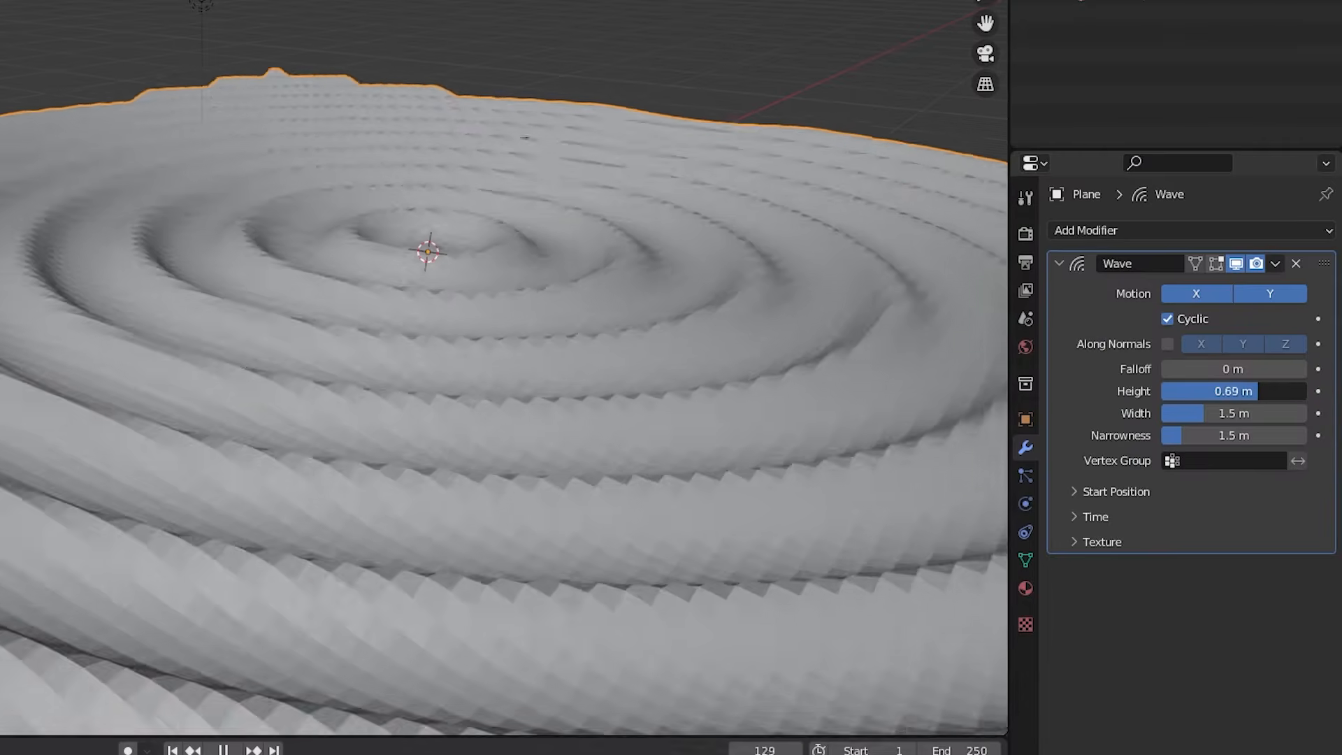
- Lower the Height of the plane's Wave modifier
left_click_drag(1258, 391, 1239, 391)
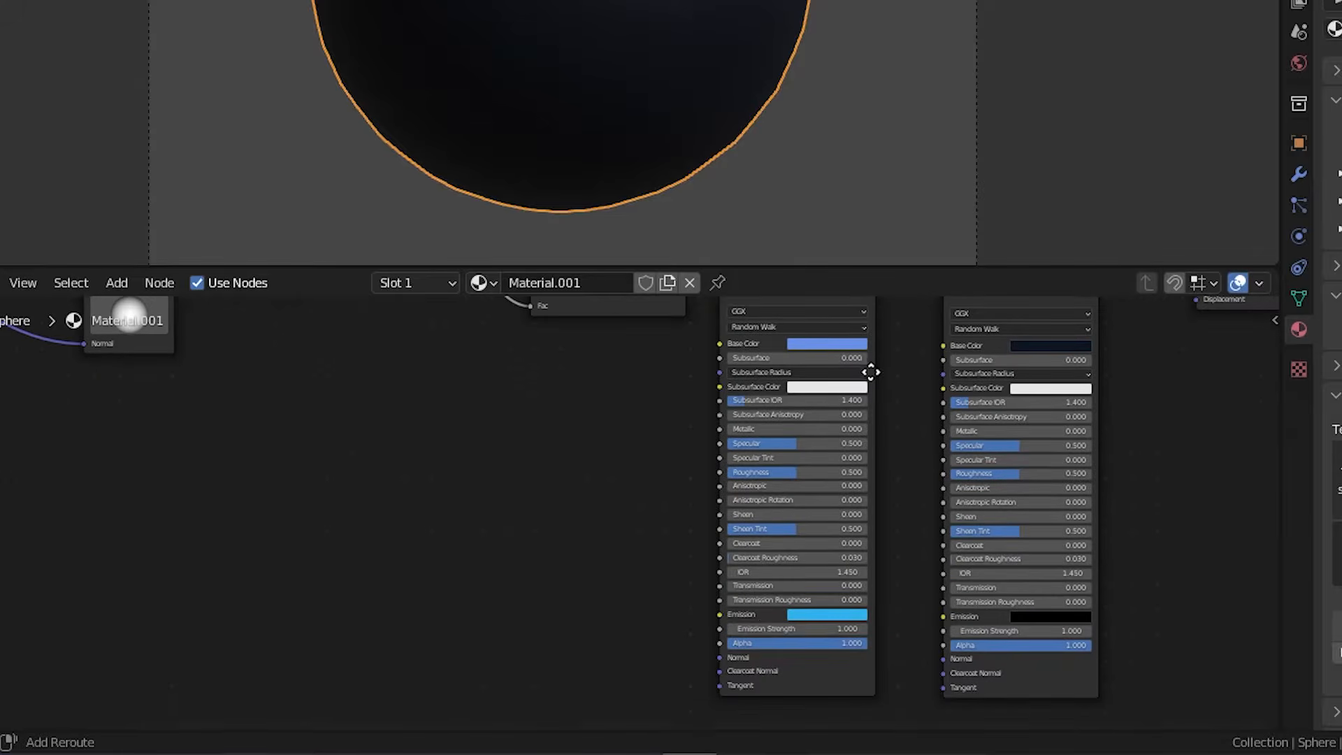
left_click_drag(762, 624, 720, 632)
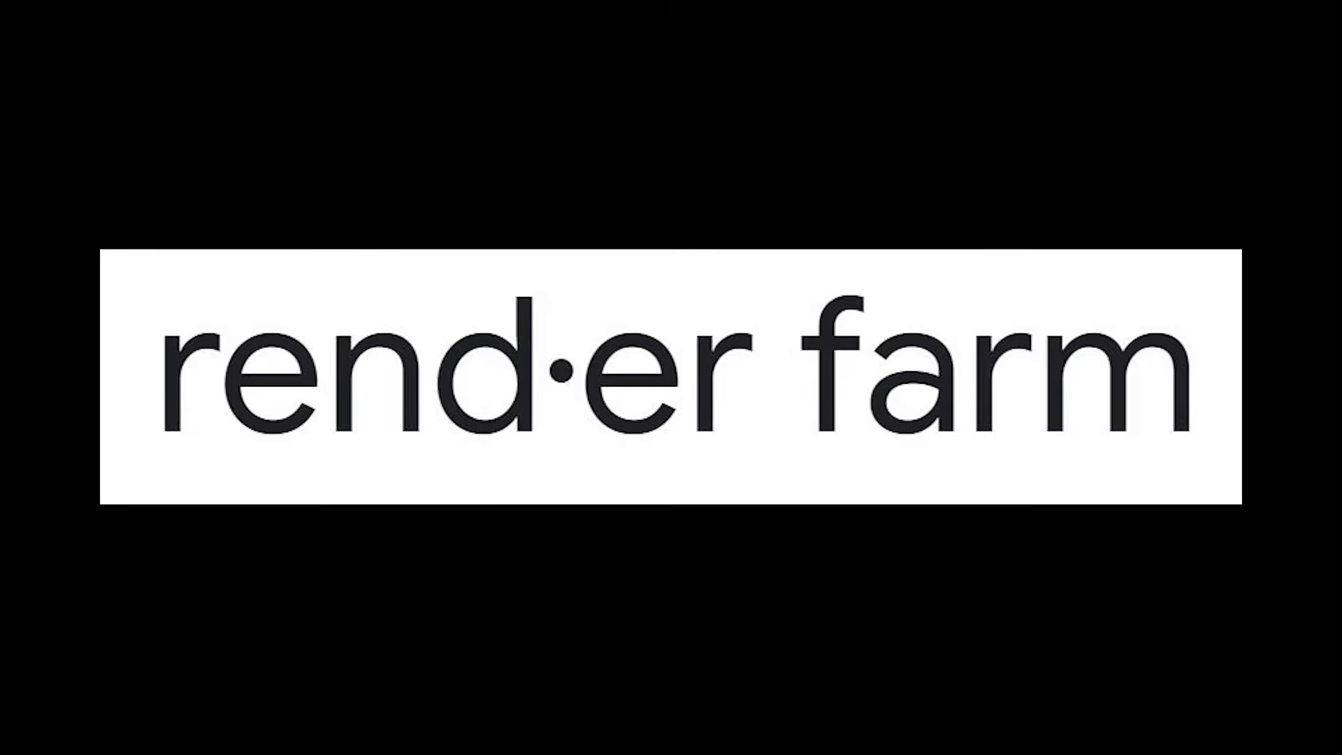
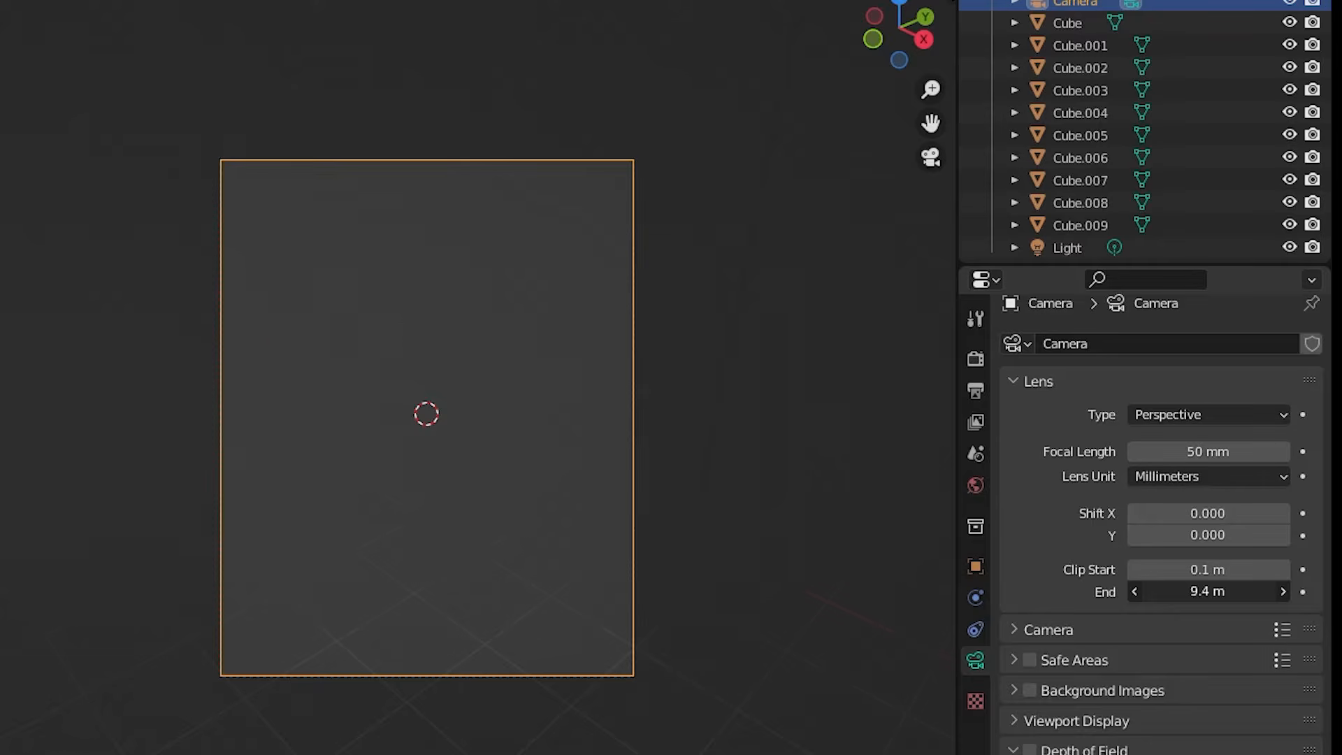
- Adjust the camera's Clip End distance in its lens settings
mouse_move(1208, 592)
left_mouse_down()
mouse_move(1267, 591)
mouse_move(1209, 591)
left_mouse_up()
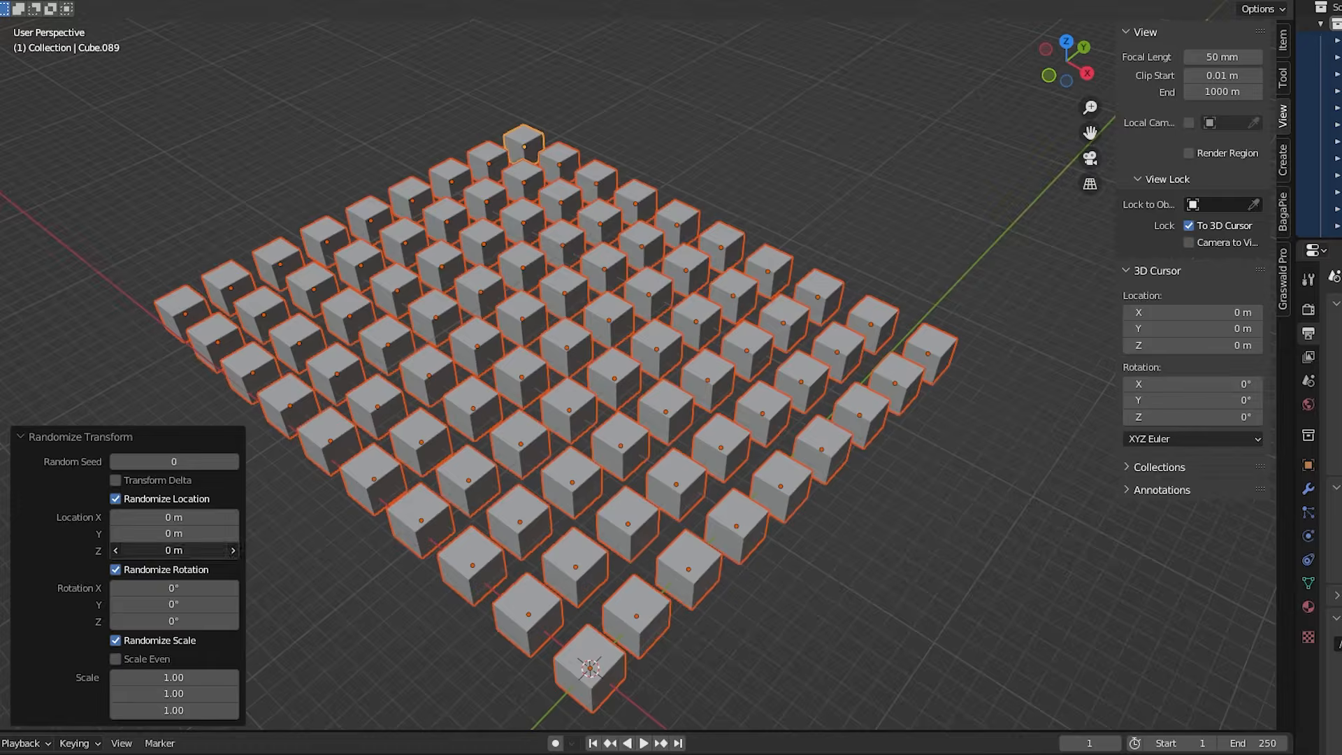
- Randomize the cubes' Z location by 13 m and cycle the Random Seed up to 9
left_click_drag(173, 551, 284, 471)
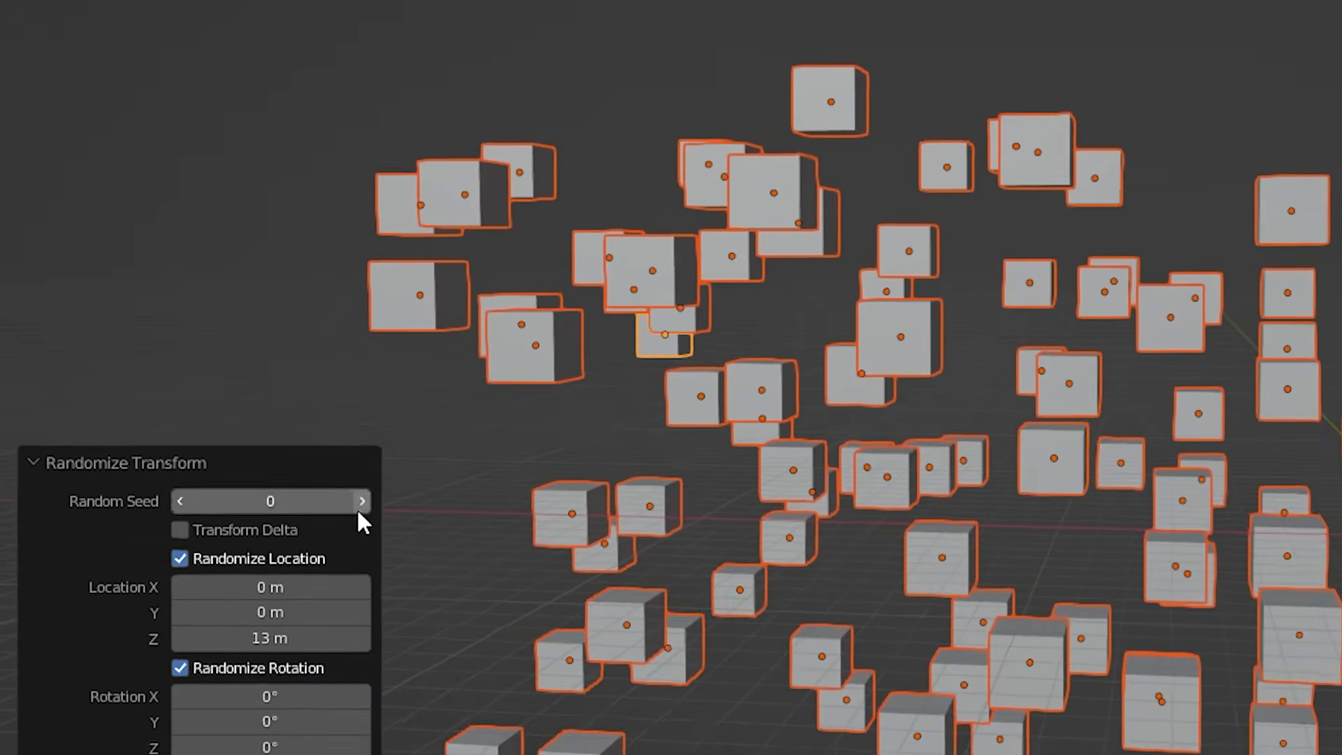
left_click(233, 461)
left_click(375, 505)
left_click(375, 505)
left_click(374, 505)
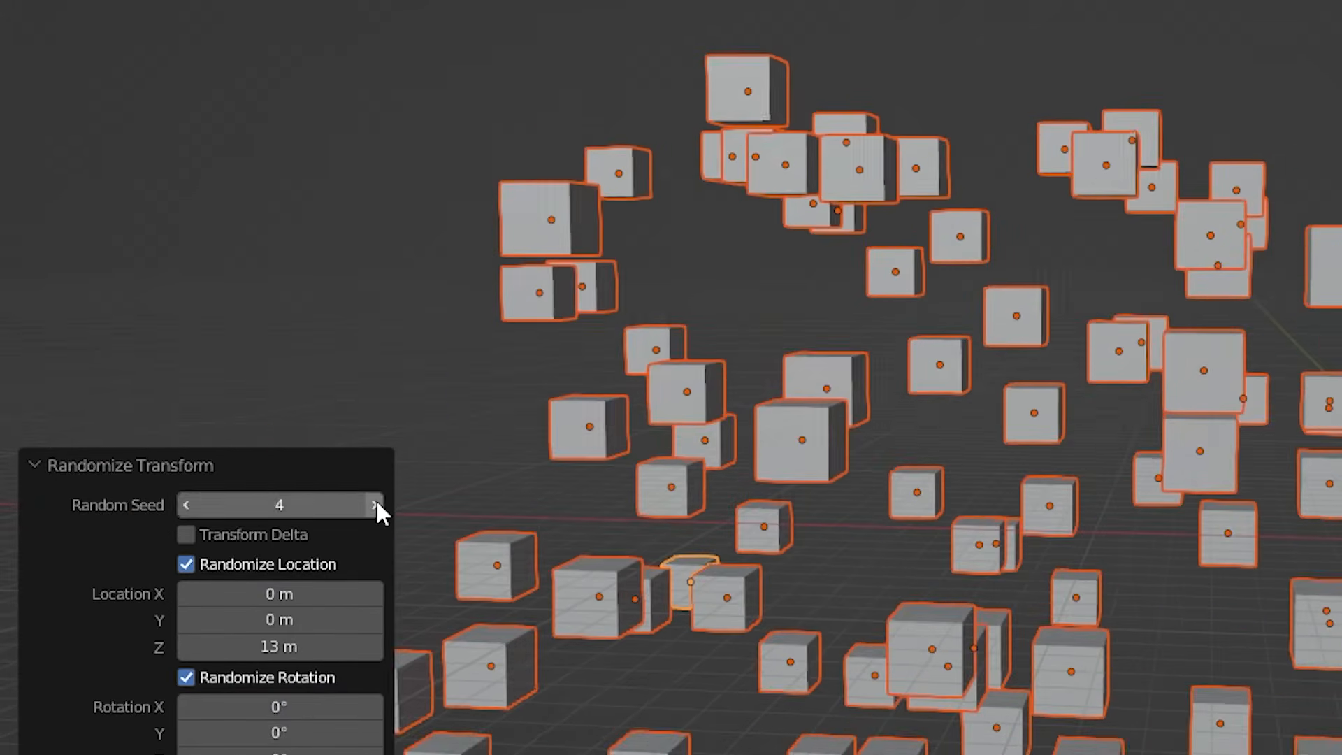
left_click(374, 504)
left_click(374, 505)
left_click(374, 505)
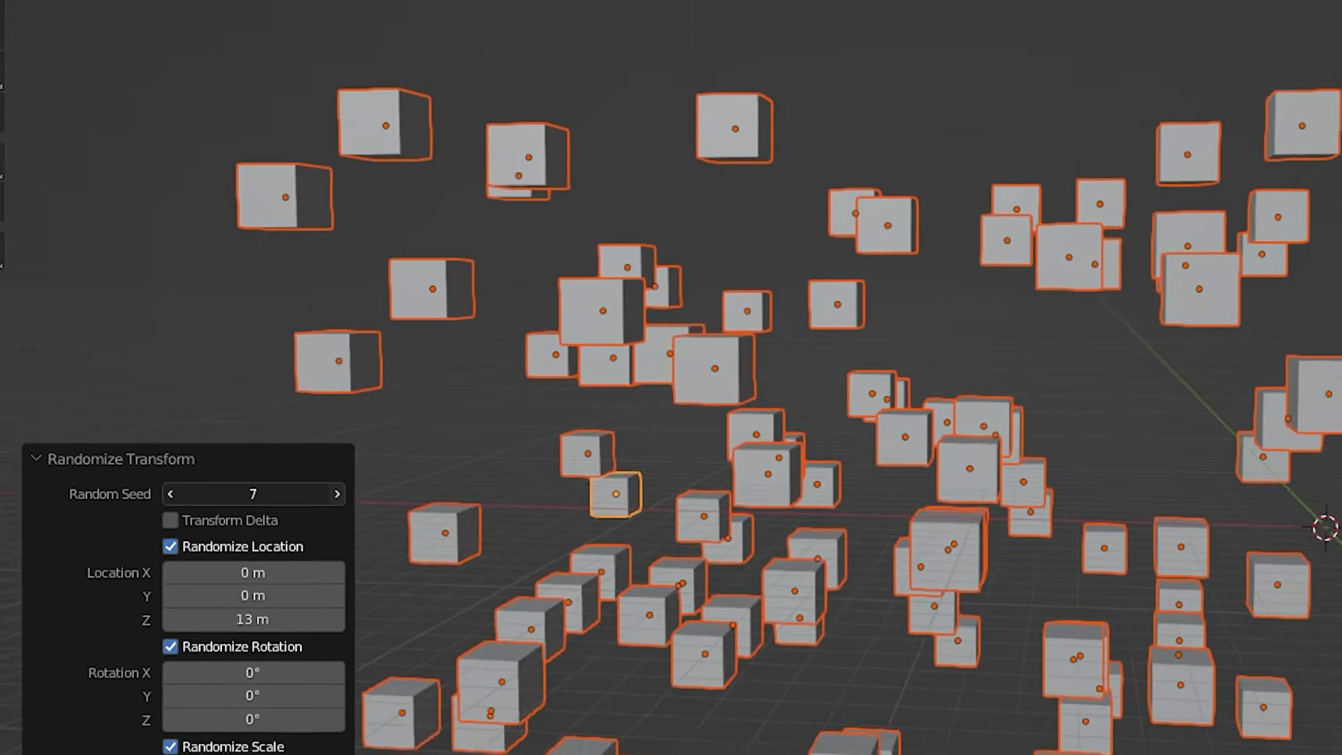
left_click(375, 504)
left_click(375, 505)
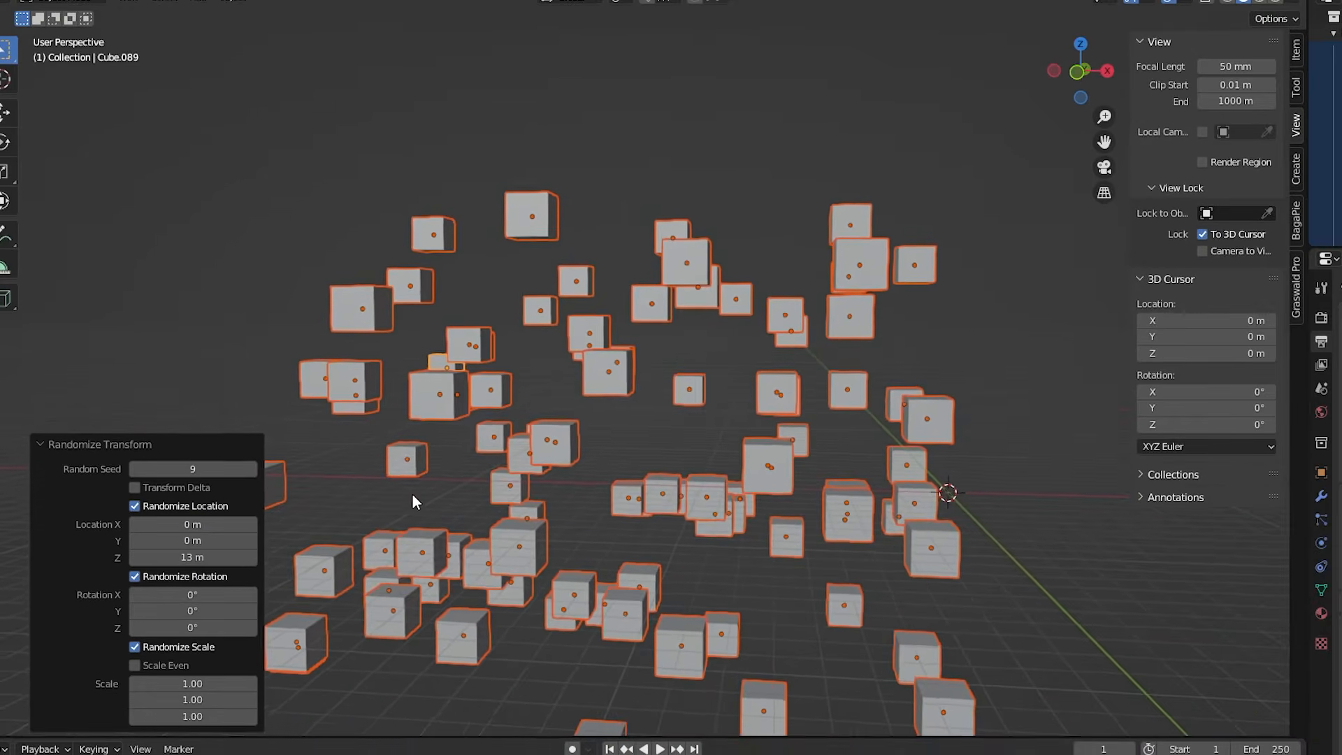
scroll(459, 451, "down", 3)
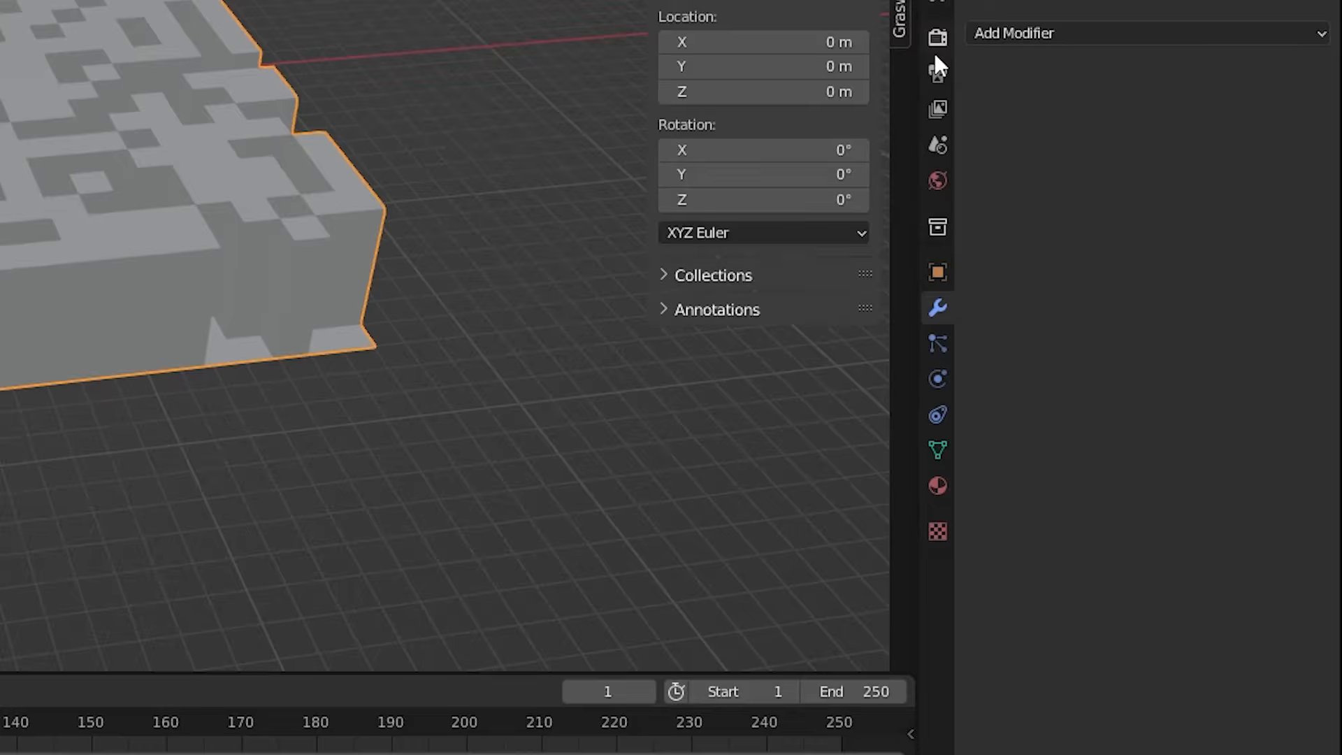
- Set the Direct Light clamping value to 10 in the Cycles light path settings
left_click(936, 42)
left_click(982, 564)
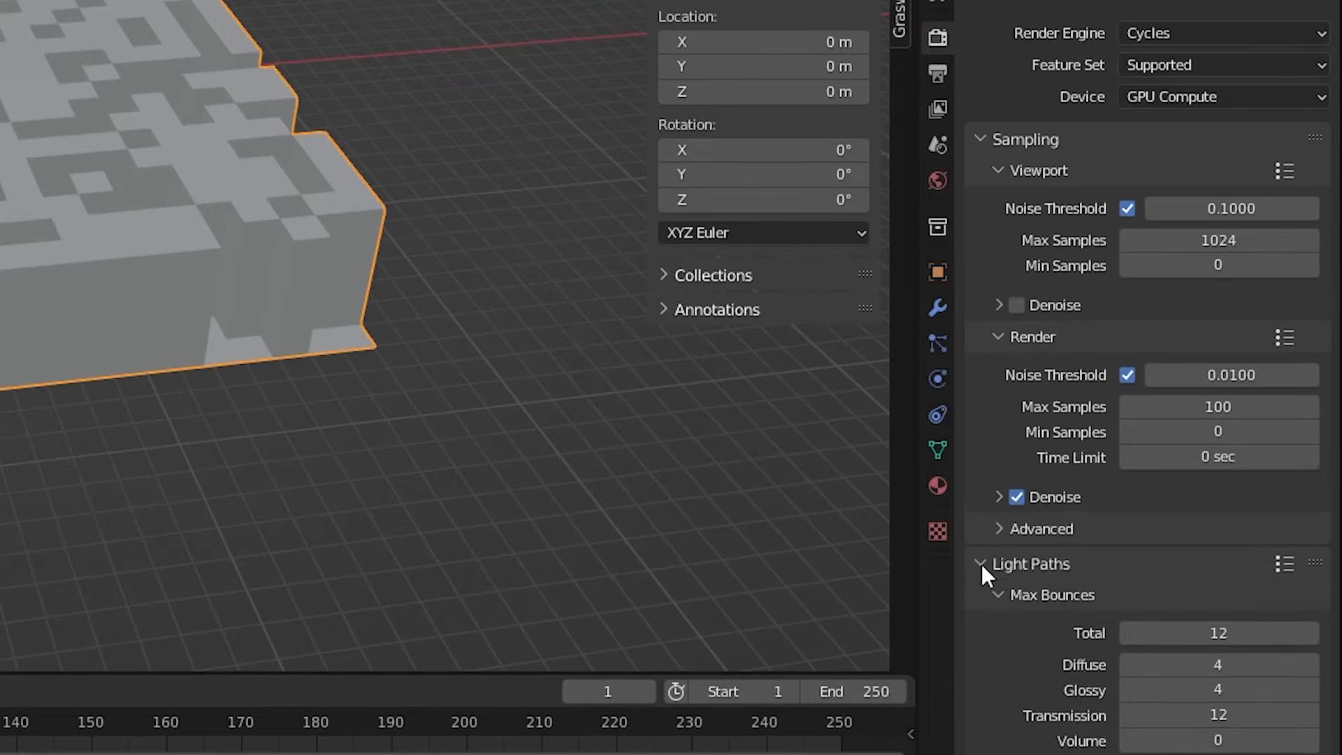
scroll(1091, 416, "down", 10)
scroll(1111, 412, "down", 5)
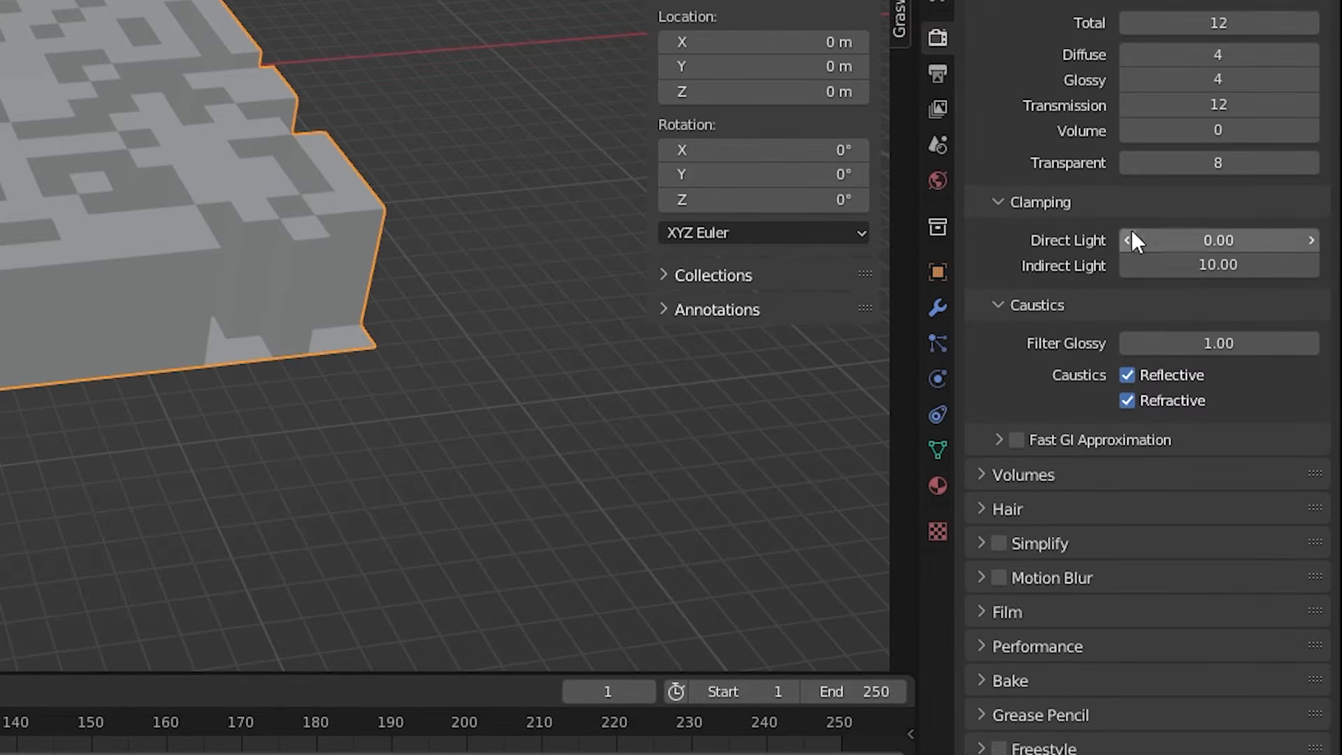
left_click(1255, 240)
type("10")
key("Return")
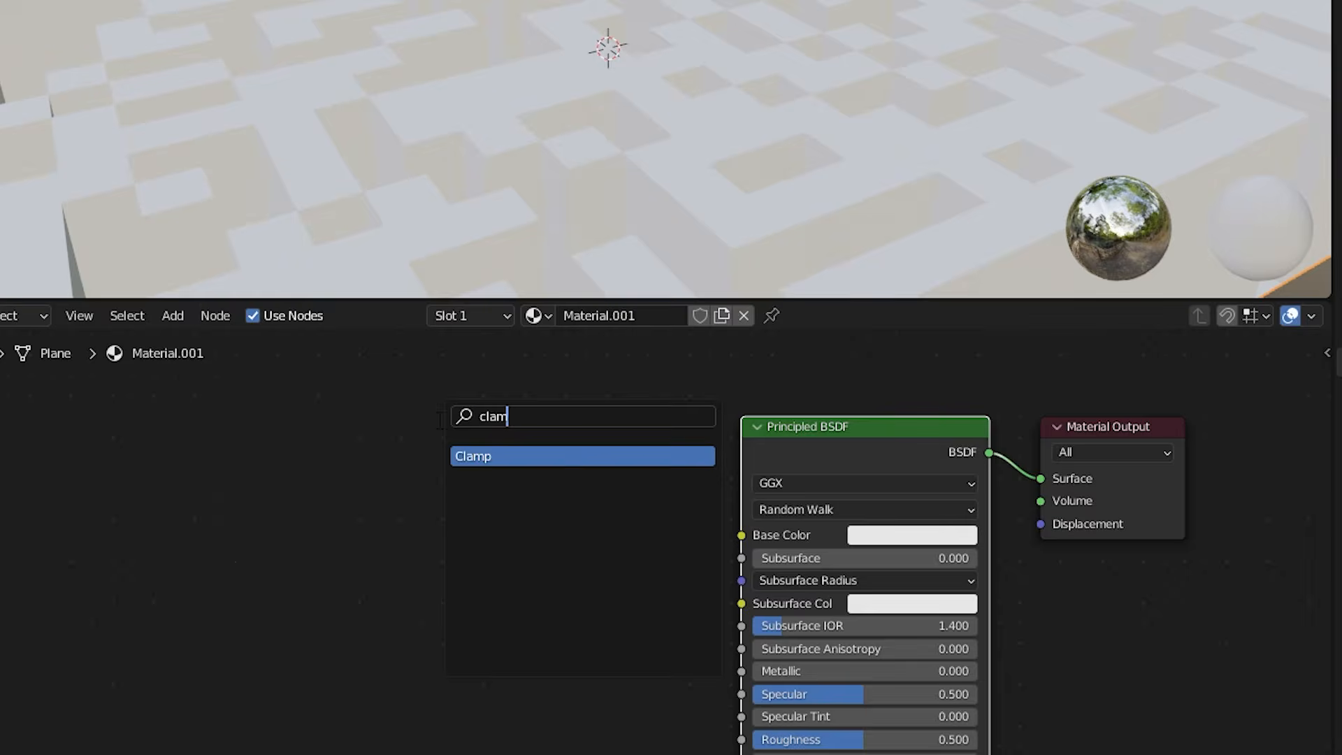
- Add a Clamp node to the plane's Material.001 beside the Principled BSDF
key("Return")
left_click(545, 509)
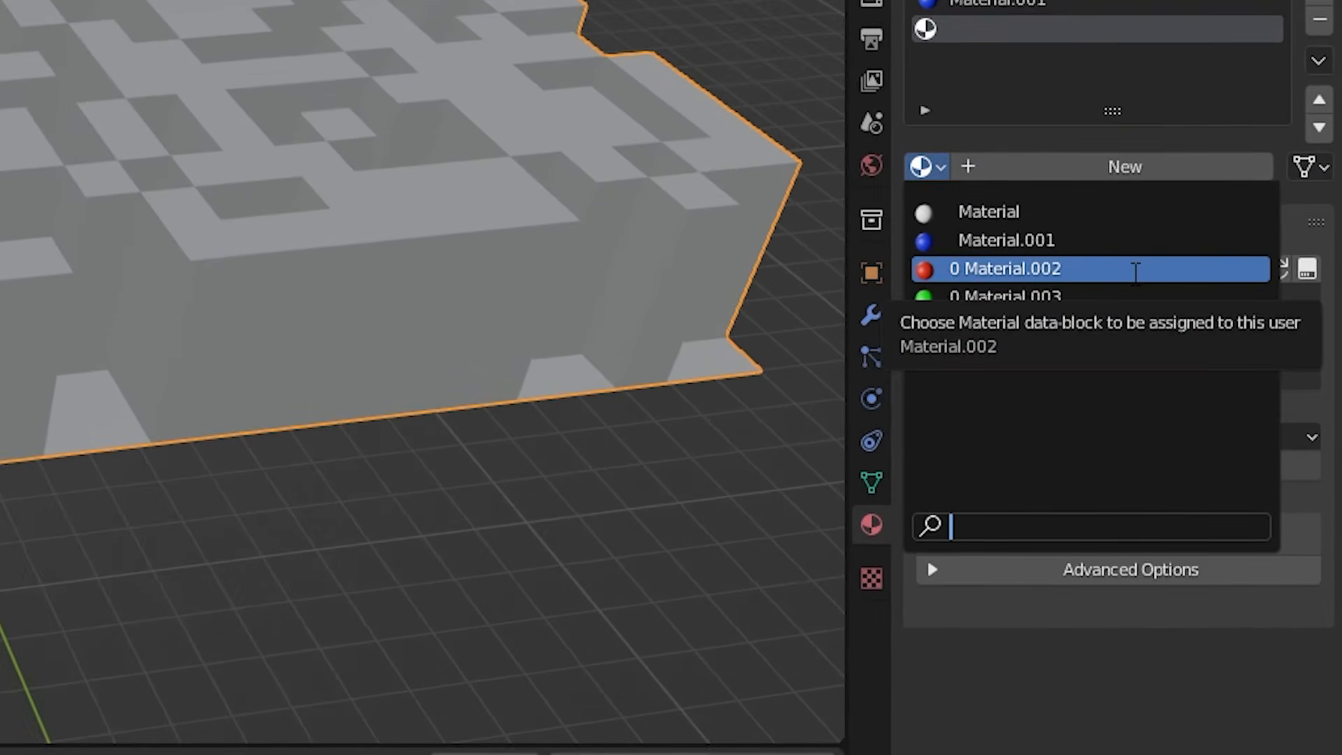
- Assign the existing Material.002 to the plane's empty material slot
left_click(1136, 270)
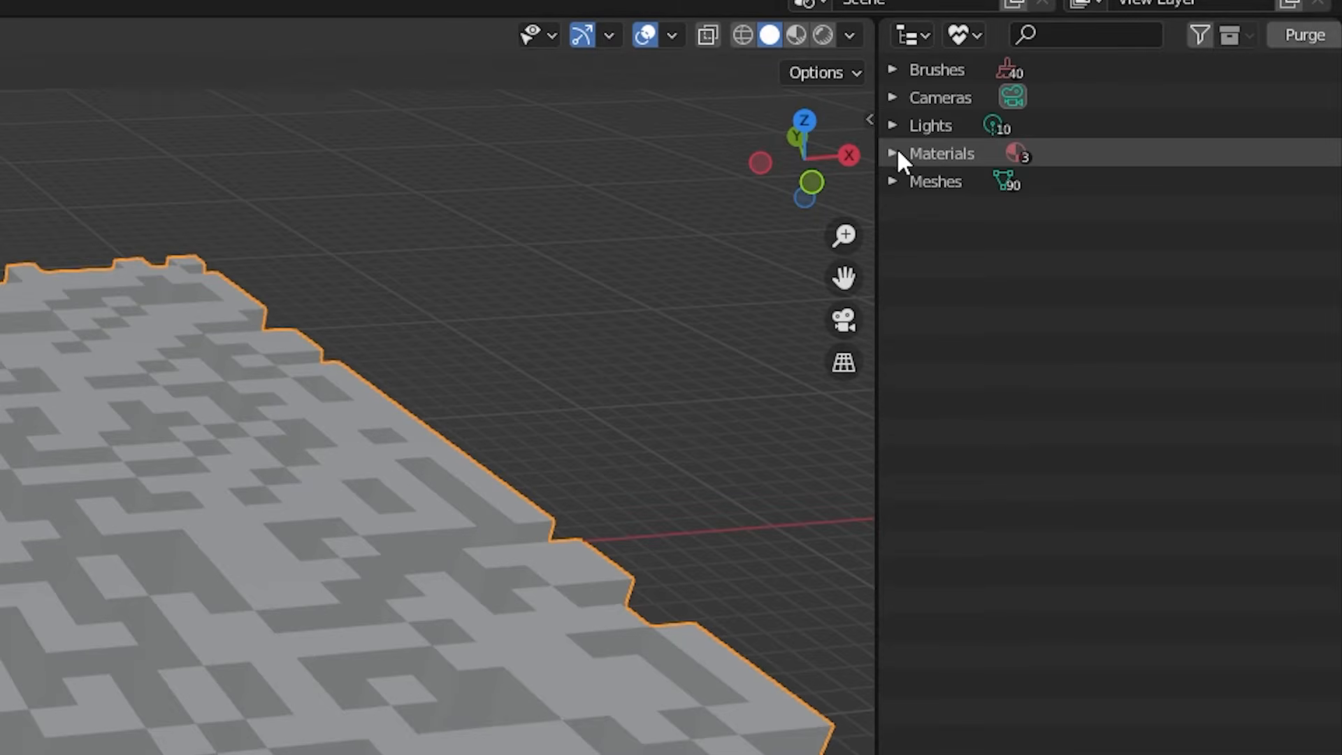
- Expand the Materials among the orphan data and enable the fake user for Material.003
left_click(893, 153)
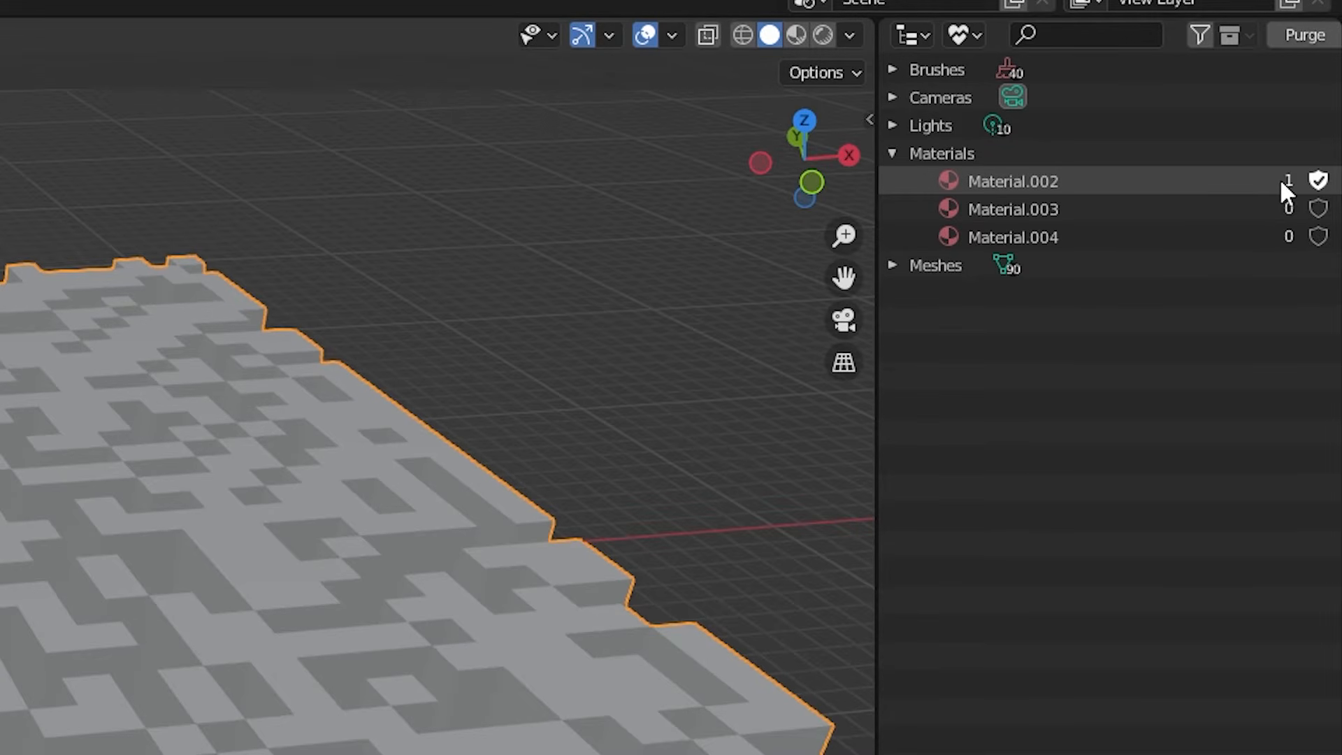
left_click(1319, 208)
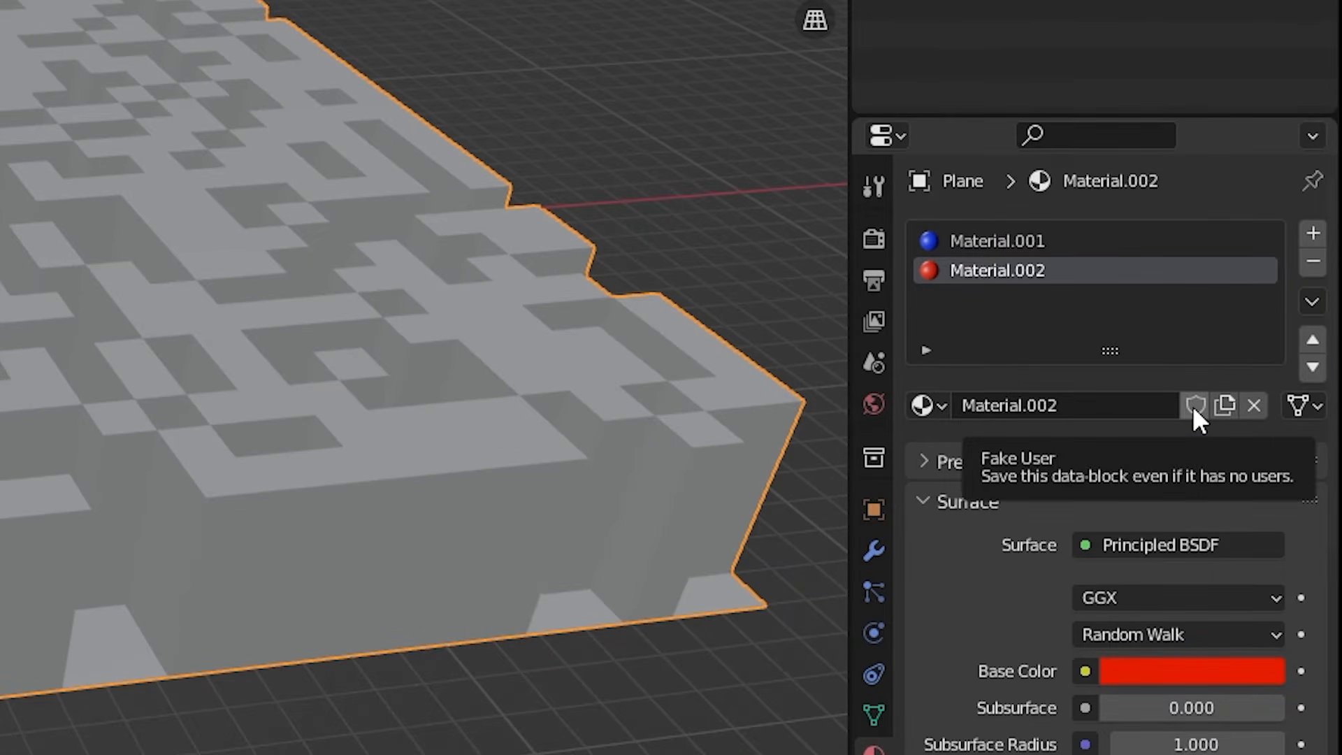
- Enable Fake User for Material.002 and open the list of existing materials for the plane
left_click(1196, 404)
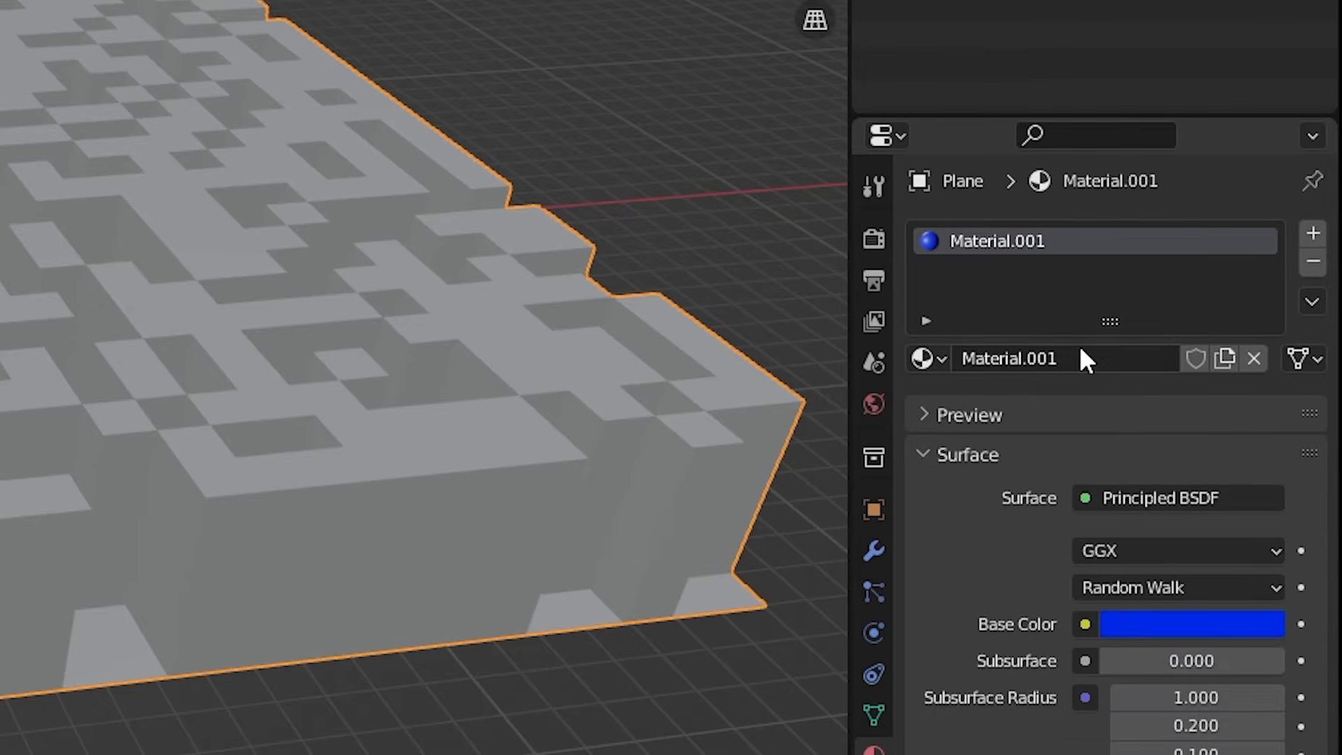
left_click(929, 359)
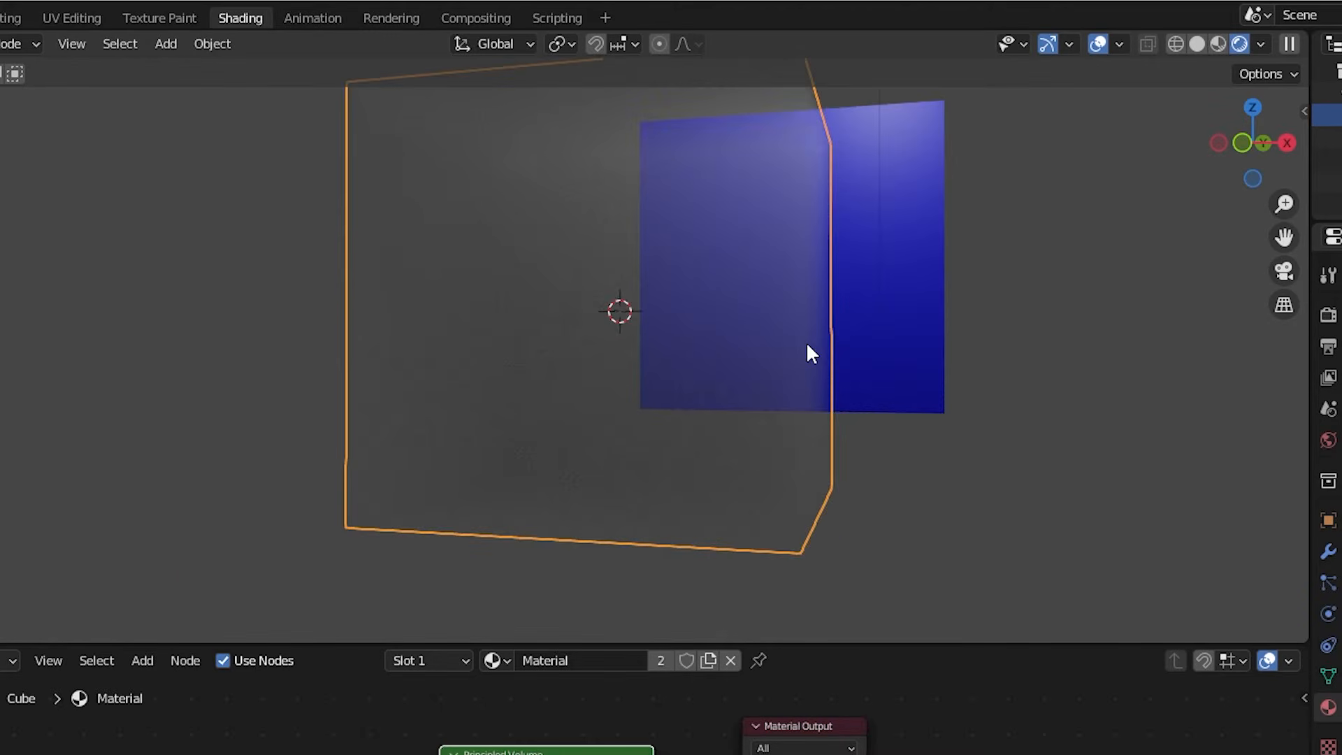
- Add a Principled Volume node to the cube's material and connect it to the Material Output's Volume input
middle_click_drag(808, 347, 974, 347)
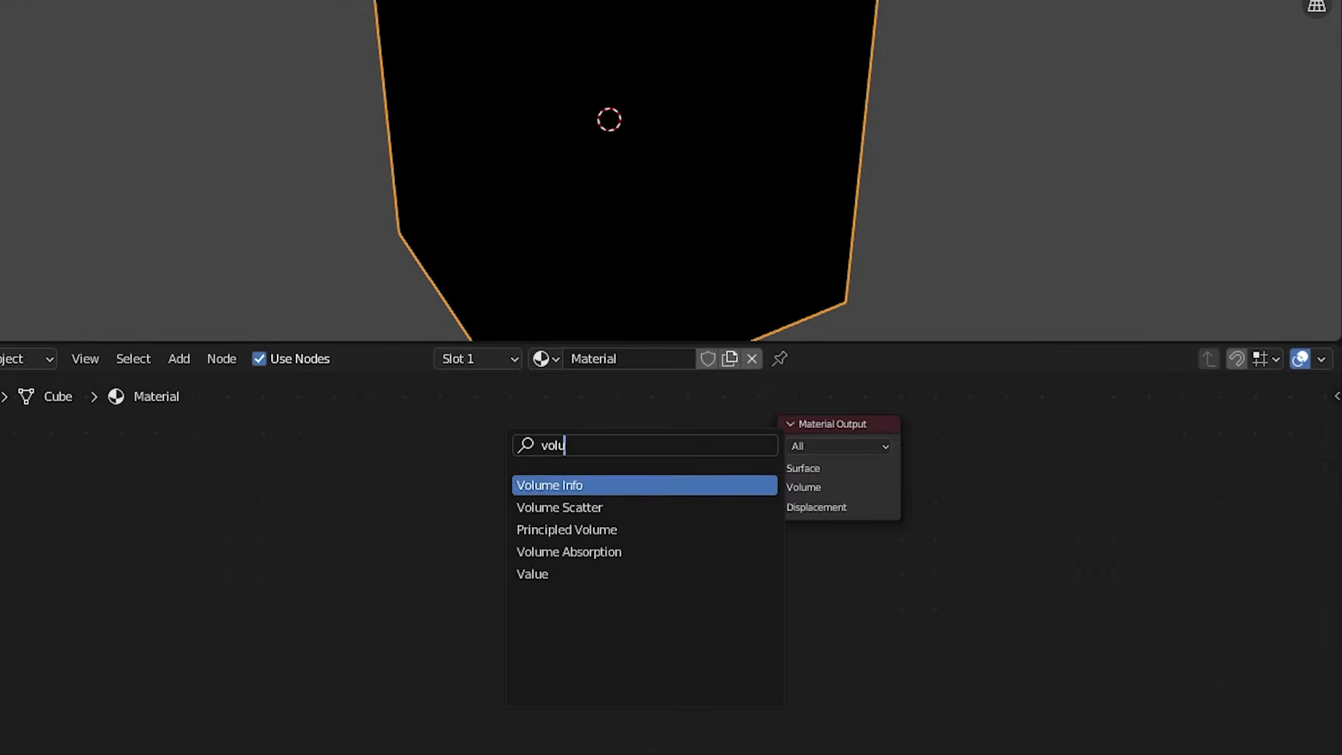
left_click(569, 506)
left_click_drag(688, 477, 778, 488)
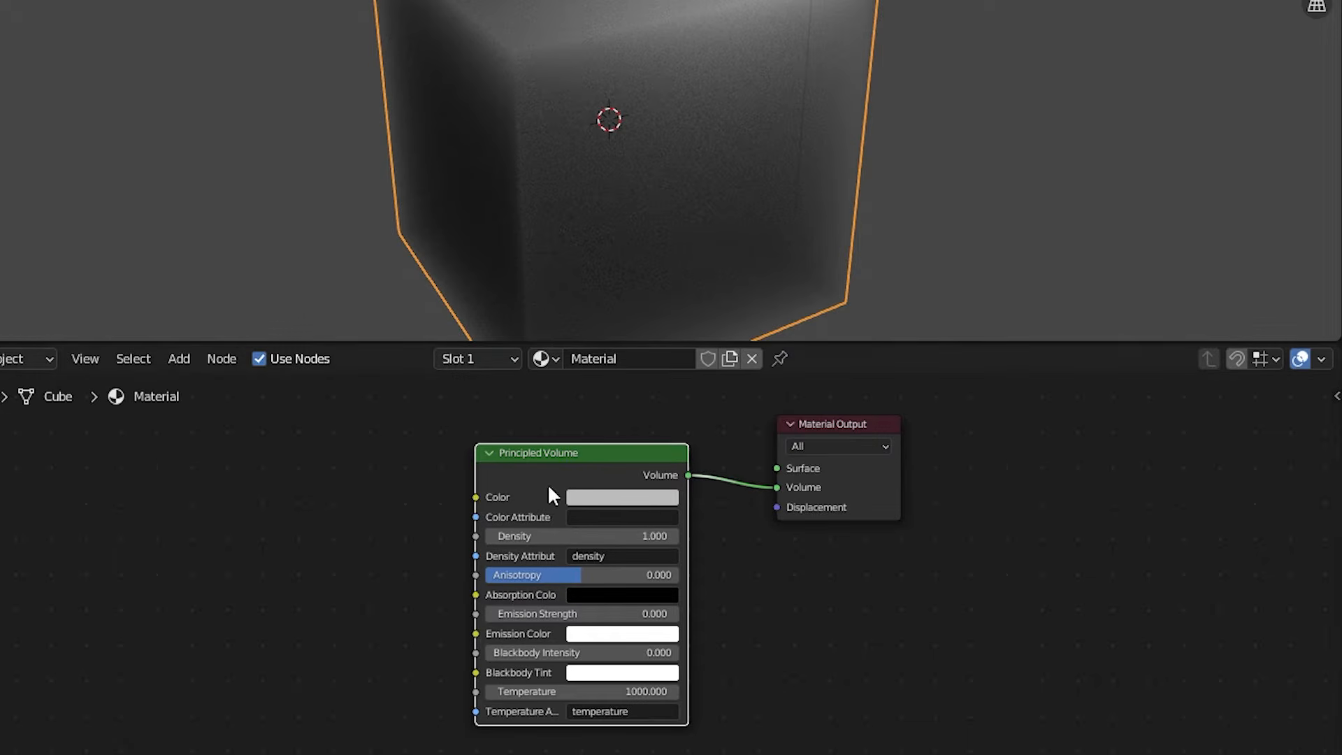
- Set the Principled Volume node's Density to 0.2
left_click(642, 534)
type(".2")
key("Return")
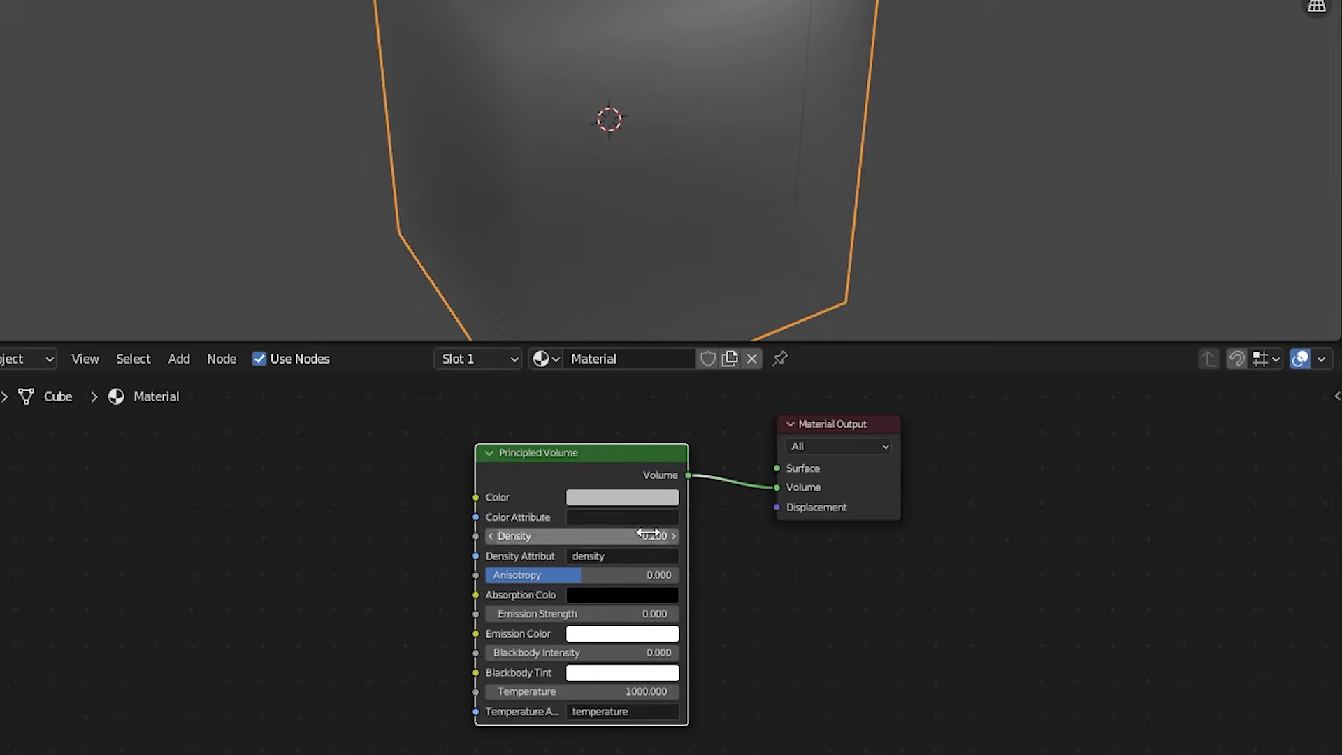
middle_click_drag(213, 147, 580, 1)
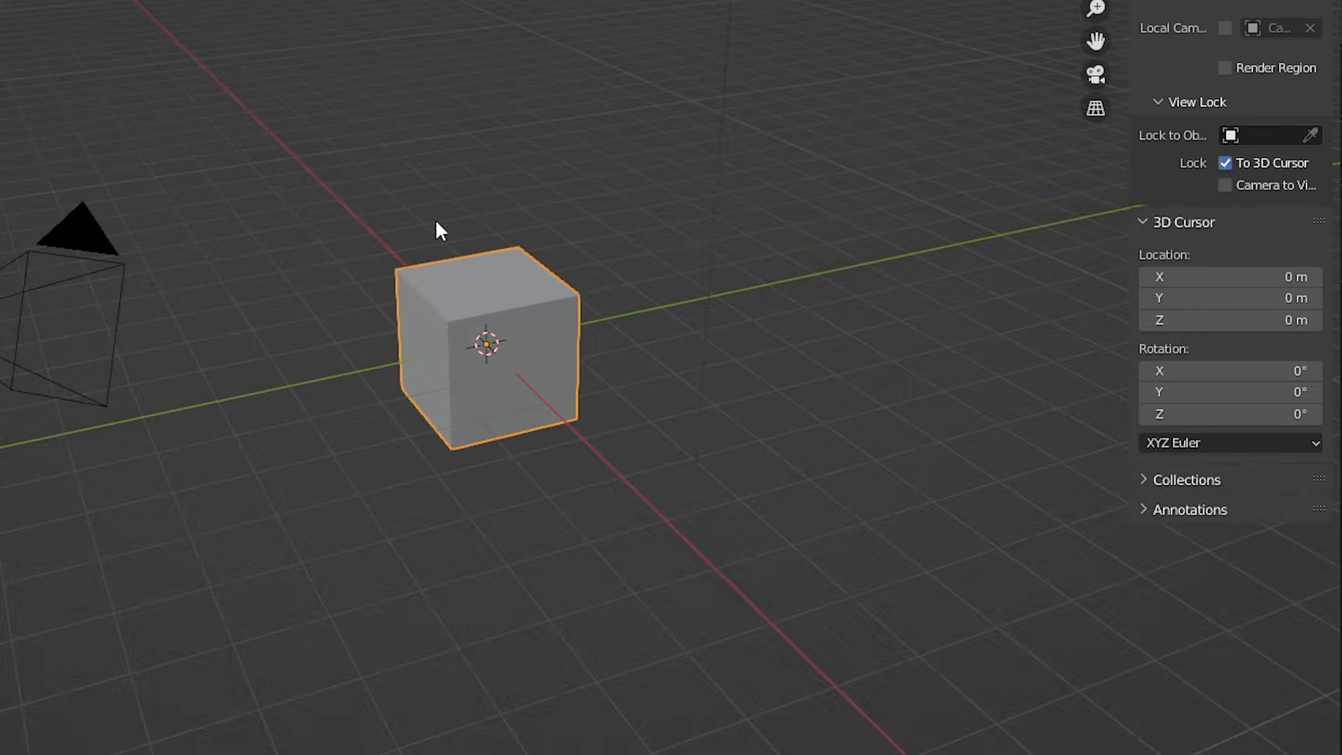
- Add a Grease Pencil Stroke object to the scene and move it away from the cube
key("shift+a")
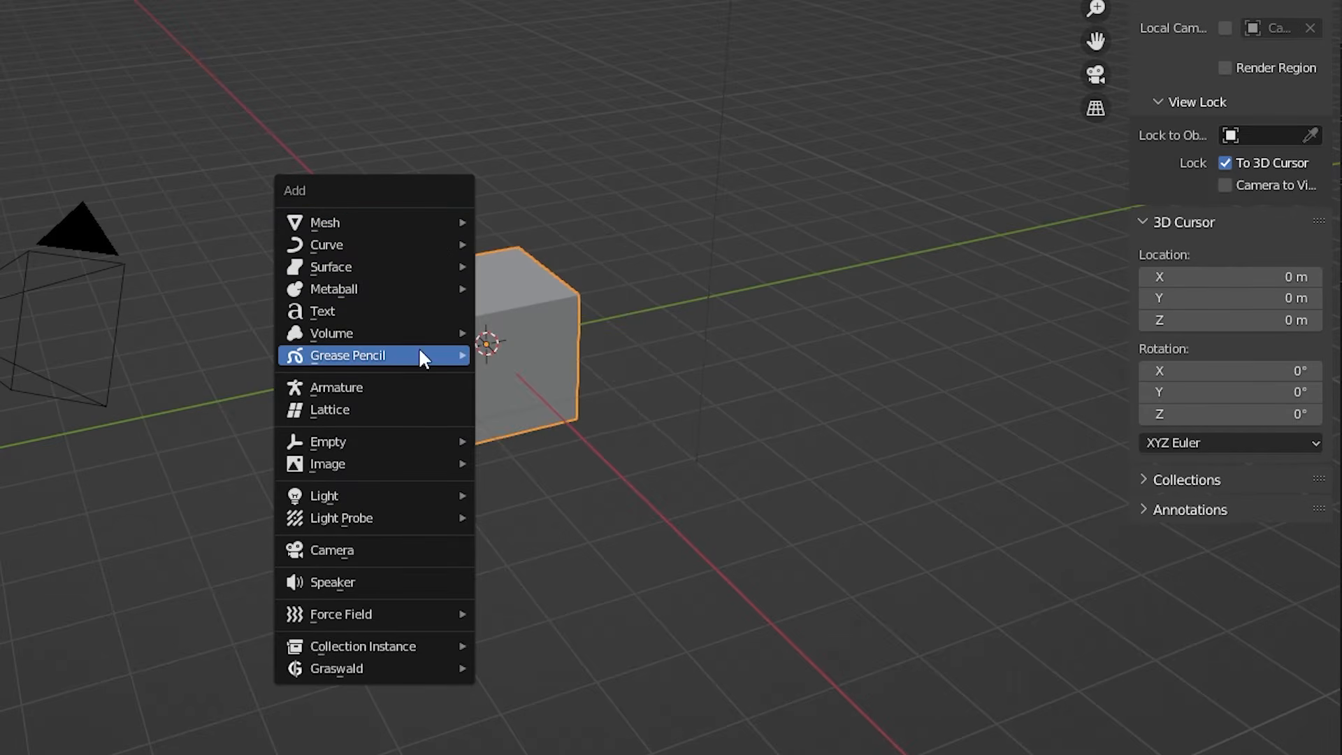
mouse_move(426, 357)
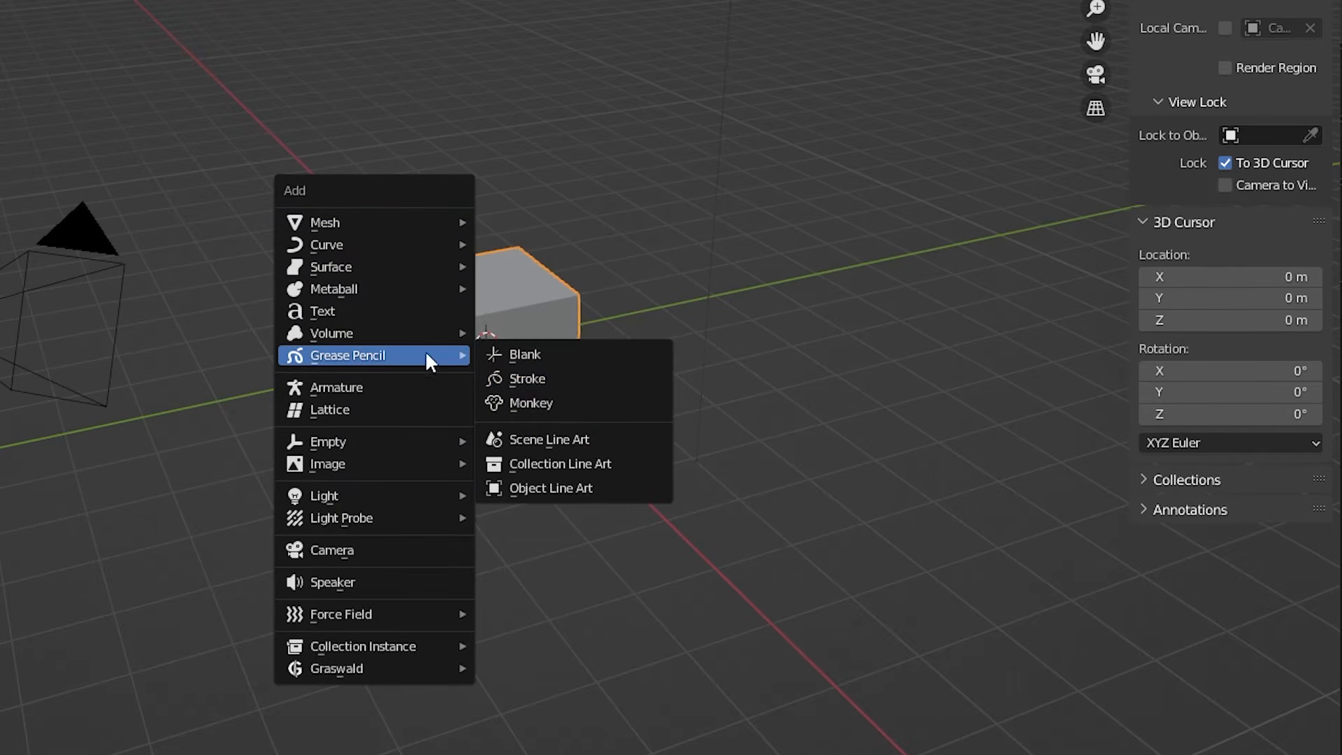
left_click(589, 383)
key("g")
left_click(543, 113)
mouse_move(543, 113)
middle_mouse_down()
mouse_move(586, 170)
mouse_move(653, 78)
middle_mouse_up()
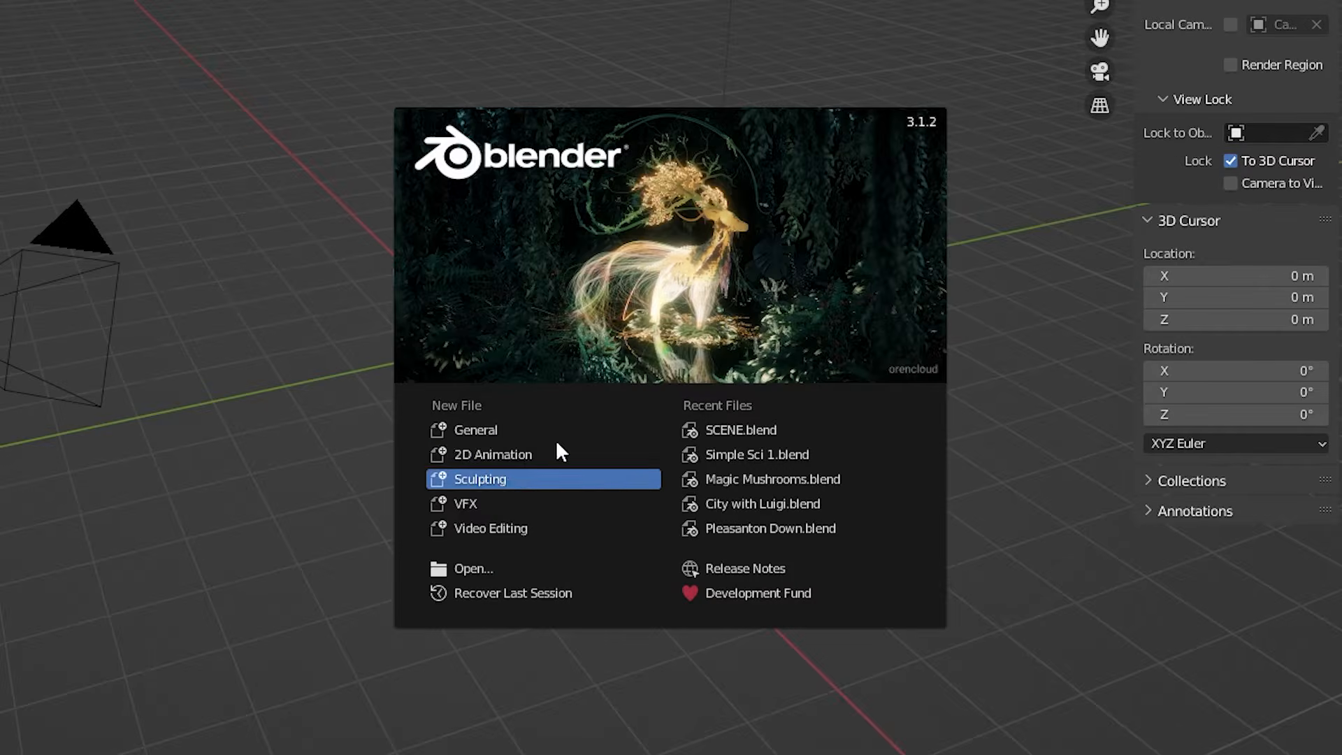
- Create a new 2D Animation file and draw several freehand strokes on the white canvas with the Marker Chisel brush
left_click(483, 453)
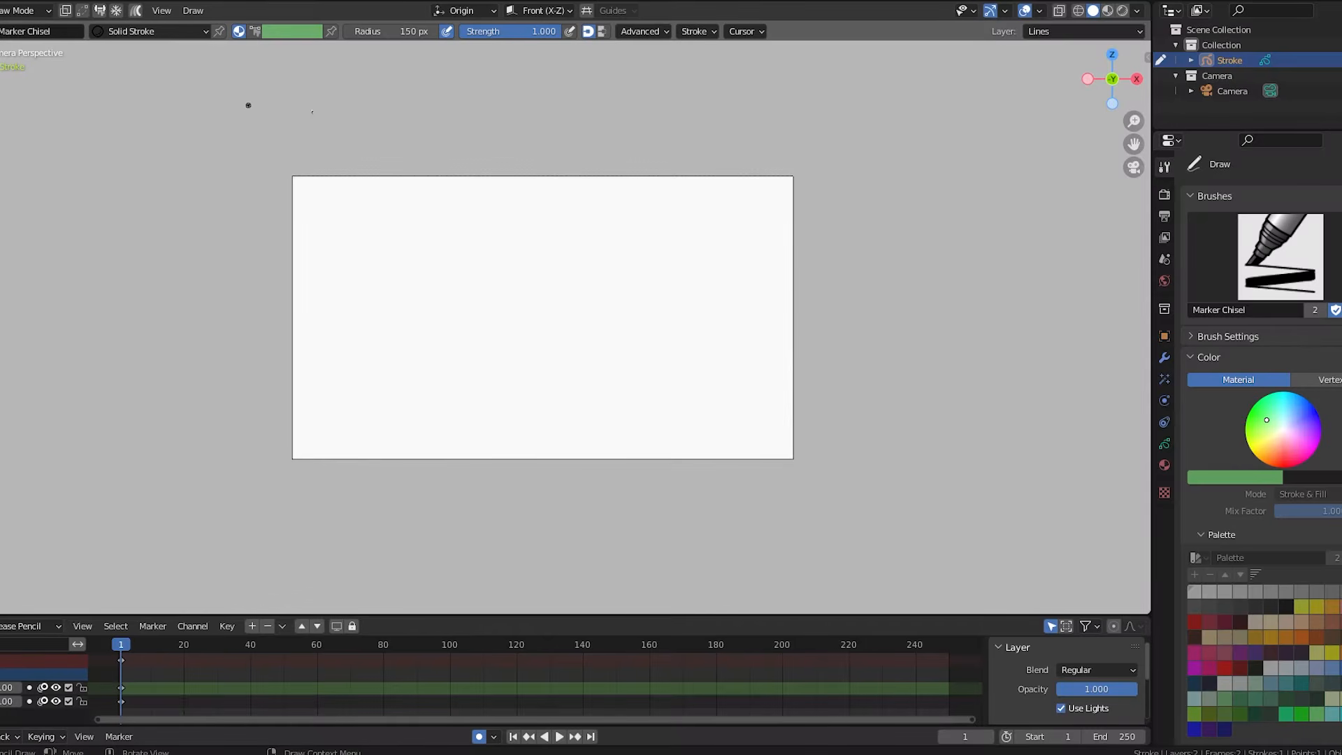
mouse_move(563, 221)
left_mouse_down()
mouse_move(521, 217)
mouse_move(569, 366)
mouse_move(552, 221)
mouse_move(532, 222)
left_mouse_up()
left_click_drag(494, 316, 600, 302)
left_click(538, 292)
left_click_drag(487, 274, 577, 270)
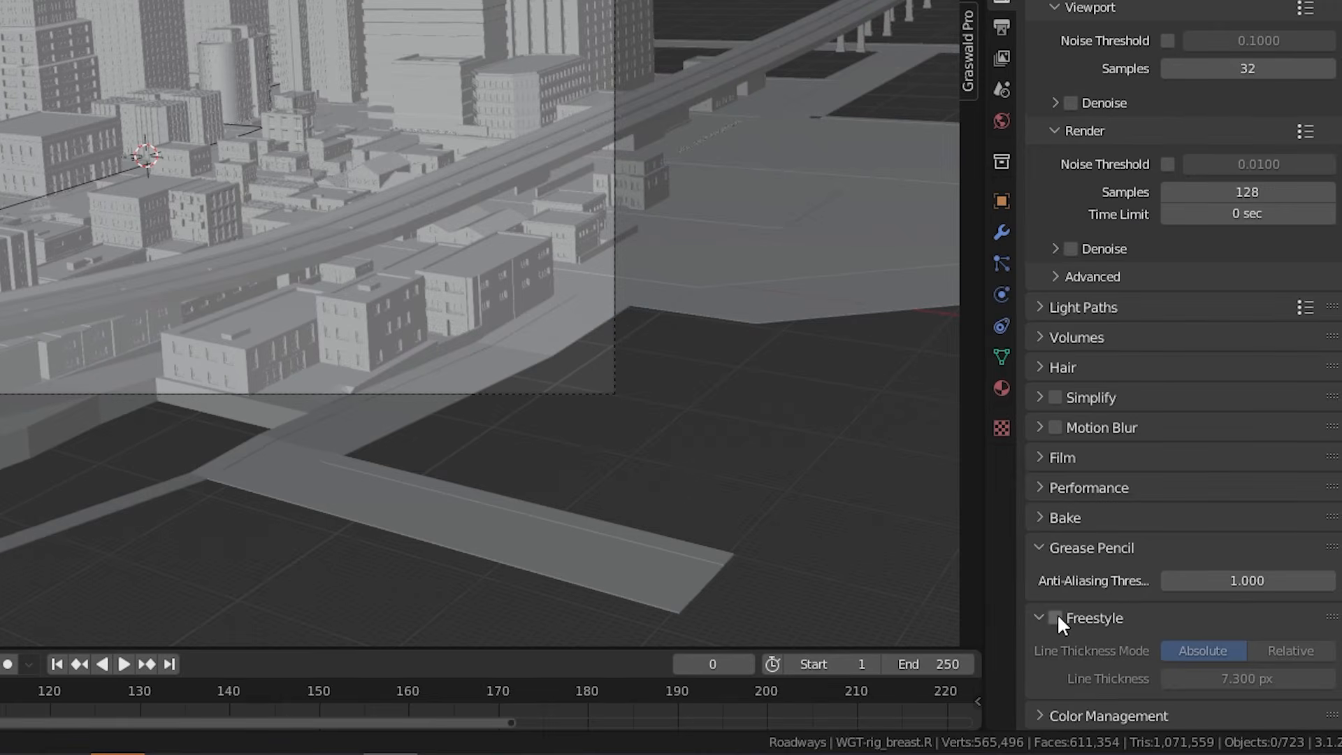
- Enable Freestyle line rendering for the city scene and expand the line set's Freestyle Strokes and Freestyle Thickness settings
left_click(1055, 618)
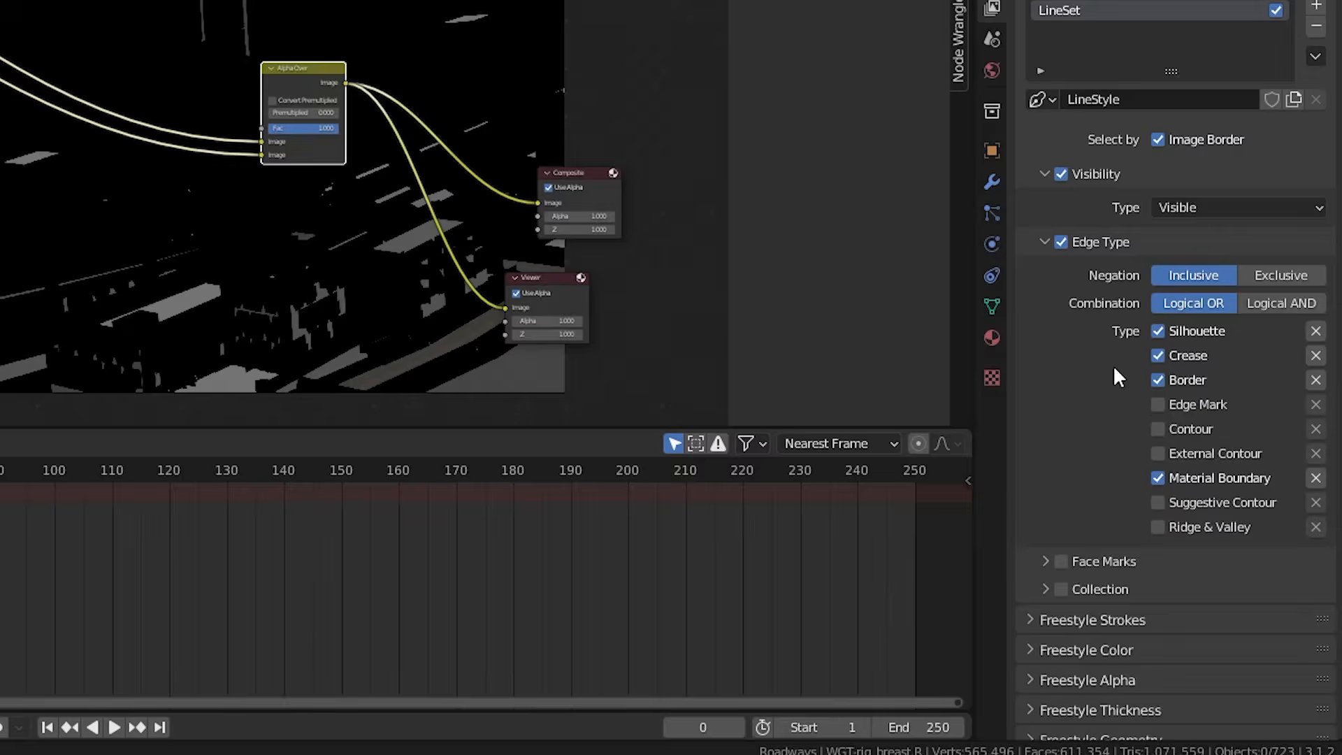
scroll(1113, 365, "down", 2)
left_click(1033, 568)
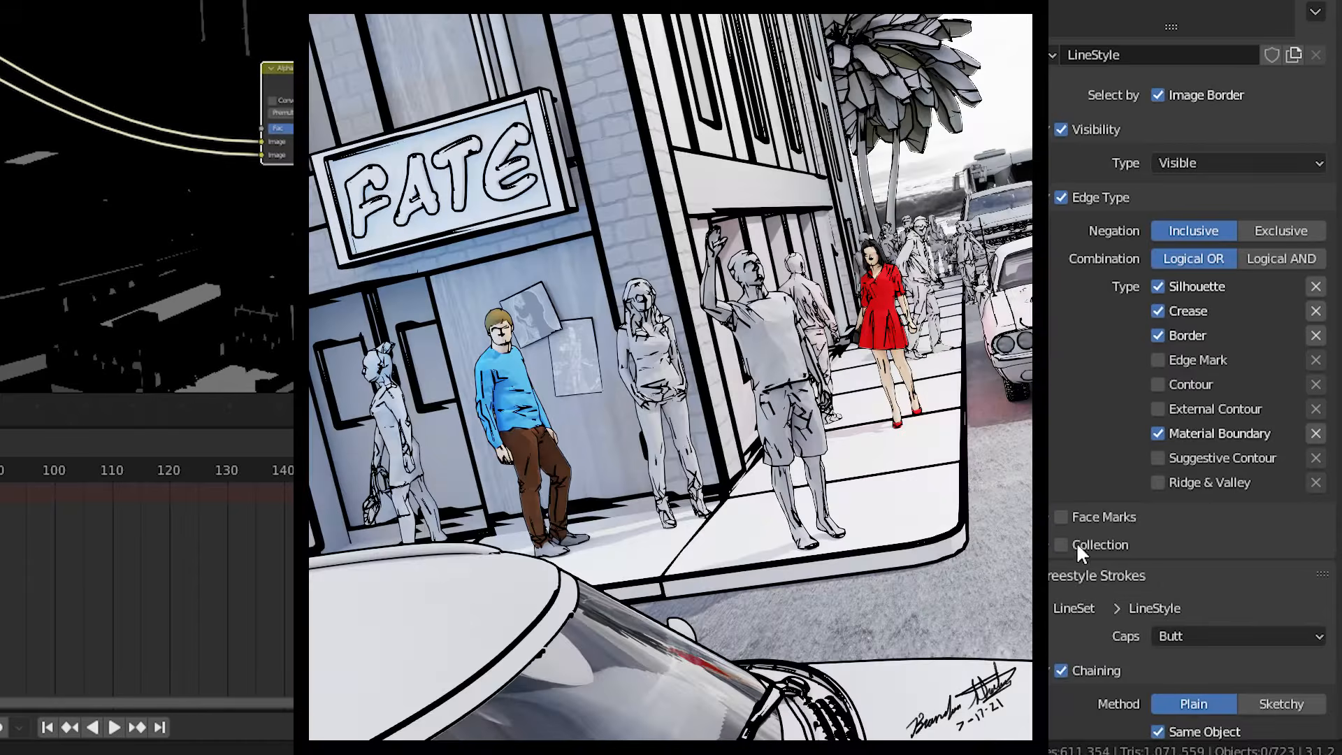
scroll(1082, 531, "down", 10)
left_click(1050, 493)
left_click(1049, 497)
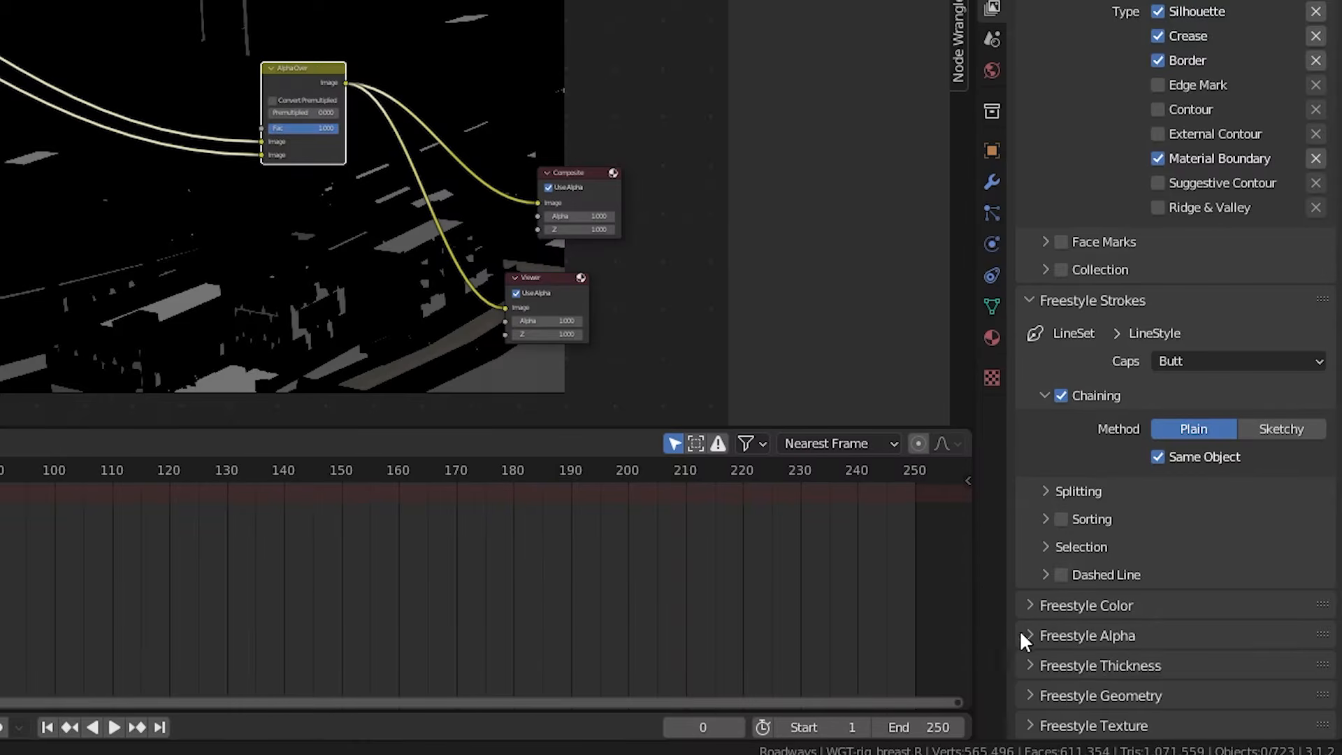
left_click(1031, 665)
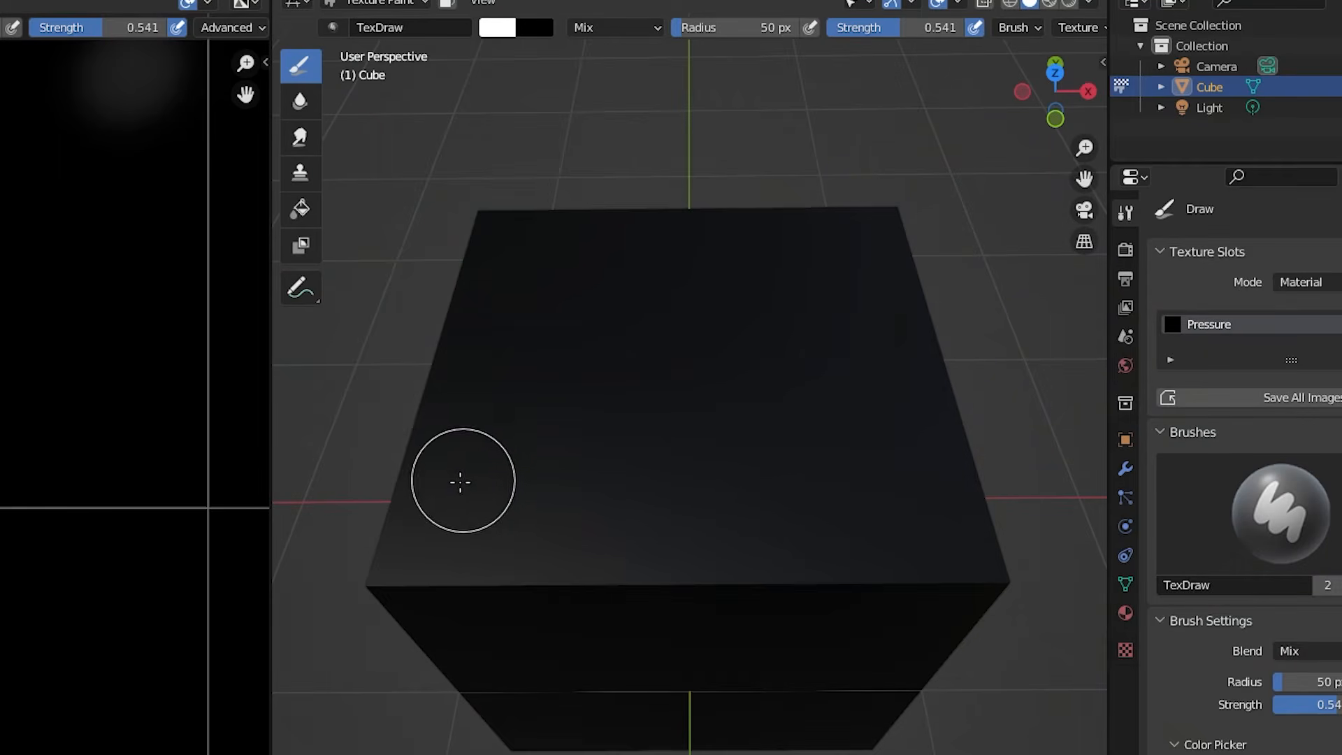
- Paint three diagonal white TexDraw strokes across the cube's top face
mouse_move(460, 481)
left_mouse_down()
mouse_move(480, 441)
mouse_move(584, 347)
mouse_move(741, 265)
mouse_move(817, 254)
left_mouse_up()
mouse_move(600, 497)
left_mouse_down()
mouse_move(690, 407)
mouse_move(862, 297)
left_mouse_up()
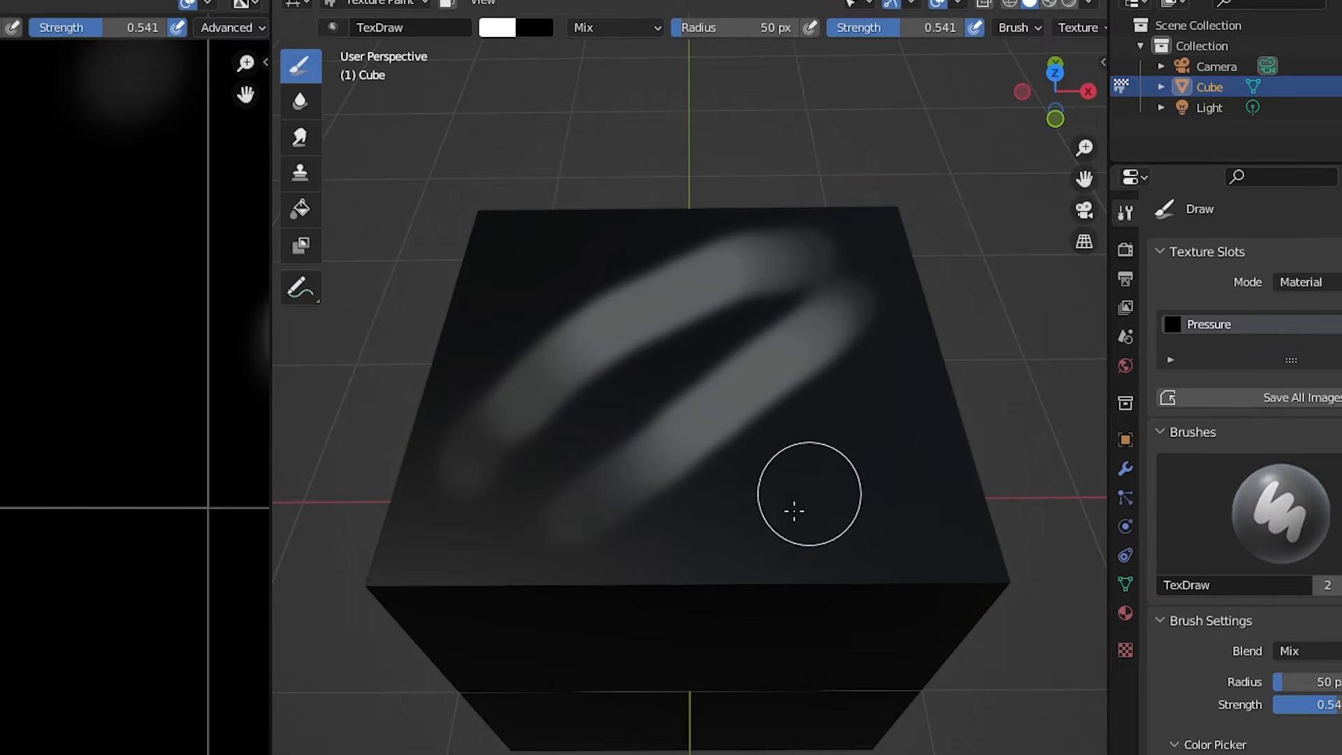
left_click_drag(829, 552, 929, 443)
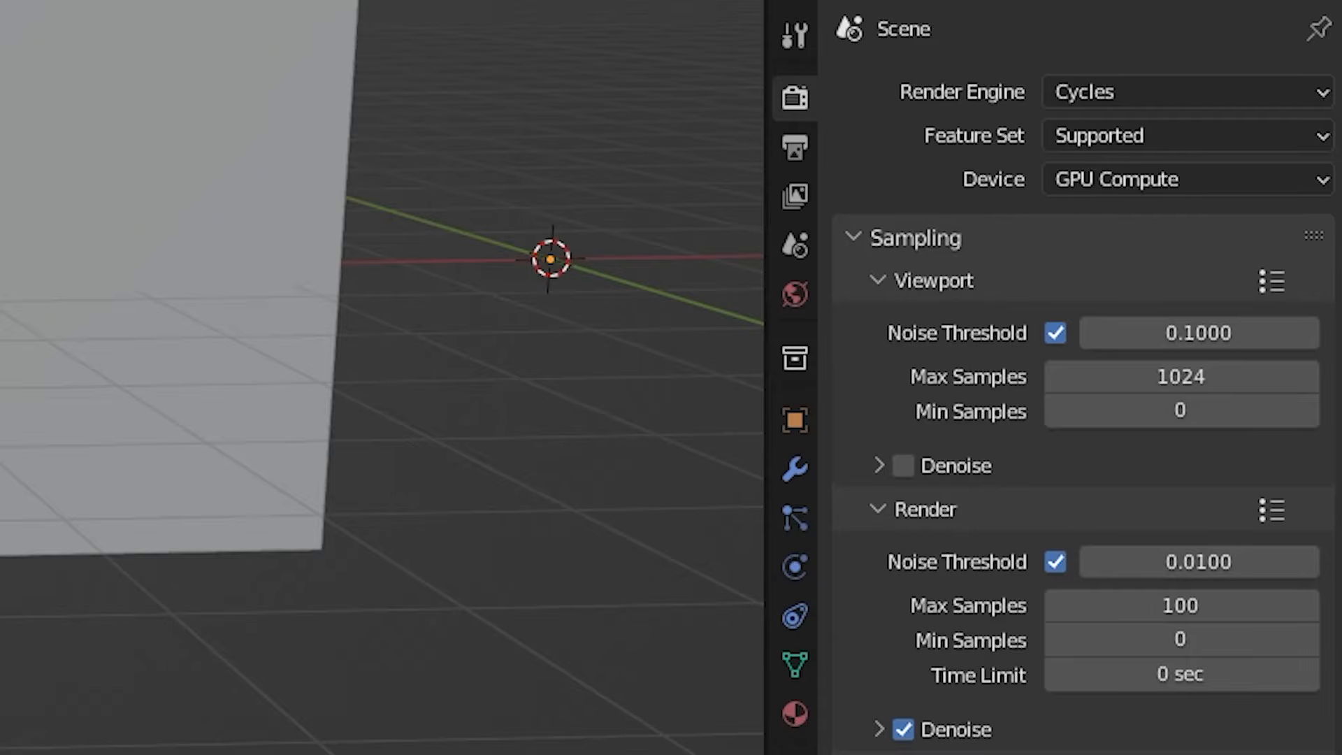
- Add a Copy Rotation constraint to the cube with Suzanne as its target
left_click(797, 618)
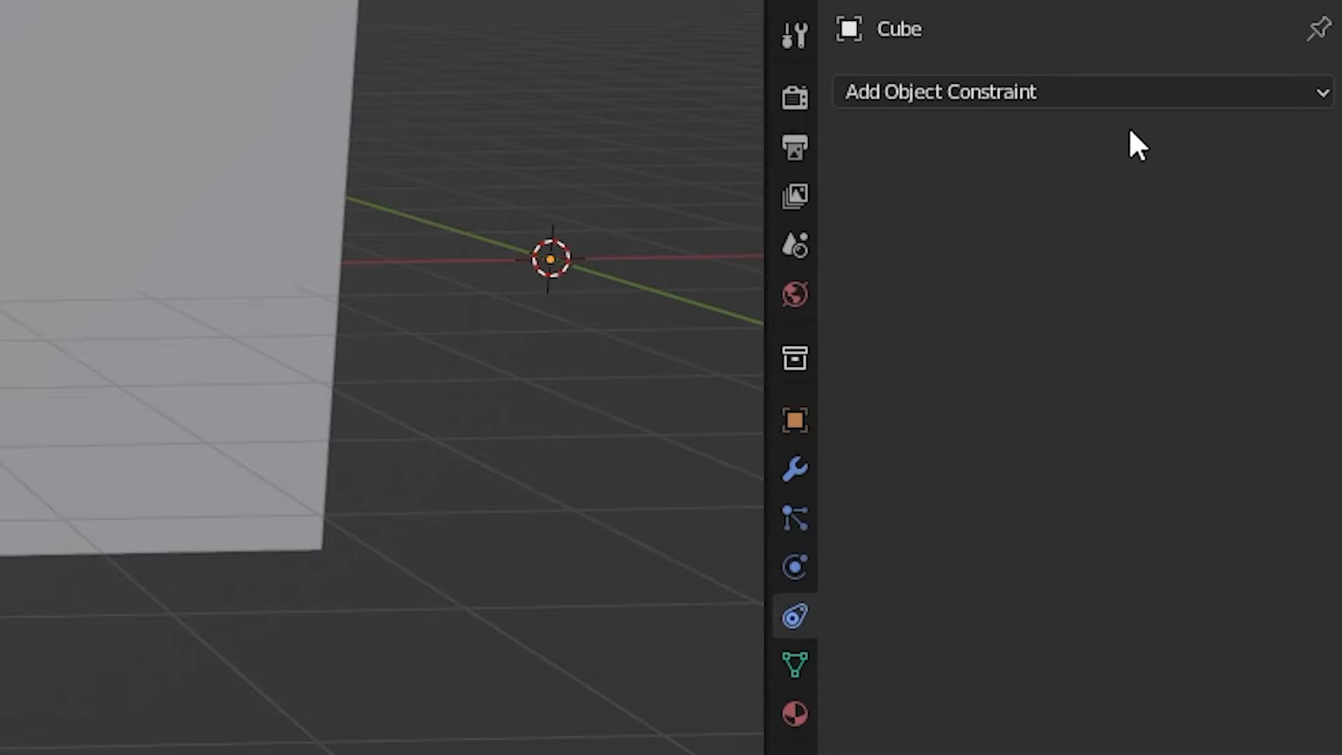
left_click(1145, 87)
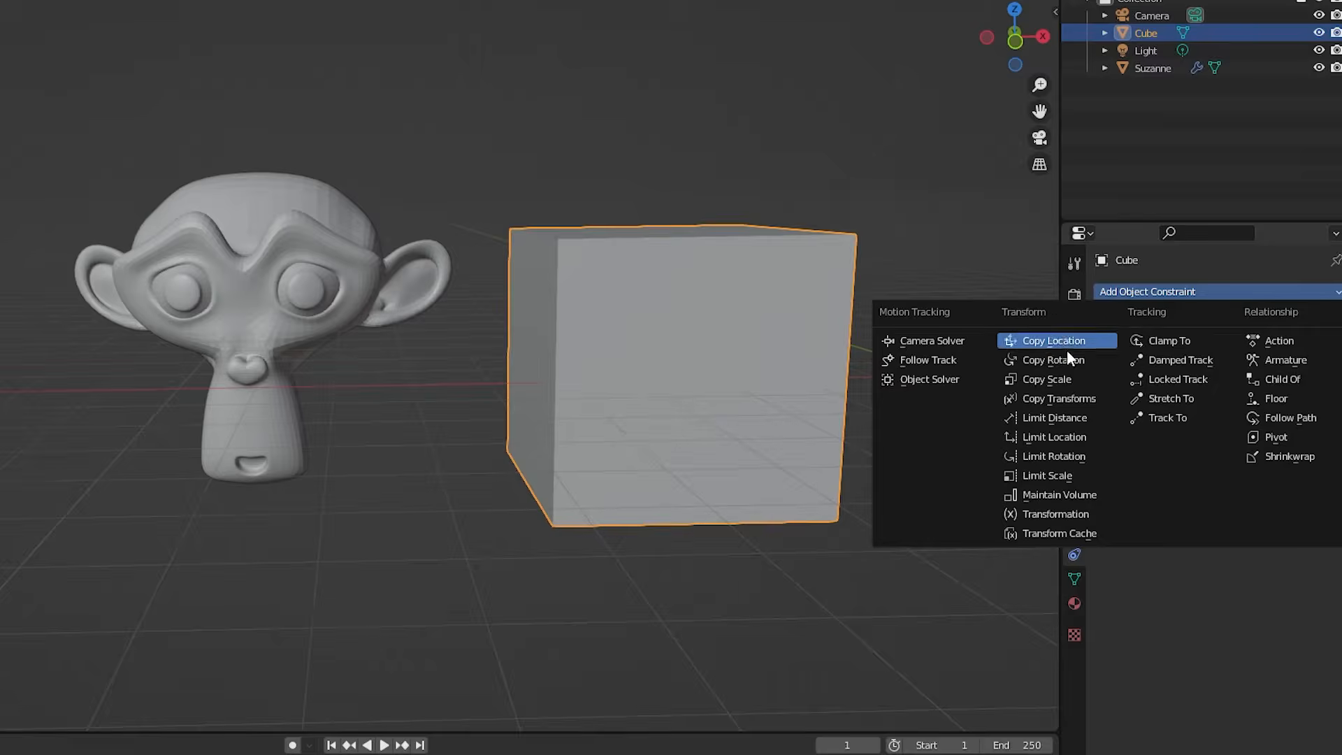
left_click(784, 226)
left_click(1261, 200)
left_click(338, 277)
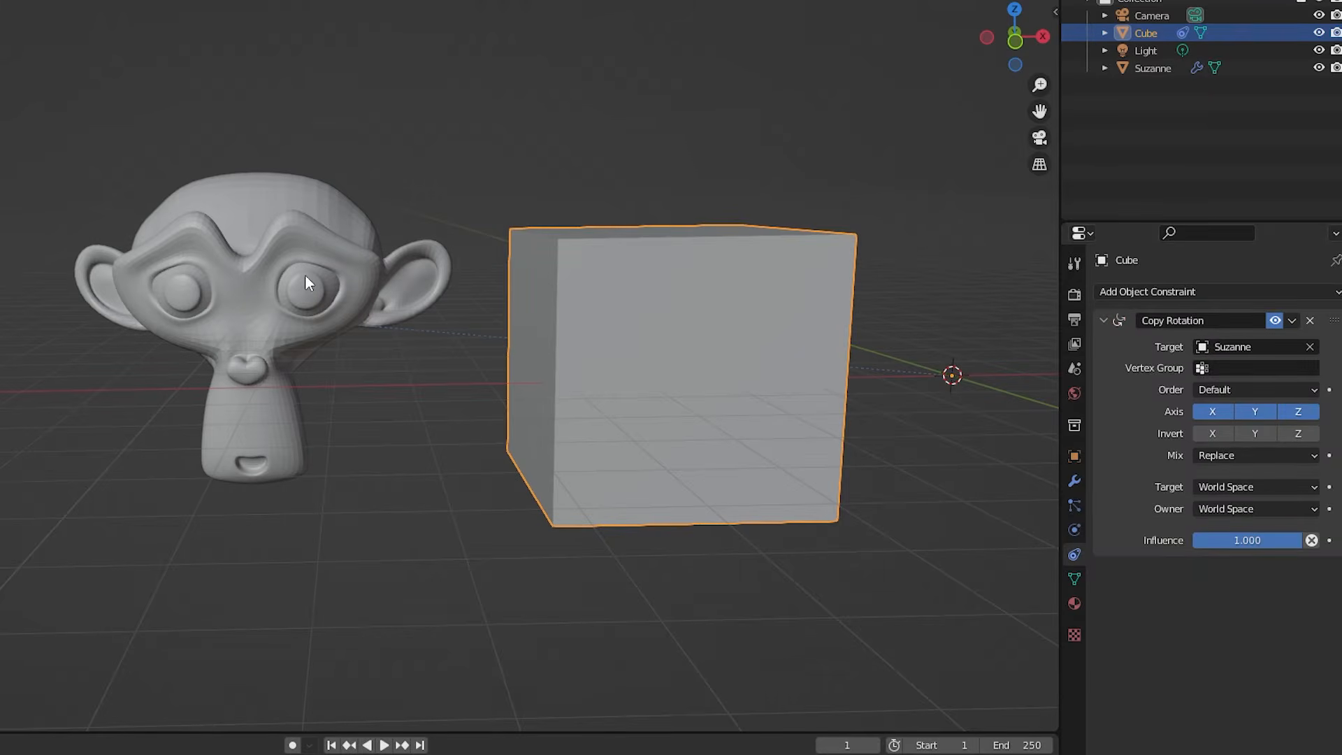
- Rotate Suzanne around the Z axis to drive the cube's copied rotation
left_click(305, 275)
key("r")
key("z")
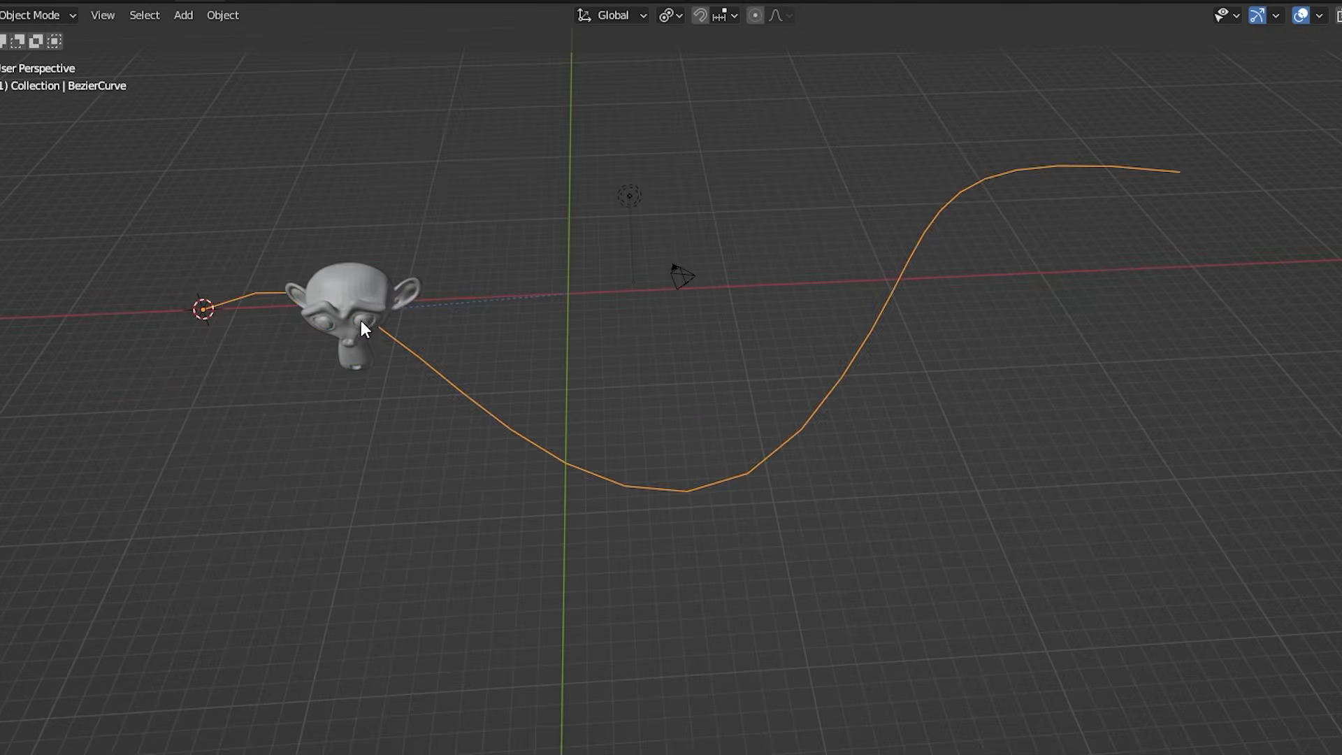
- Move the monkey head along the Bezier curve
left_click(359, 314)
key("g")
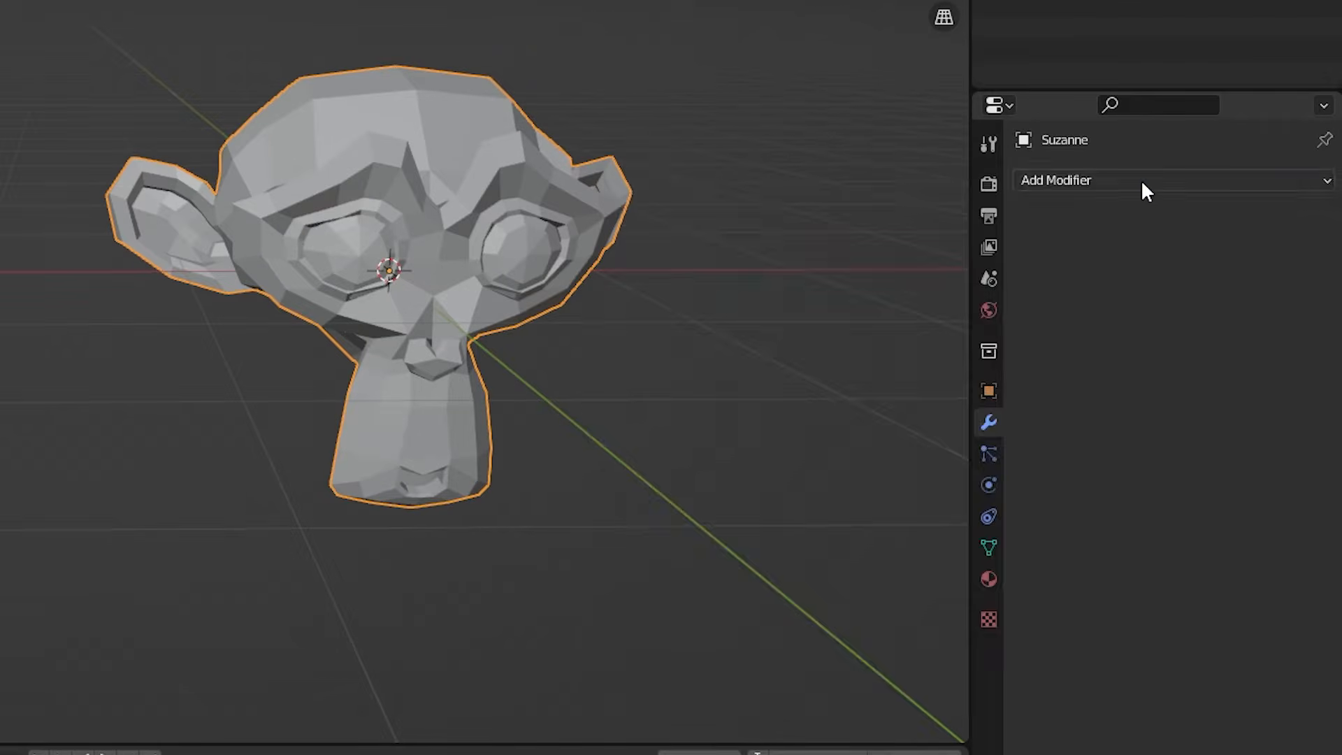
- Try a Subdivision Surface modifier with viewport level 3 on the monkey head, and remove it
left_click(1141, 180)
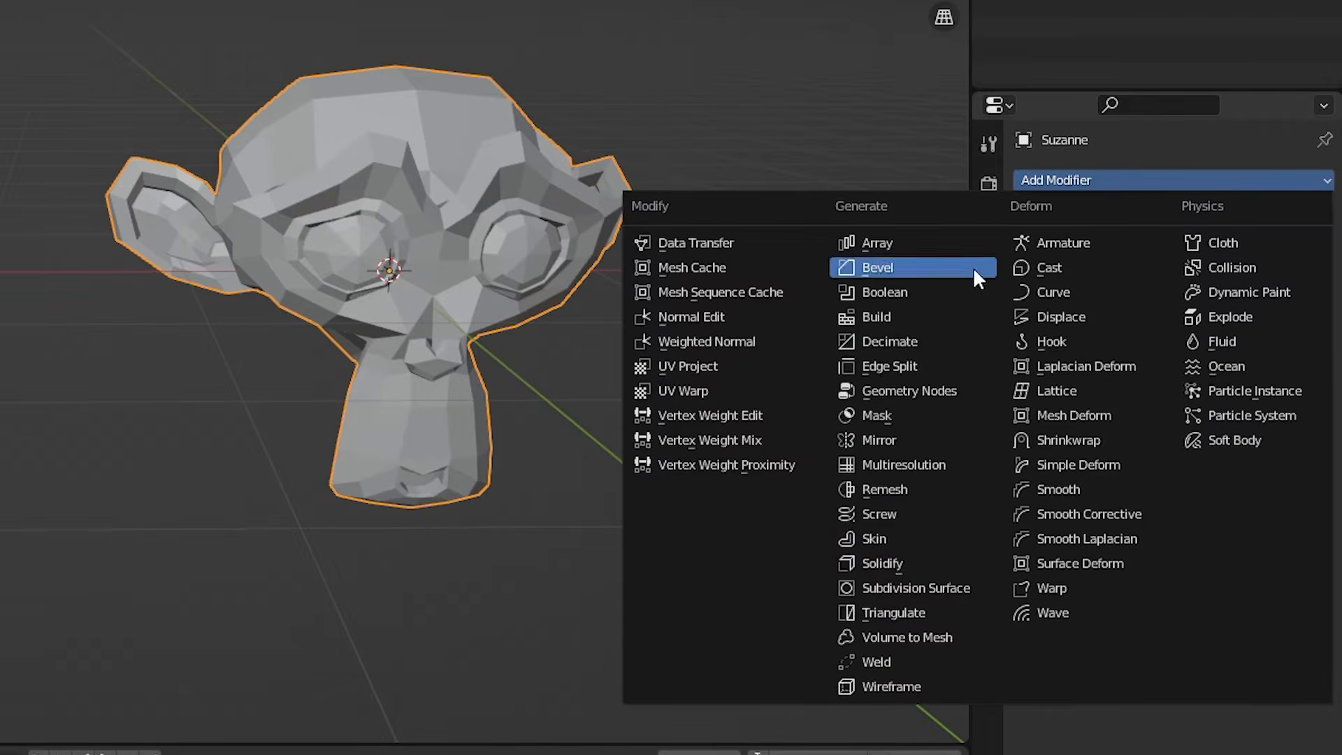
left_click(951, 586)
left_click(1294, 278)
left_click(1293, 278)
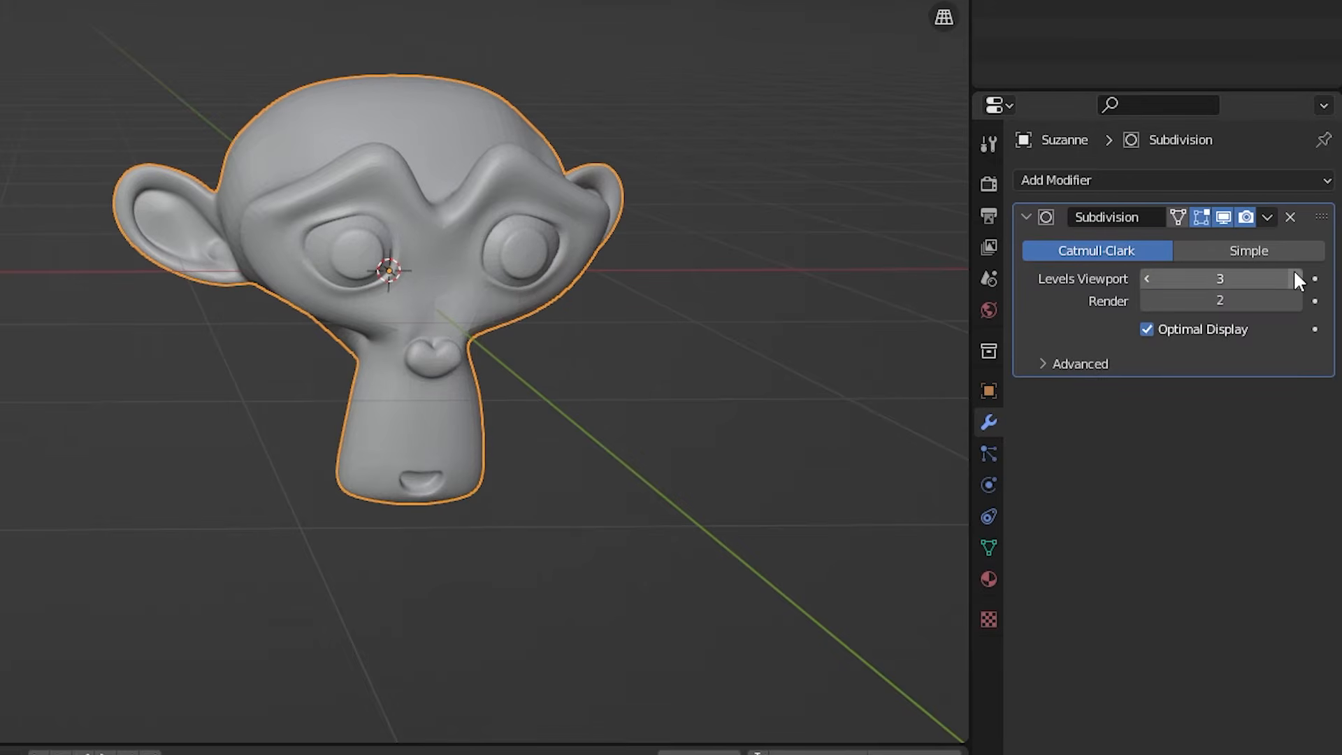
left_click(1290, 218)
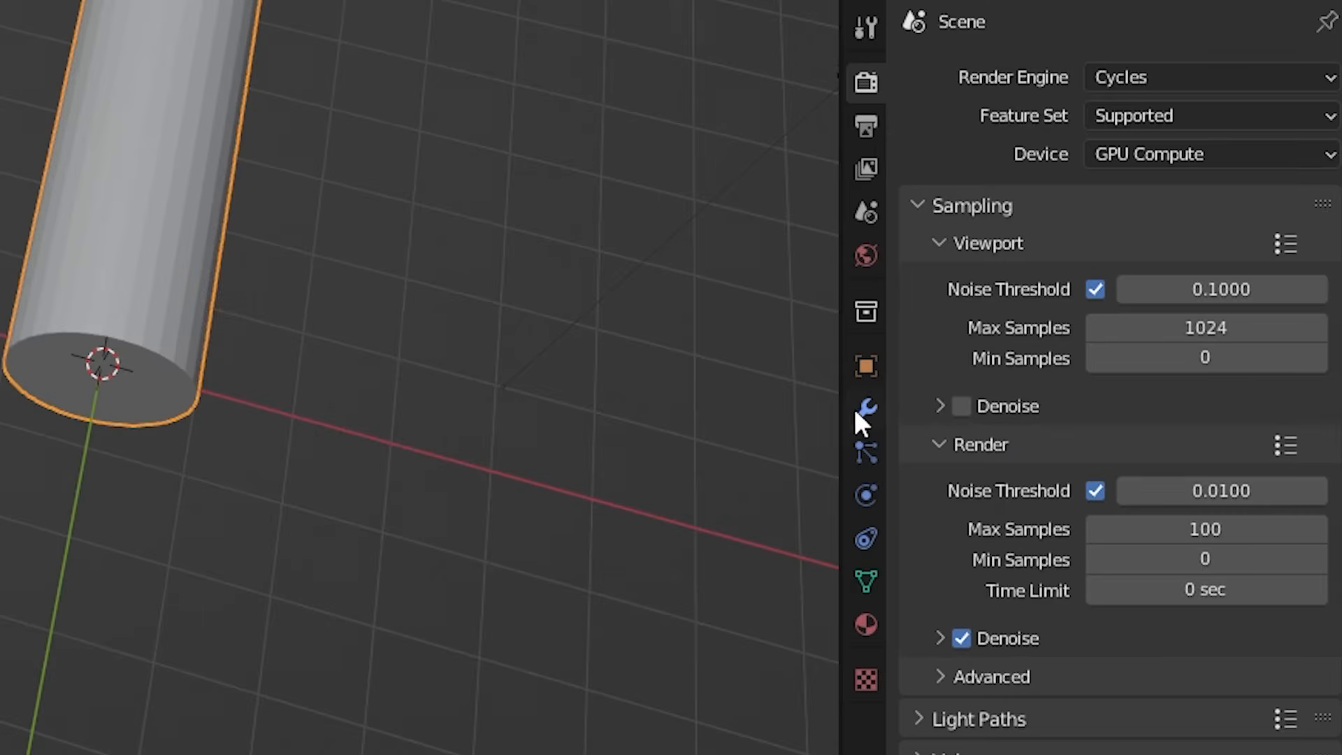
- Open the list of available modifiers for the cylinder
left_click(866, 411)
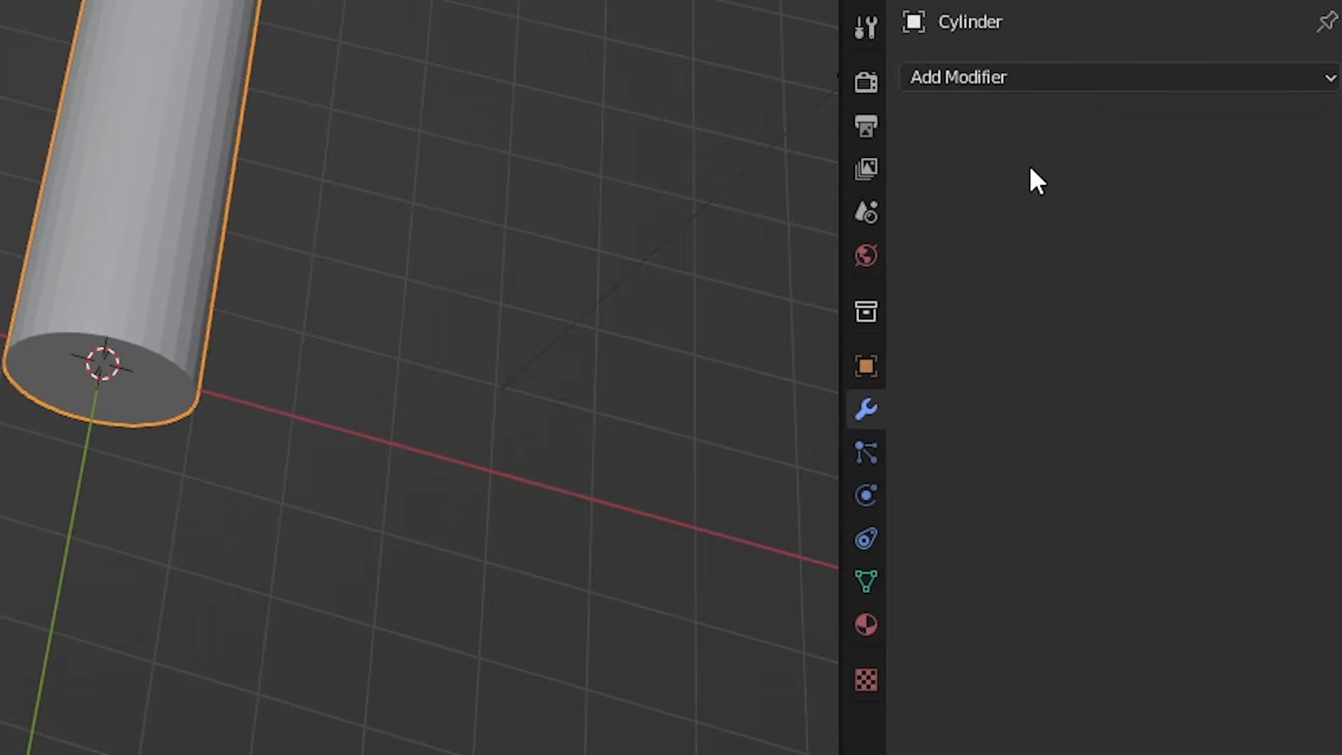
left_click(1080, 78)
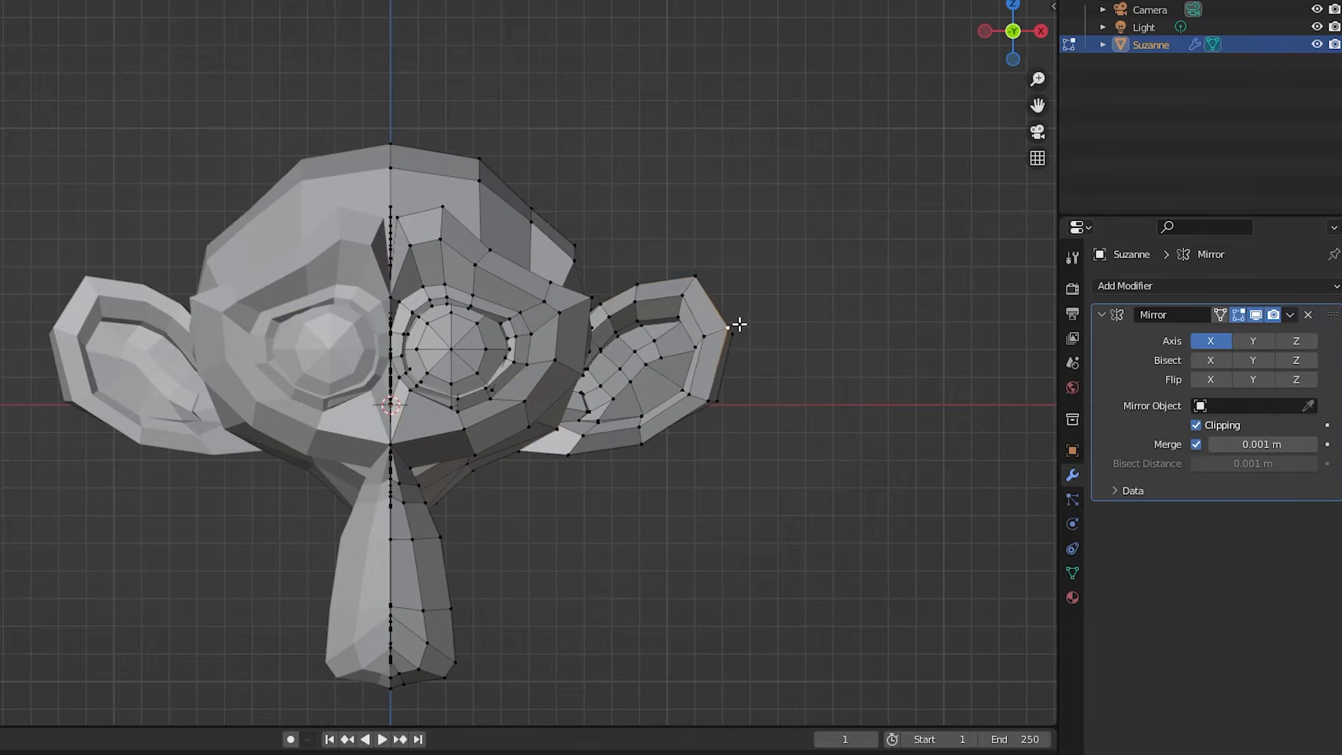
- Move the outer ear vertex of the mirrored monkey head up and outward with proportional editing
key("g")
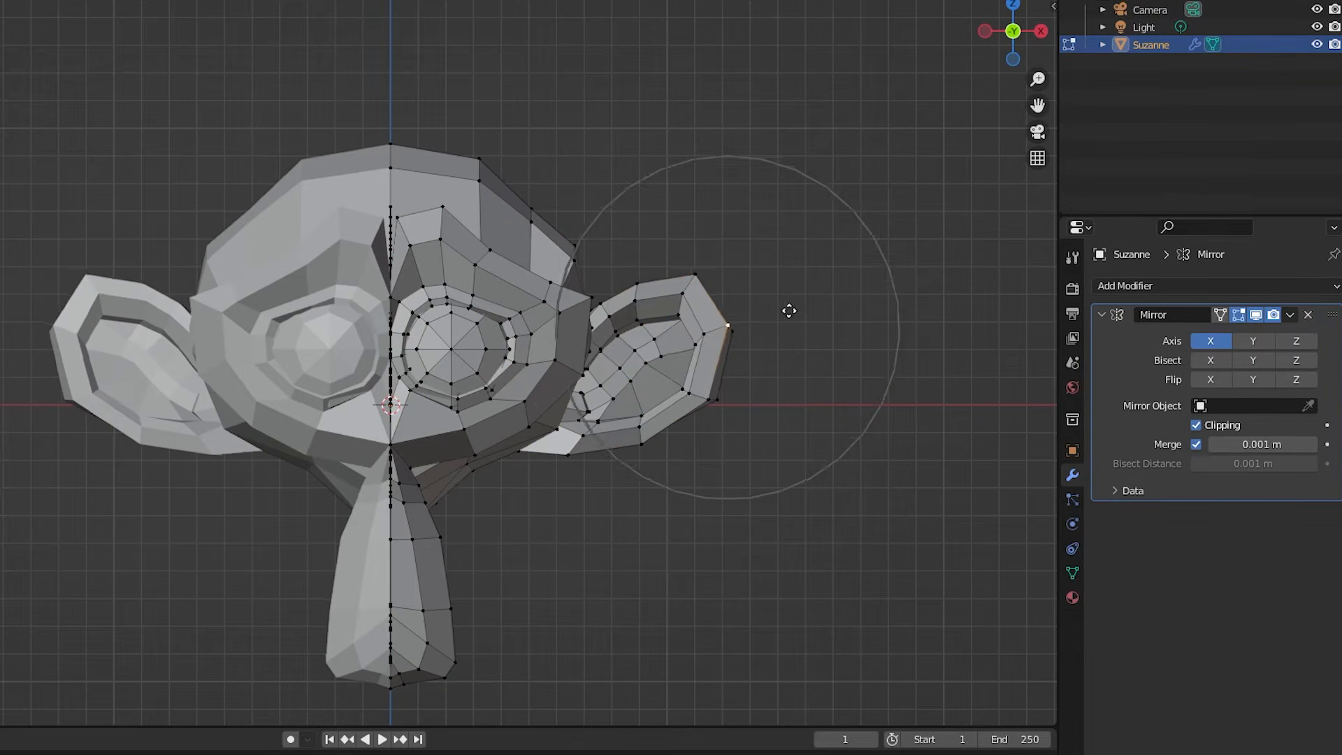
left_click(828, 273)
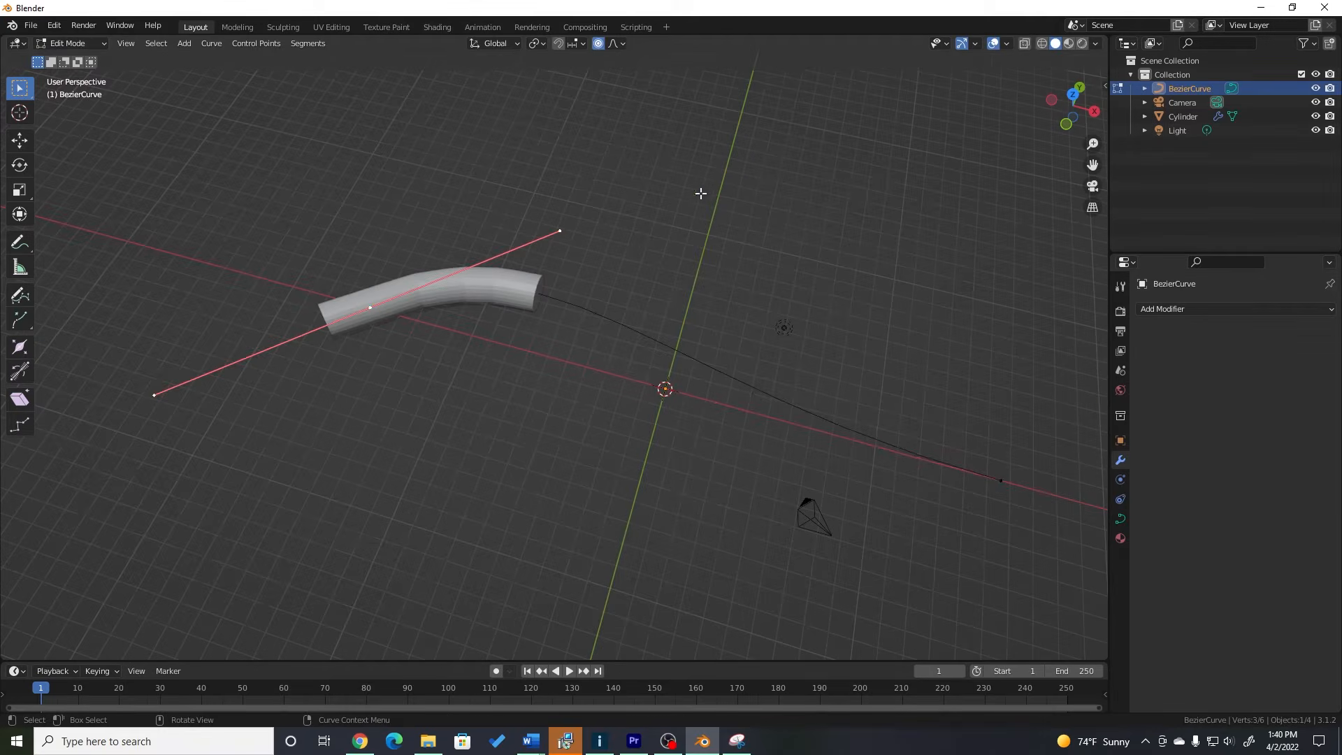
- Rotate the selected end control point of the Bezier curve that bends the cylinder
key("r")
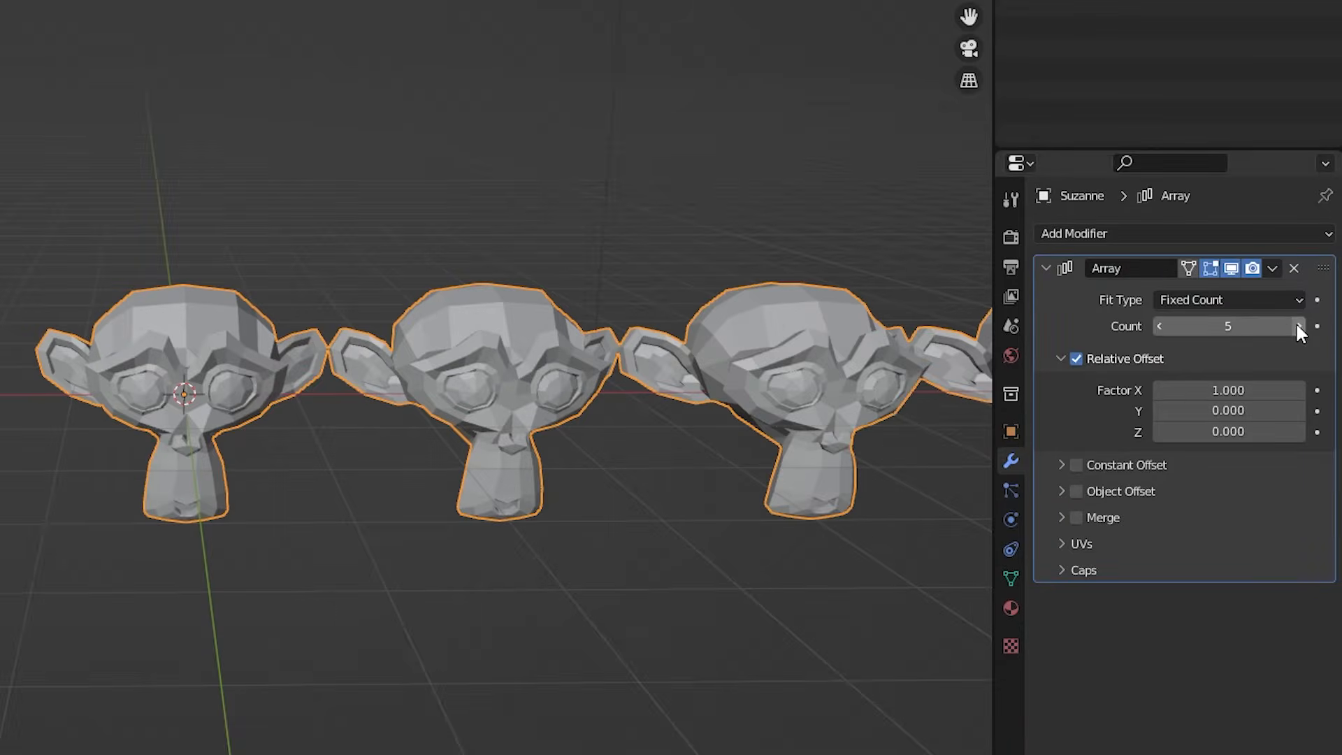
- Increase the Array modifier's relative offset Factor X to spread the monkey heads farther apart
middle_click_drag(817, 410, 616, 403, "shift")
left_click(1295, 389)
left_click(1295, 389)
left_click(1296, 389)
left_click(1295, 390)
left_click(1295, 390)
left_click(1295, 389)
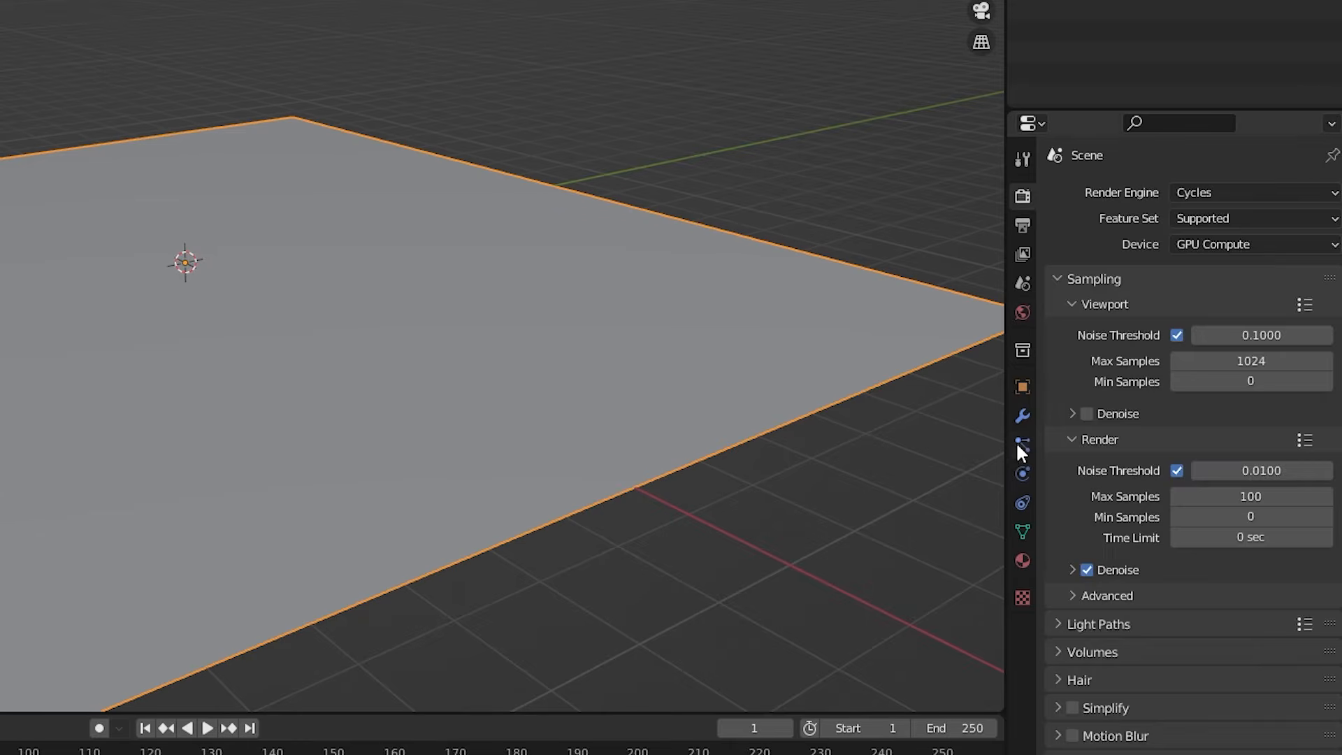
- Add a particle system to the plane and set its type to Hair
left_click(1023, 445)
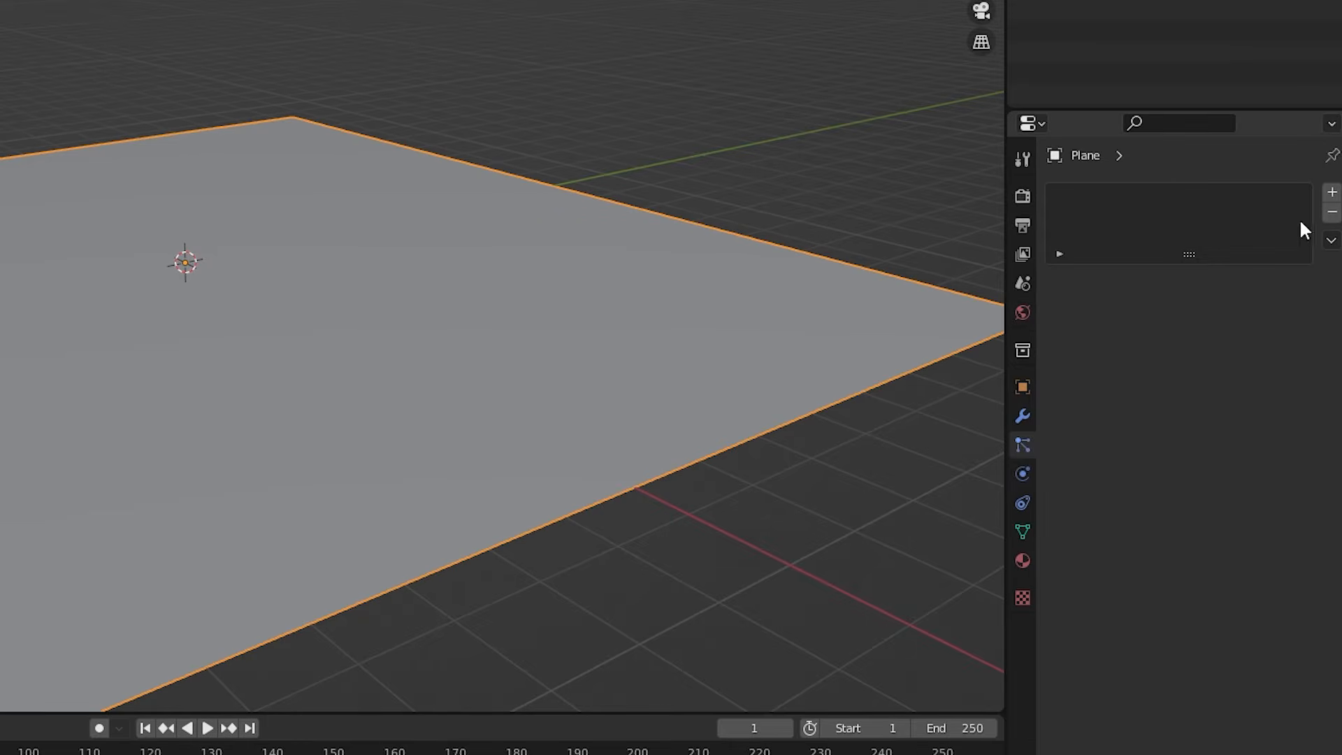
left_click(1333, 191)
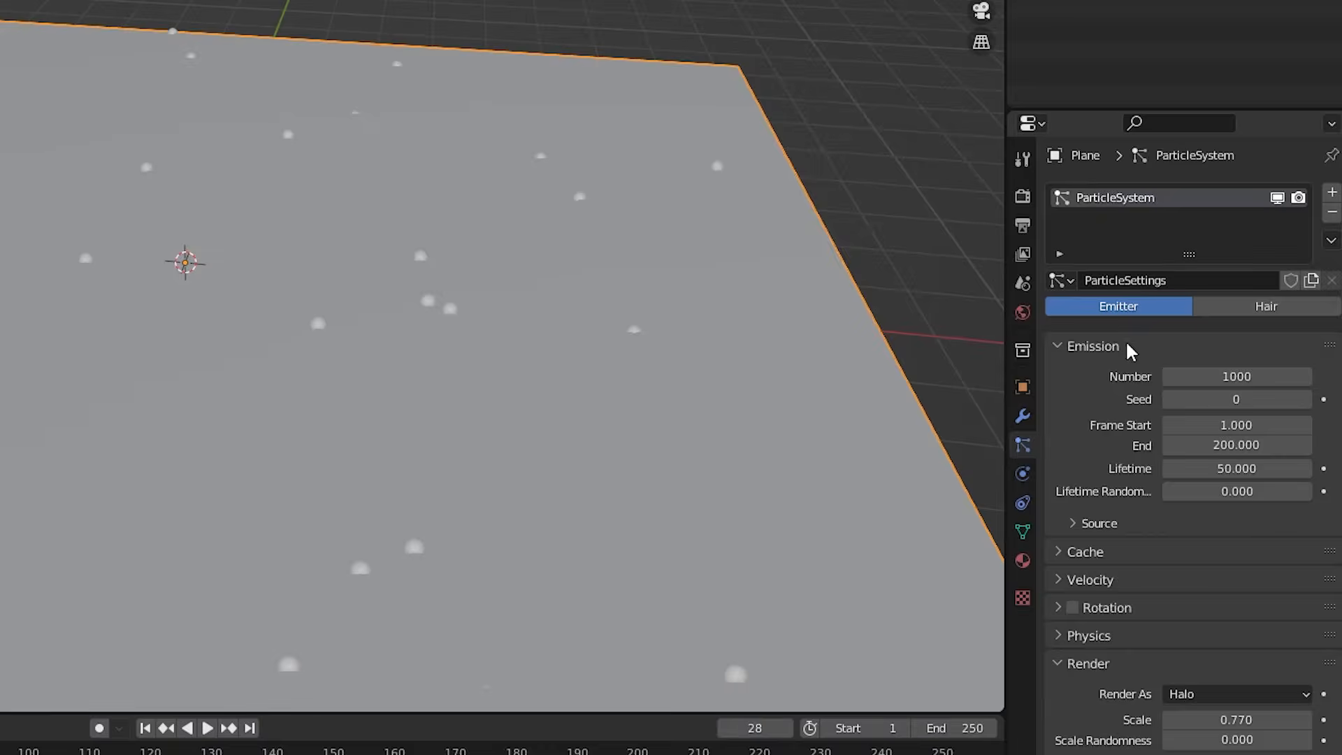
left_click(1233, 309)
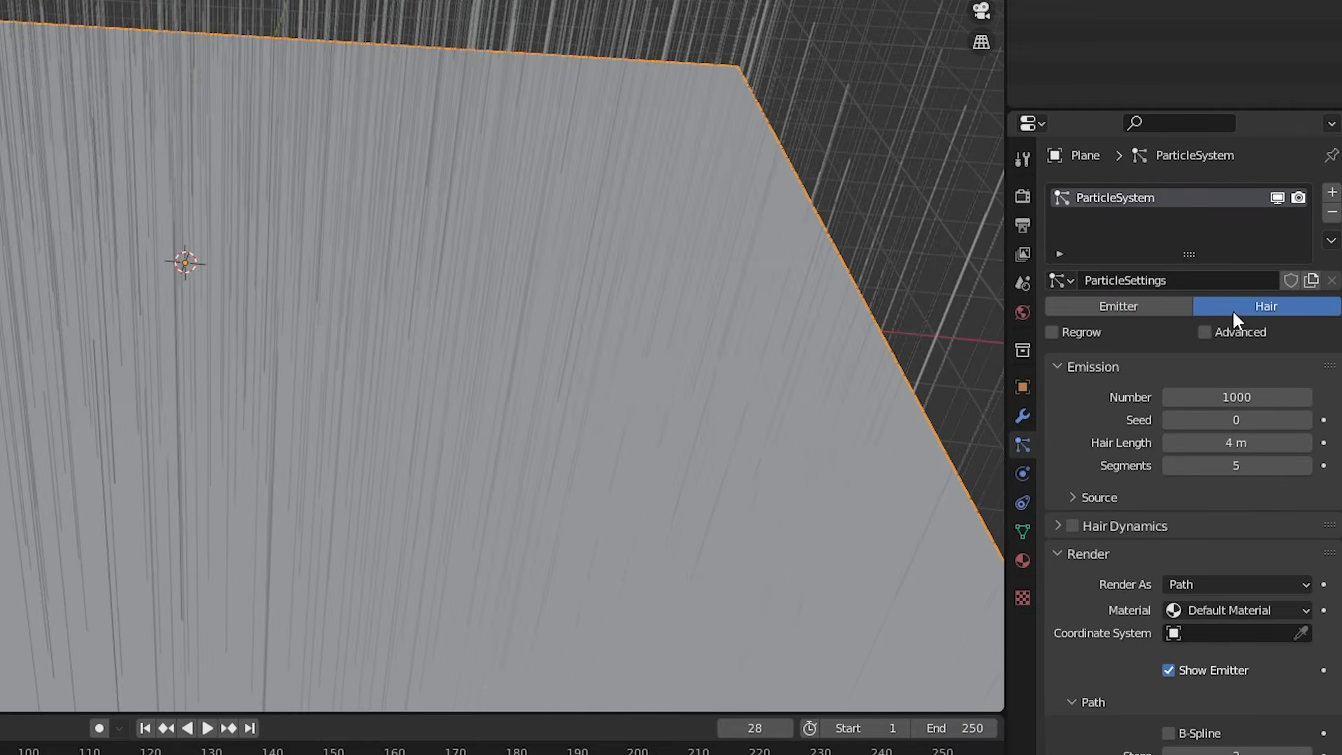
middle_click_drag(882, 408, 741, 426)
scroll(740, 427, "down", 4)
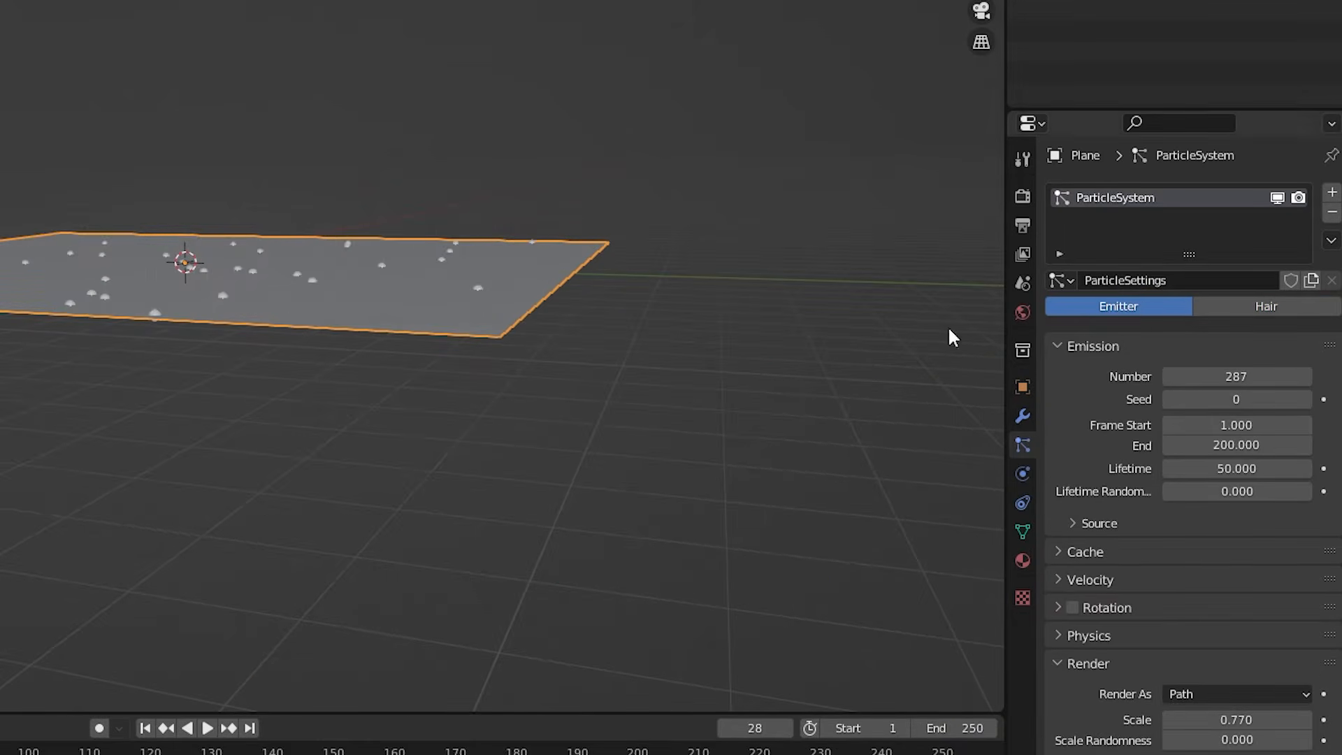
- Play the animation and examine the particles emitted from the plane
key("space")
middle_click_drag(669, 258, 690, 241)
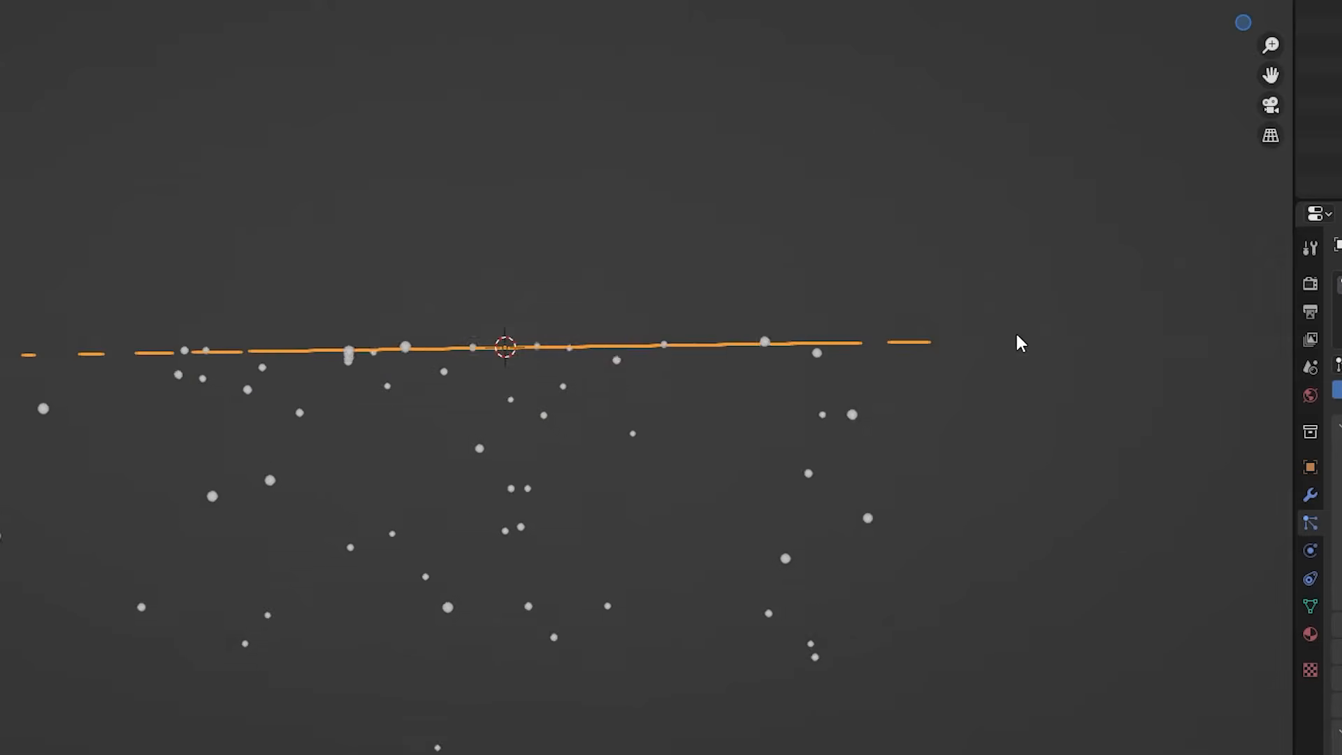
middle_click_drag(1015, 330, 1104, 266)
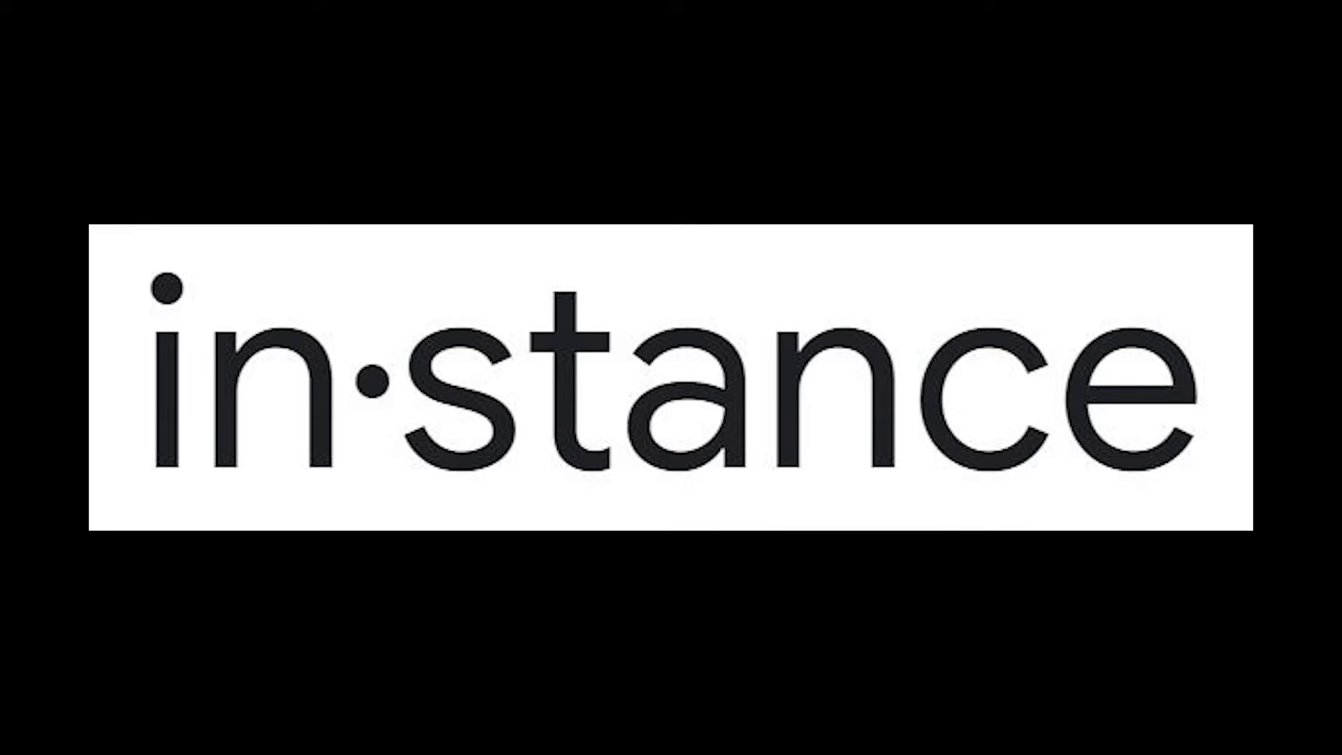
- Make a linked duplicate of the hex nut and place it about 3.1 m away along the Y axis
key("alt+d")
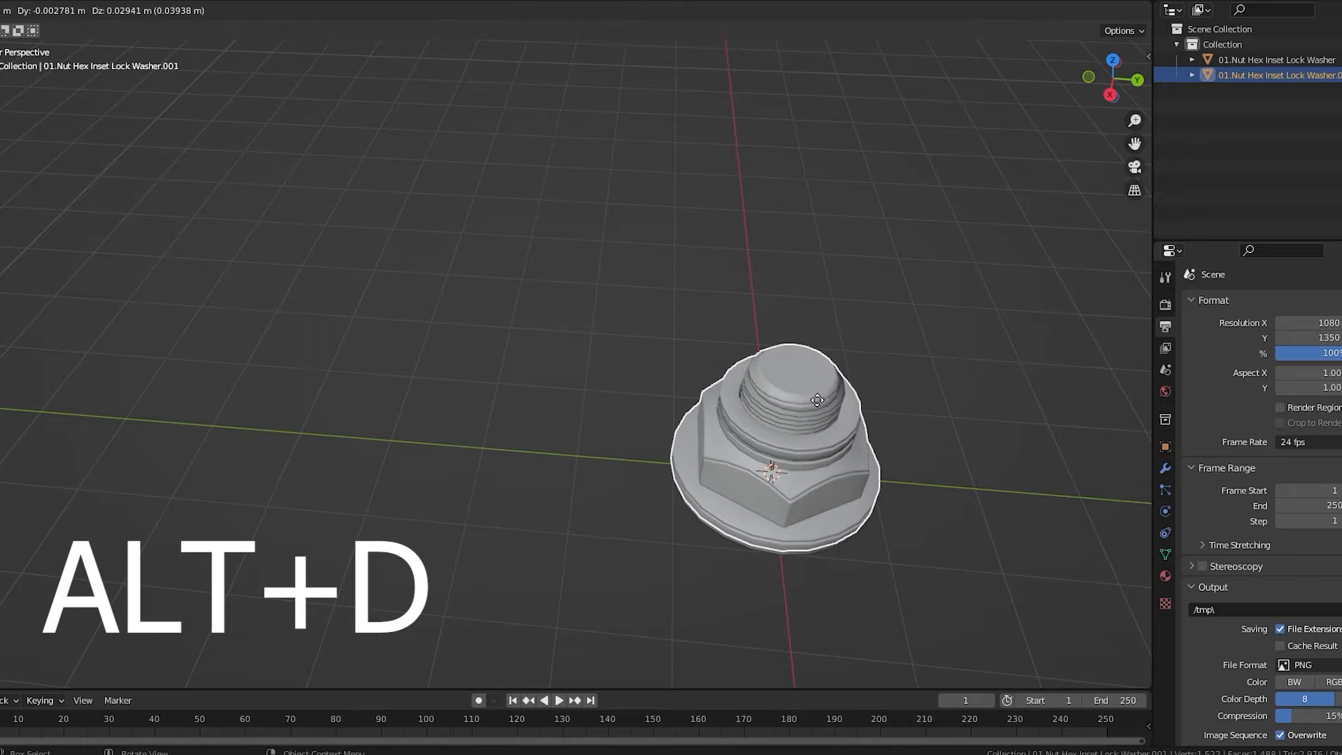
key("y")
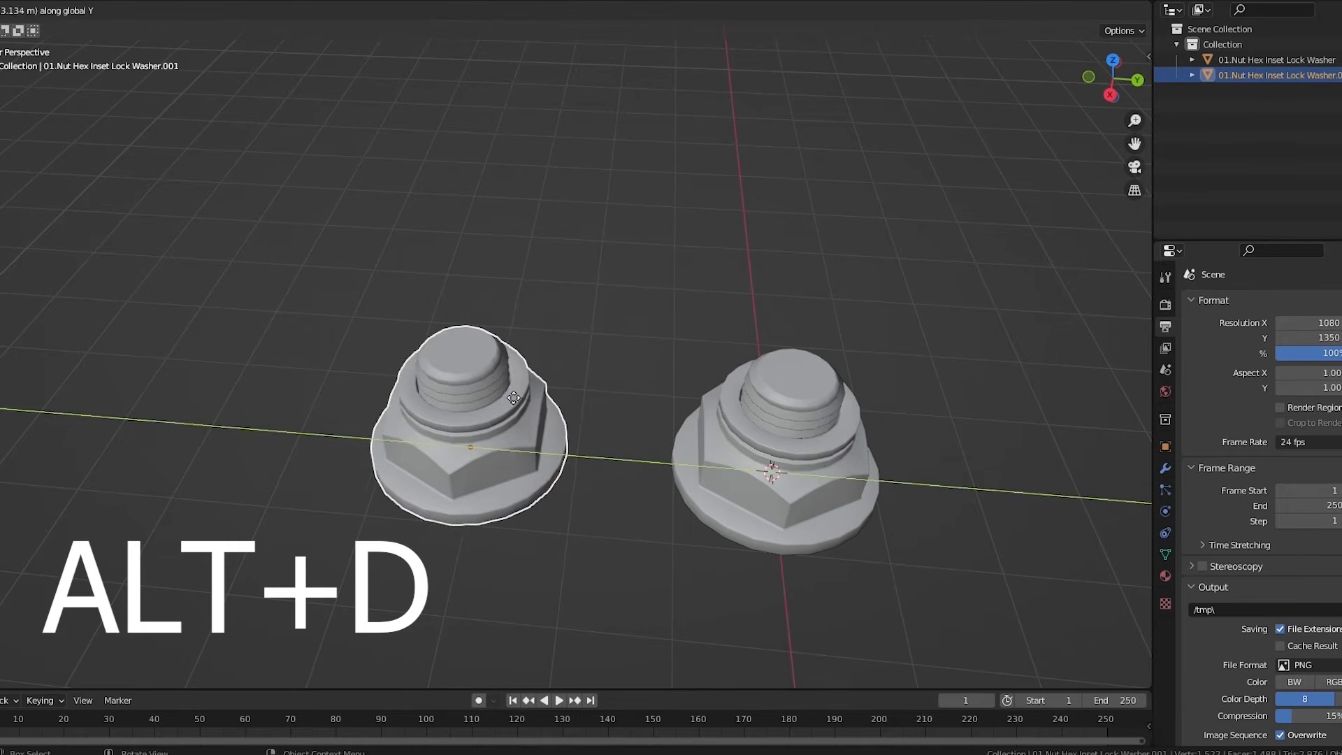
left_click(513, 397)
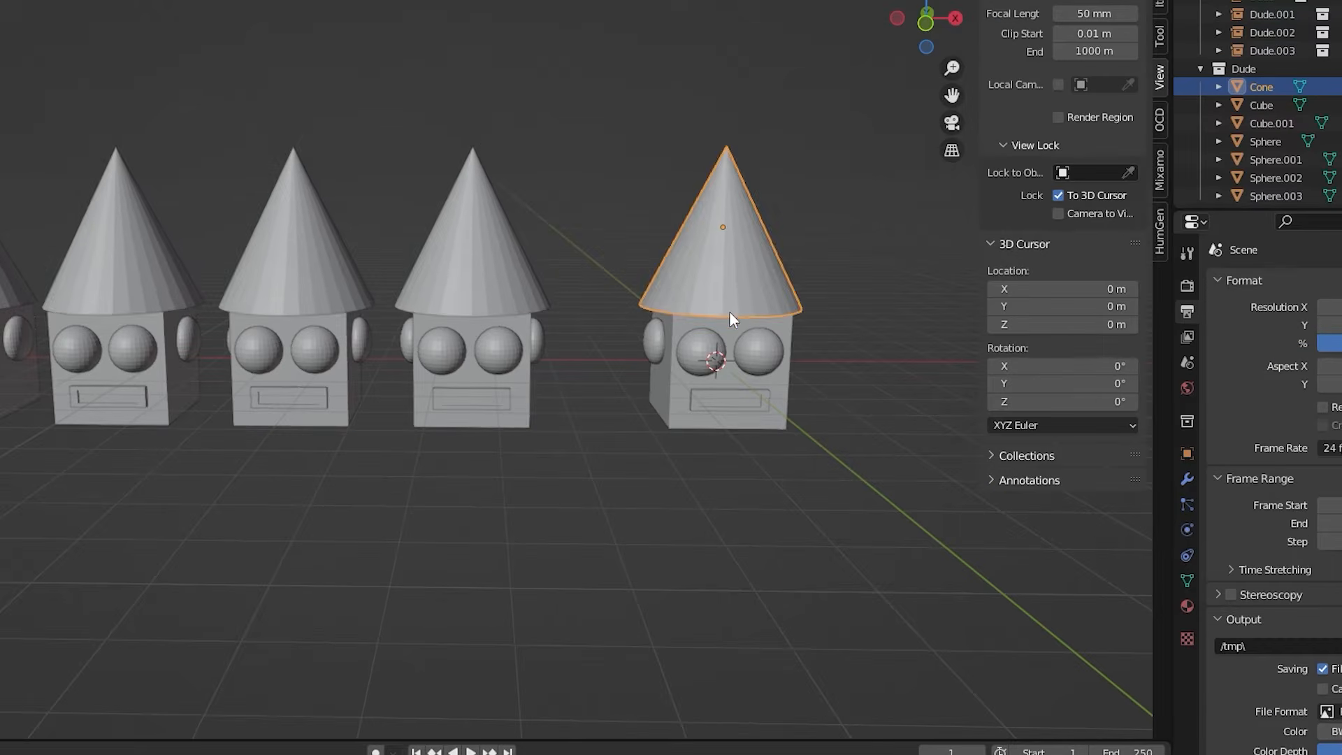
- Scale up the original Dude's cone hat and select one of its eye spheres
key("s")
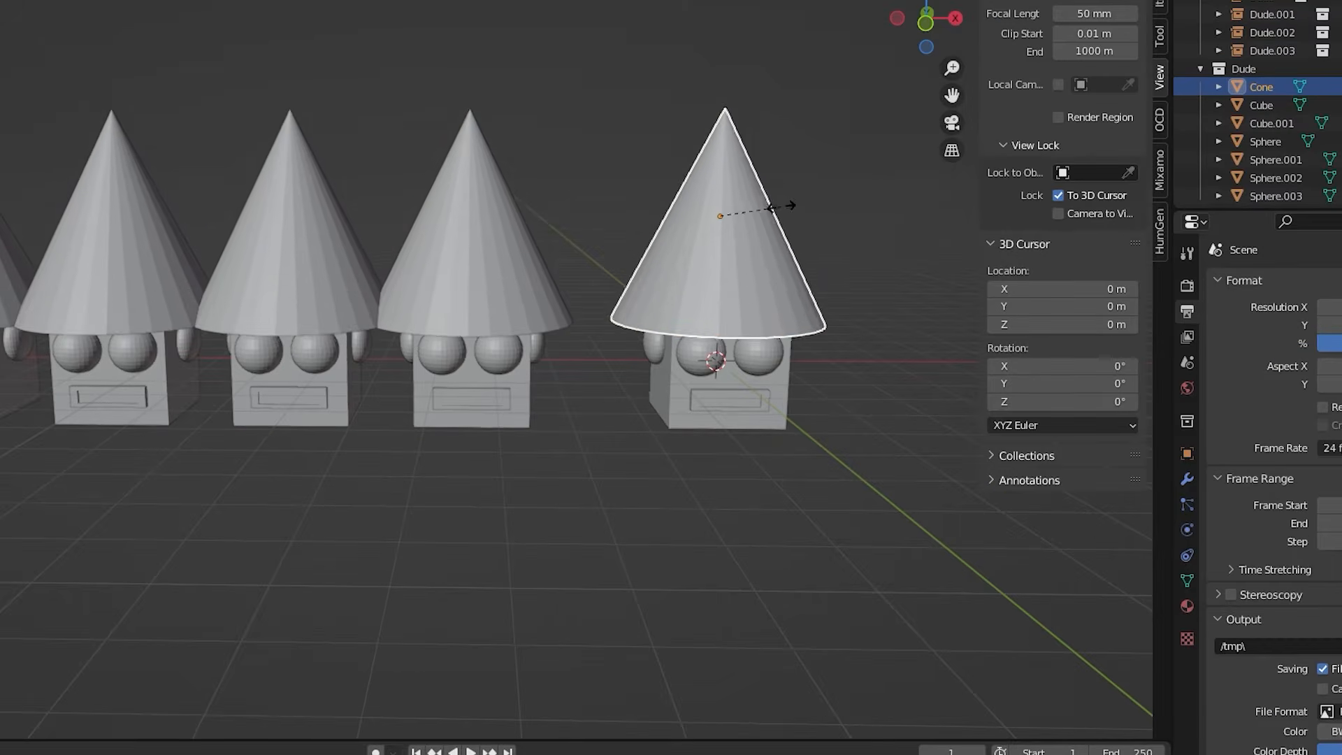
left_click(783, 187)
left_click(716, 353)
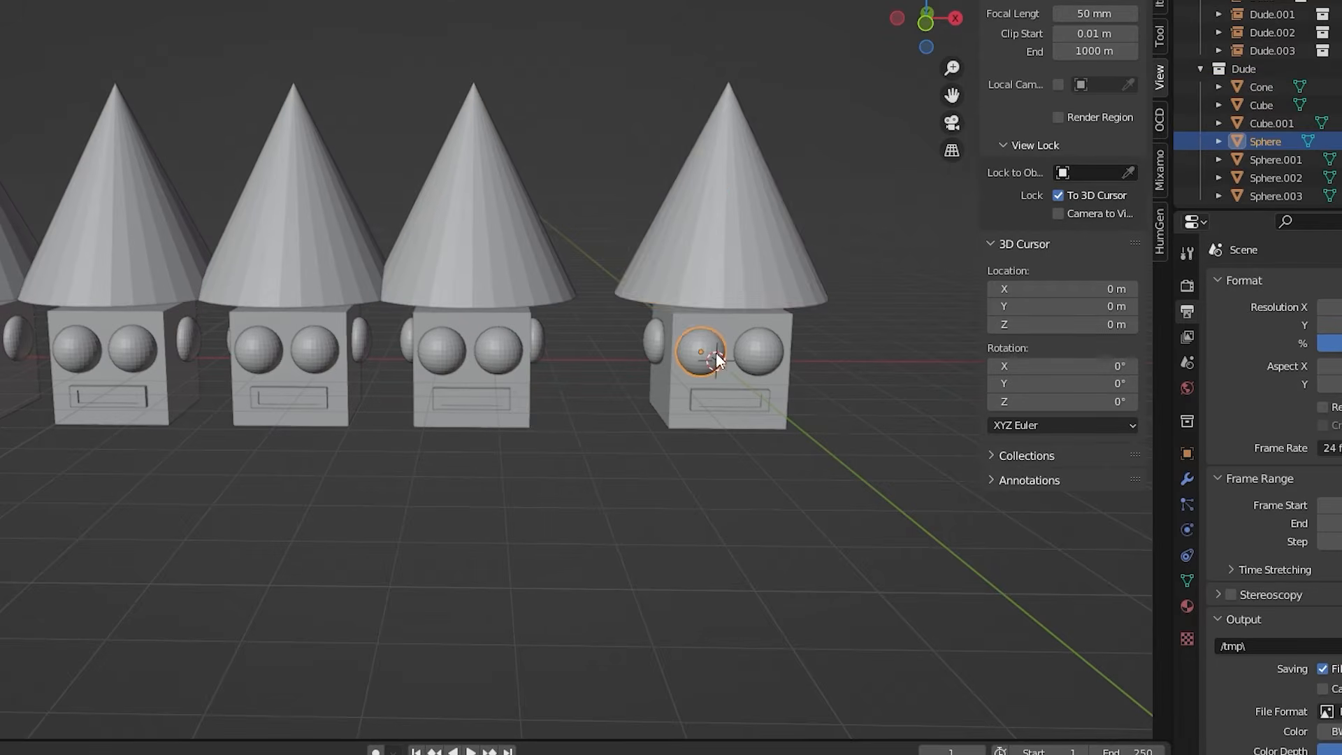
scroll(699, 346, "down", 3)
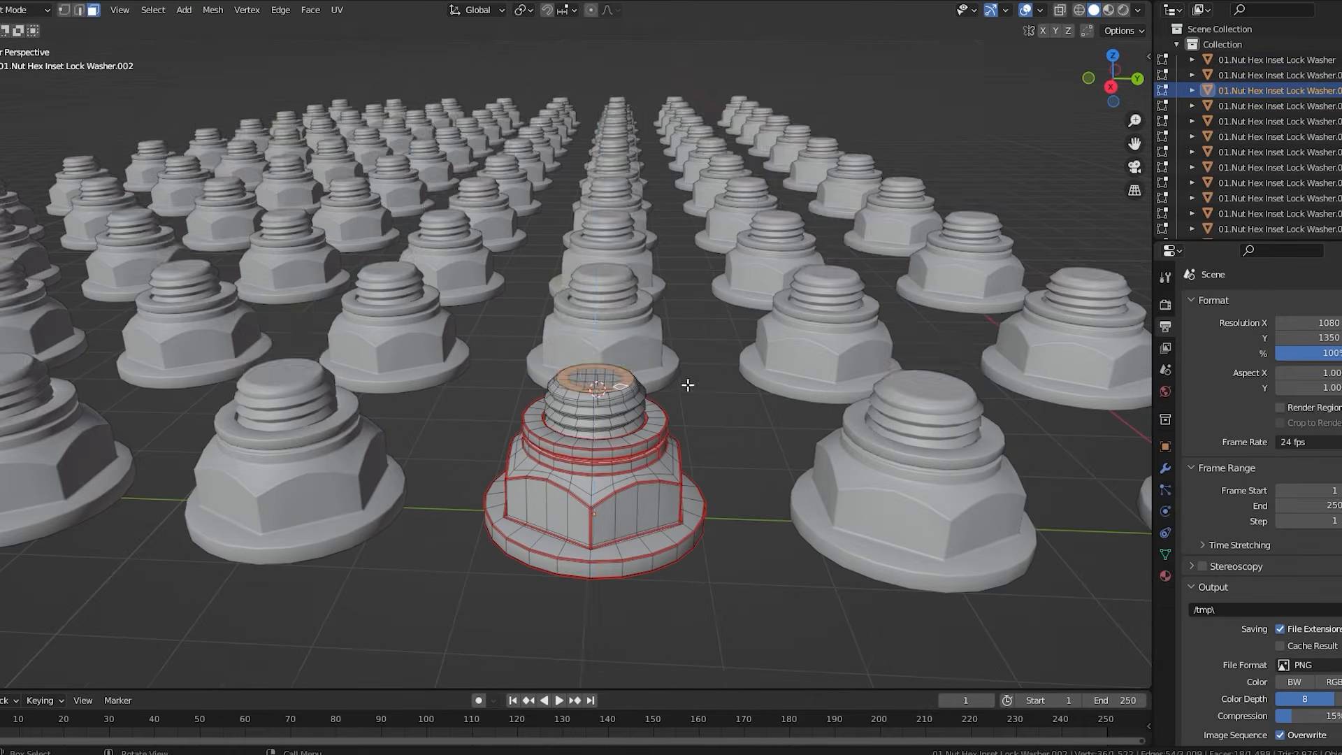
- Extrude the front linked nut's top ring of faces upward into a tall tube and select the neighbouring nut in Object Mode
key("g")
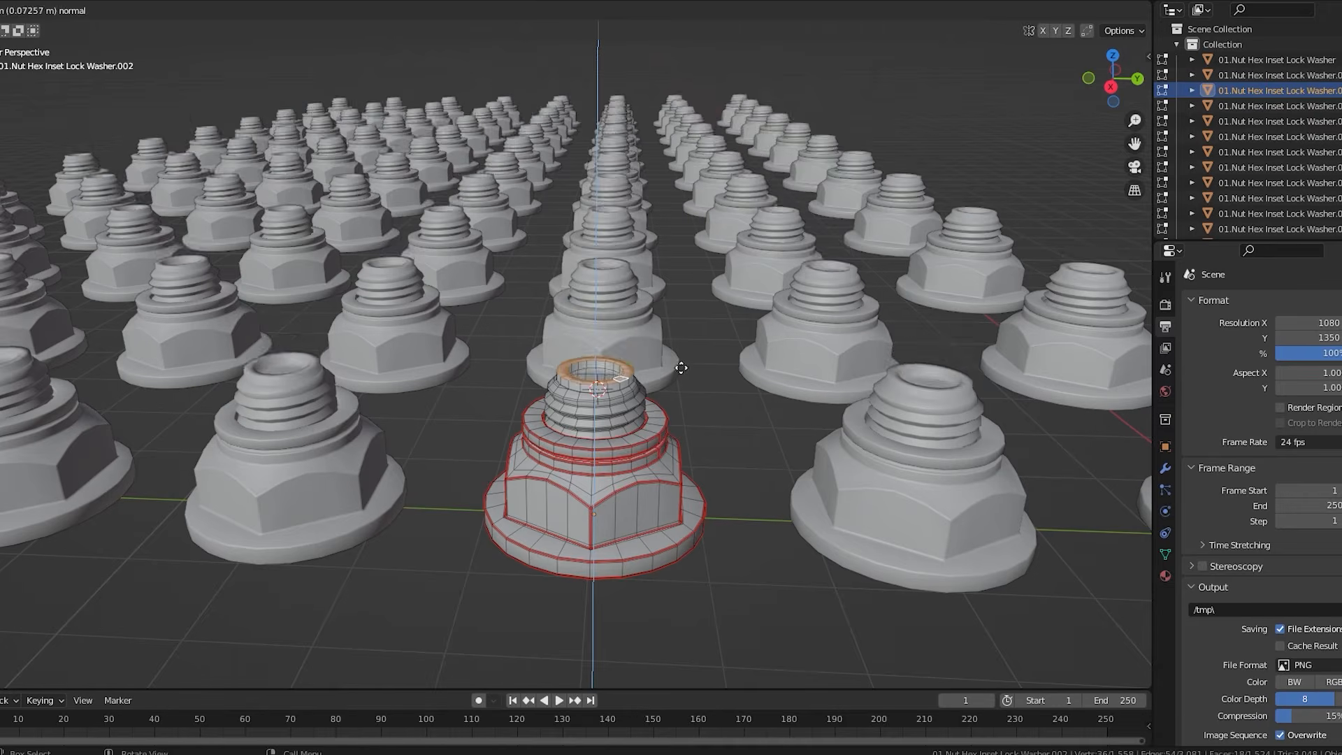
left_click(671, 171)
key("Tab")
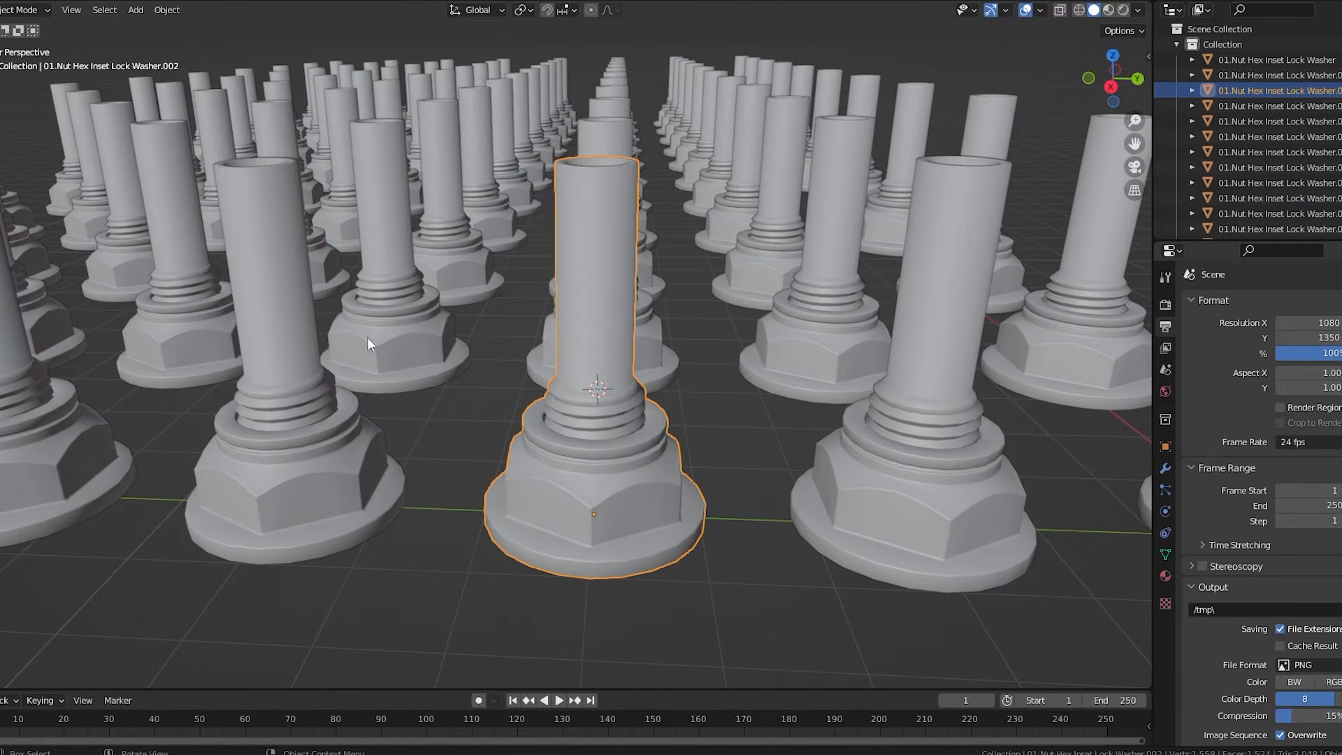
left_click(283, 296)
left_click(166, 10)
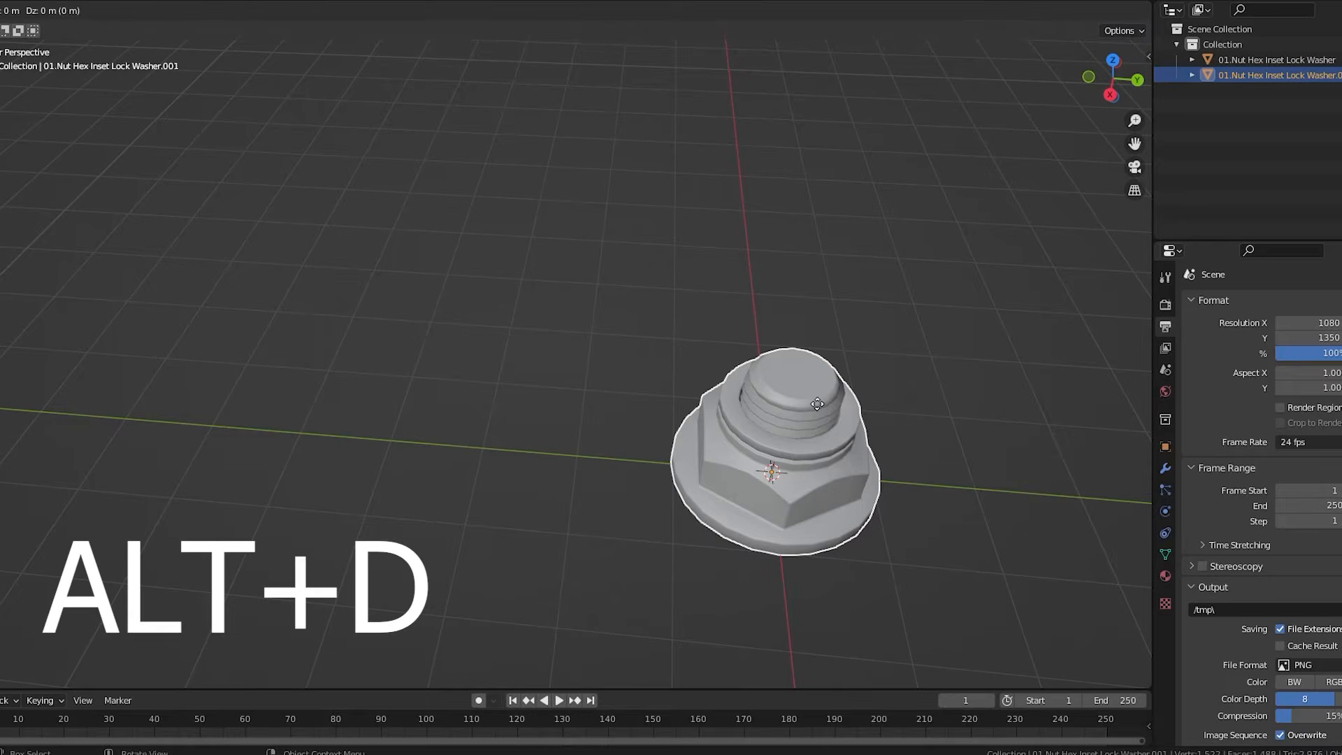
- Make a linked duplicate of the hex nut and move it about 2.9 m along the global Y axis
key("alt+d")
key("y")
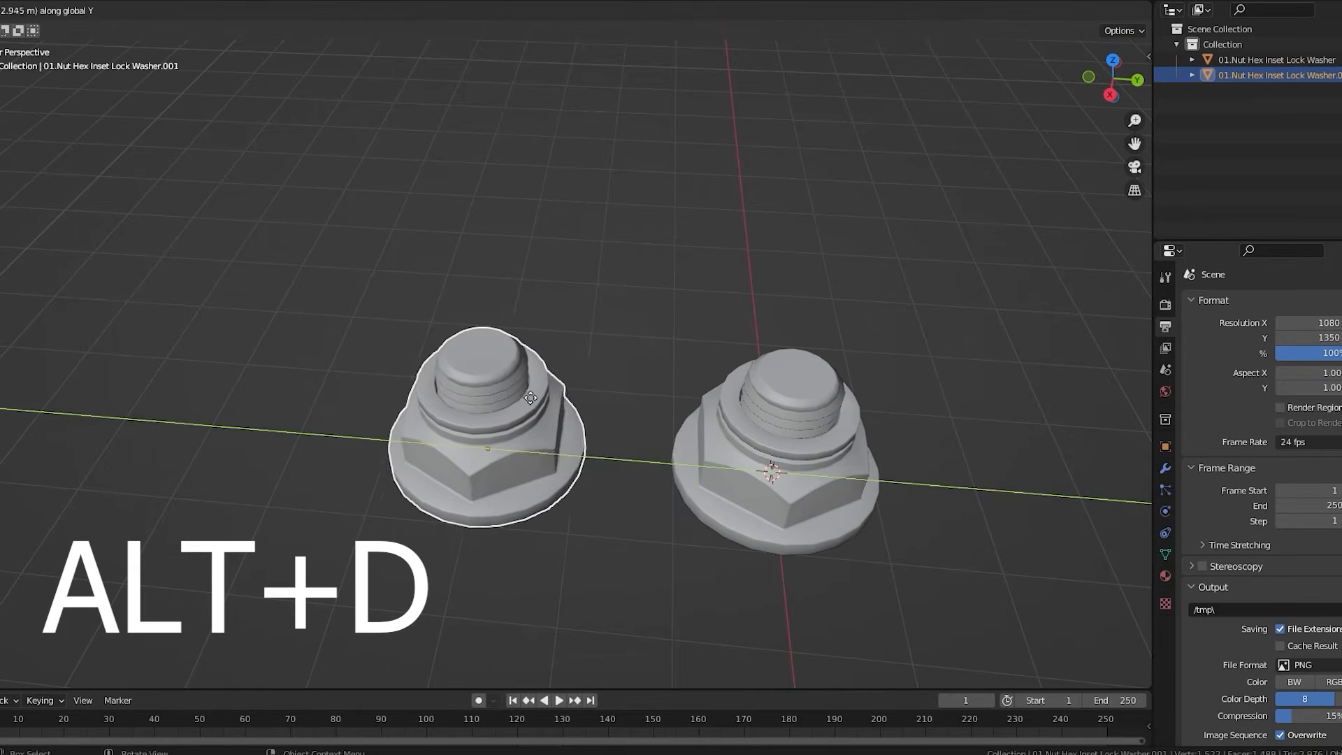
left_click(532, 398)
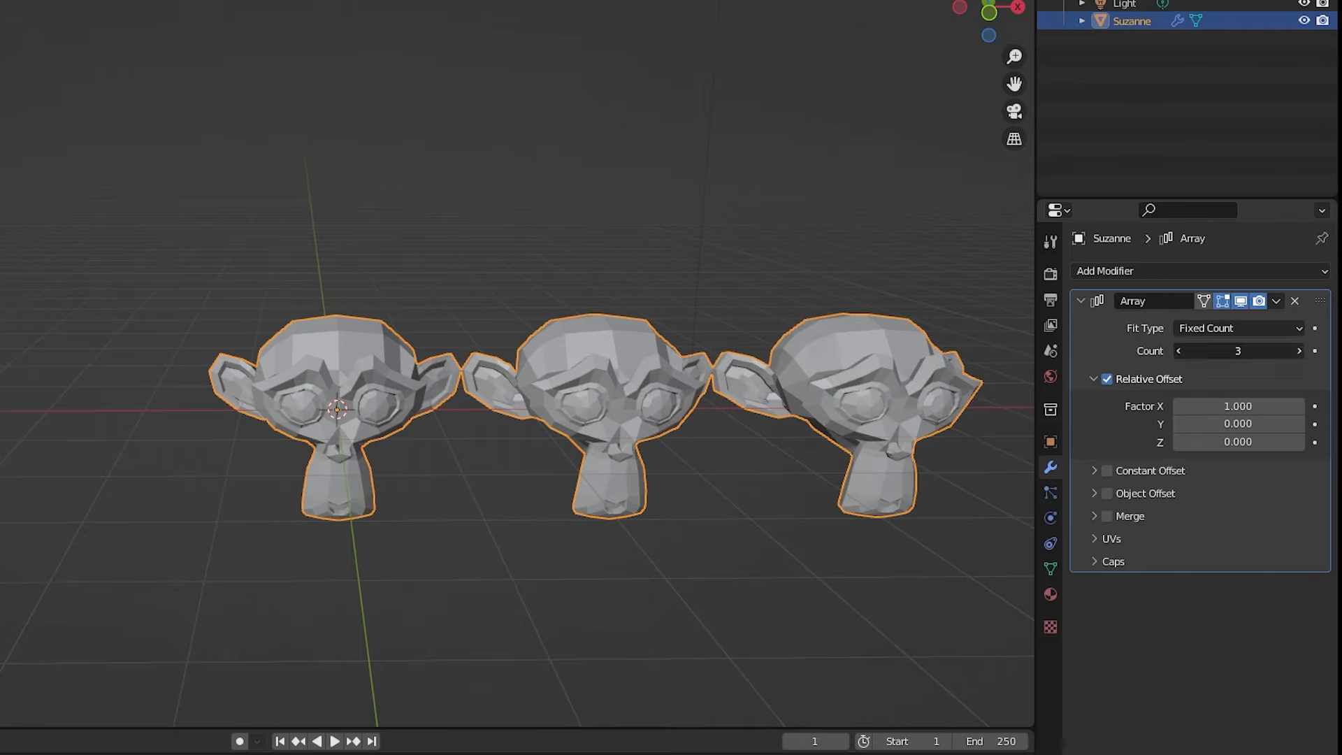
- Adjust the count of Suzanne's Array modifier
left_click_drag(1216, 351, 1252, 378)
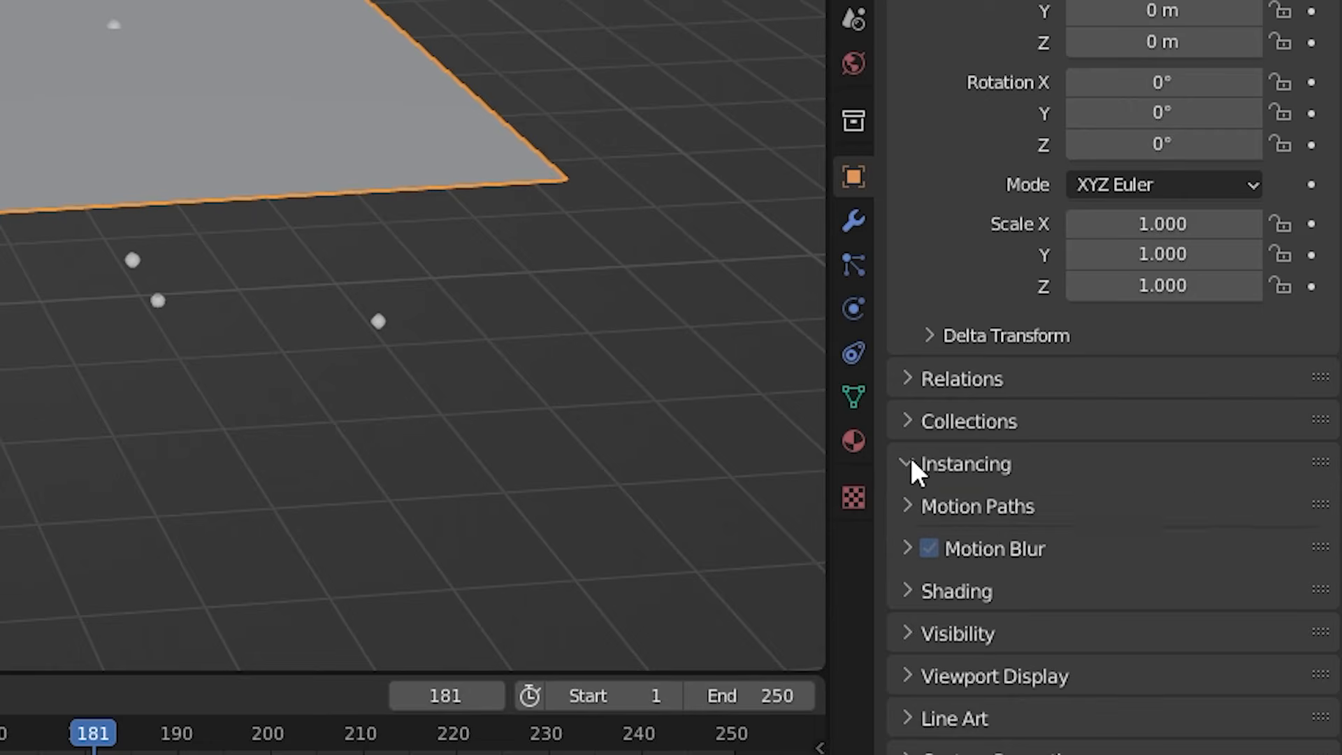
- Expand the plane's Instancing settings and choose Vertices as the instancing type
left_click(909, 467)
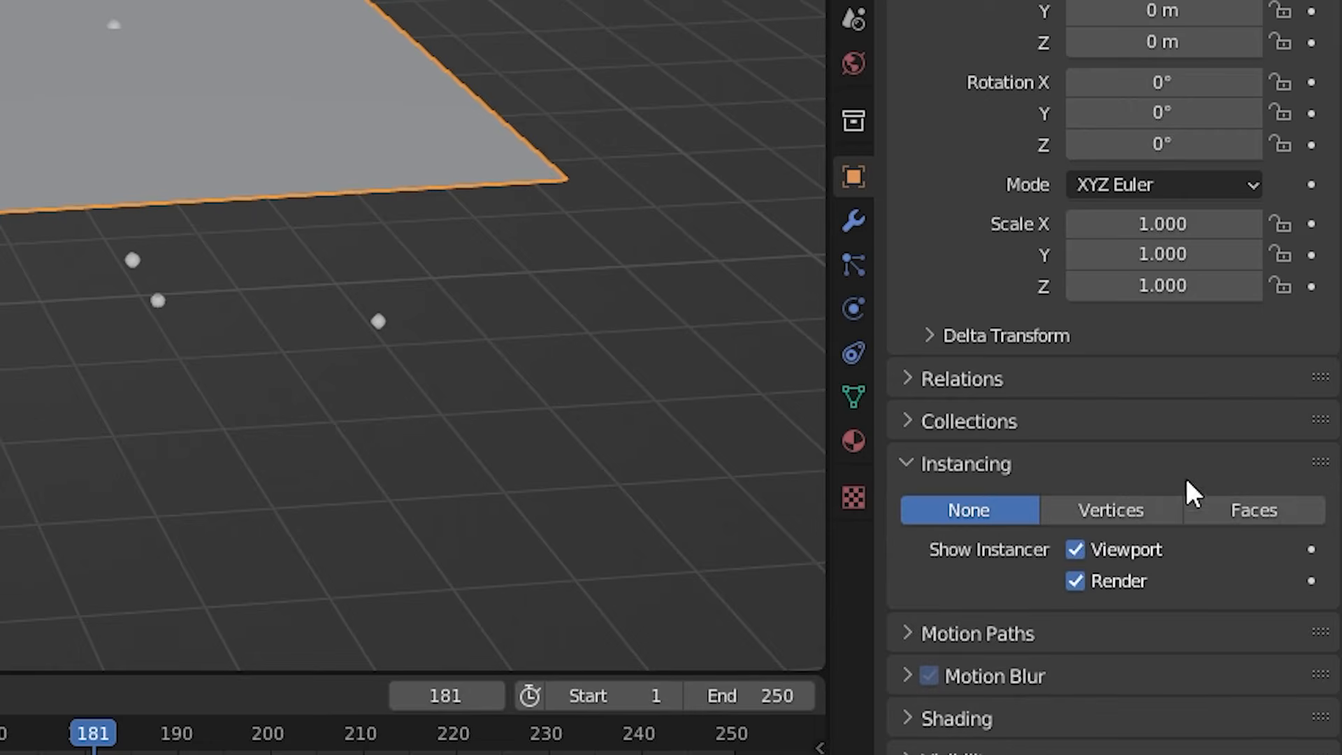
left_click(1157, 513)
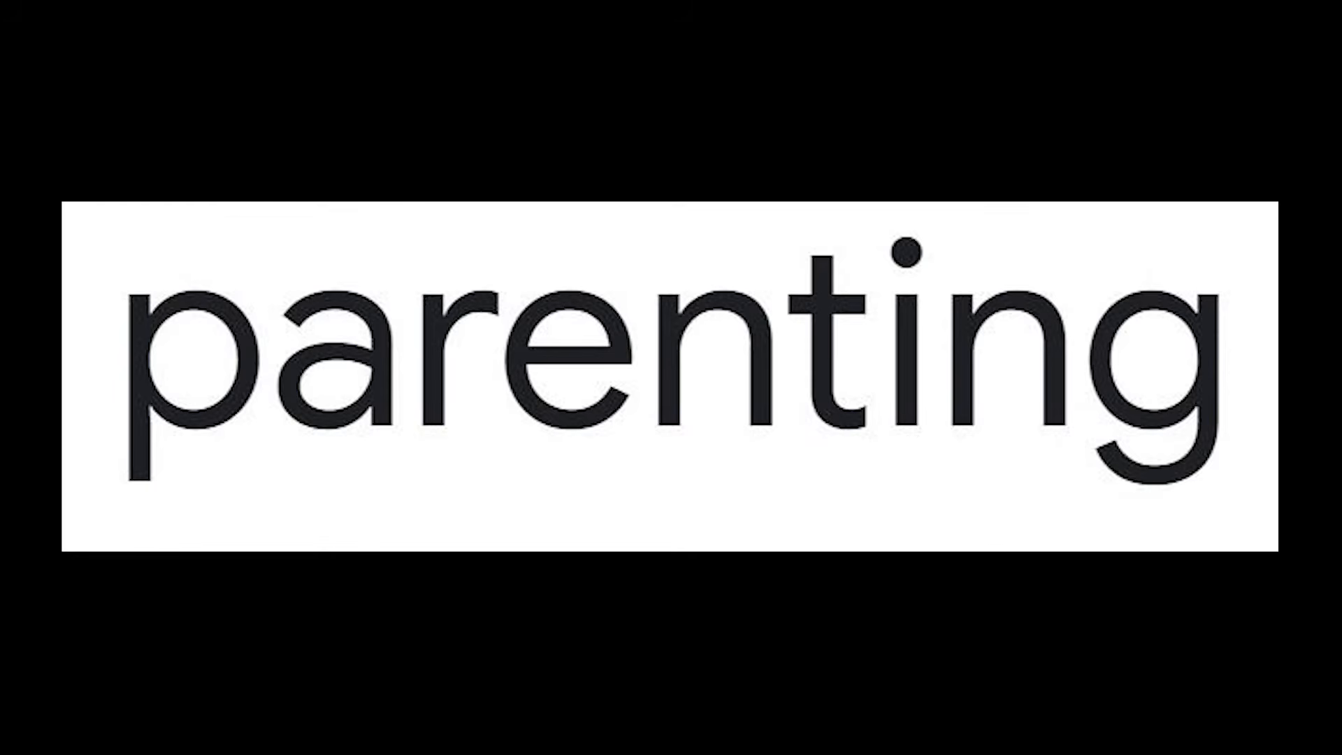
- Add the cube to the sphere selection as the active object and parent the three spheres to it with the Object option
left_click(455, 322, "shift")
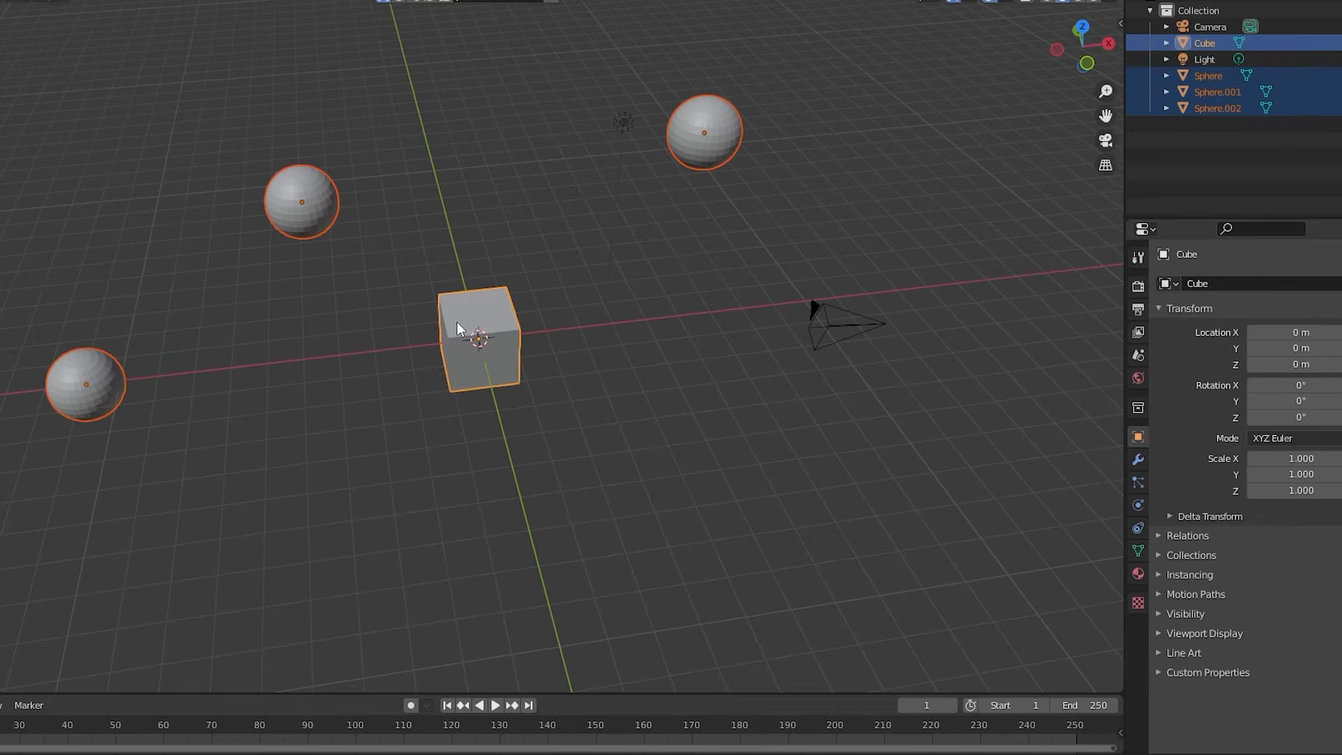
key("ctrl+p")
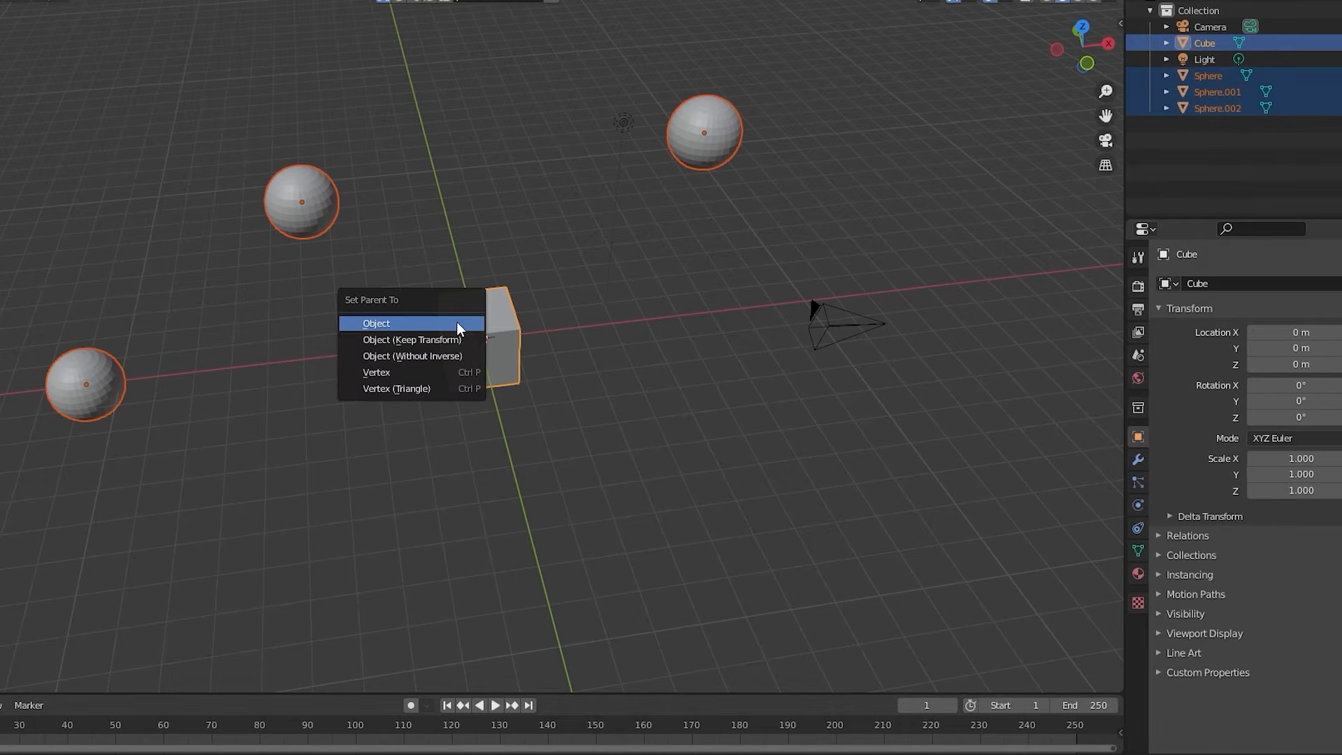
left_click(458, 323)
- Select only the parent cube and rotate it freely with trackball rotation so the child spheres follow
left_click(490, 329)
key("r")
key("r")
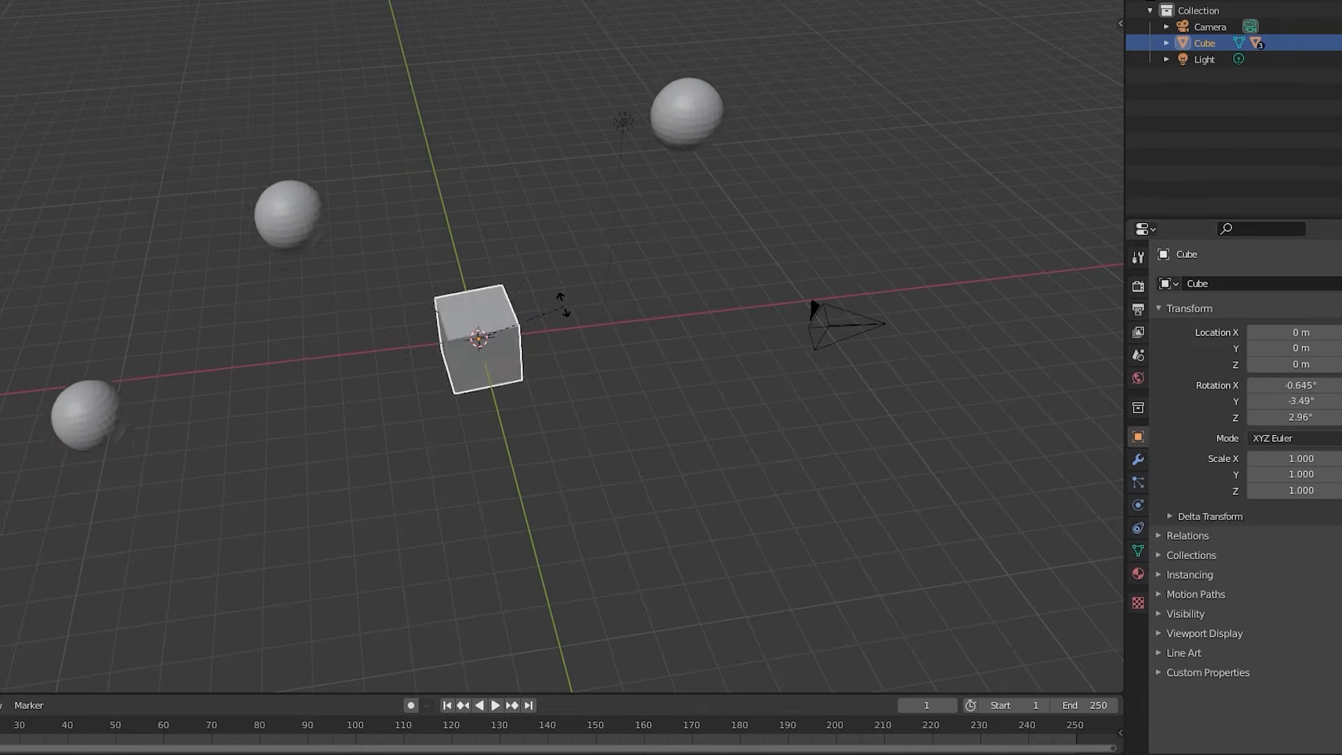
left_click(556, 308)
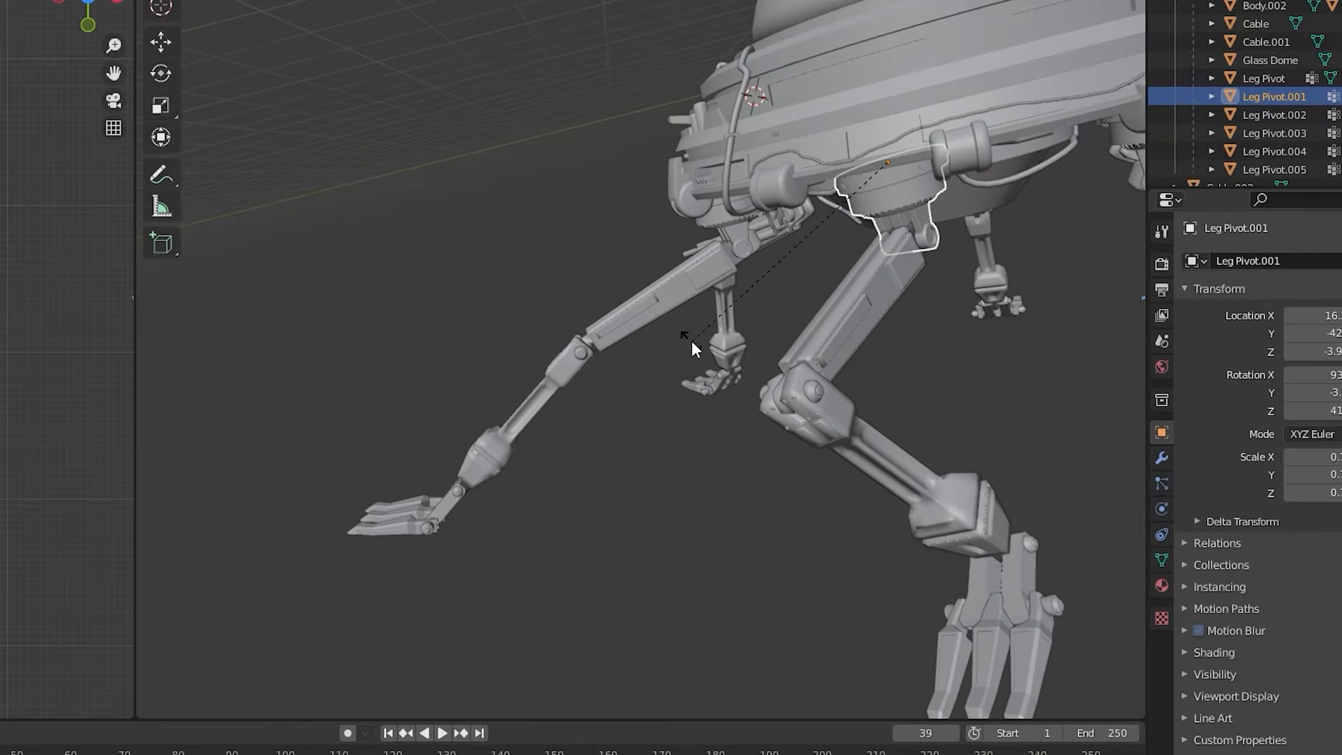
- Undo the rotation of the robot's Leg Pivot.001 and rotate the pivot about the Z axis instead
left_click(693, 341)
key("ctrl+z")
key("r")
key("z")
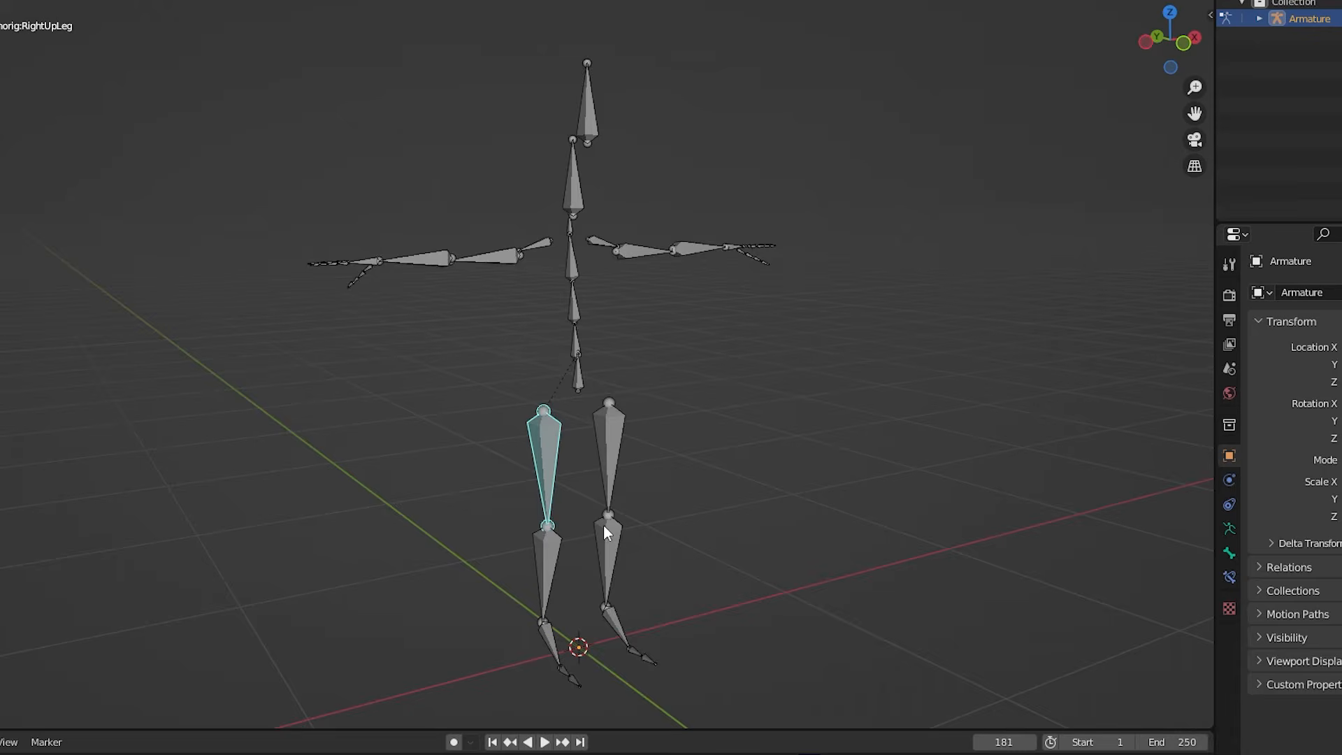
- In a side view, rotate the armature's right upper leg bone forward and up, and bend the lower leg bone at the knee
middle_click_drag(603, 525, 728, 471)
scroll(731, 467, "up", 3)
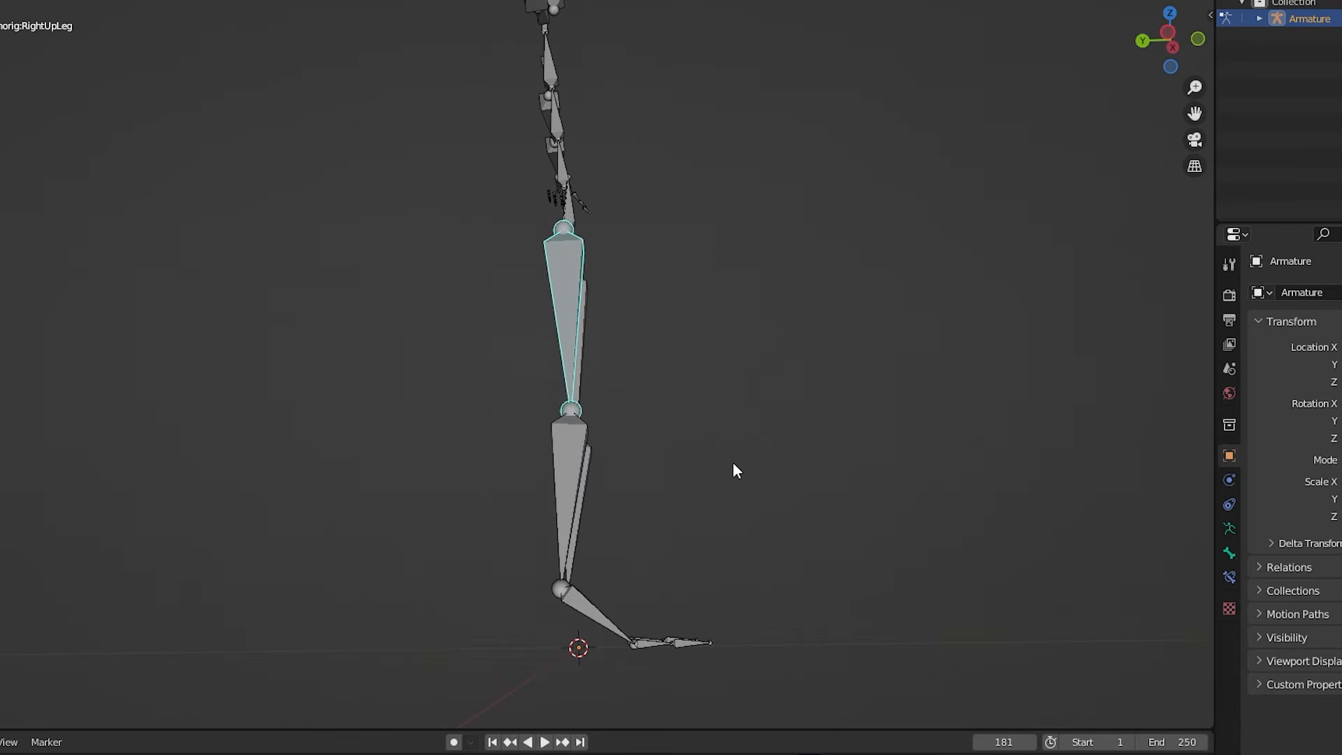
key("r")
left_click(864, 140)
left_click(840, 326)
key("r")
left_click(694, 484)
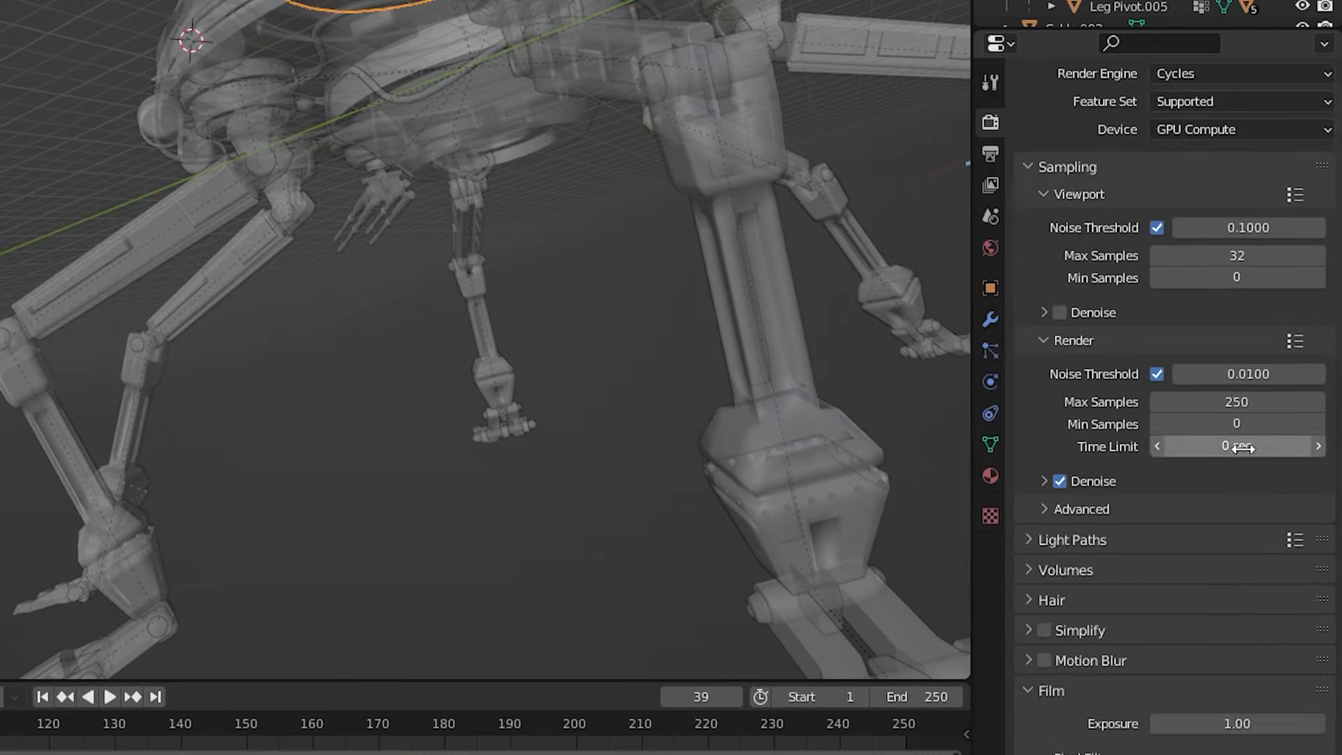
scroll(1046, 392, "down", 8)
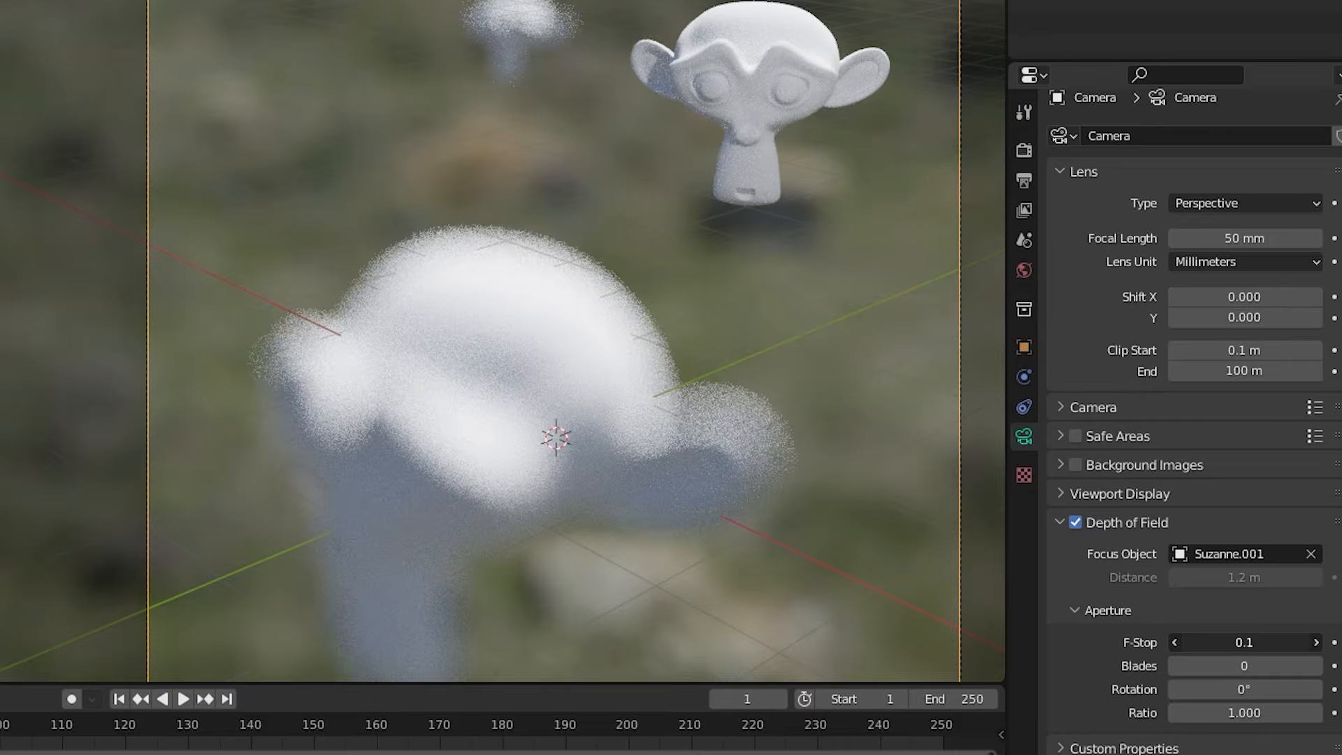
- Adjust the aperture F-Stop of the camera focused on Suzanne.001
left_click_drag(1245, 643, 1212, 648)
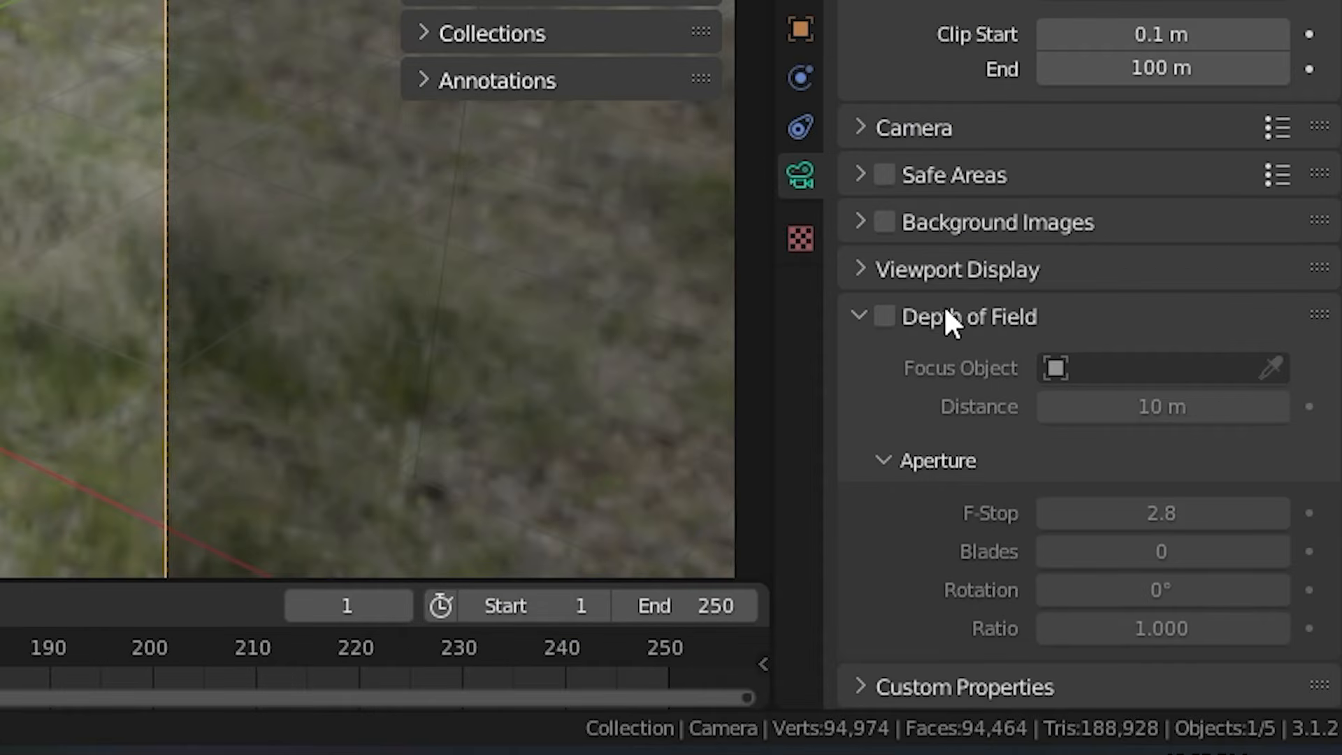
- Enable depth of field on the camera and adjust its focus distance
left_click(885, 317)
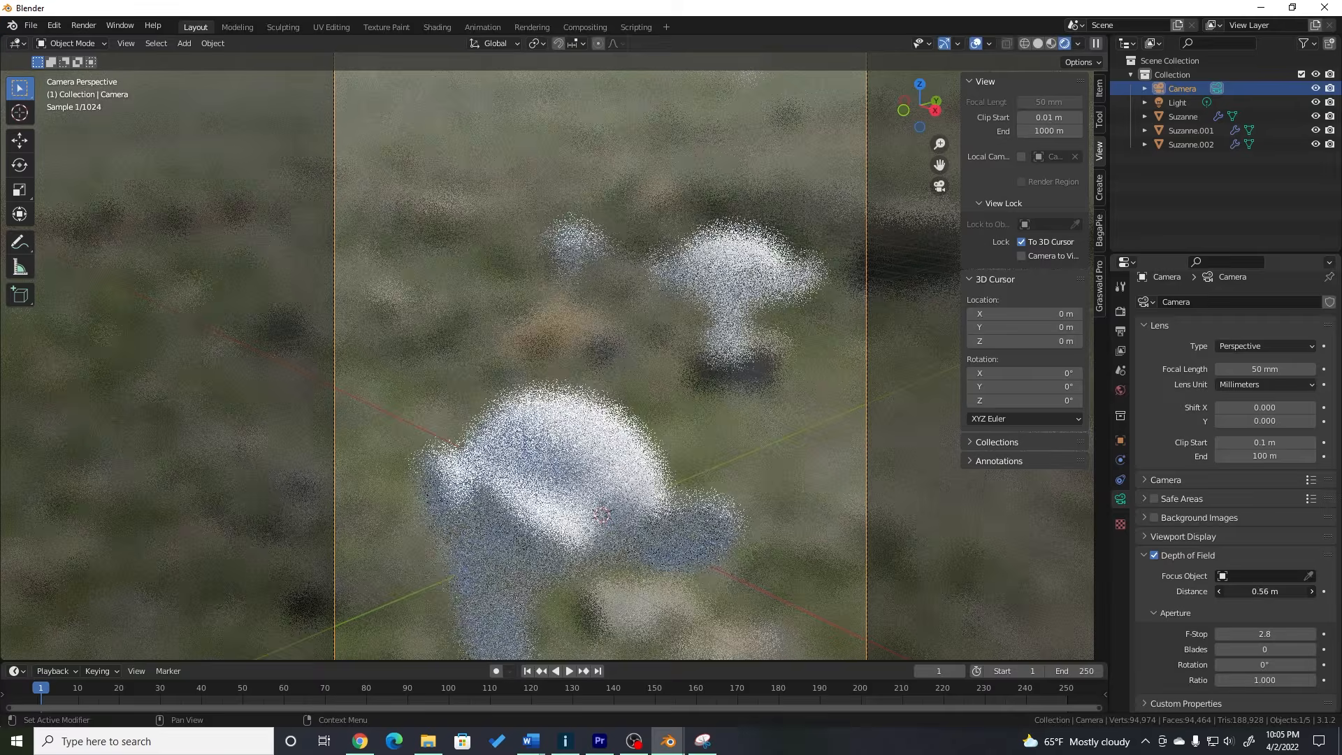
left_click_drag(1258, 591, 1287, 592)
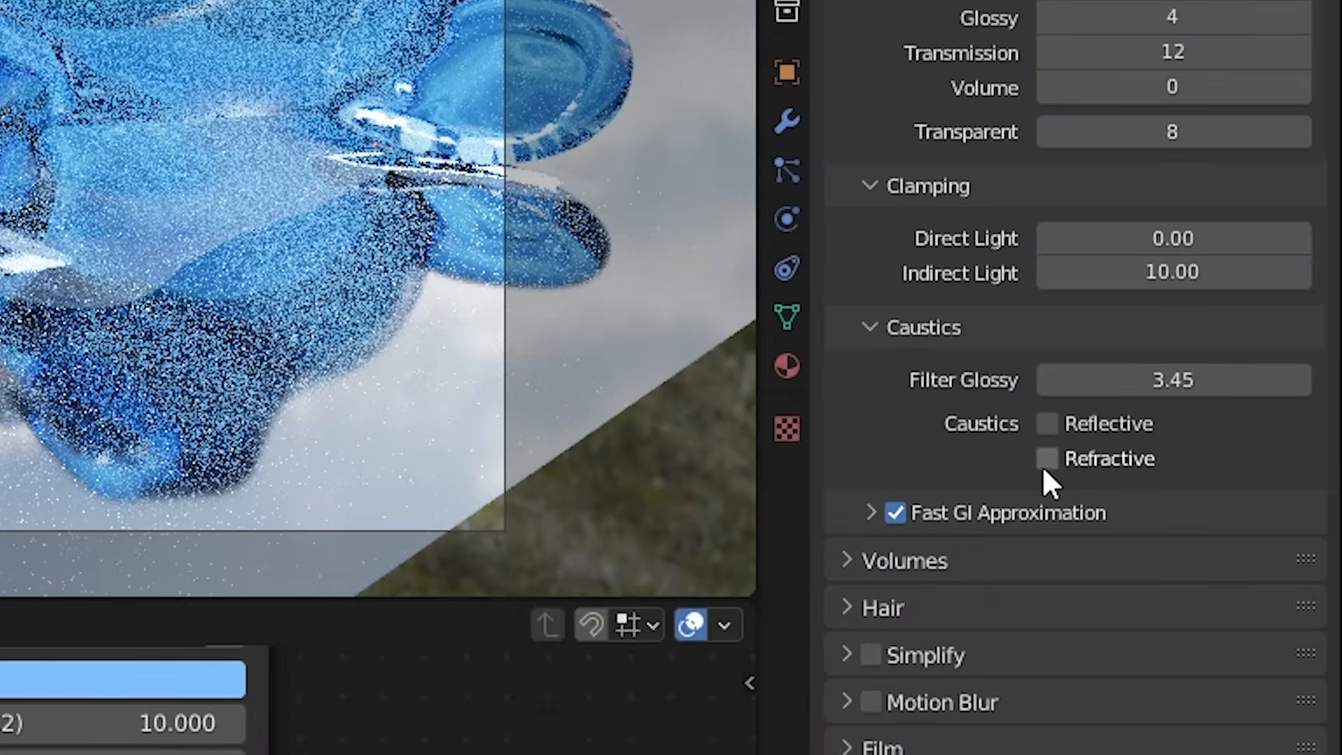
- Enable both refractive and reflective caustics in the render settings
left_click(1047, 458)
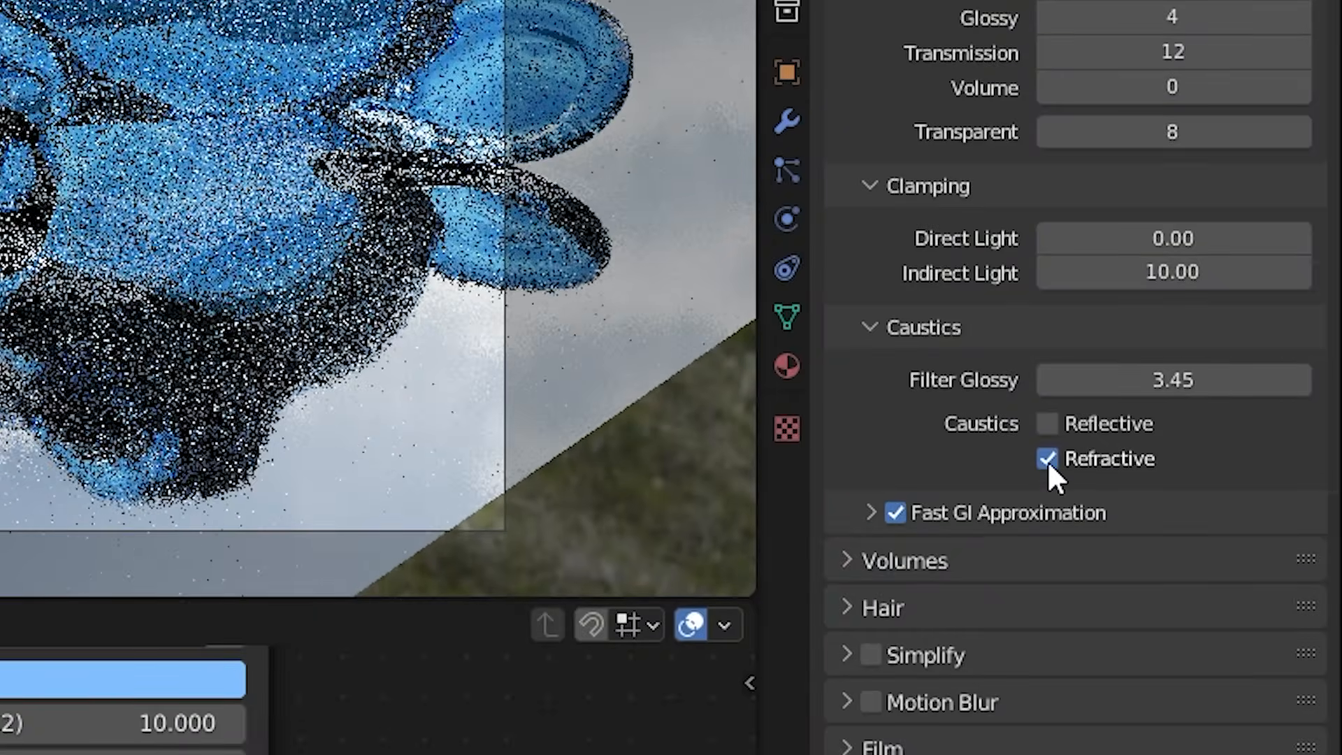
left_click(1046, 423)
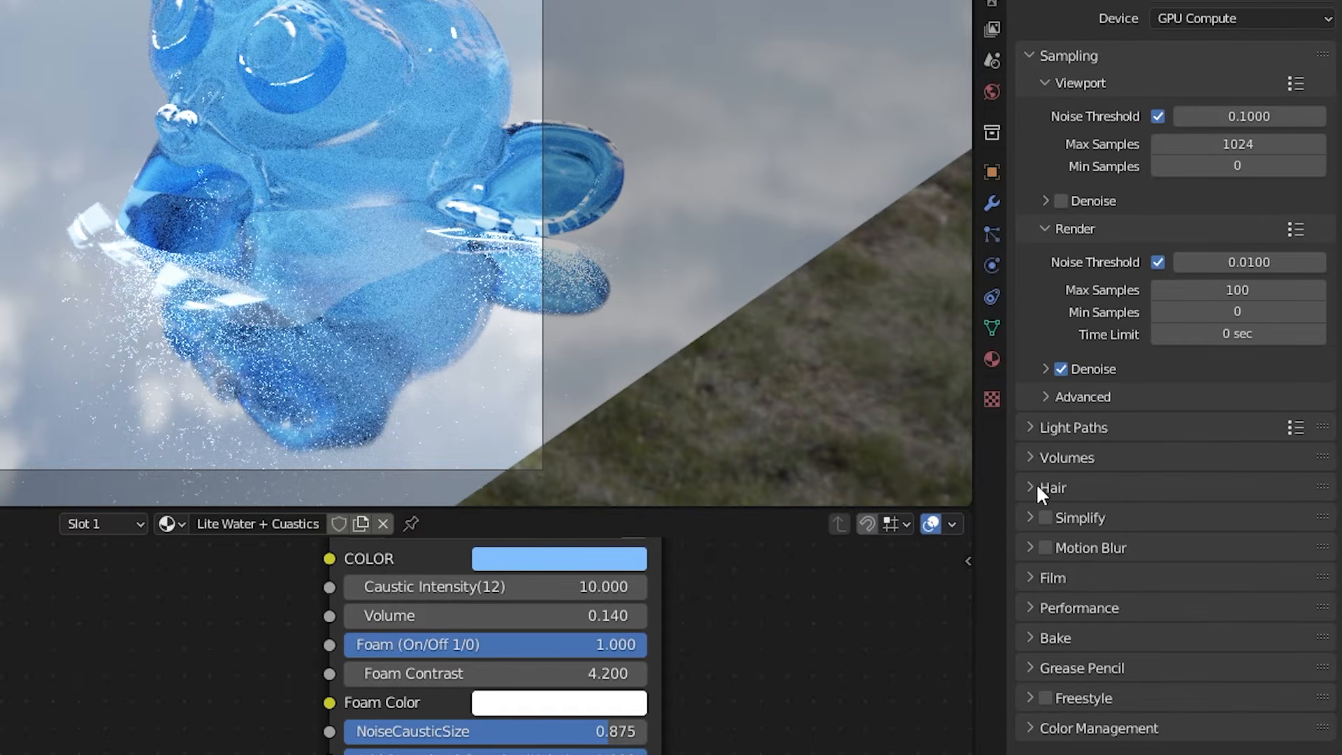
- Expand the Light Paths settings and turn off both reflective and refractive caustics
left_click(1025, 426)
scroll(1047, 434, "down", 5)
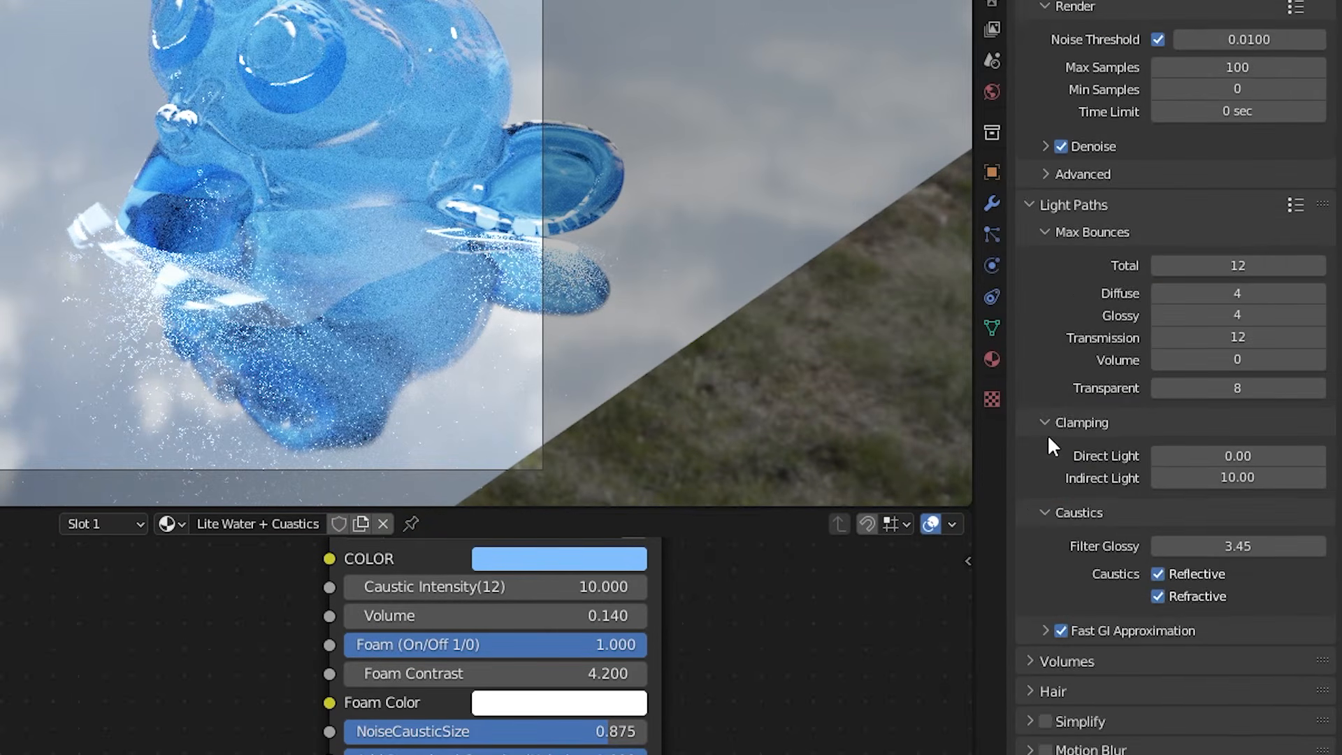
scroll(1049, 438, "down", 3)
left_click(1157, 396)
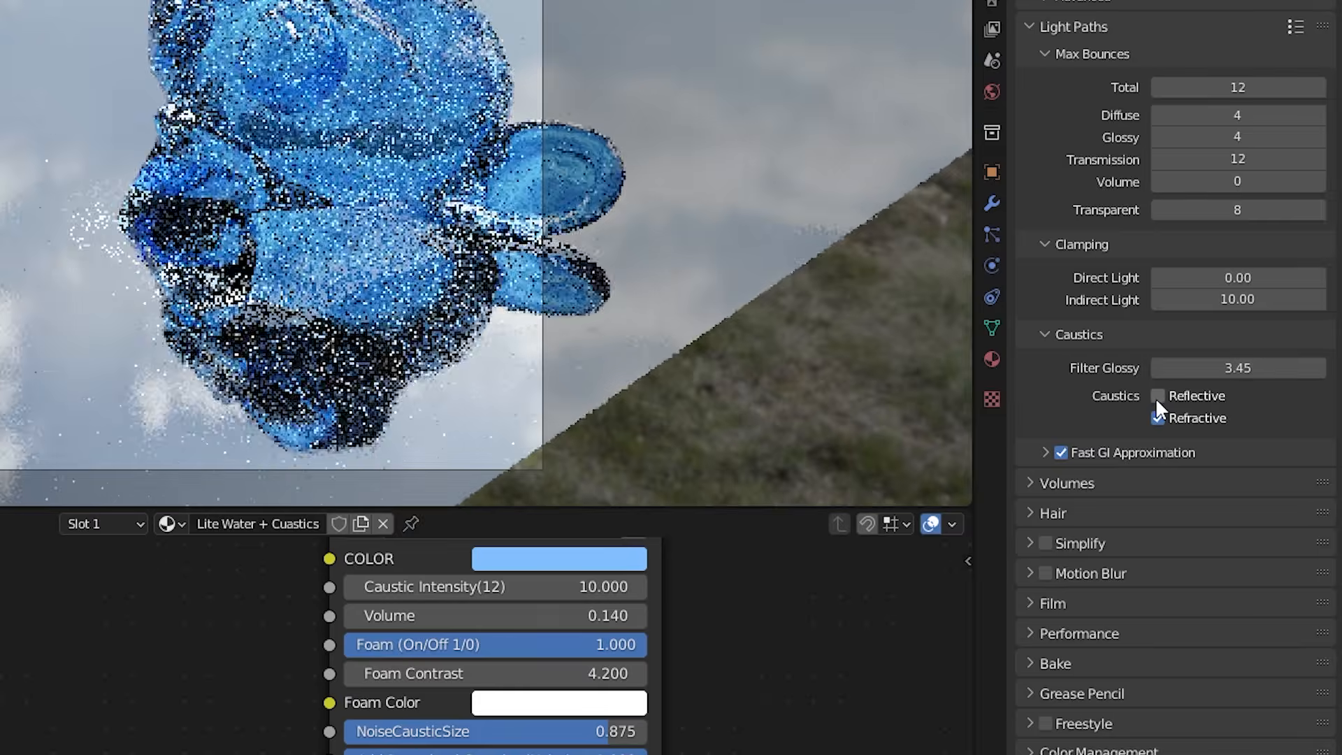
left_click(1157, 417)
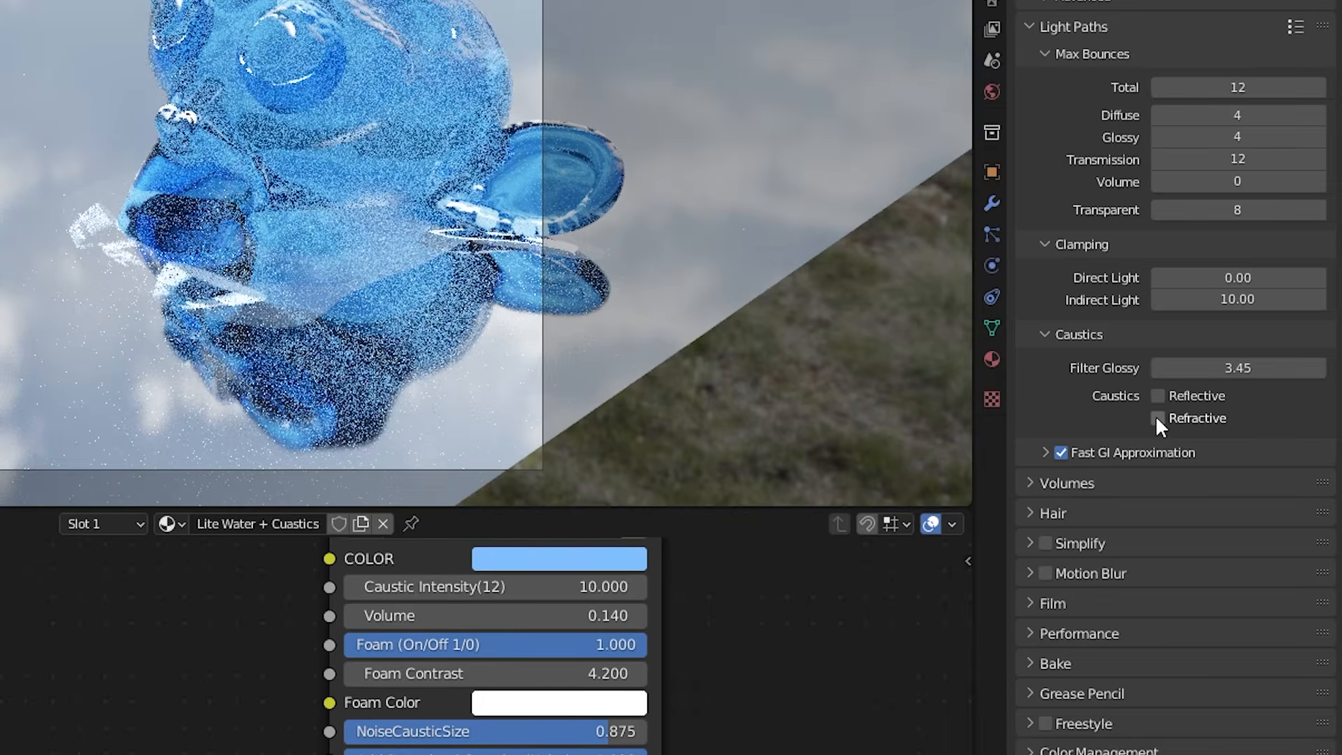
- Center the rendered blue Suzanne in the view and turn refractive and reflective caustics back on
scroll(532, 357, "up", 1)
middle_click_drag(523, 338, 739, 320, "shift")
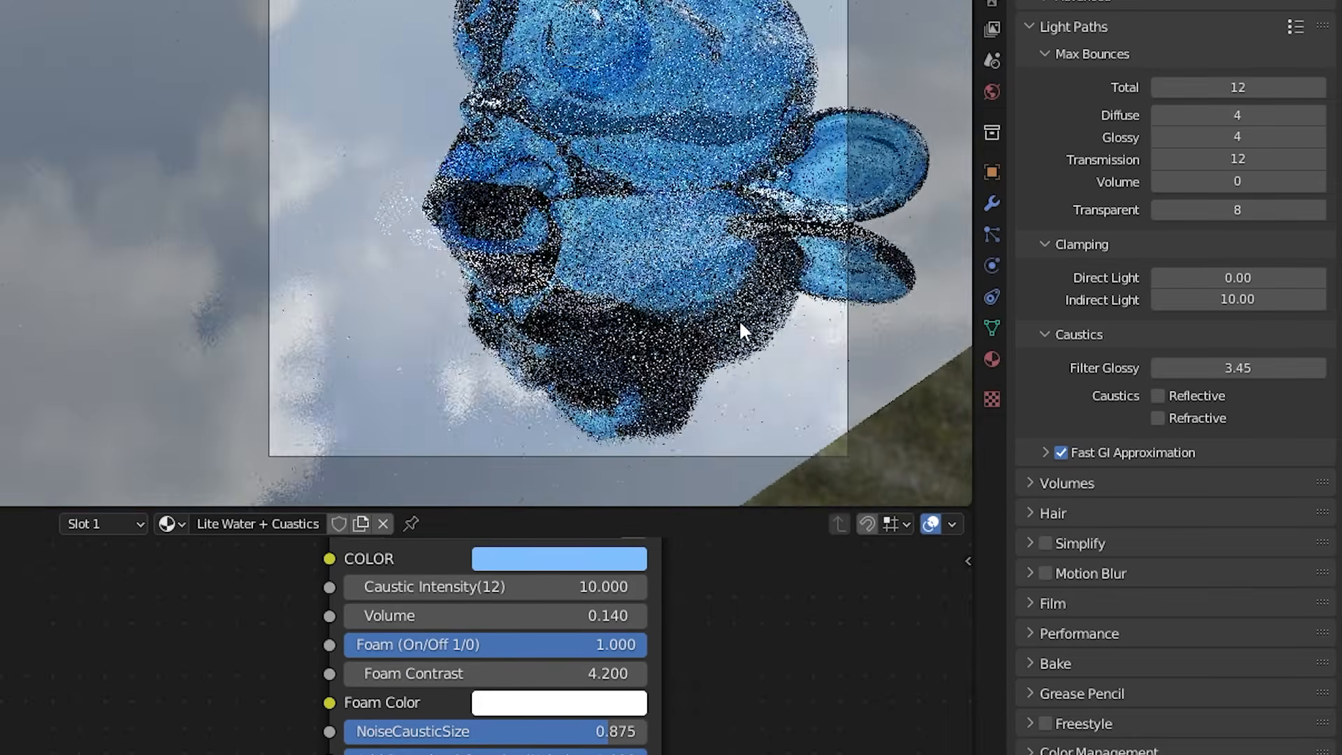
left_click(1158, 417)
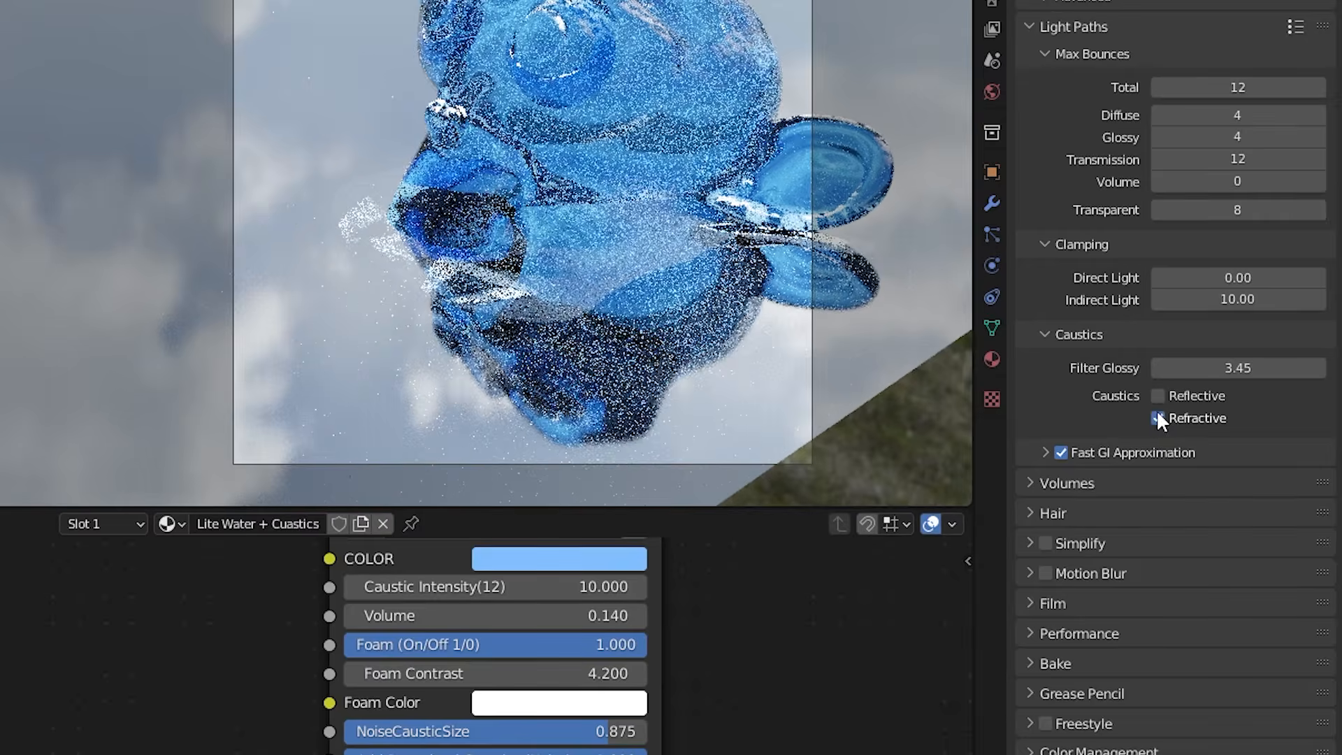
left_click(1155, 396)
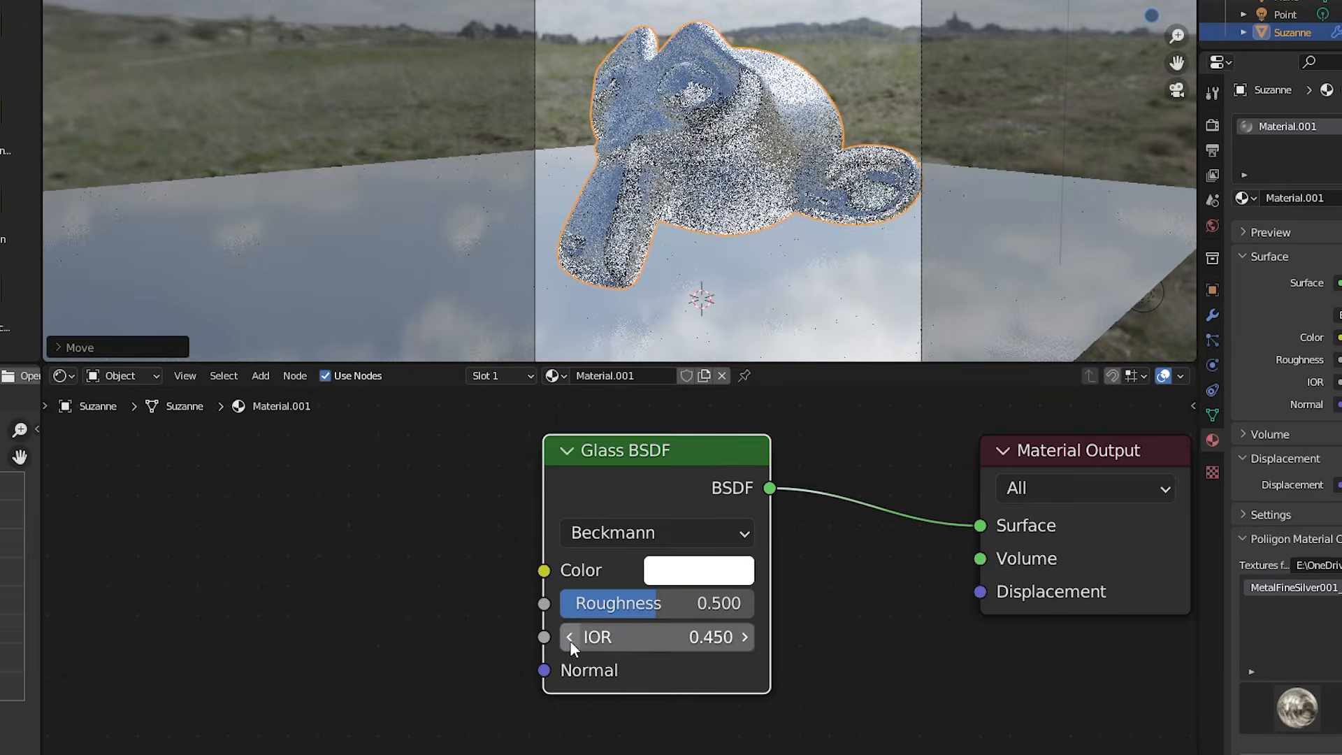
- Lower the Glass BSDF node's IOR to 0.150
left_click(569, 639)
left_click(569, 638)
left_click(569, 638)
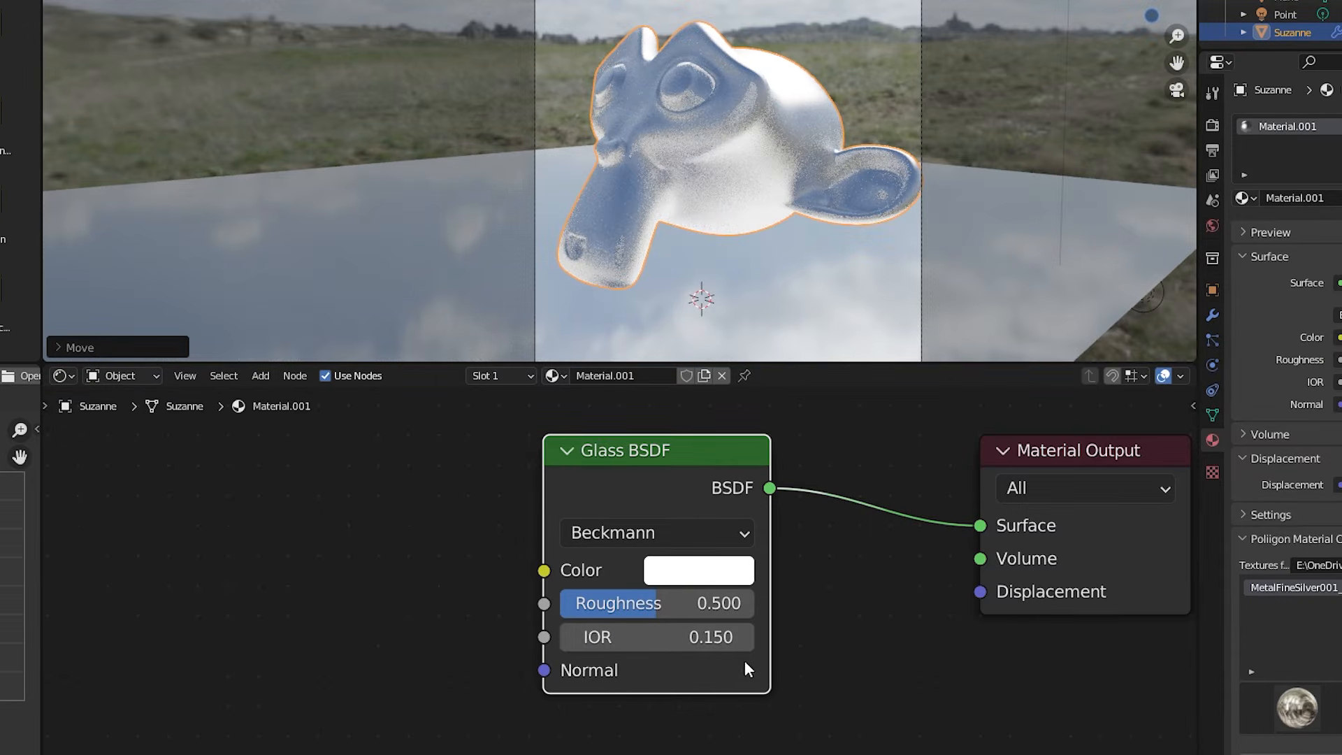
- Raise the Glass BSDF node's IOR in steps of 0.1 past 0.850 to change how Suzanne's glass refracts
left_click(745, 637)
left_click(745, 637)
left_click(745, 636)
left_click(744, 637)
left_click(744, 637)
left_click(745, 636)
left_click(745, 637)
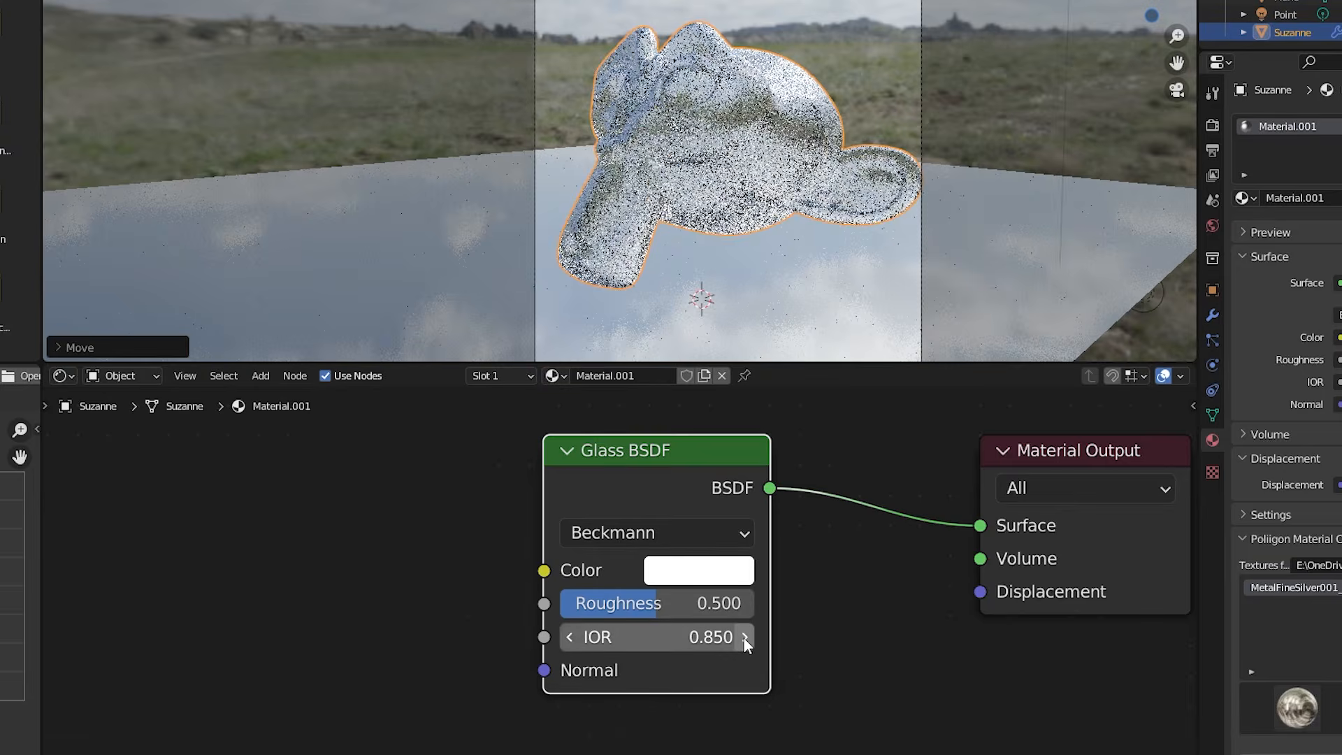
left_click(745, 637)
left_click(744, 637)
left_click(744, 637)
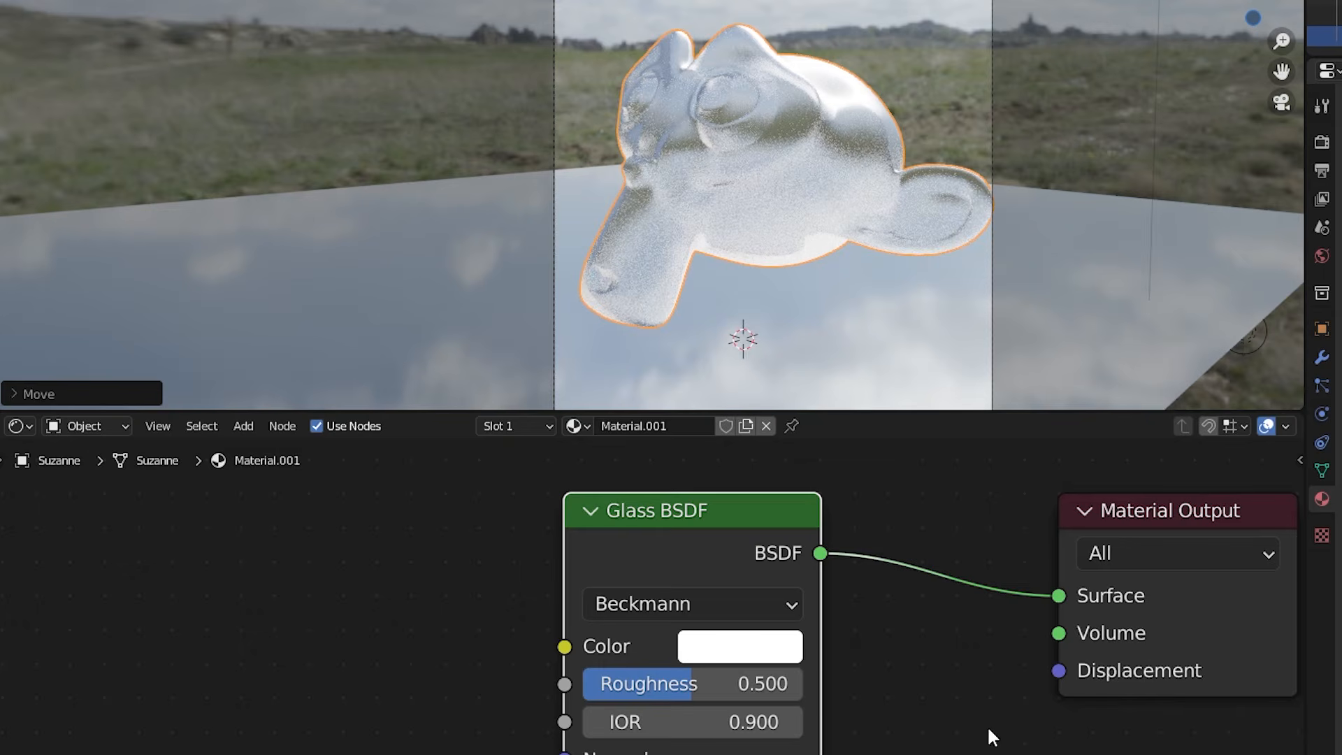
middle_click_drag(738, 238, 816, 262)
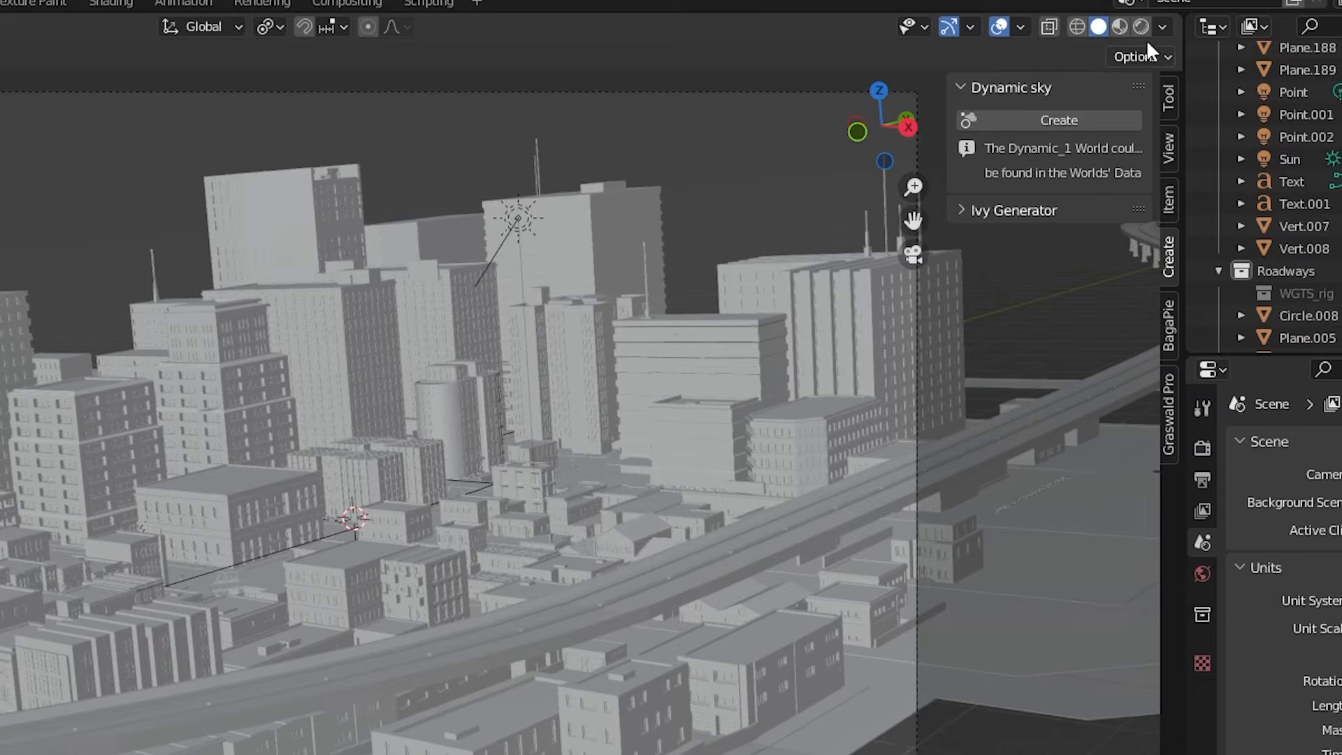
- Switch the city scene's solid viewport lighting to MatCap and pick the multicoloured normal-style matcap
left_click(1160, 26)
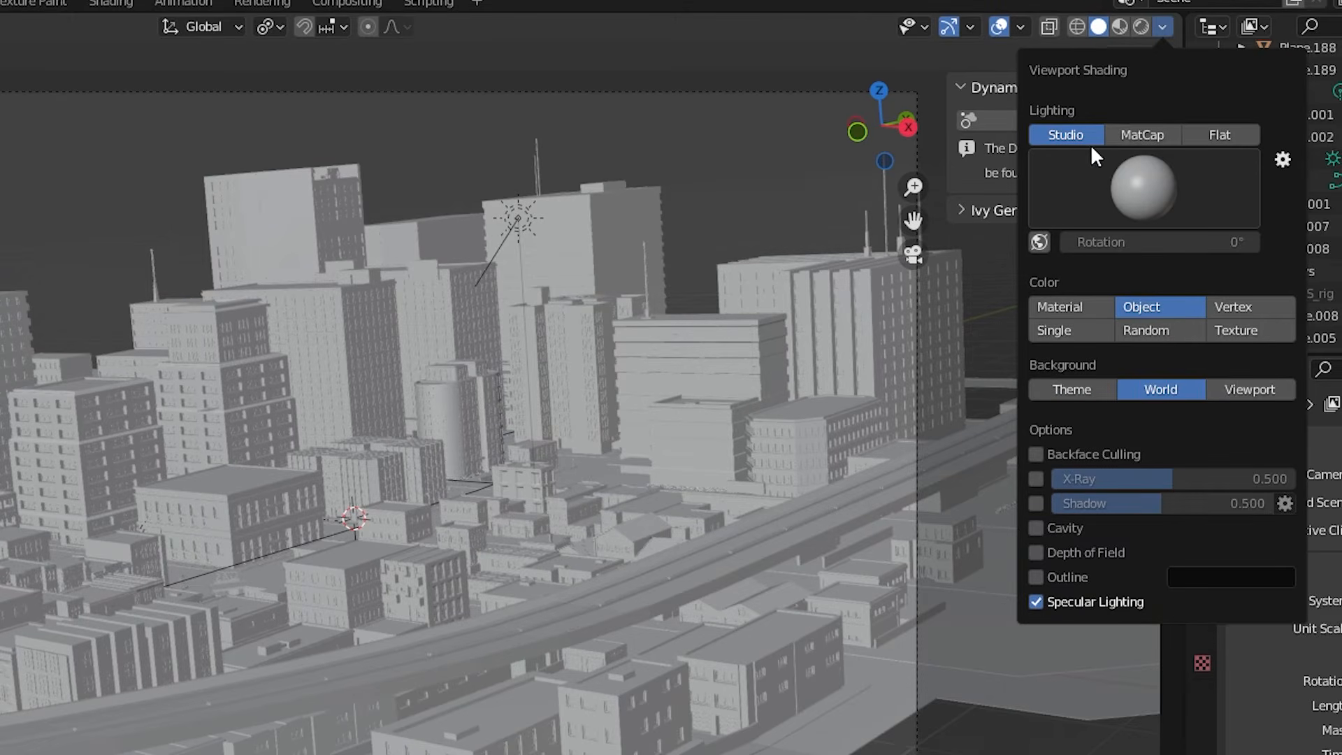
left_click(1149, 137)
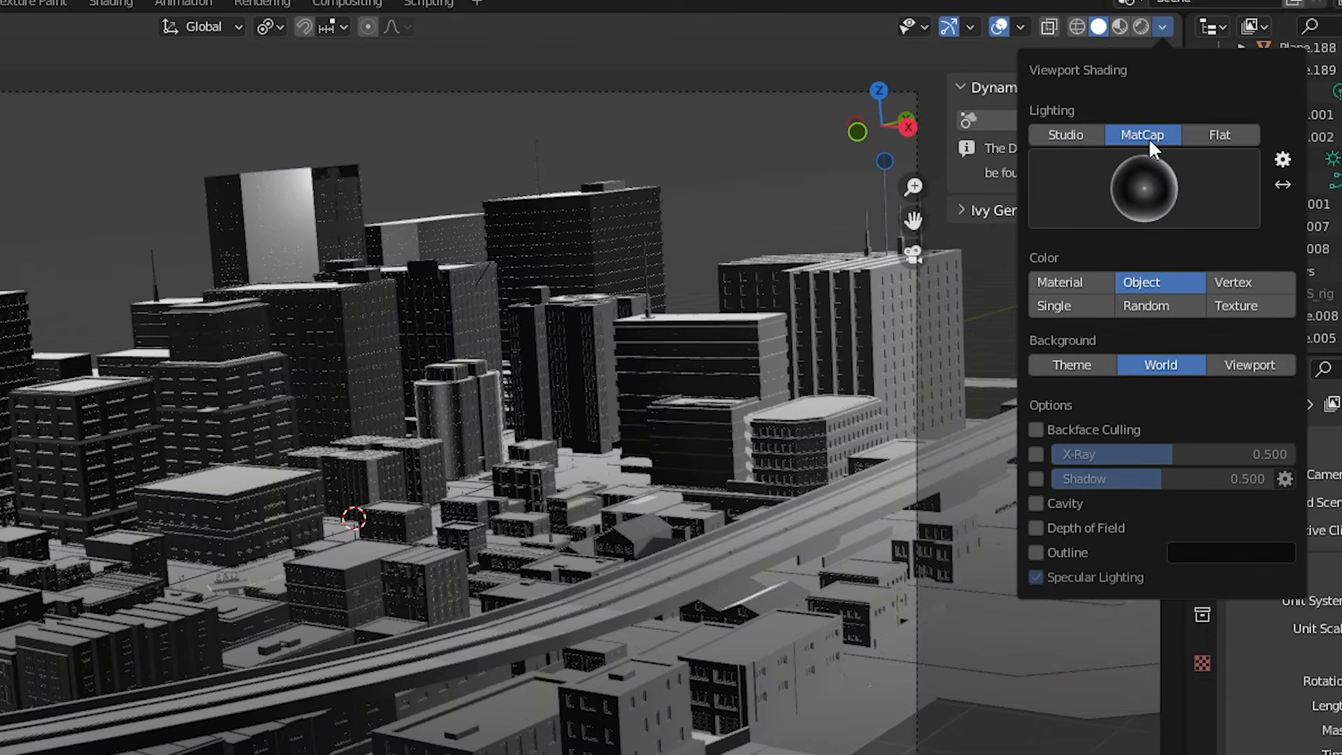
left_click(1166, 182)
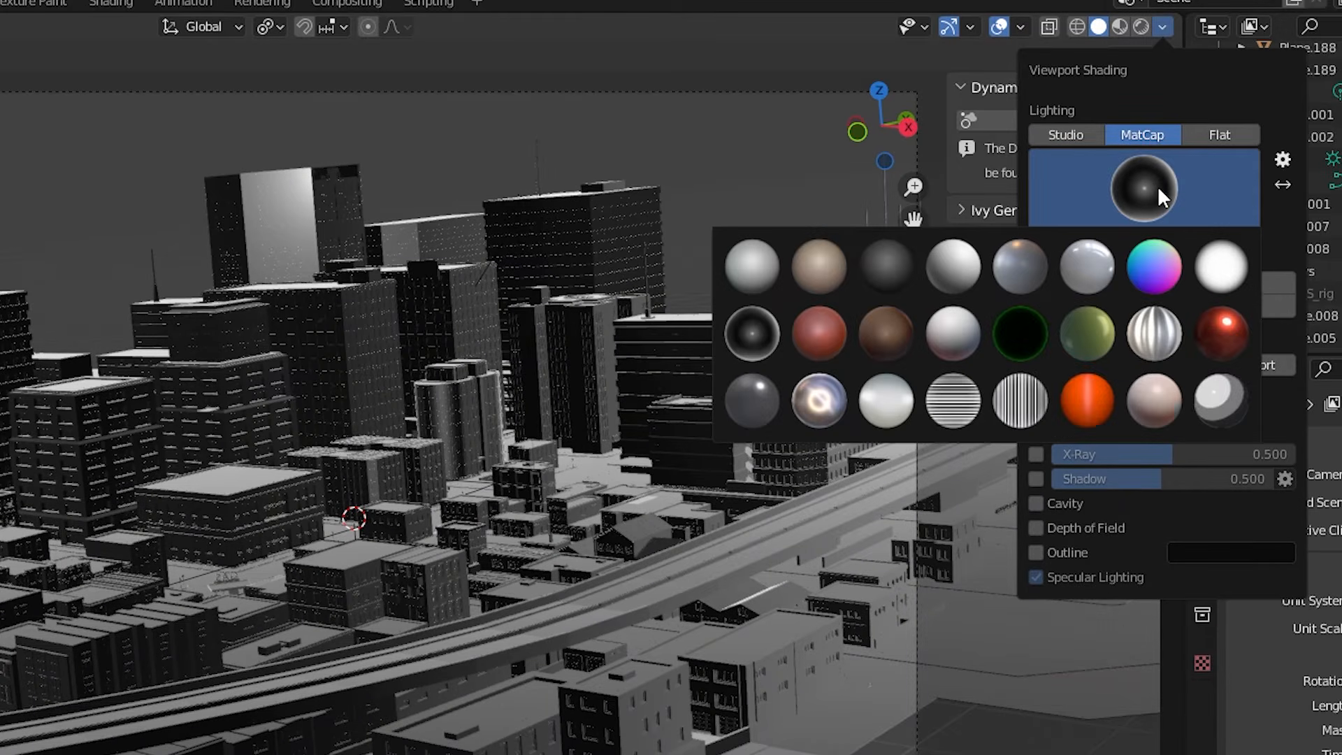
left_click(1155, 262)
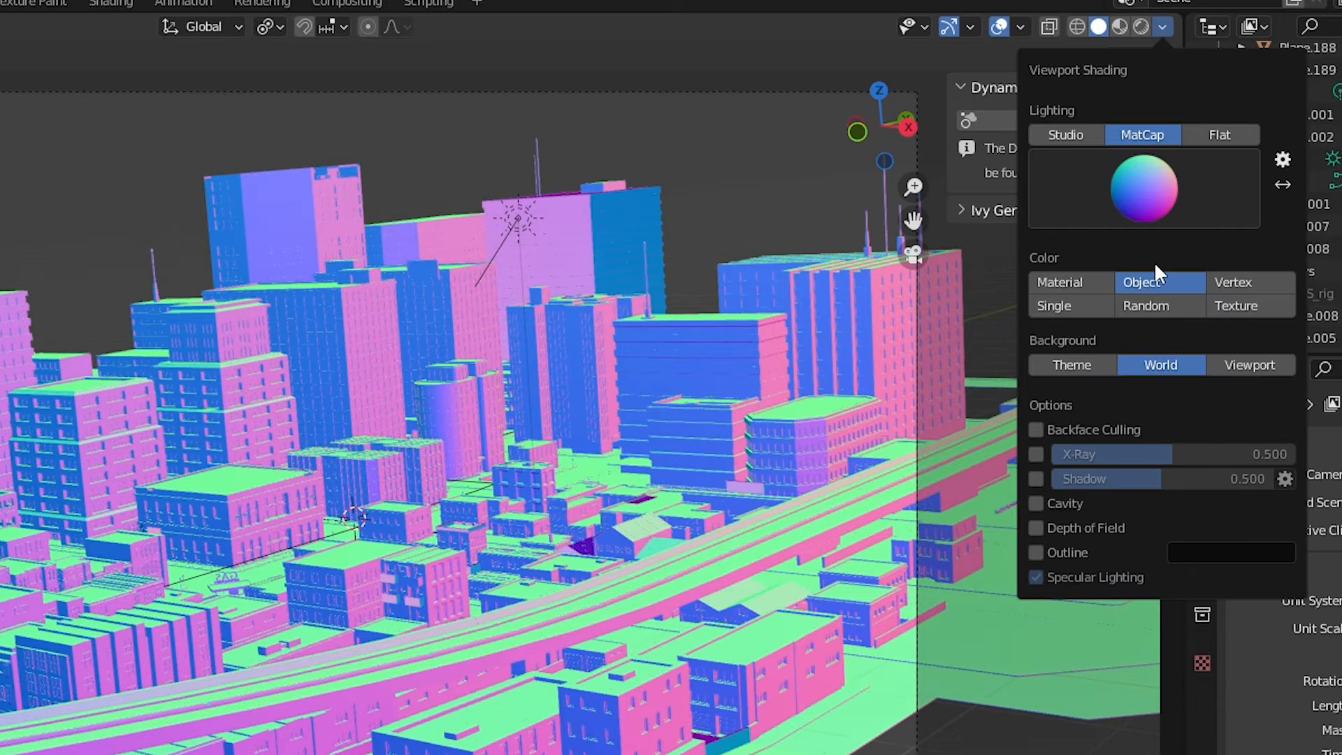
- Open the matcap choices for the city scene and browse the Matcap Collection product page's preview images
left_click(1163, 215)
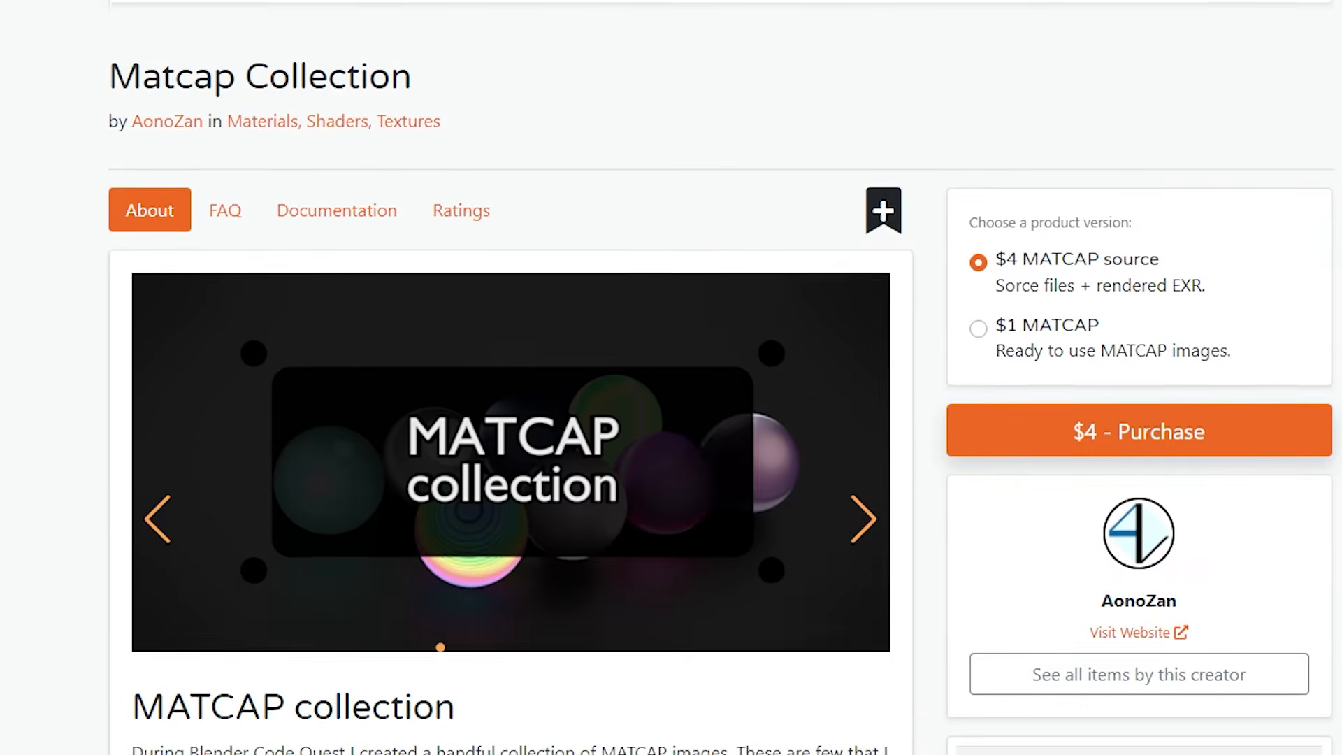
scroll(799, 510, "down", 1)
left_click(863, 493)
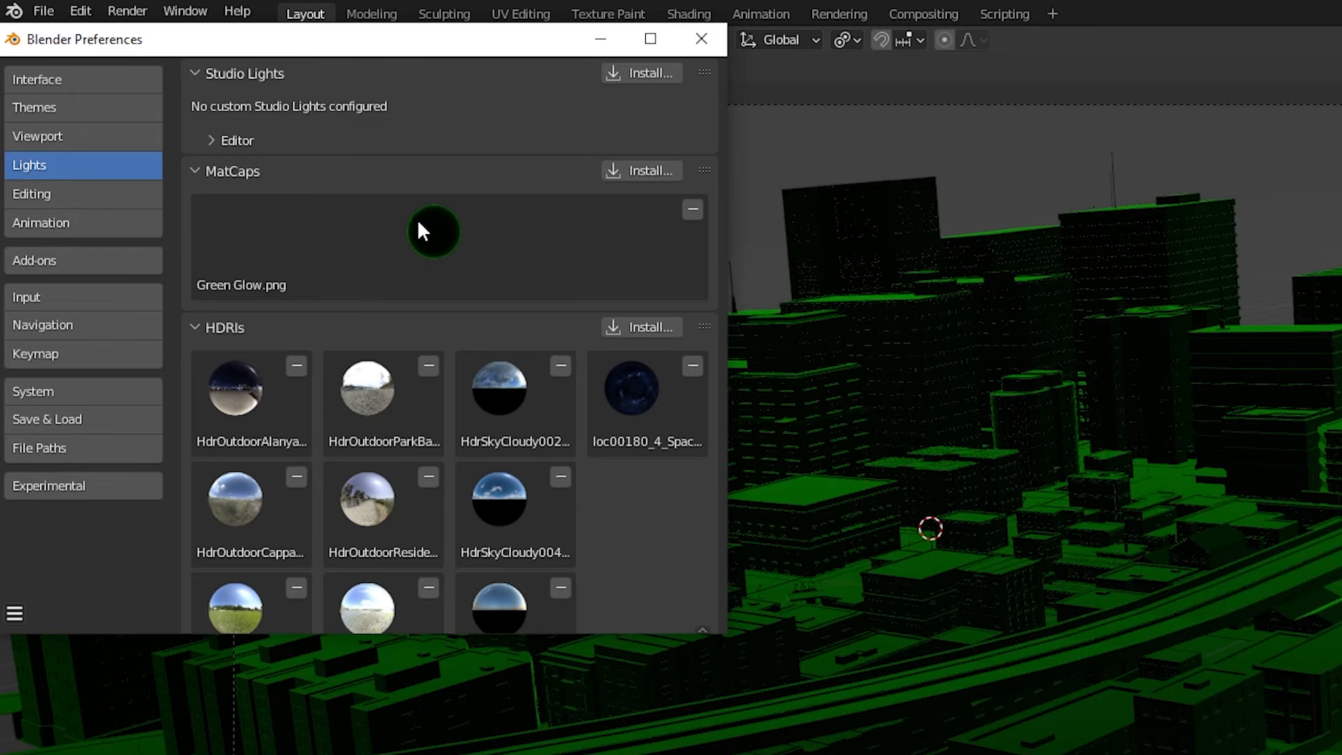
- Start installing a custom matcap from the Lights preferences and switch the city scene's render engine to Workbench
left_click(640, 171)
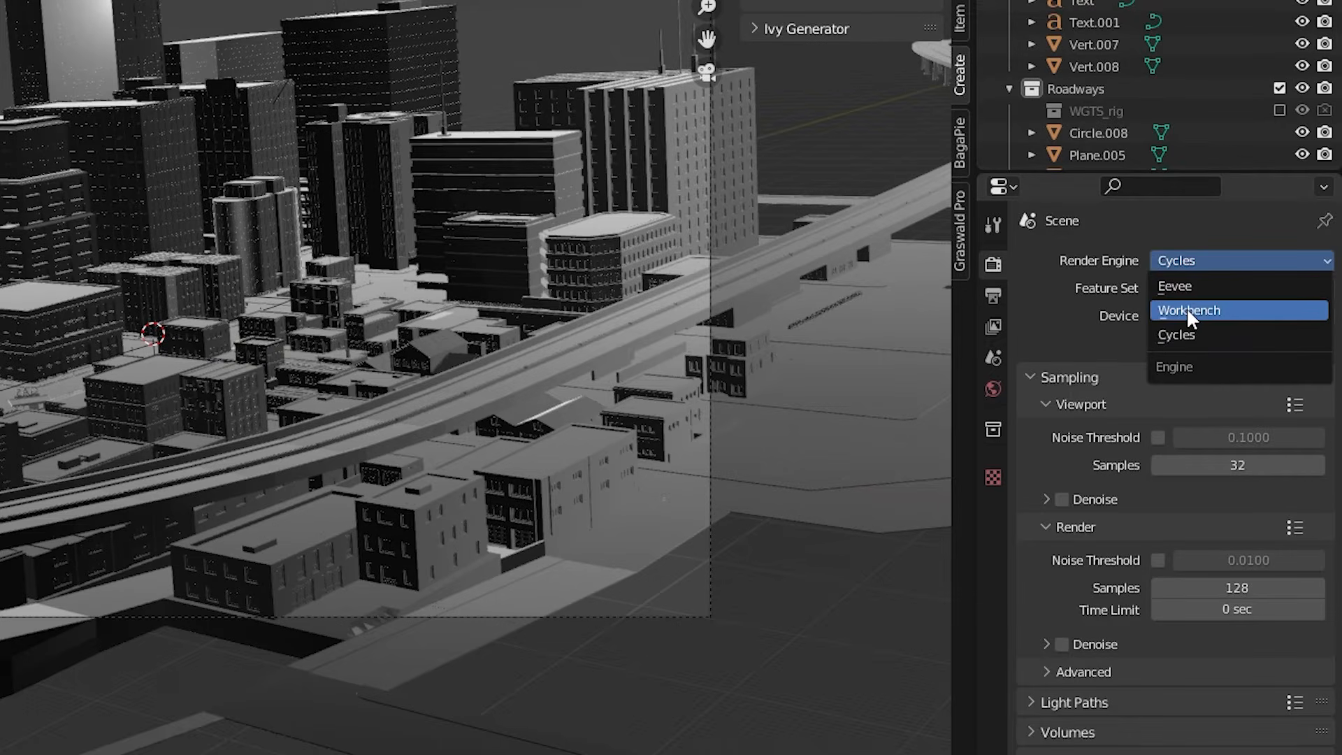
left_click(1187, 309)
left_click(1146, 410)
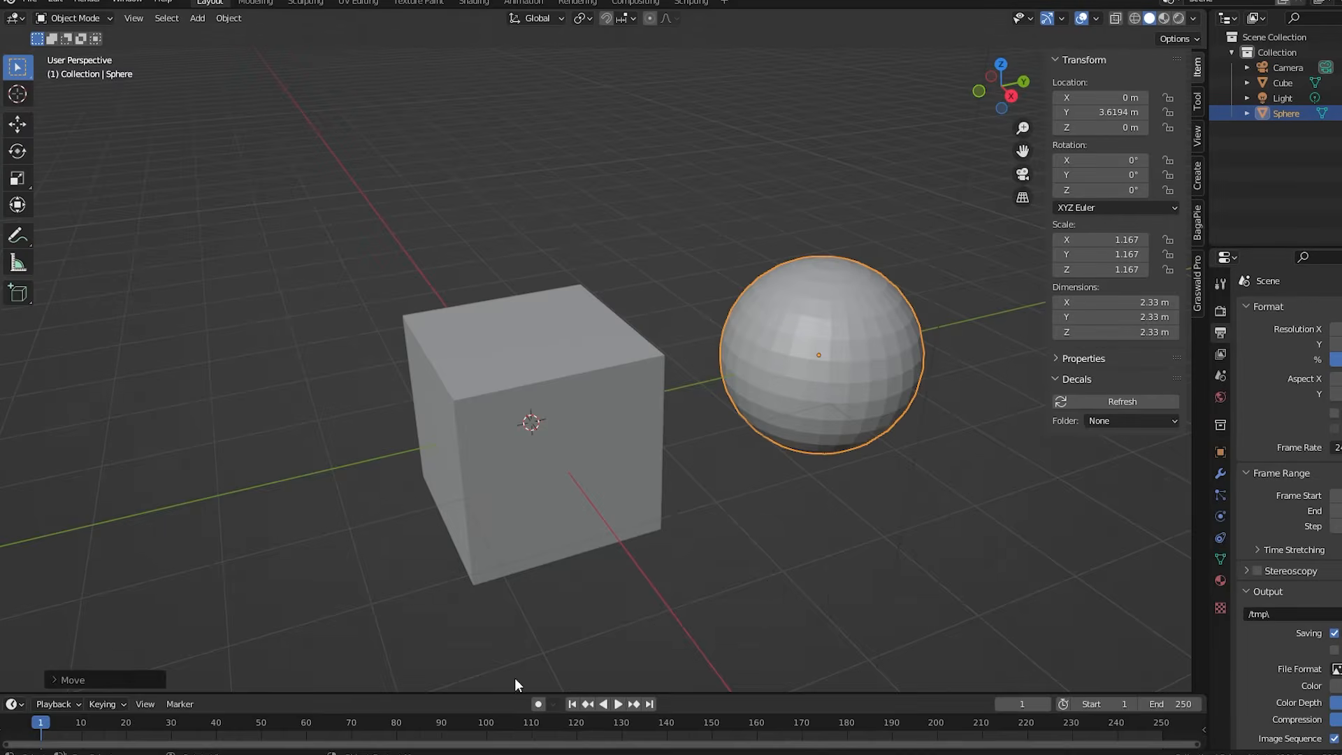
- Enlarge the timeline area below the cube and sphere scene and change it to a Graph Editor
left_click_drag(516, 686, 512, 456)
left_click(13, 464)
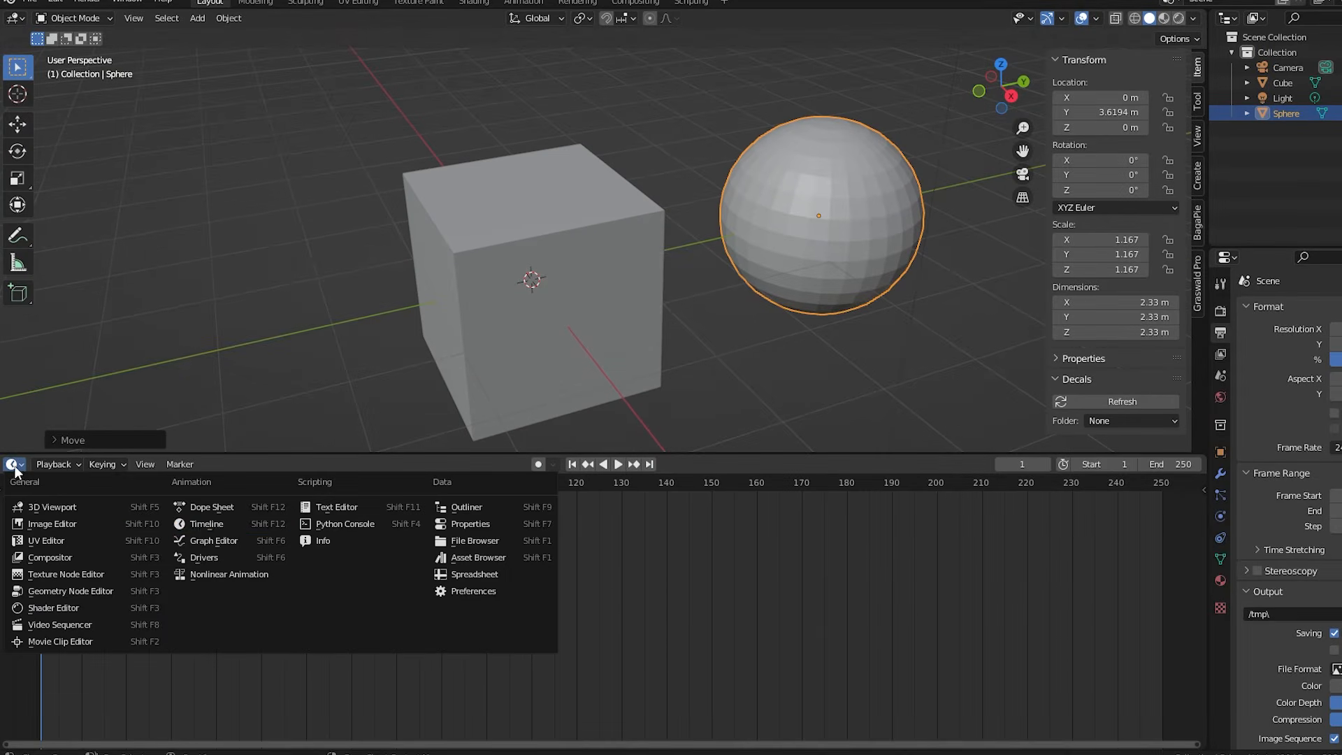
left_click(213, 540)
- Select the cube and add a driver to its Z rotation
left_click(581, 282)
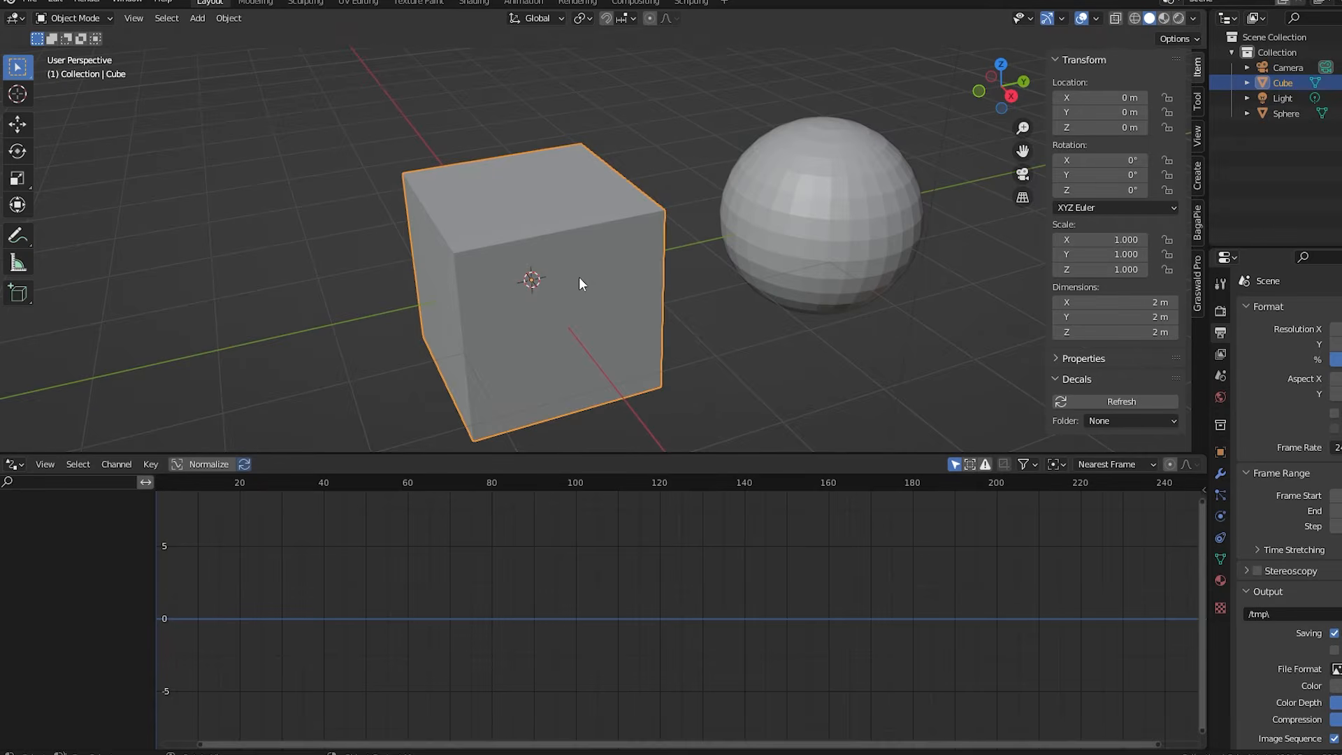
scroll(579, 279, "down", 2)
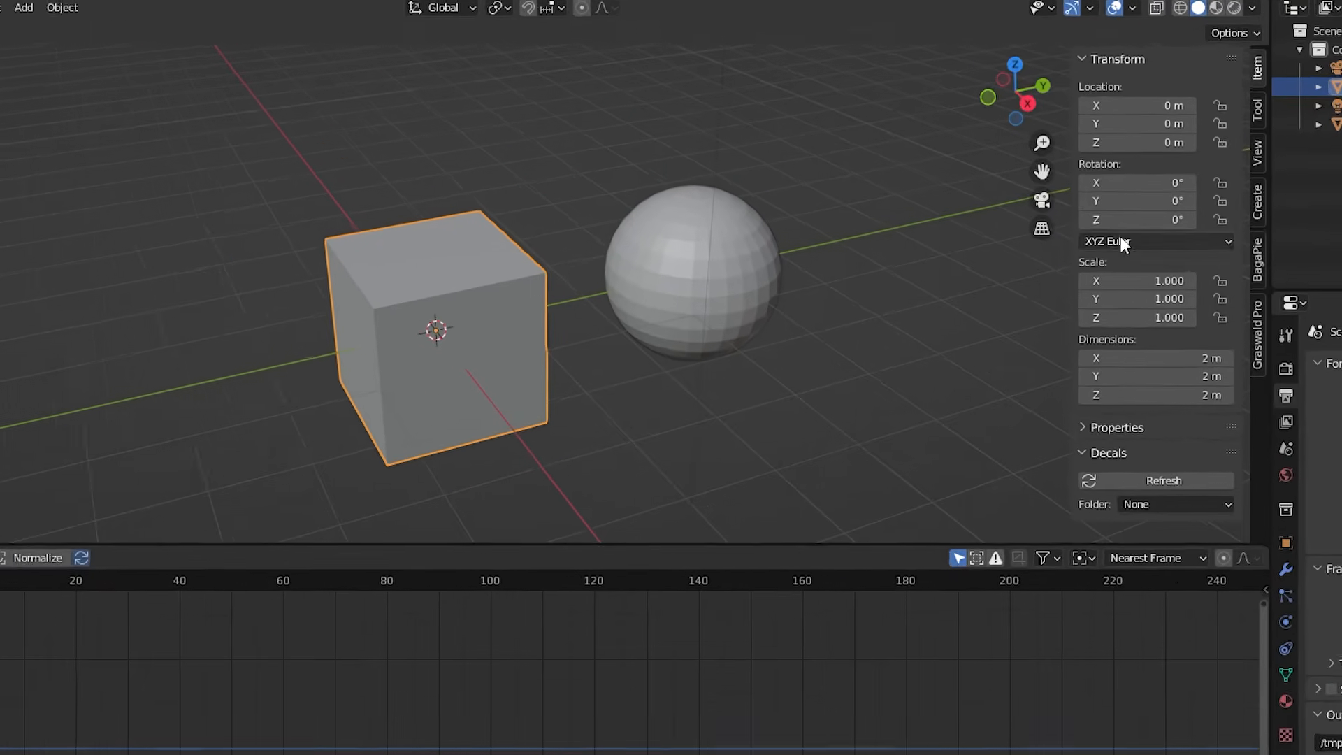
right_click(1096, 190)
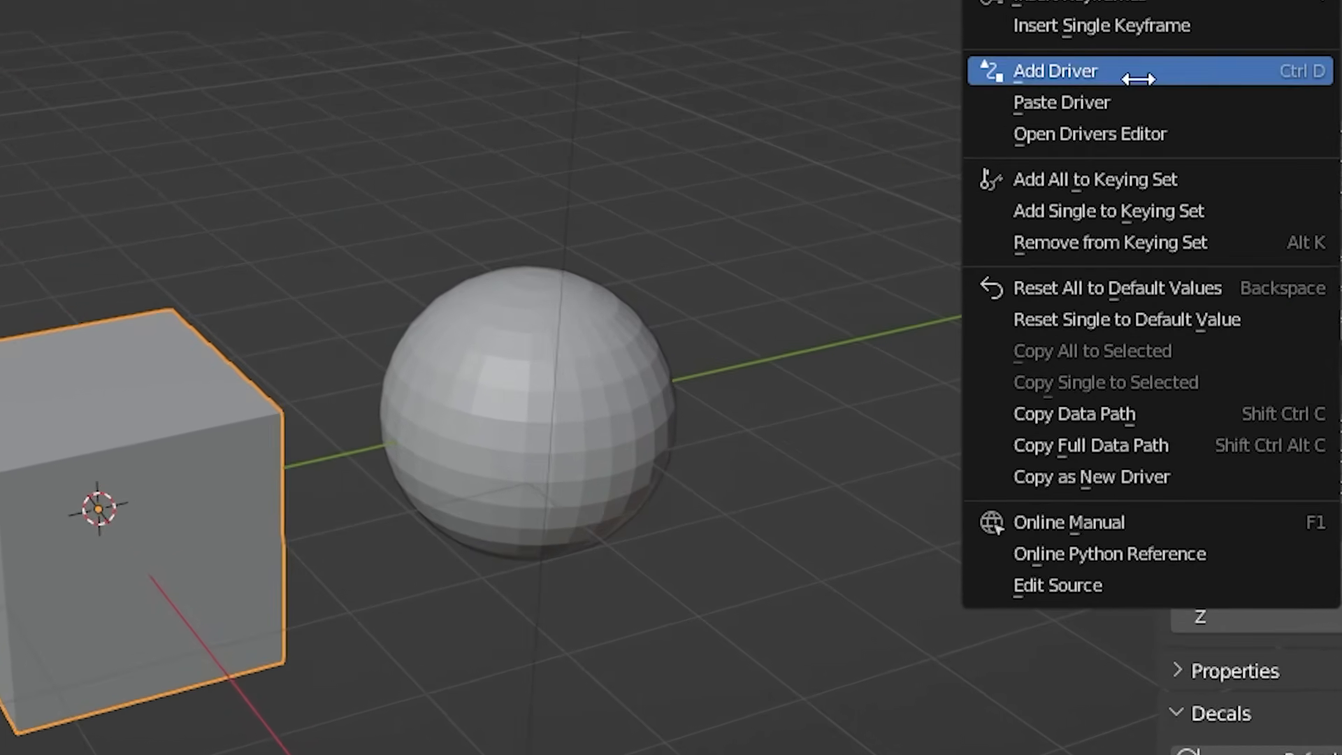
left_click(1046, 90)
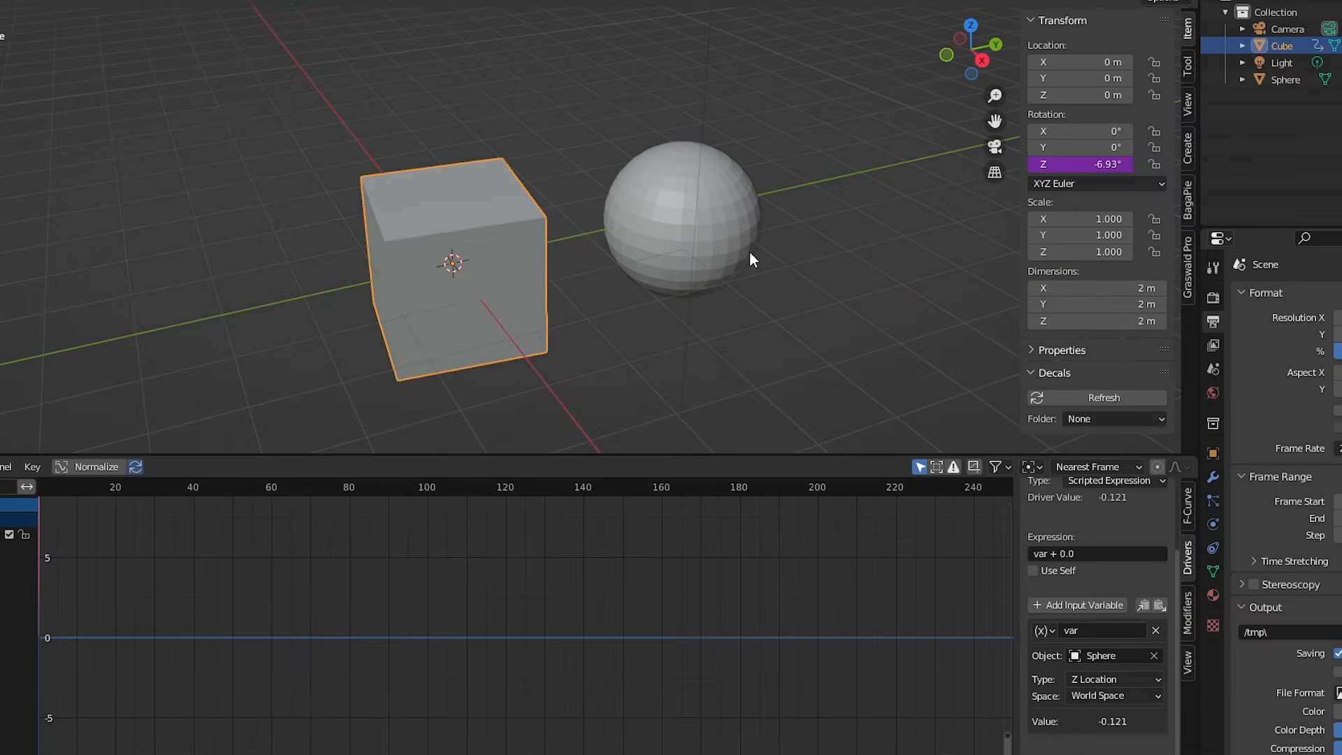
- Select the sphere and move it up and down along the Z axis to drive the cube's rotation
left_click(750, 256)
key("g")
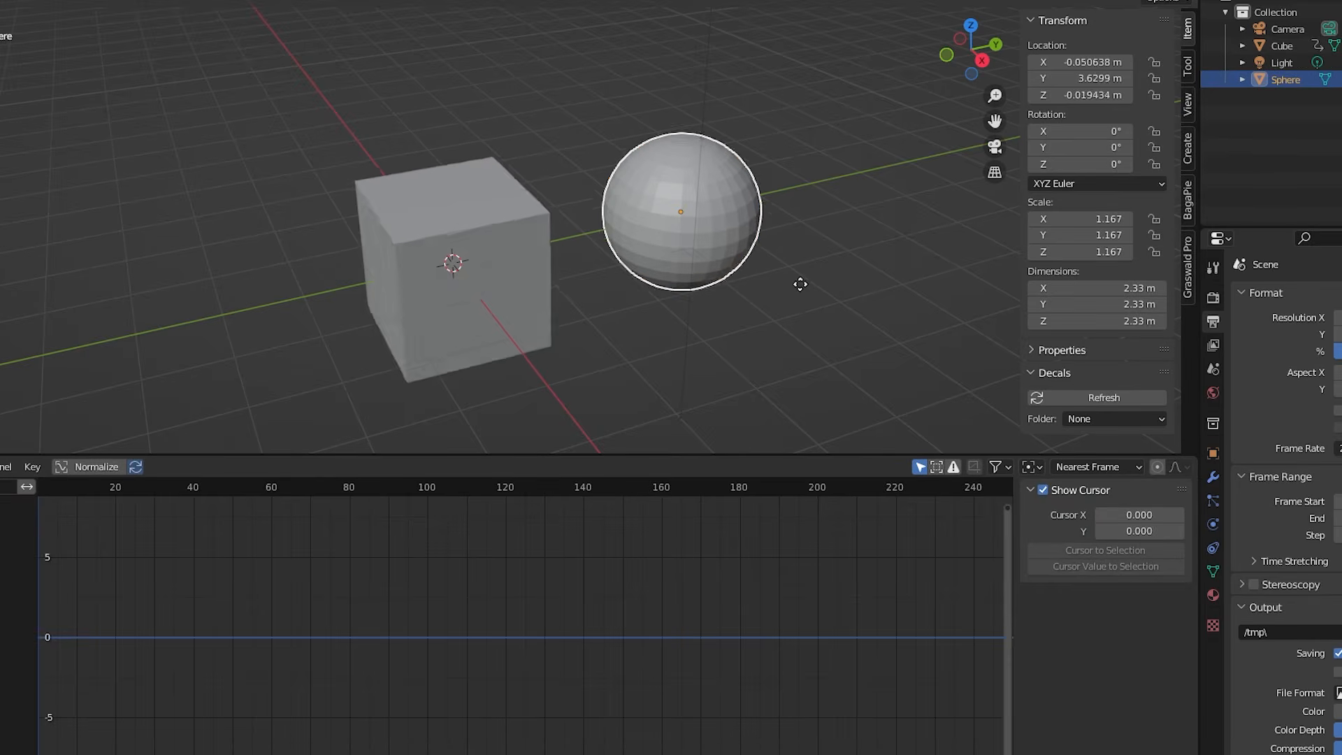
key("z")
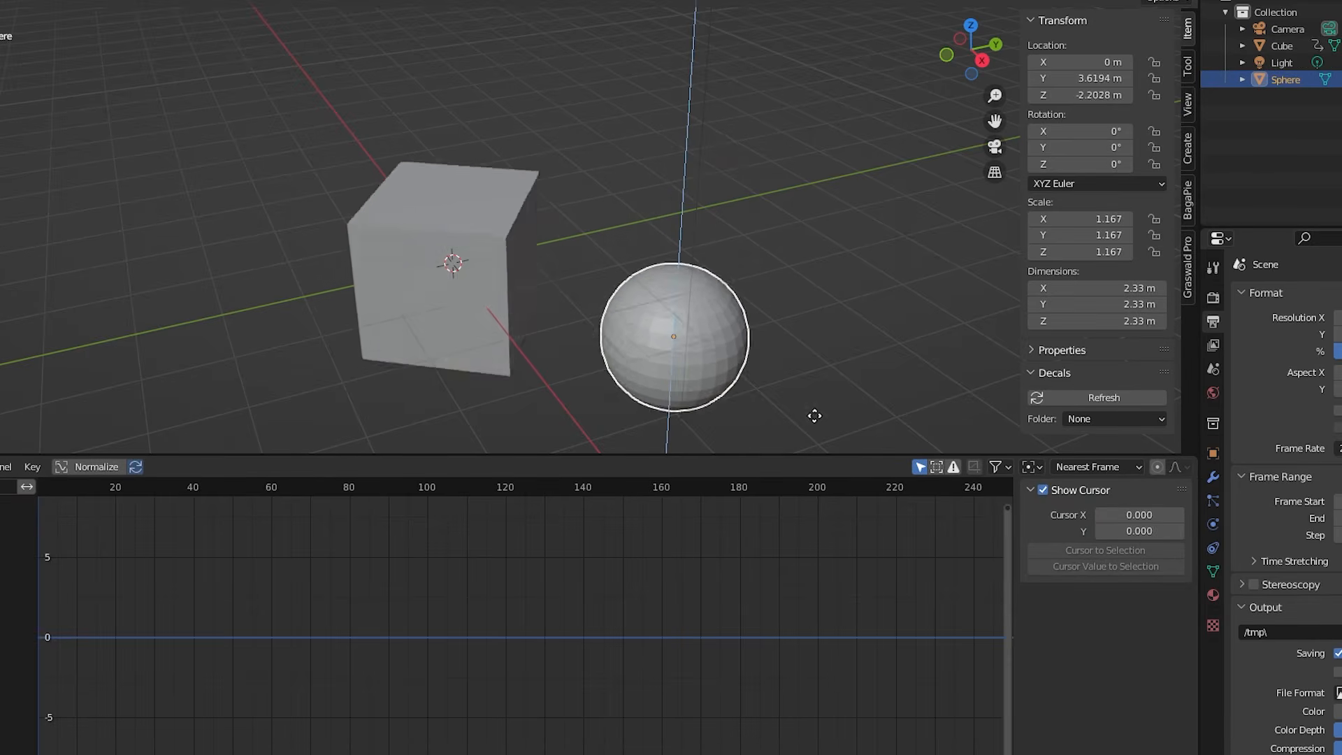
left_click(810, 254)
key("g")
key("z")
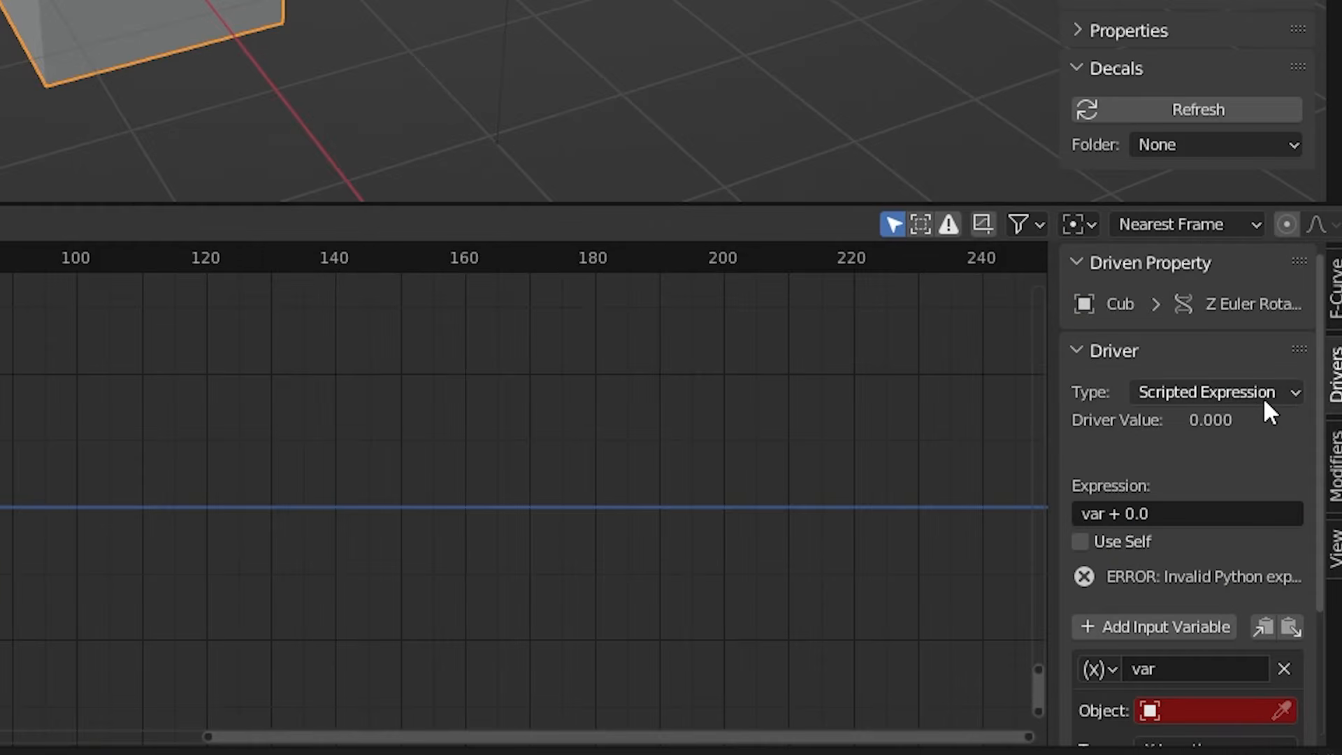
- Examine the cube driver's scripted expression and input variable settings, and move the sphere to test the driven rotation
scroll(1264, 397, "down", 4)
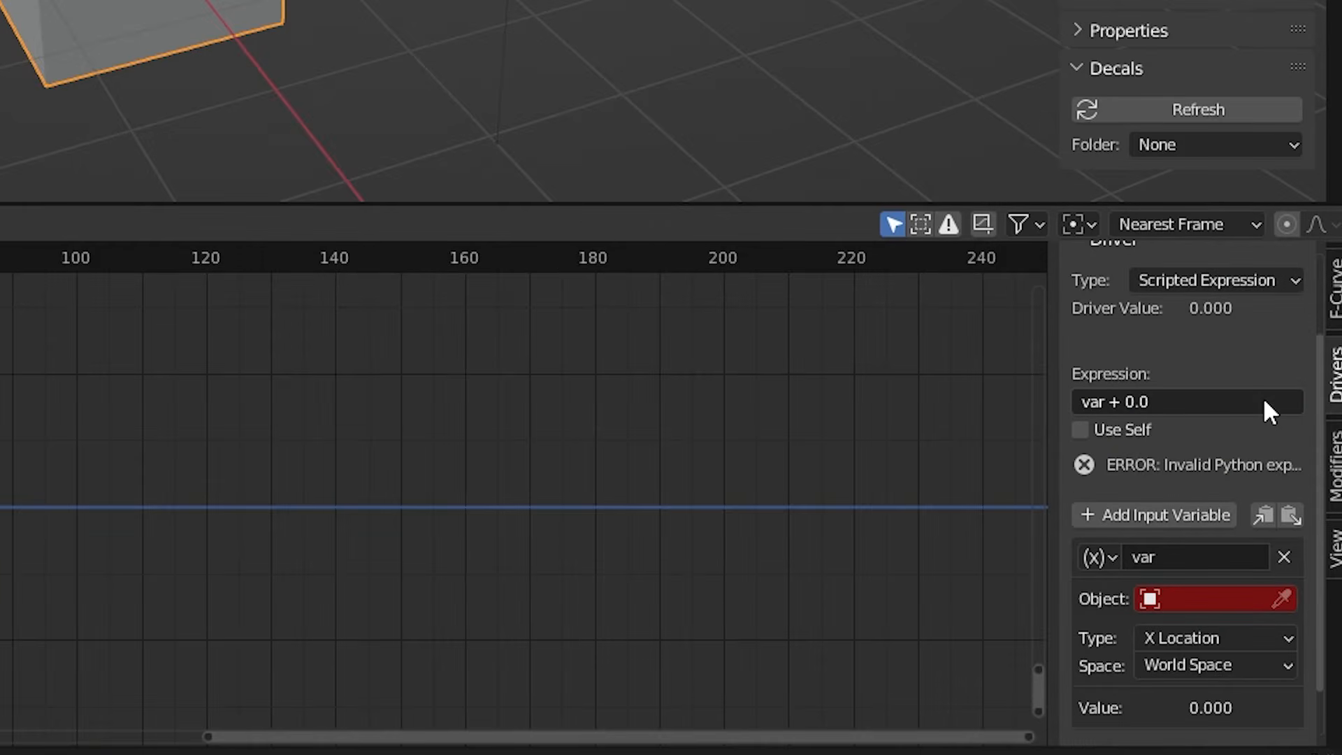
left_click(1198, 402)
left_click(1190, 400)
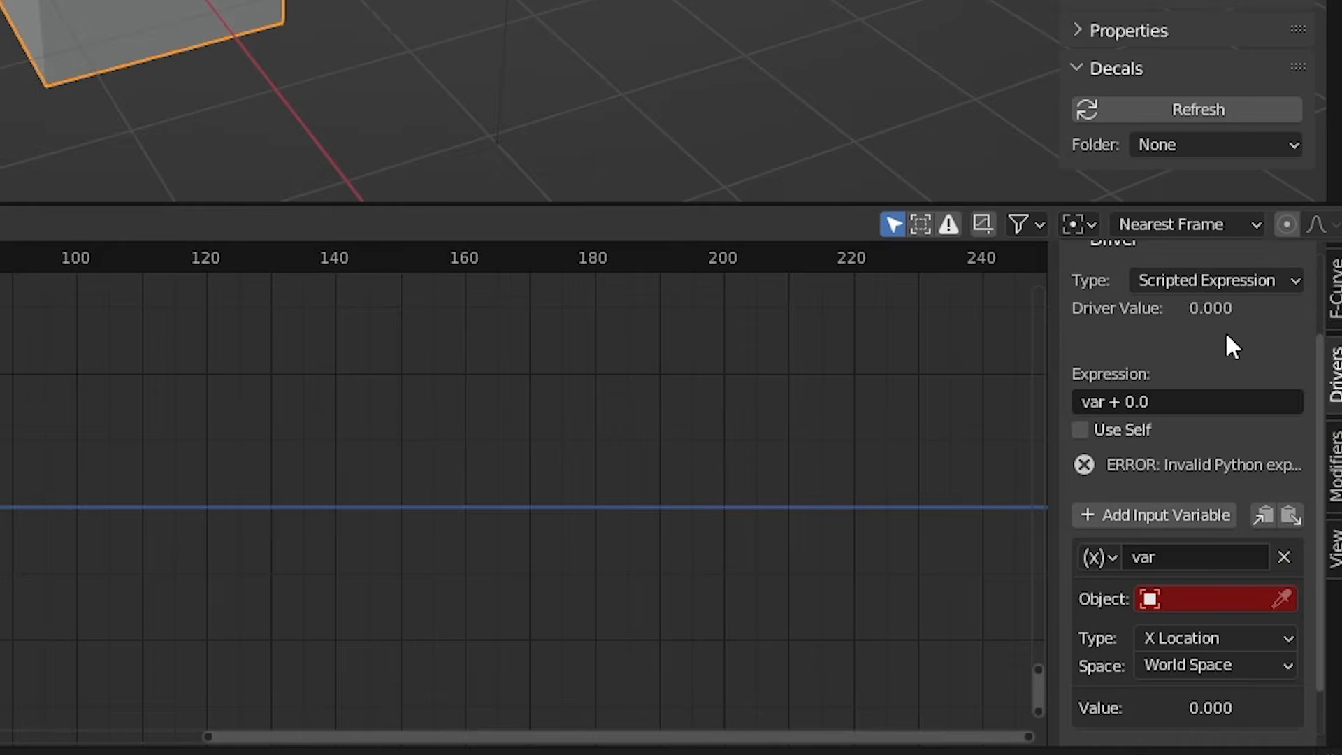
scroll(1225, 345, "down", 2)
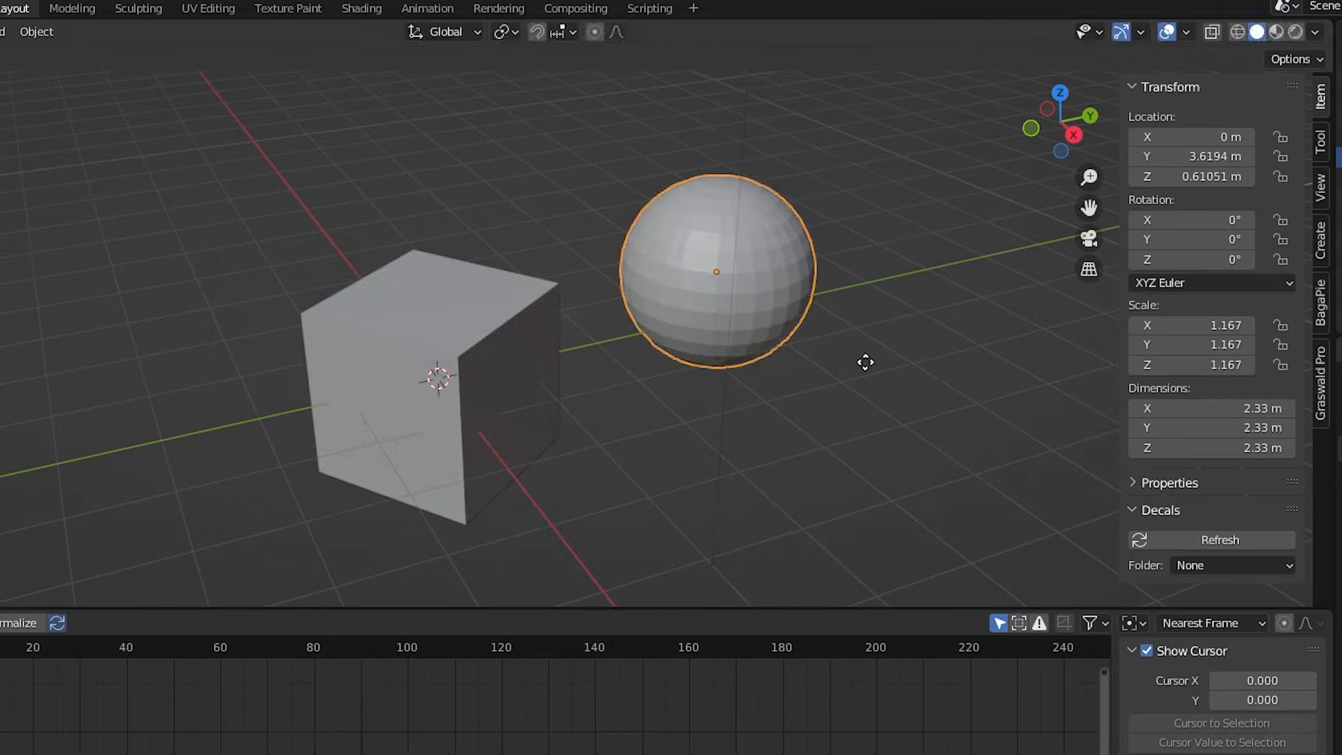
key("g")
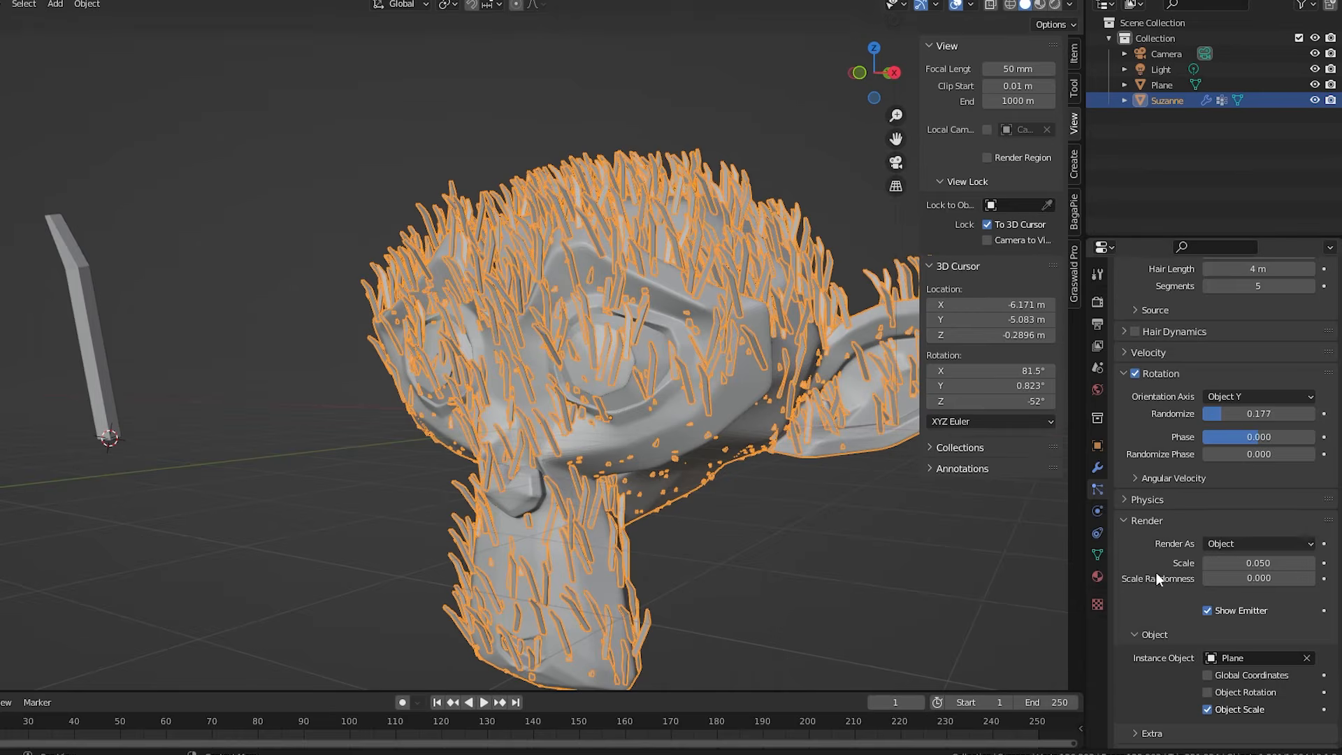
- Assign the Hair vertex group to the Density of Suzanne's particle system
scroll(1155, 572, "down", 10)
left_click(1258, 572)
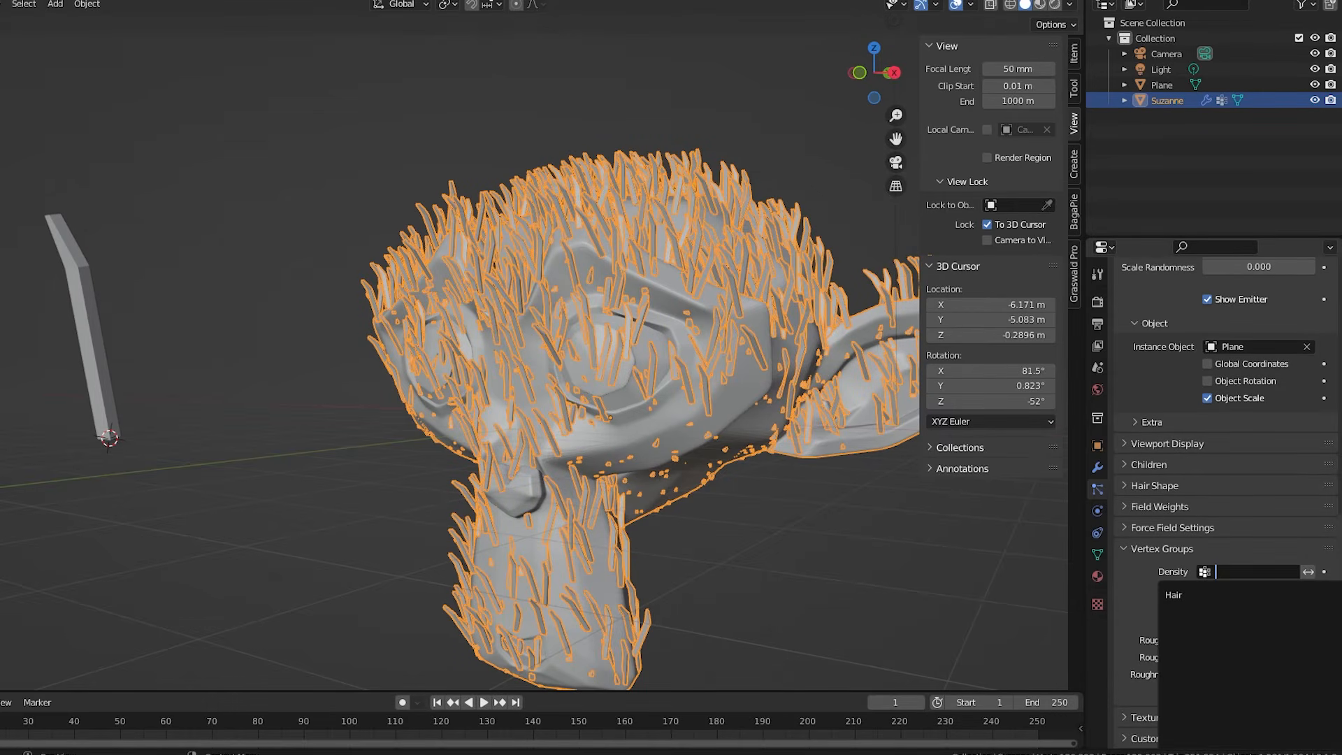
left_click(1181, 595)
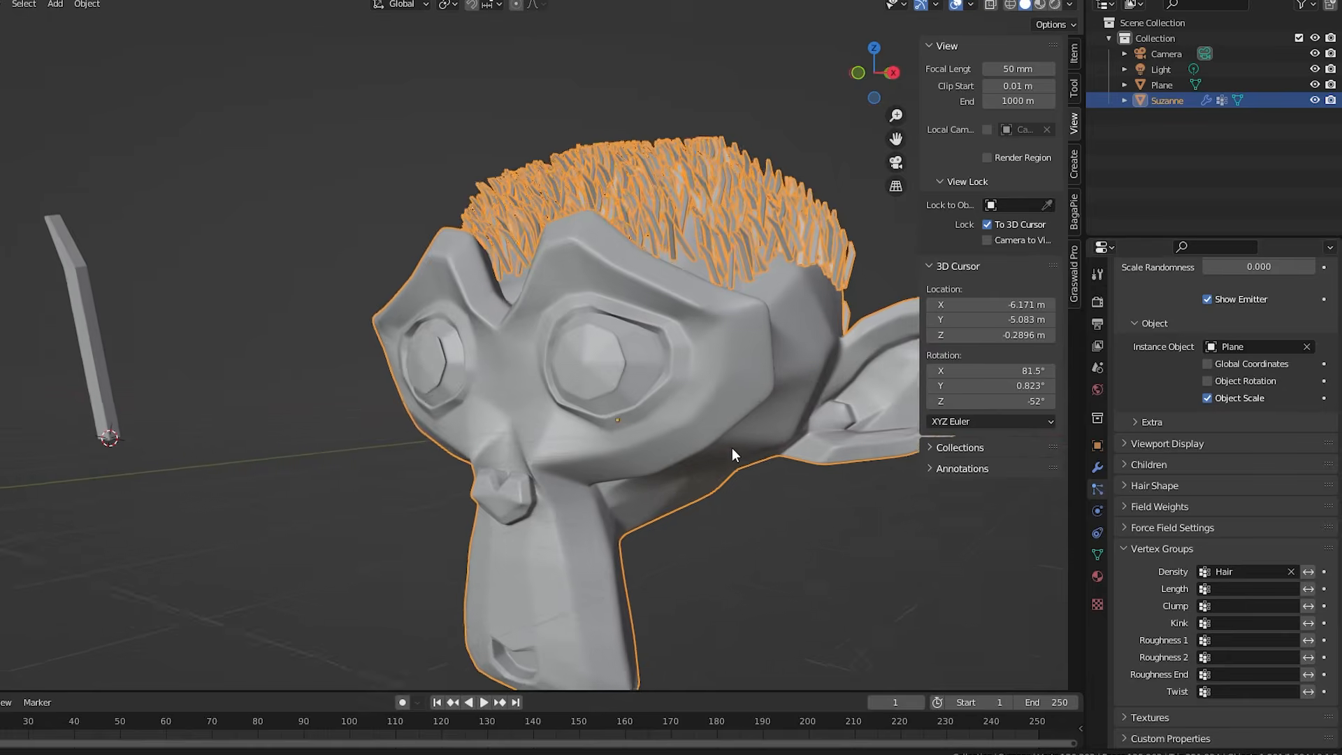
scroll(724, 450, "down", 5)
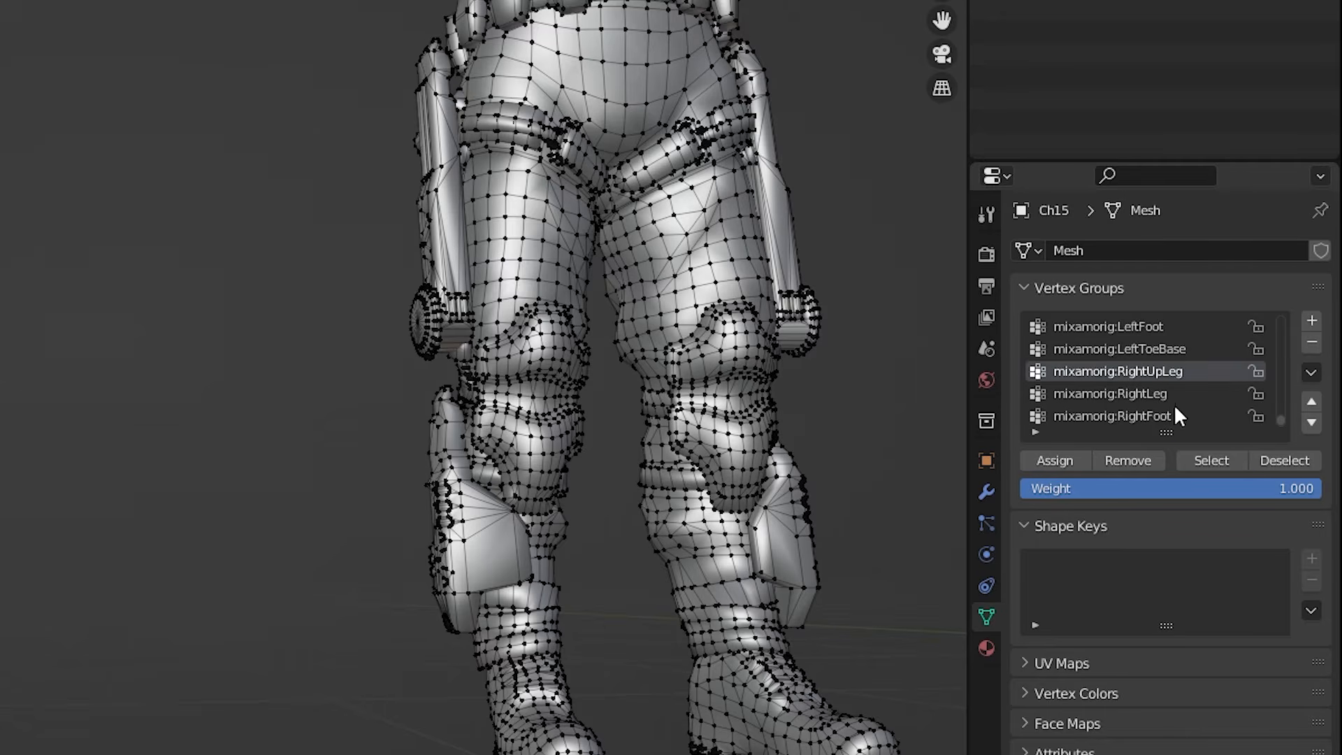
- Select the character mesh vertices belonging to the mixamorig:RightUpLeg and mixamorig:RightLeg vertex groups
left_click(1201, 463)
left_click(1152, 394)
left_click(1206, 456)
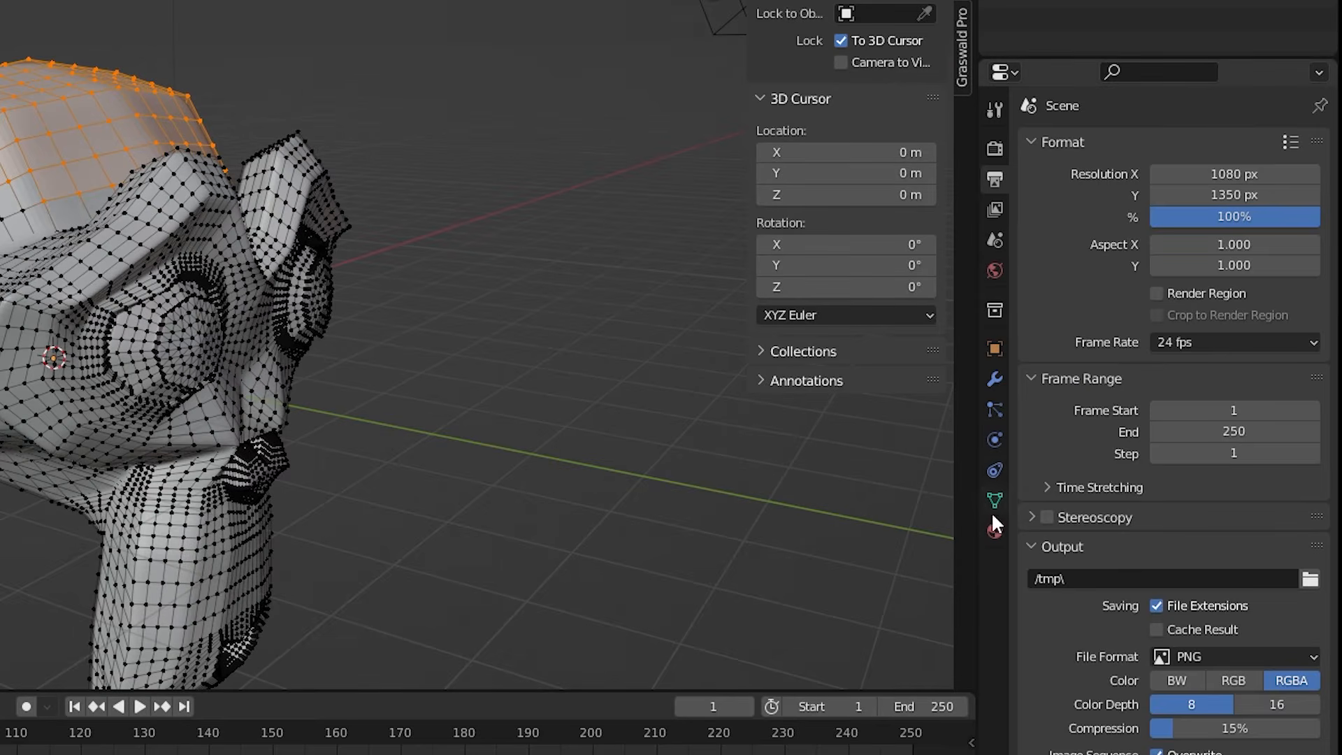
- Create a vertex group named Hair on Suzanne and assign the selected top-of-head vertices to it
left_click(993, 509)
left_click(1311, 213)
double_click(1105, 218)
type("Hair")
key("Return")
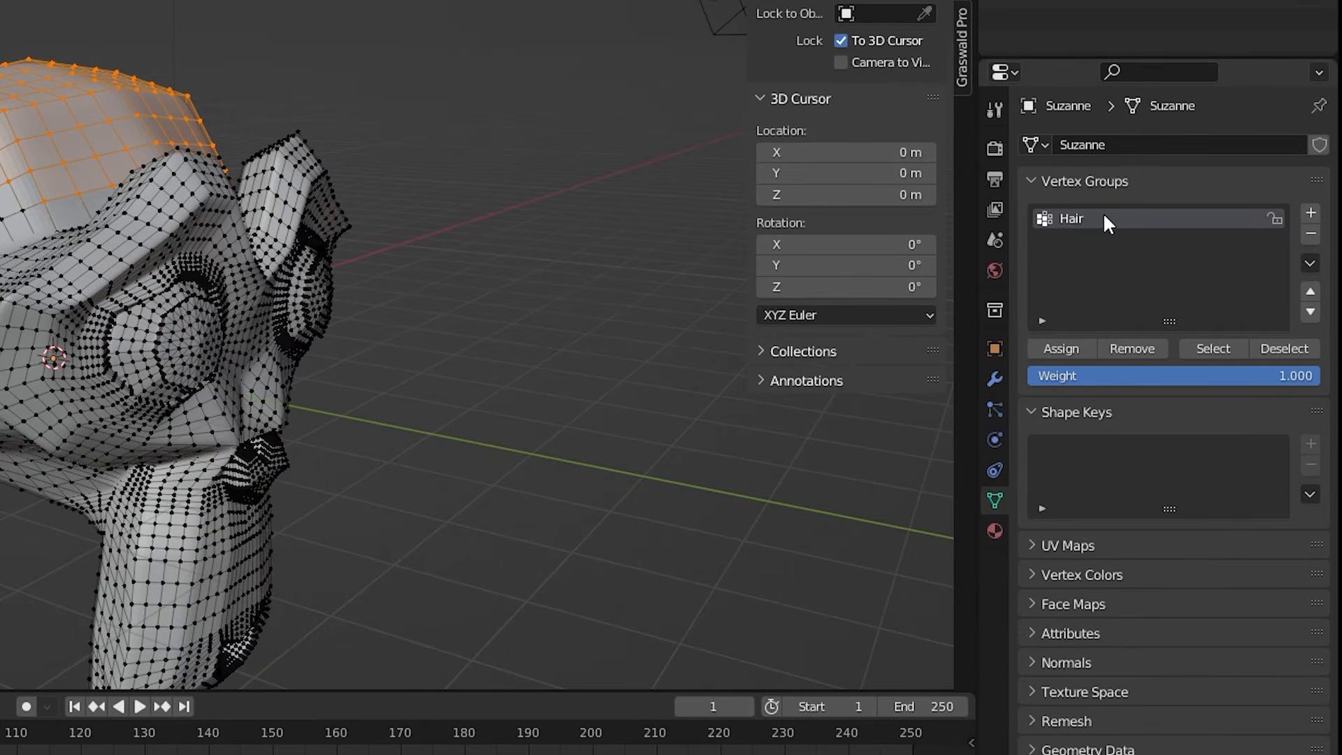
left_click(1070, 345)
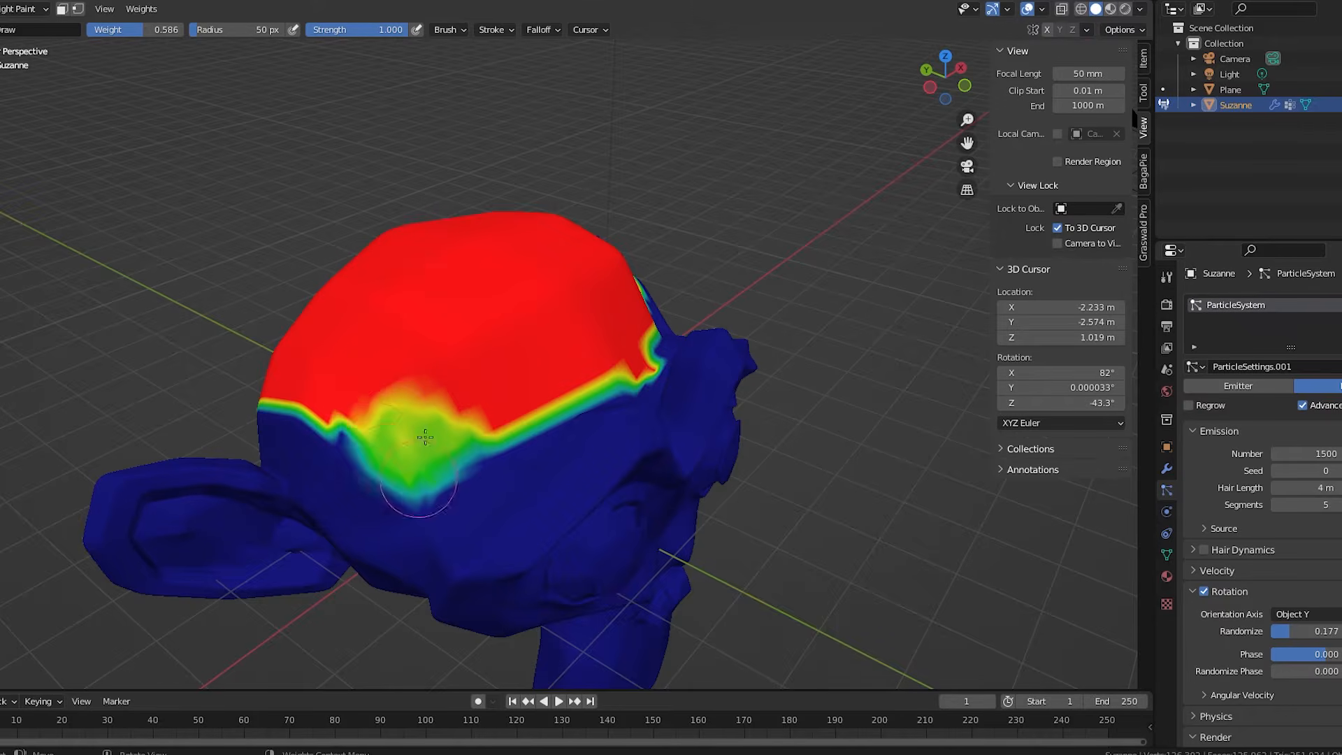
- Weight-paint the edges of the red hair area on Suzanne's head with a weight of 0.586
mouse_move(364, 420)
left_mouse_down()
mouse_move(301, 420)
mouse_move(524, 433)
mouse_move(635, 364)
left_mouse_up()
mouse_move(629, 336)
middle_mouse_down()
mouse_move(510, 375)
mouse_move(402, 329)
middle_mouse_up()
left_click_drag(356, 433, 504, 487)
middle_click_drag(504, 487, 433, 475)
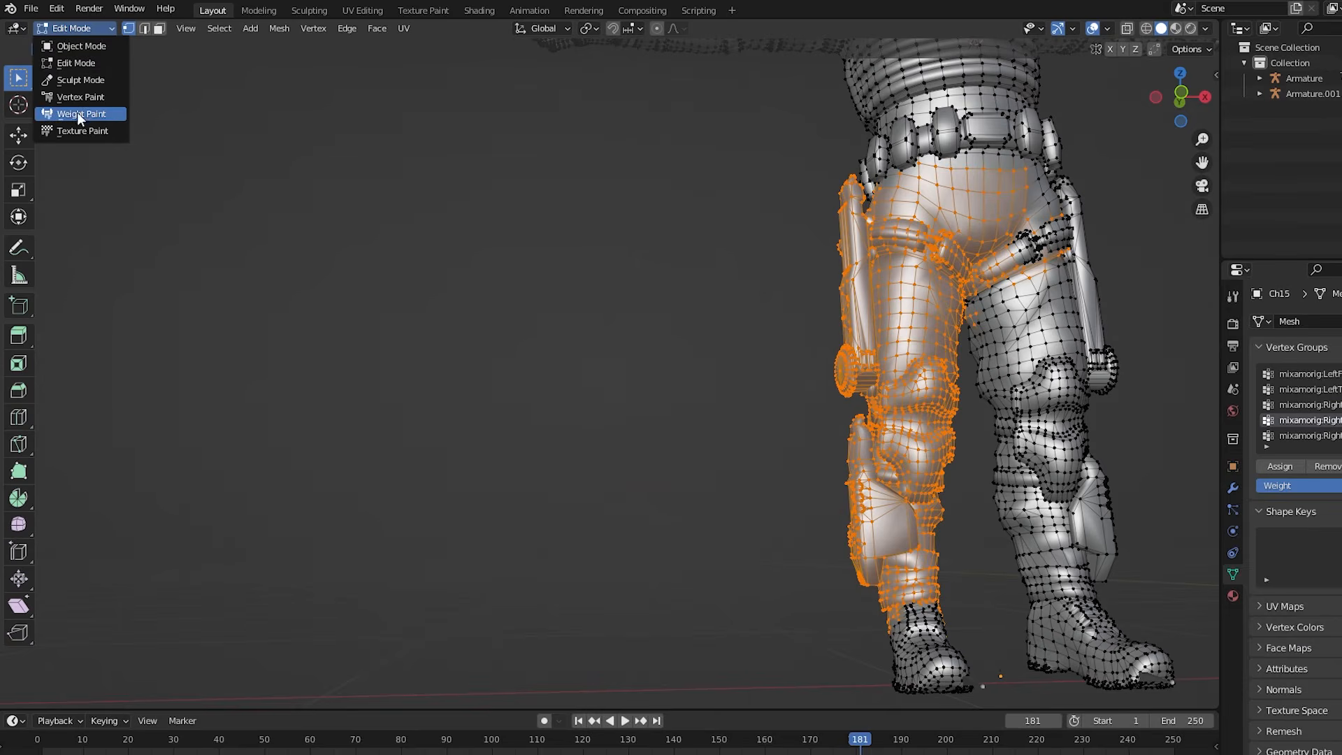
- Switch the character mesh from Edit Mode to Weight Paint and inspect the weights on the legs
left_click(81, 115)
mouse_move(915, 549)
middle_mouse_down()
mouse_move(977, 524)
mouse_move(1213, 555)
mouse_move(617, 441)
mouse_move(1142, 448)
middle_mouse_up()
scroll(1141, 448, "down", 2)
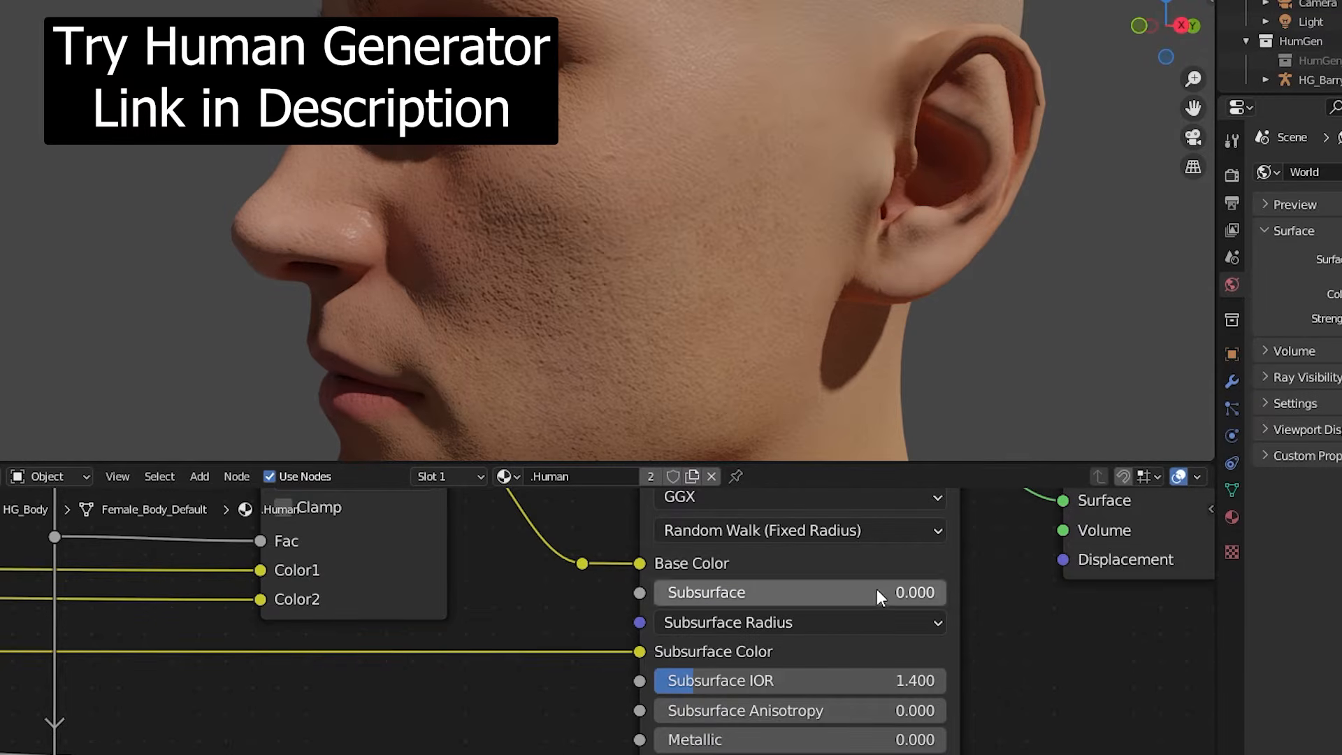
- Set the Subsurface value of the human skin material's shader to 0.05
left_click(877, 589)
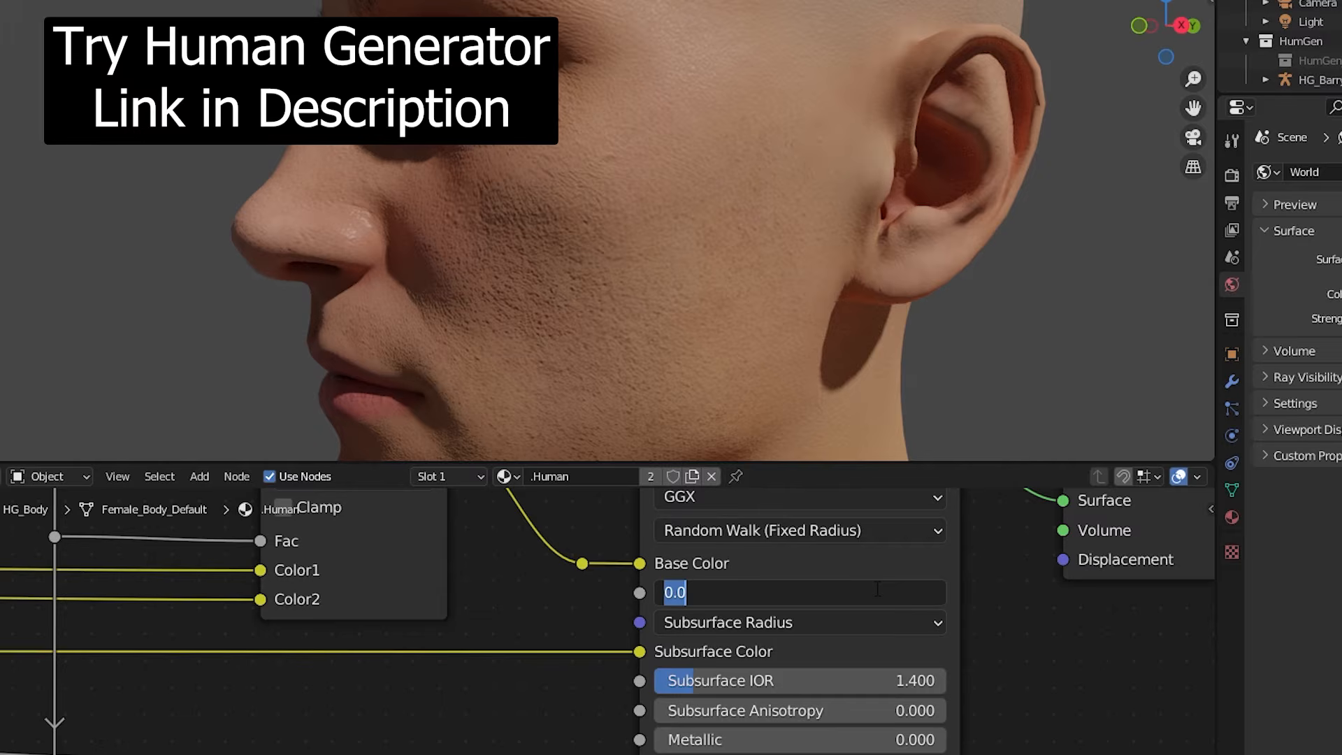
key("BackSpace")
type(".05")
key("Return")
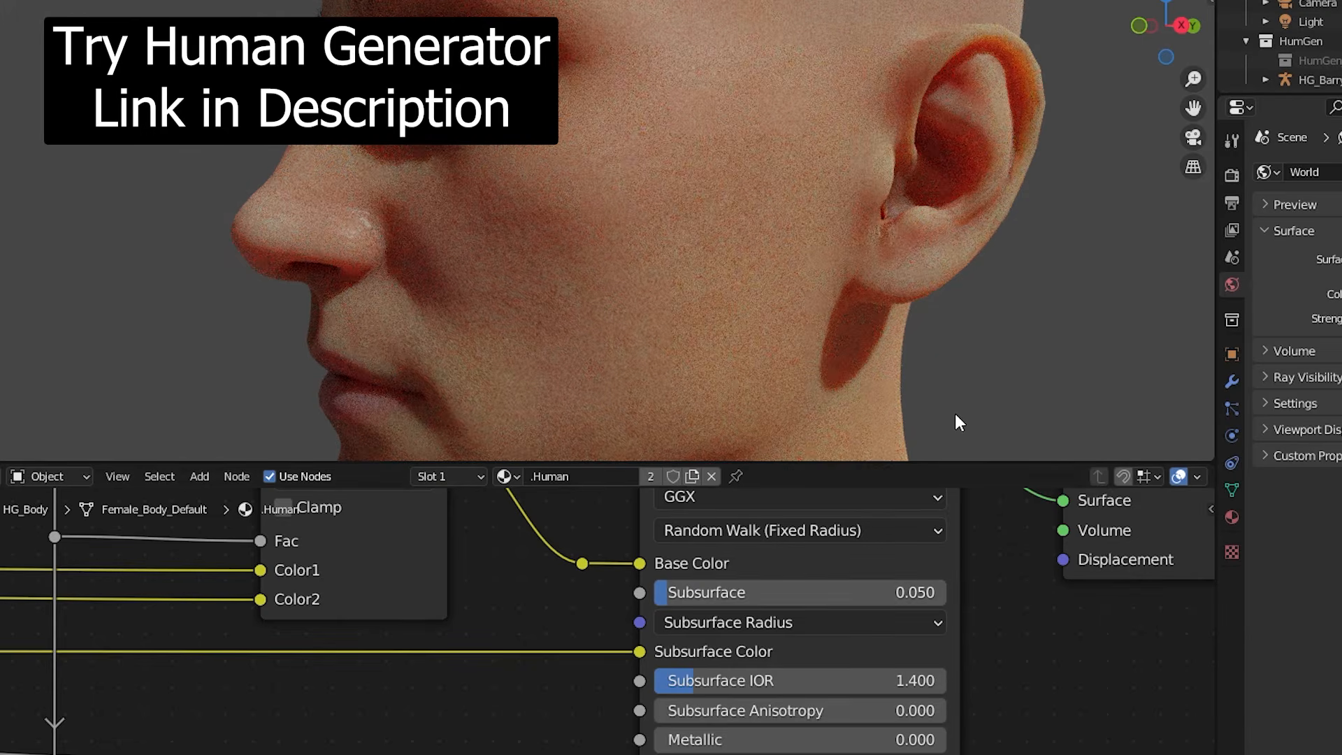
scroll(958, 415, "down", 6)
scroll(929, 390, "up", 1)
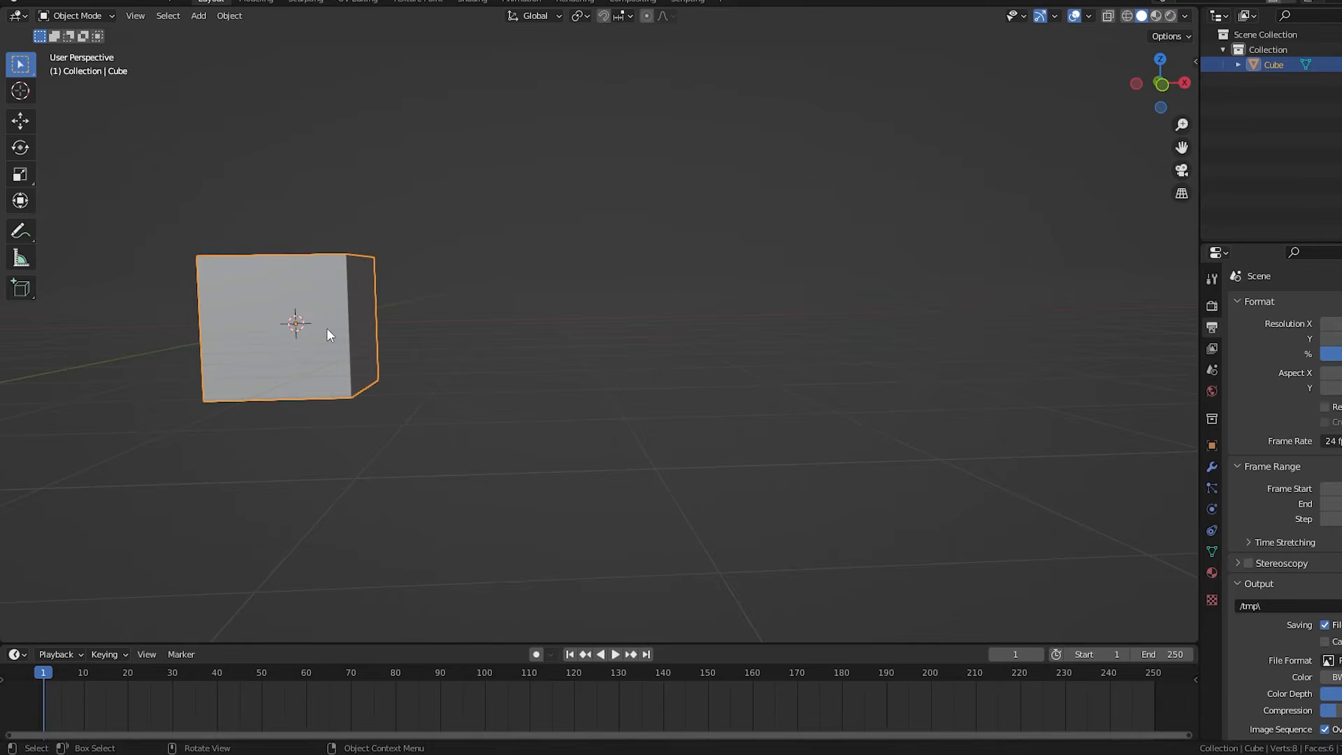
- Animate the cube with location keyframes at frames 1 and 100, moving it along the X axis for the second one
key("i")
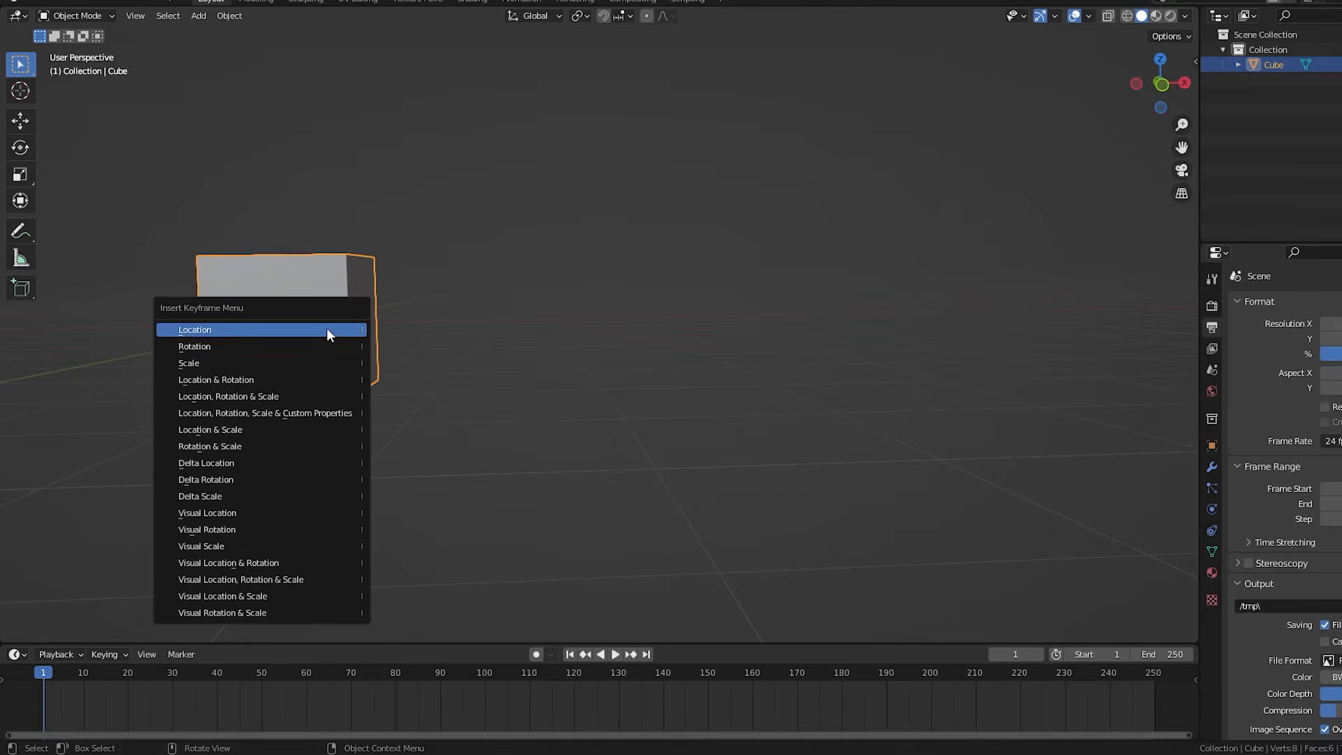
left_click(326, 328)
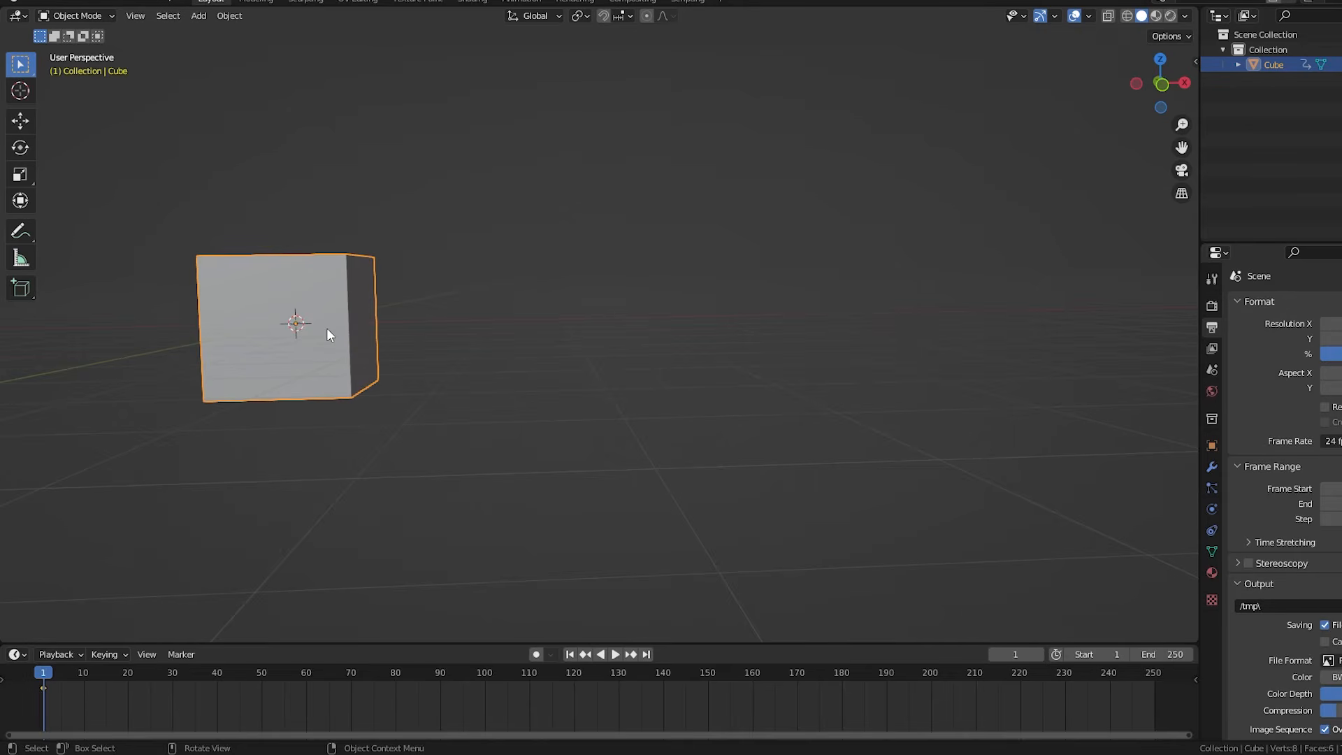
left_click(485, 674)
key("g")
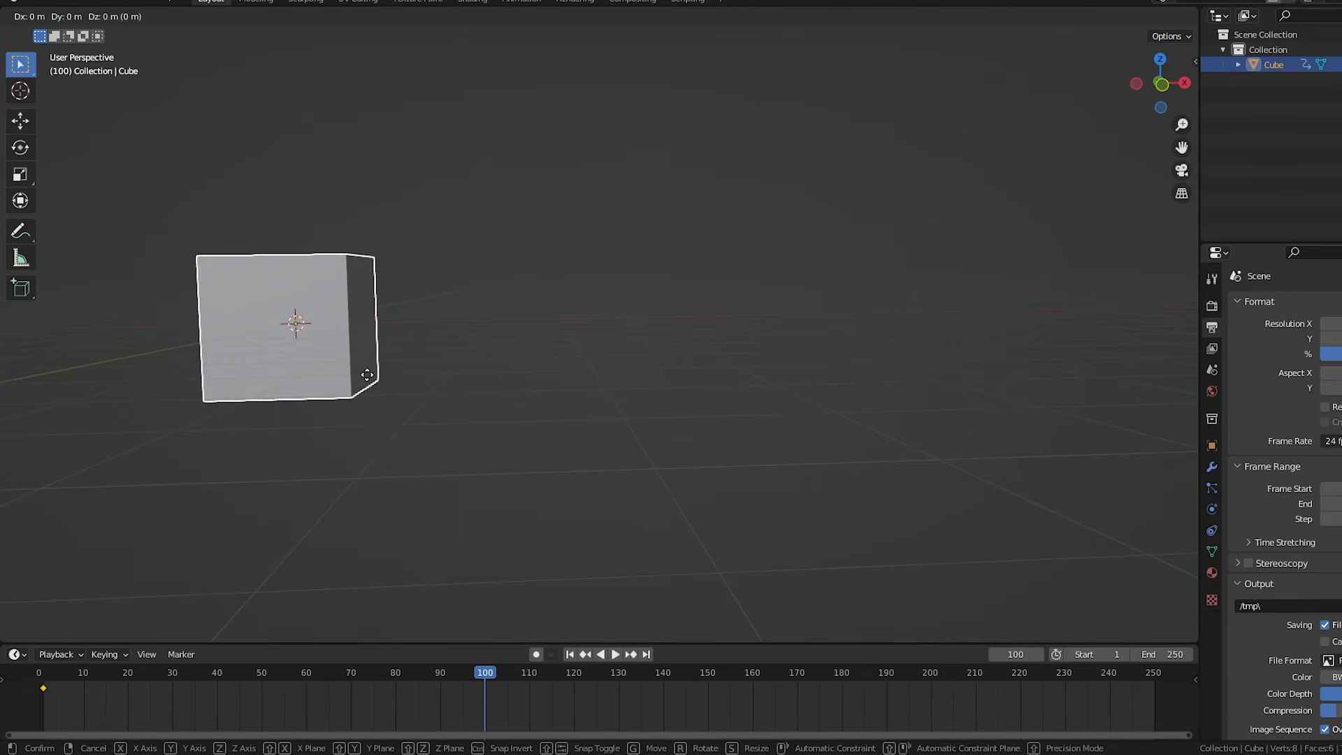
key("x")
left_click(1106, 360)
key("i")
left_click(1106, 351)
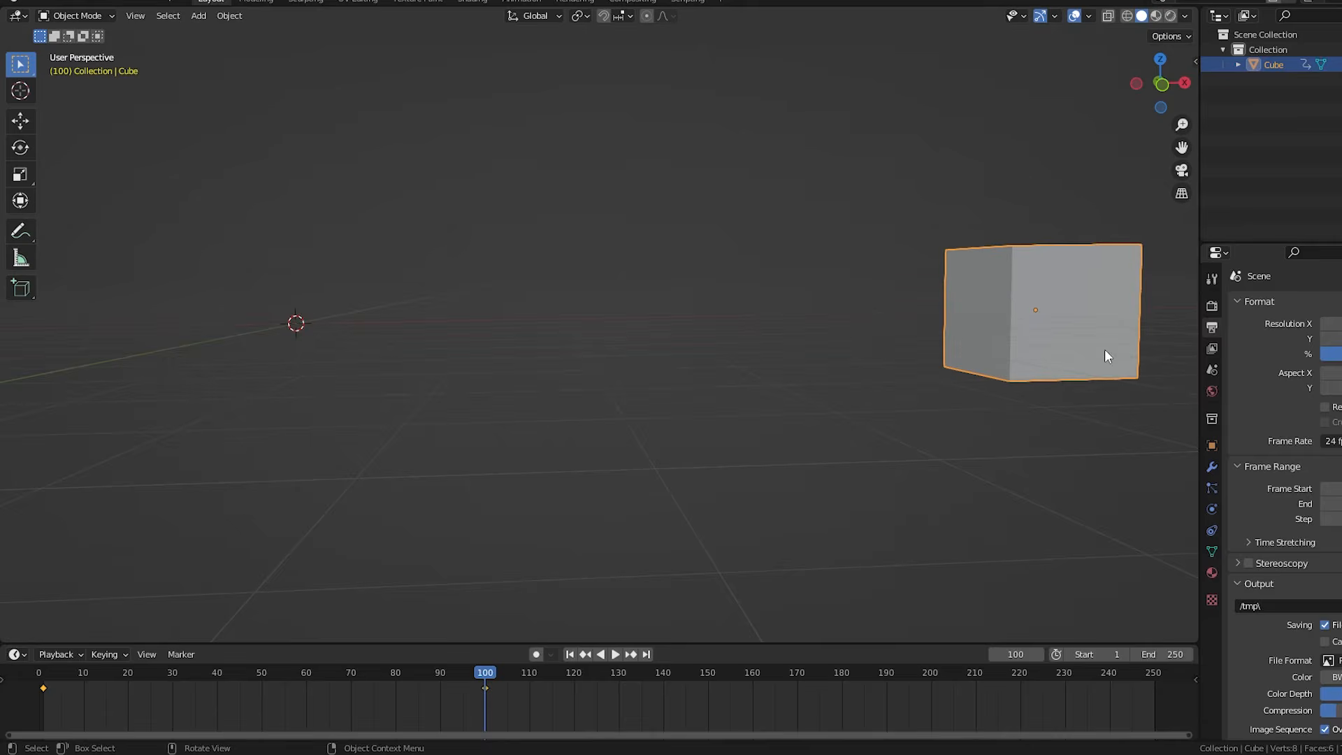
- Play the cube's movement from the first frame, replay it from the start and stop playback
left_click(570, 654)
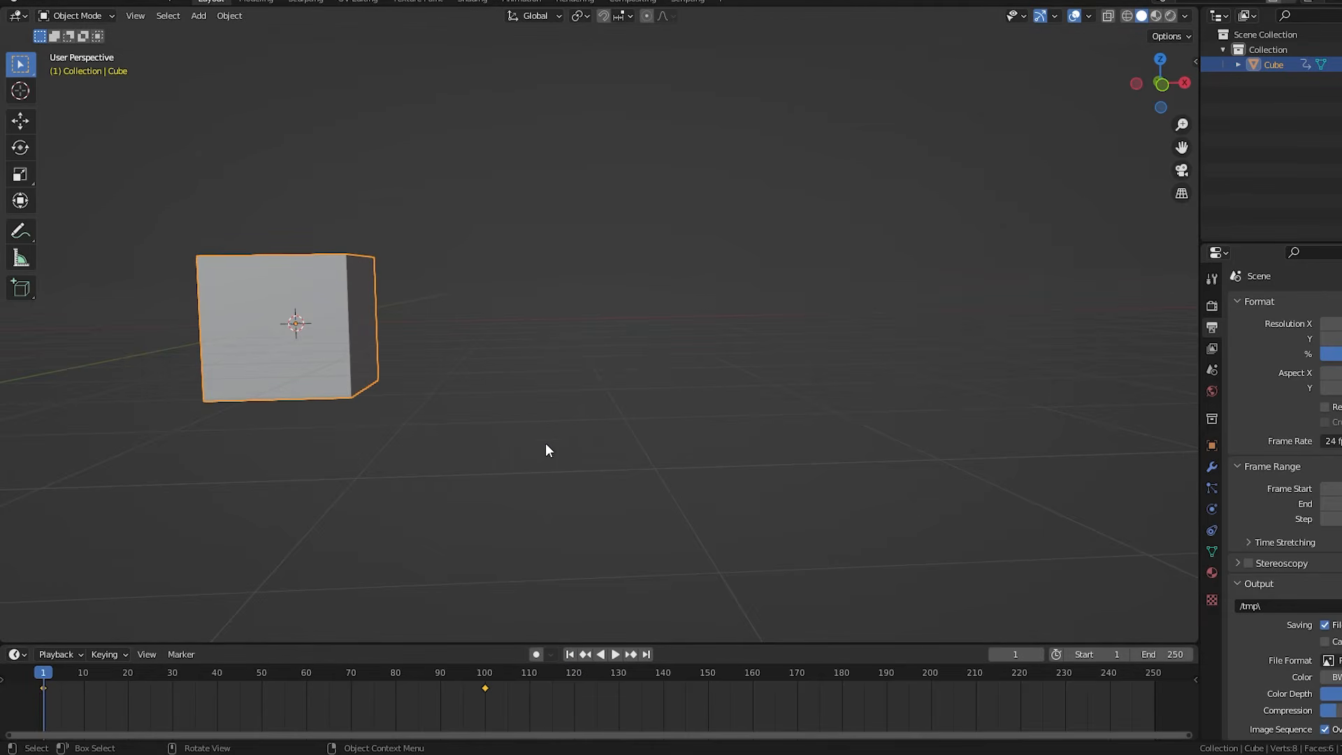
key("space")
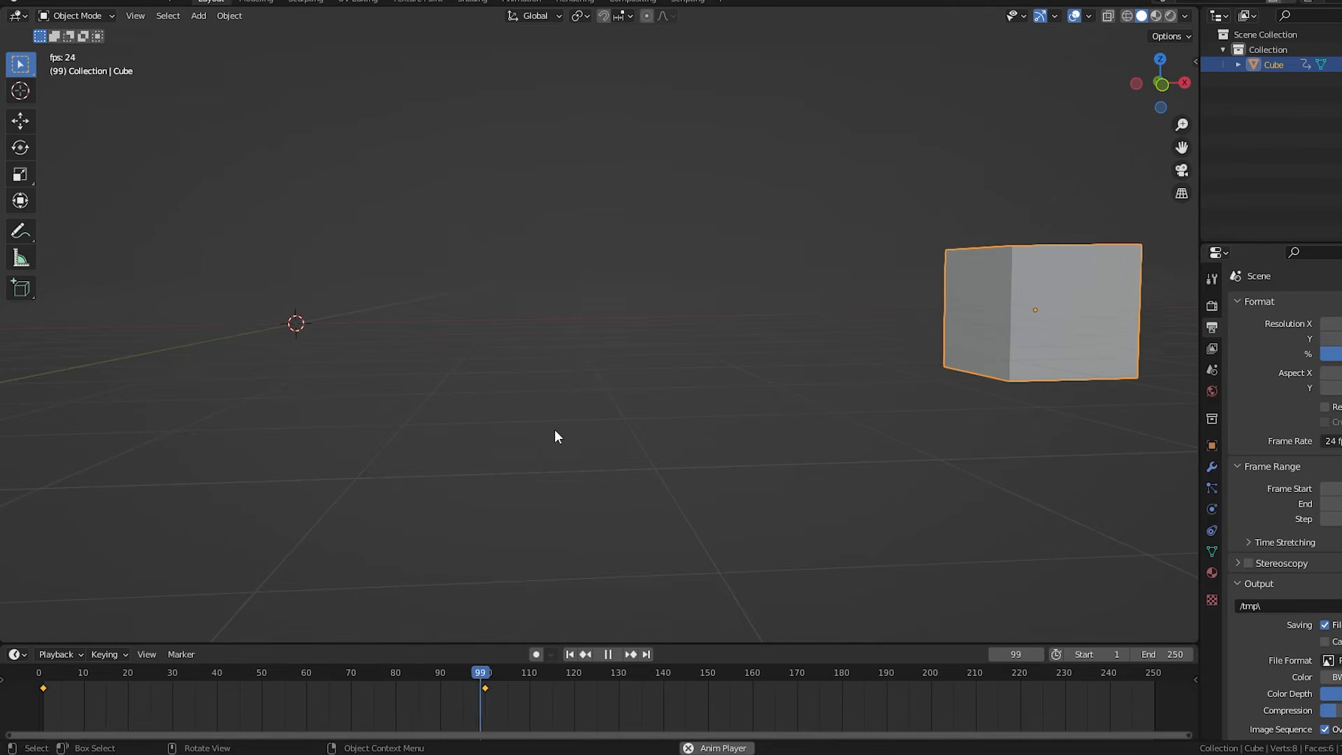
left_click(570, 654)
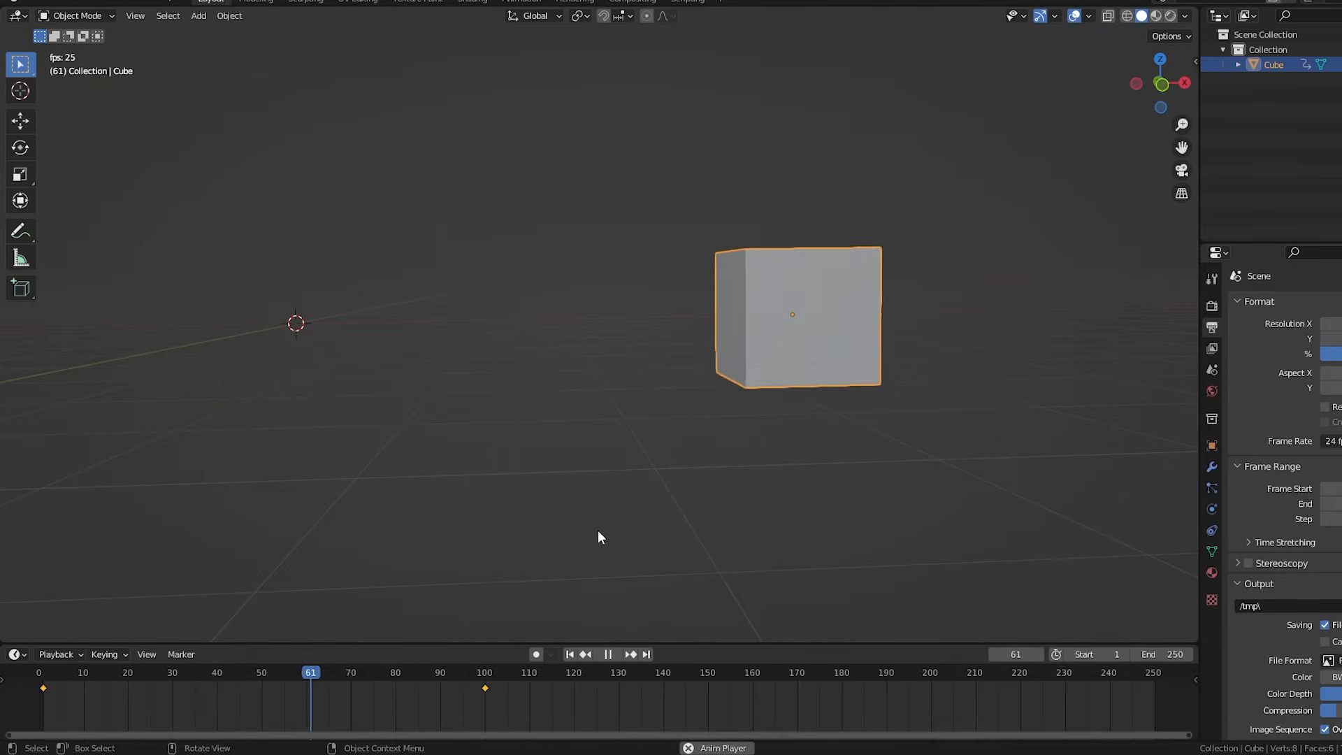
left_click(608, 654)
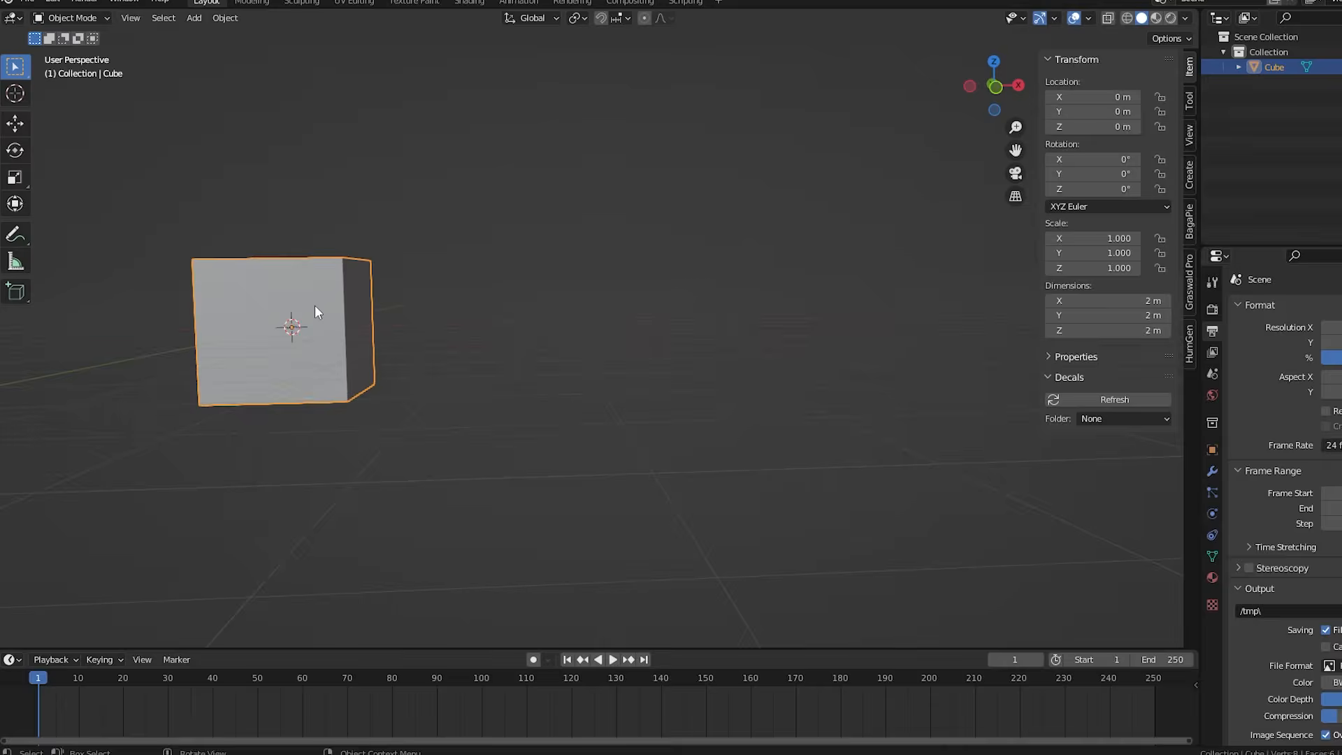
- Animate the cube with location keyframes at frames 1 and 50, moving it along the X axis for the second, and play it from the start
key("i")
left_click(314, 305)
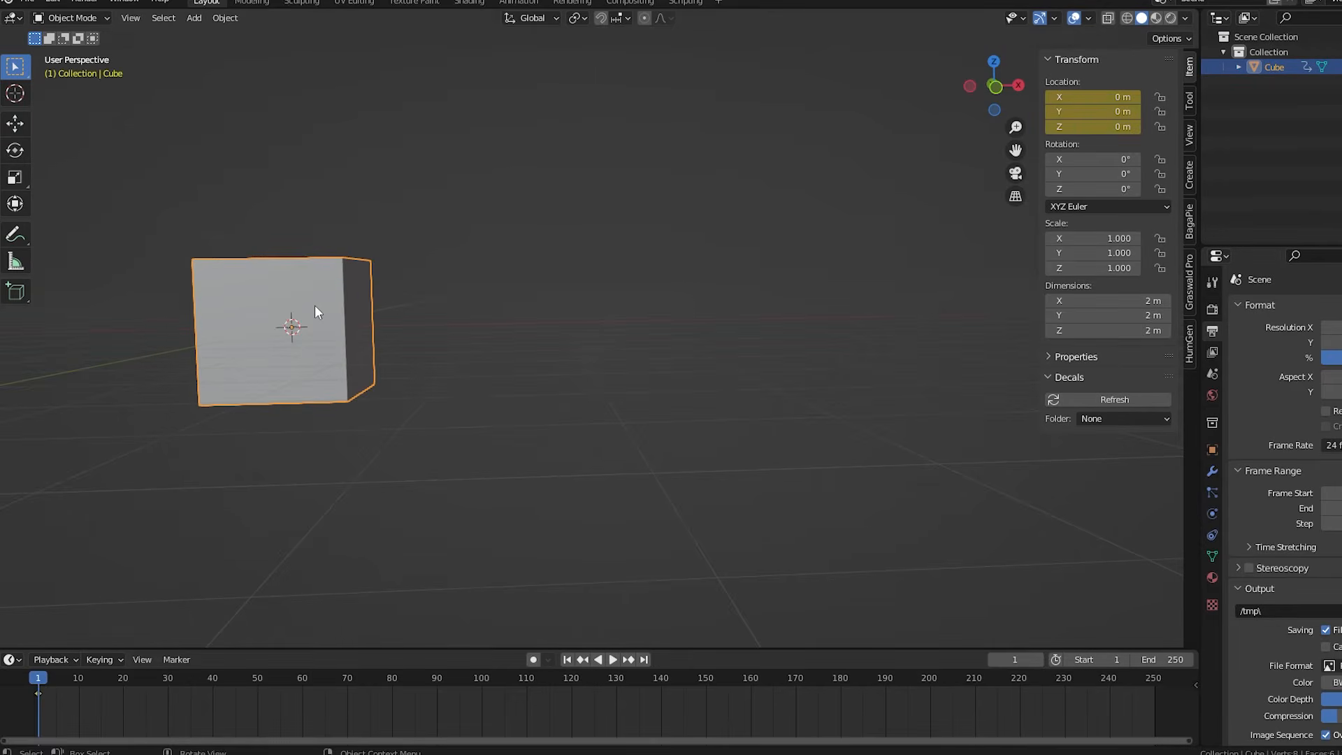
left_click(260, 678)
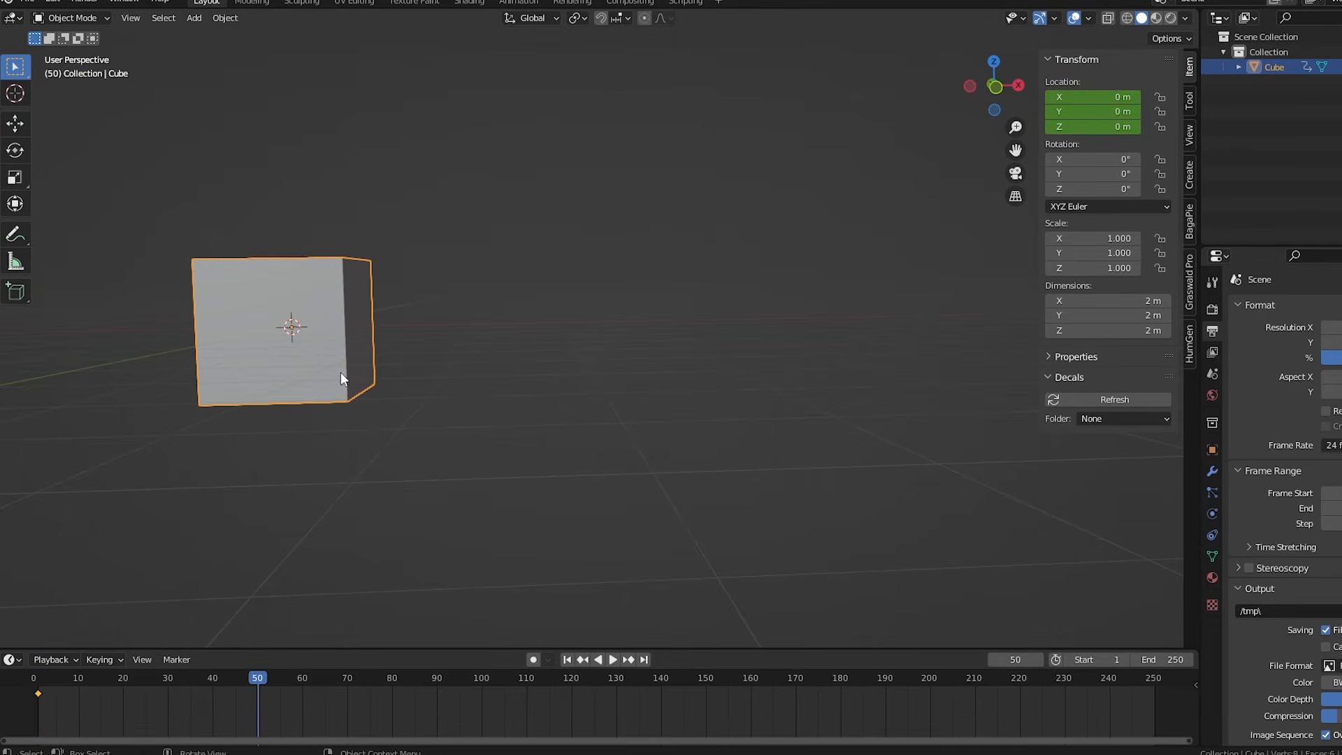
key("g")
left_click(947, 368)
key("i")
left_click(947, 368)
key("shift+Left")
key("space")
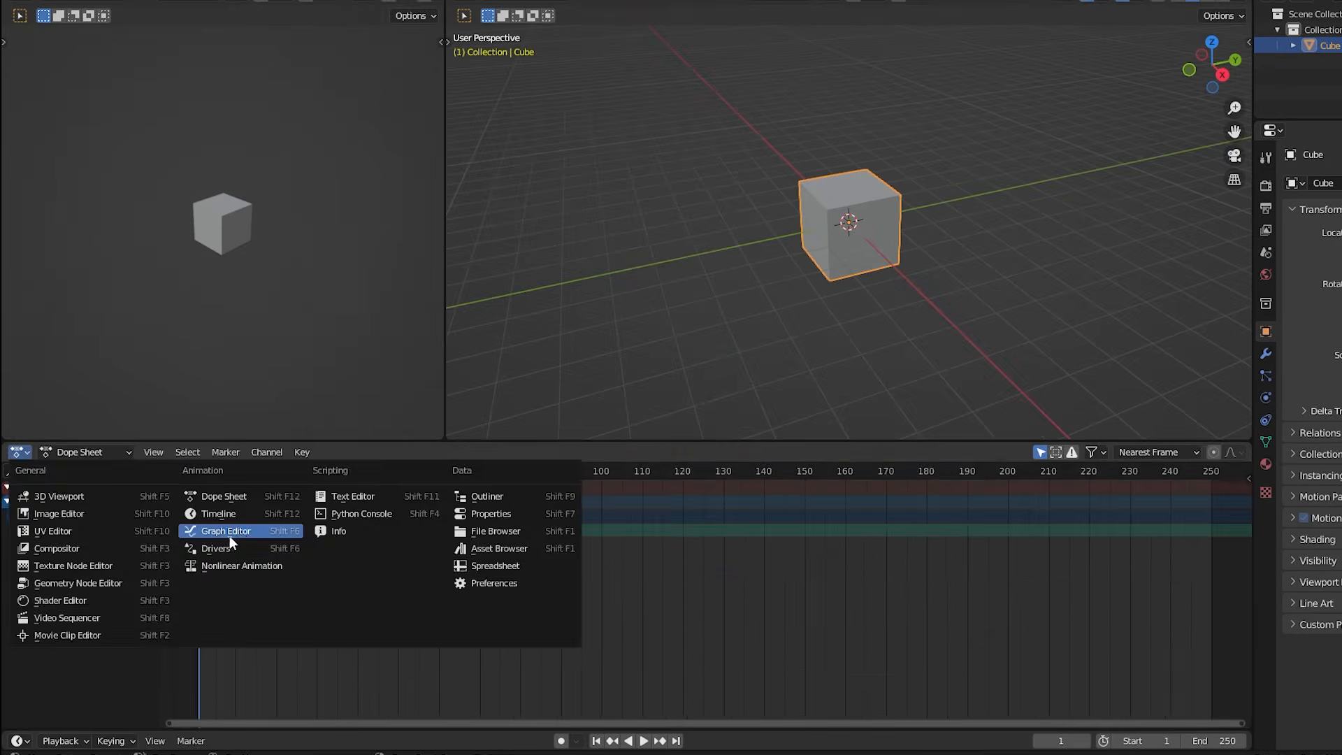
- Switch the Dope Sheet to the Graph Editor, play the cube's animation against its curves and return to the first frame
left_click(233, 532)
scroll(426, 554, "down", 3)
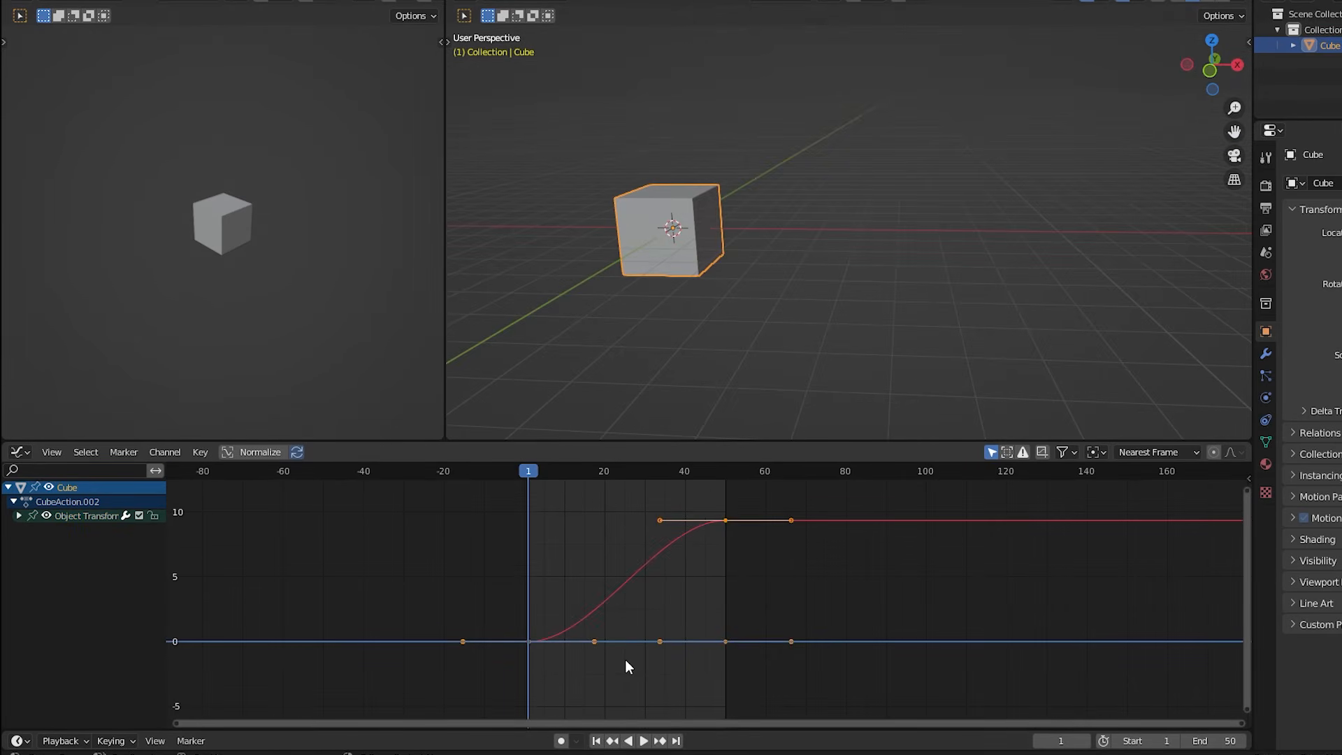
key("space")
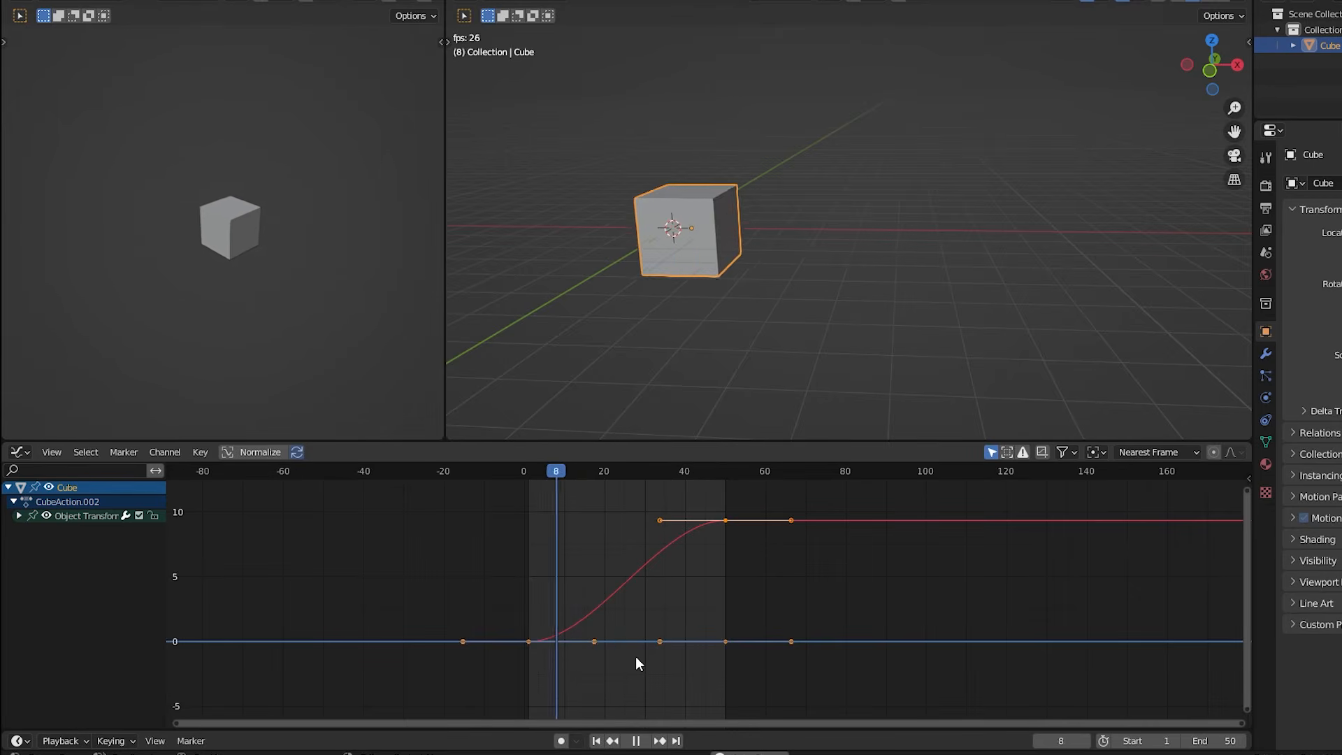
key("space")
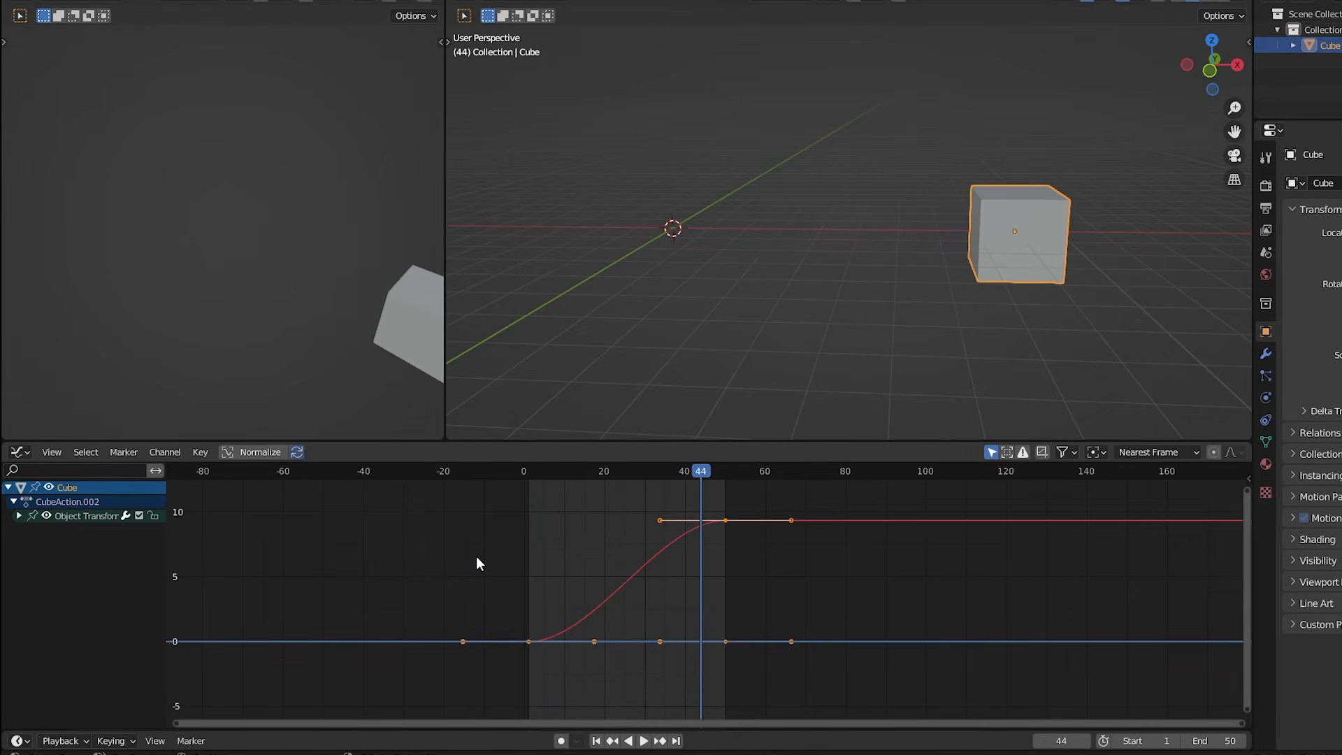
left_click(596, 740)
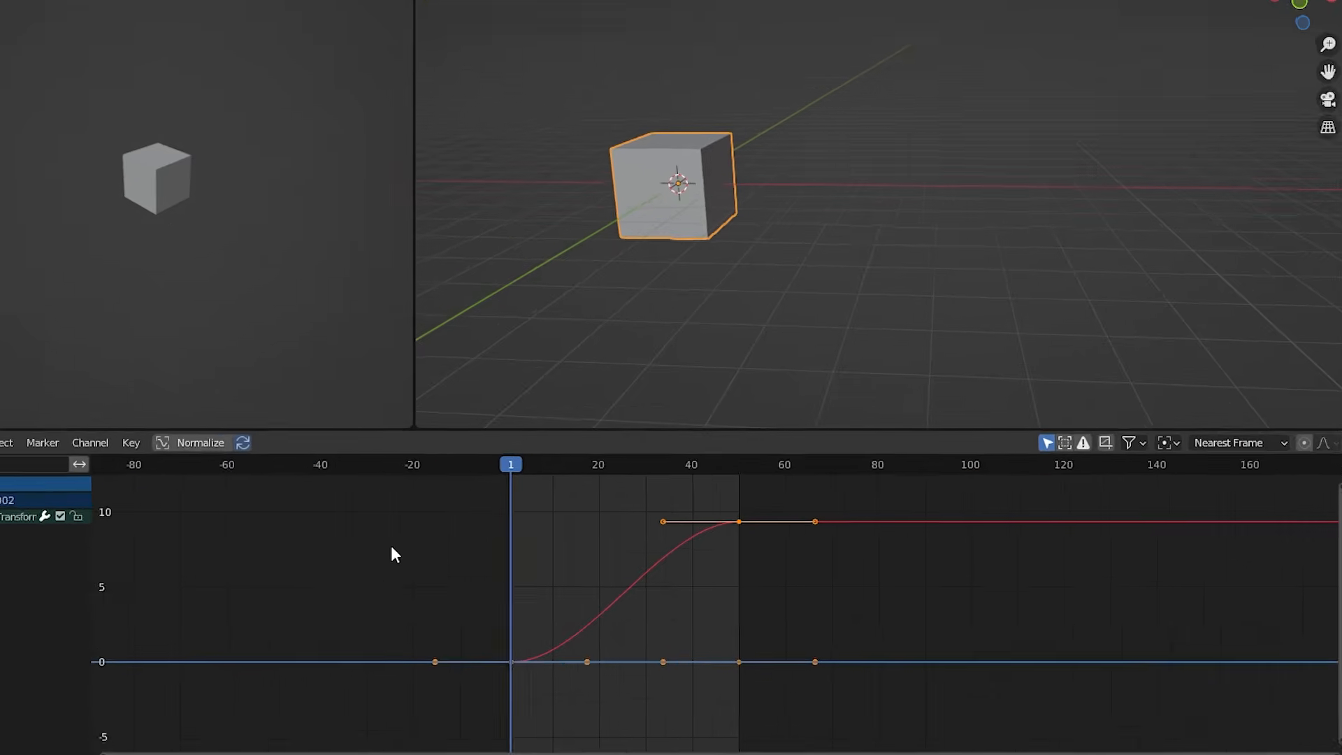
- Set the interpolation of the cube's location keyframes to Linear and play the animation
key("t")
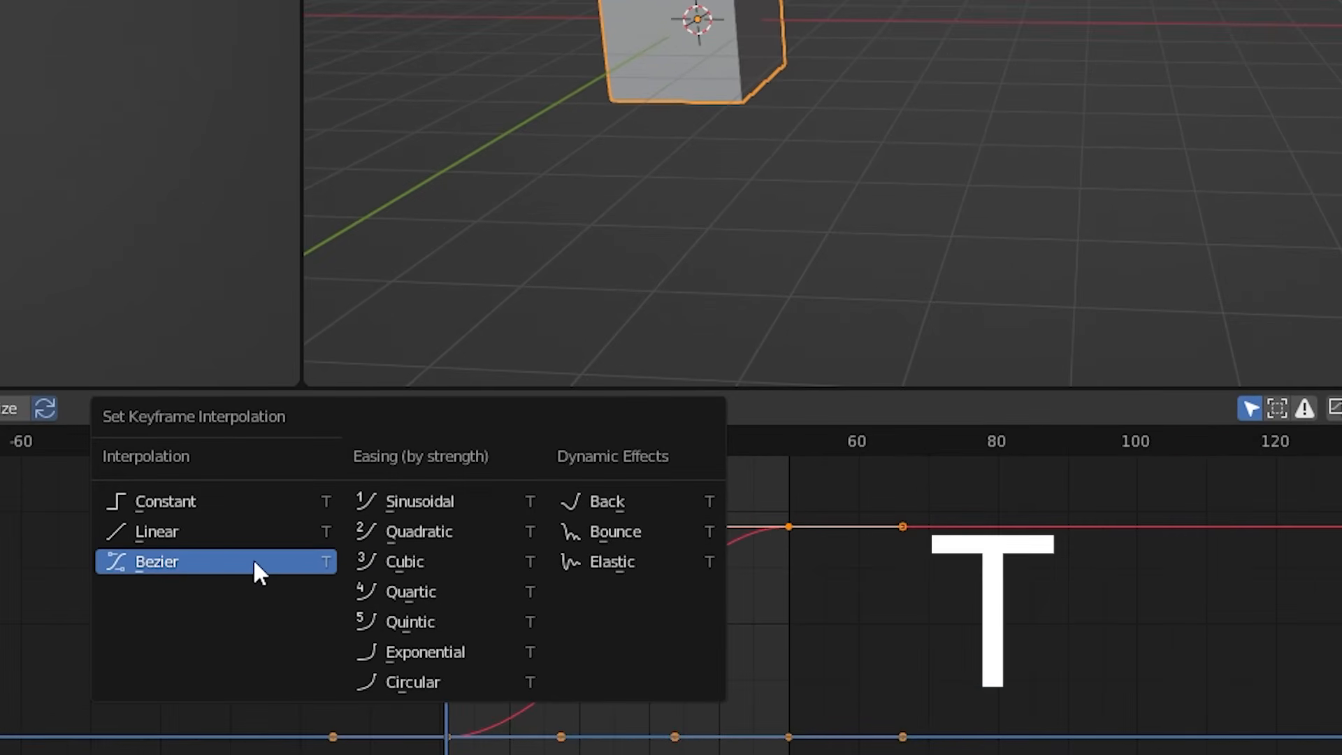
left_click(224, 531)
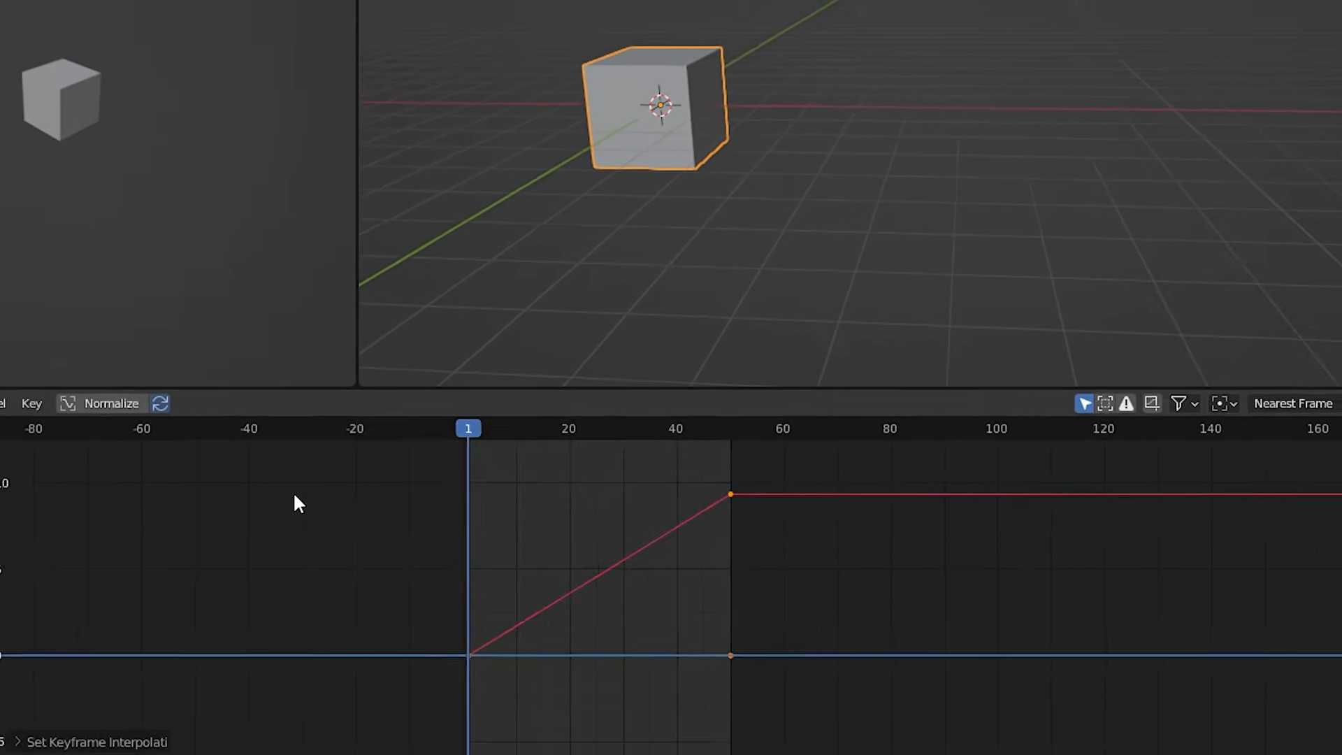
key("space")
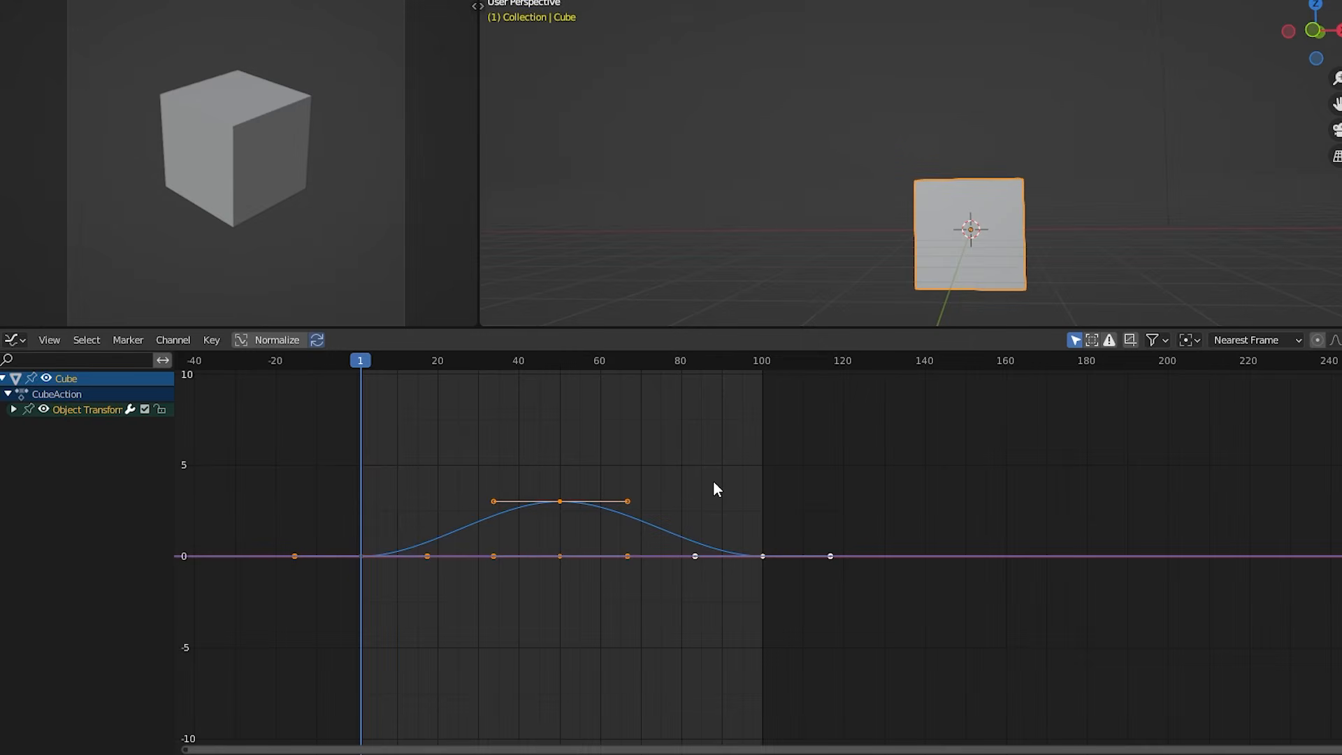
key("space")
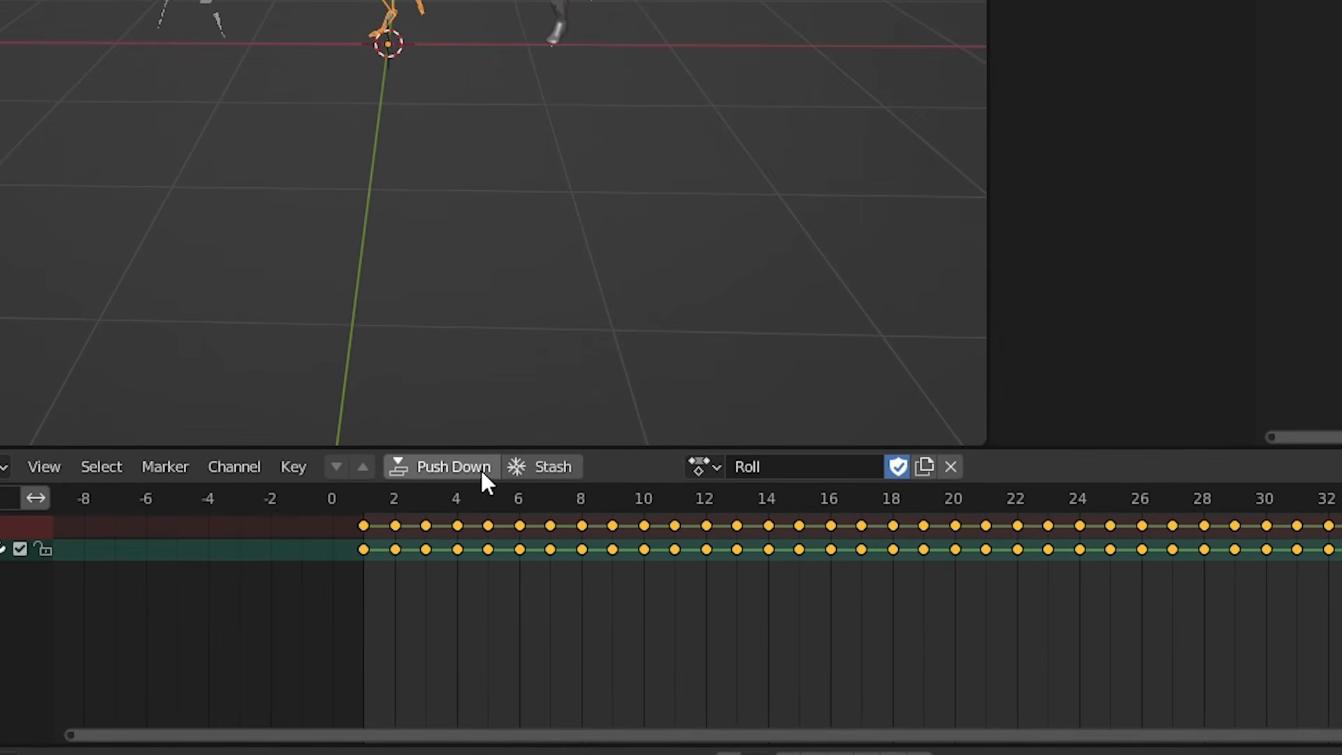
- Push the Roll action down into an NLA strip, shift the Jump strip to start together with the Run strip, and play the animation
left_click(453, 474)
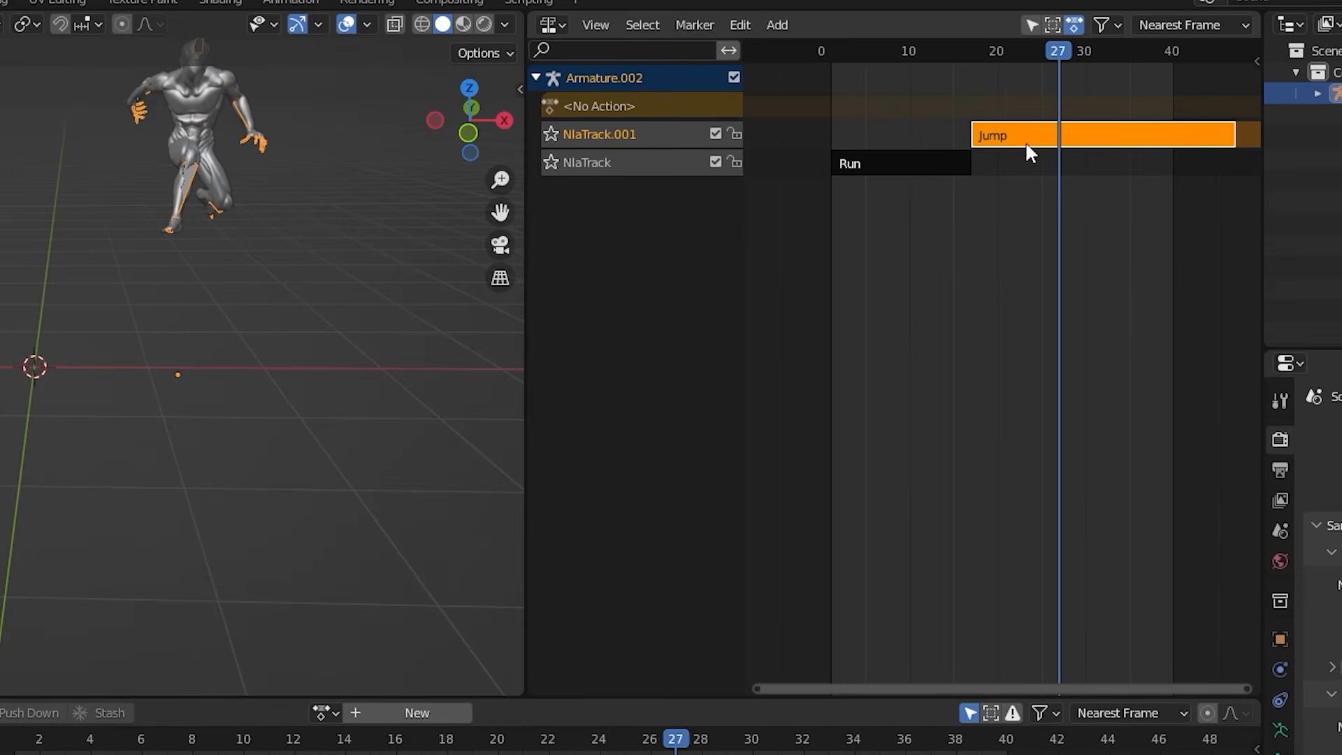
left_click_drag(1028, 150, 885, 142)
left_click(885, 142)
key("space")
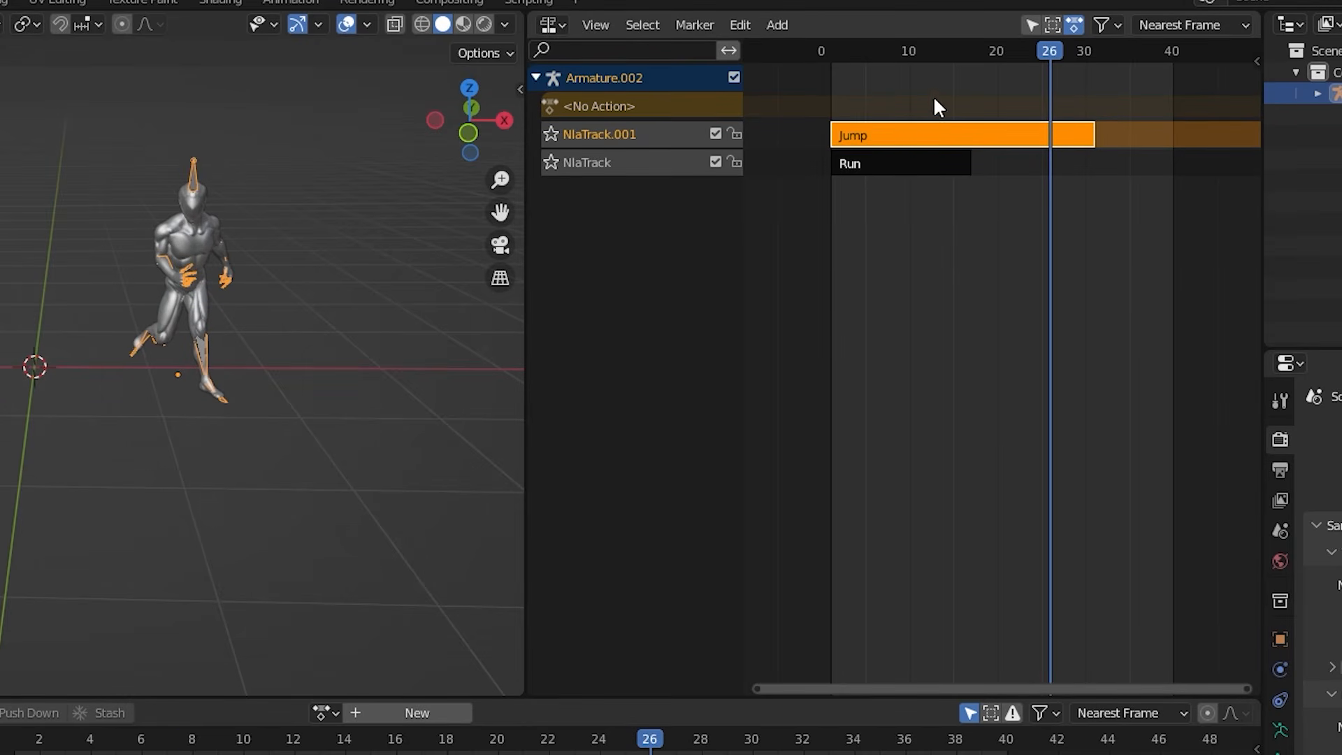
- Move the Jump strip back in time behind the Run strip and rearrange the two strips' NLA tracks
left_click_drag(900, 140, 1063, 185)
left_click_drag(915, 162, 915, 130)
left_click(1057, 164)
right_click(681, 142)
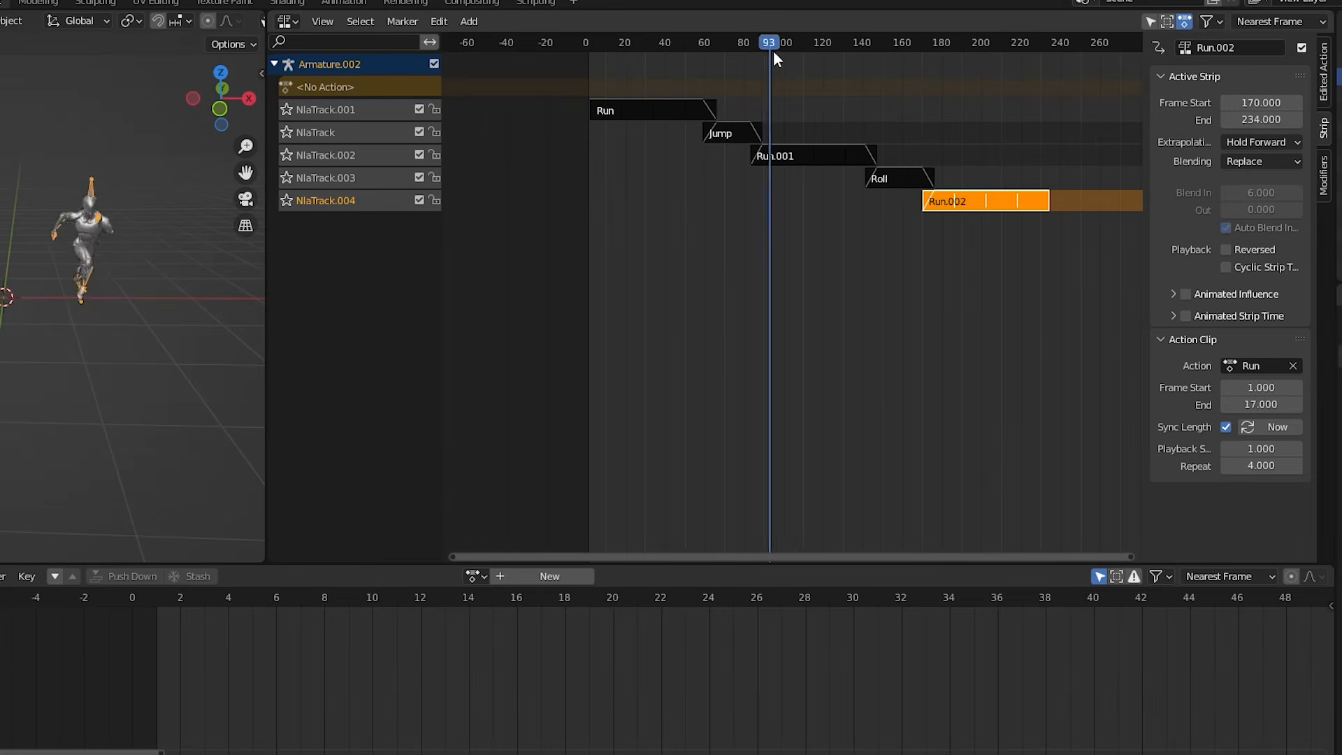
- Shift the last Run strip to start at frame 163 so it overlaps the Roll strip more, and scrub through the transition
left_click_drag(773, 51, 1056, 77)
left_click_drag(969, 201, 955, 199)
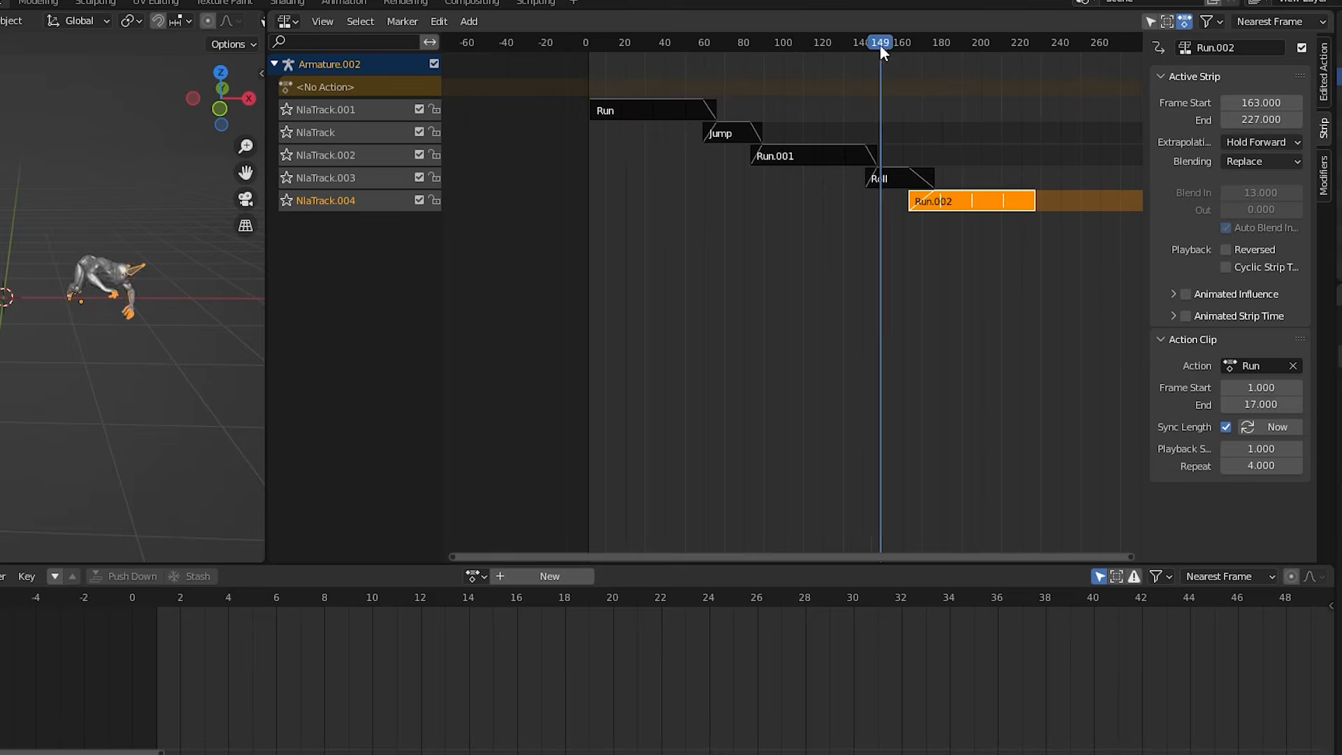
left_click_drag(880, 44, 924, 51)
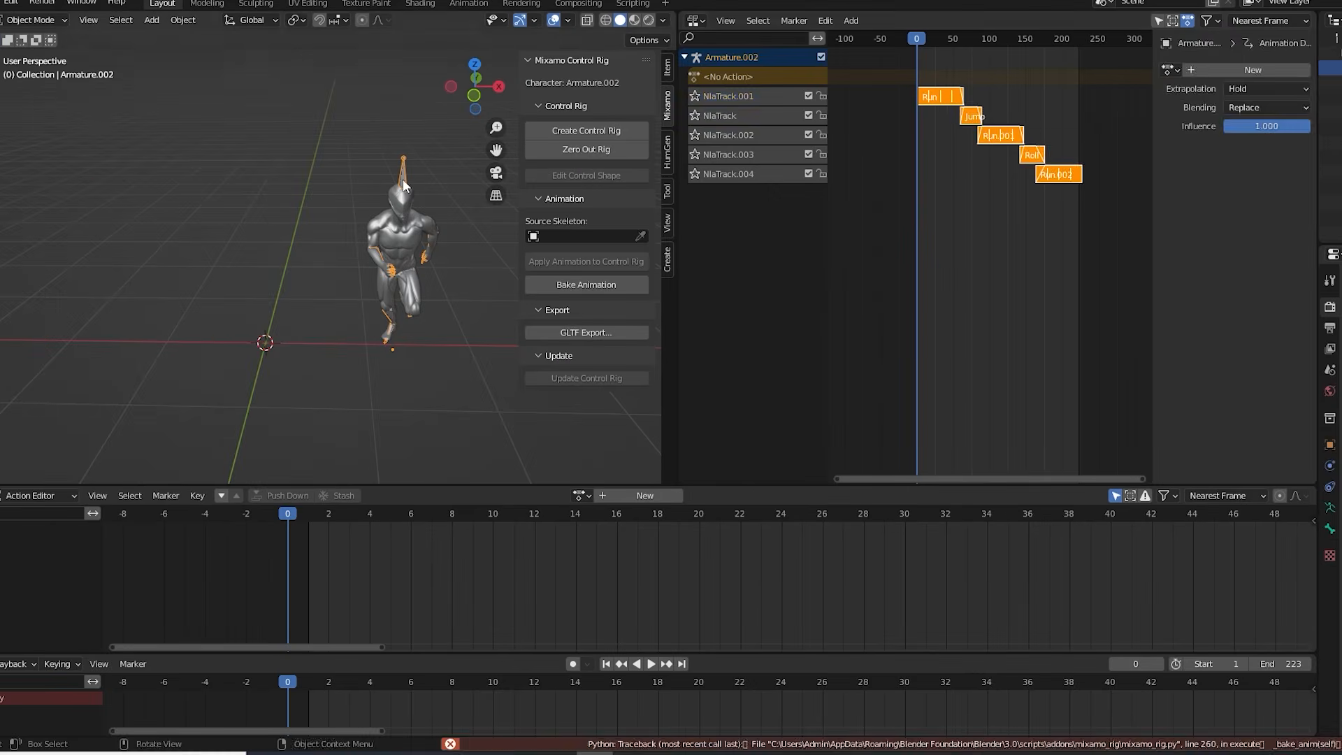
left_click(948, 95)
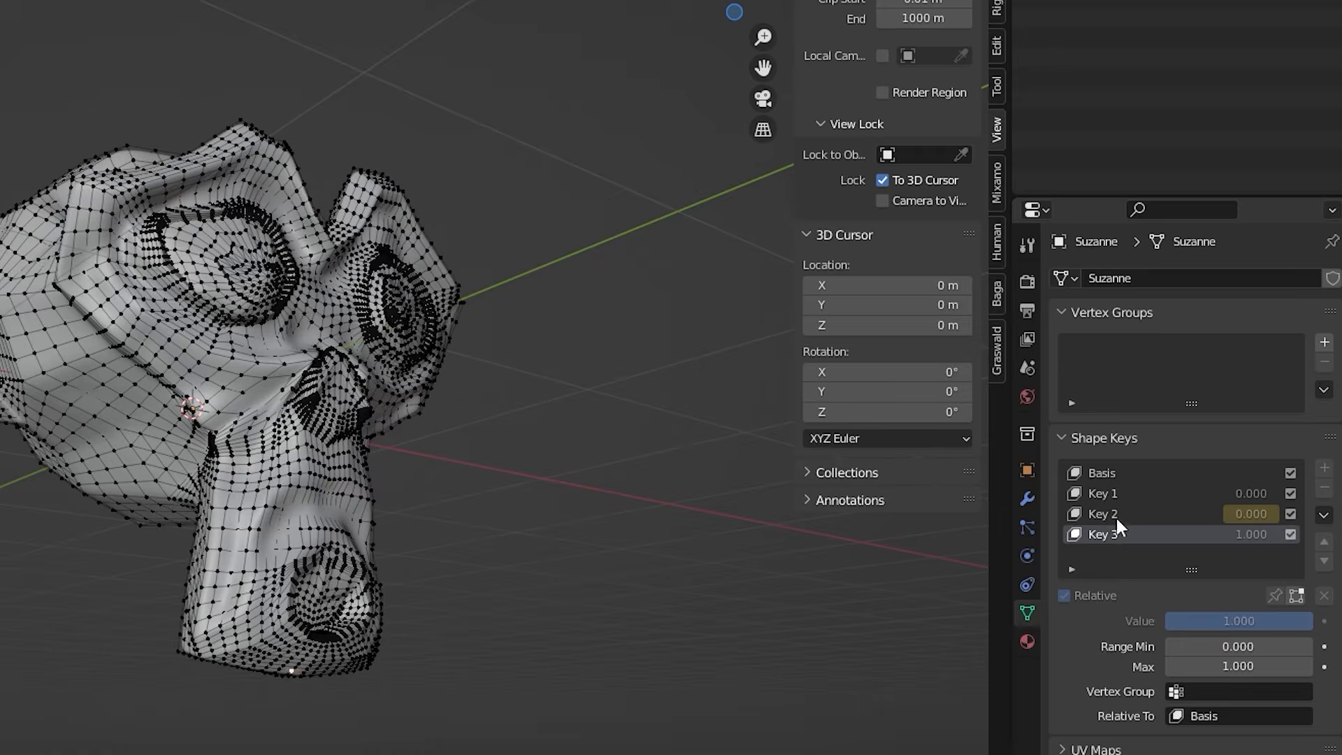
- Examine the Suzanne mesh's shape keys Key 2, Key 1 and Basis one after another in Edit Mode
left_click(1116, 512)
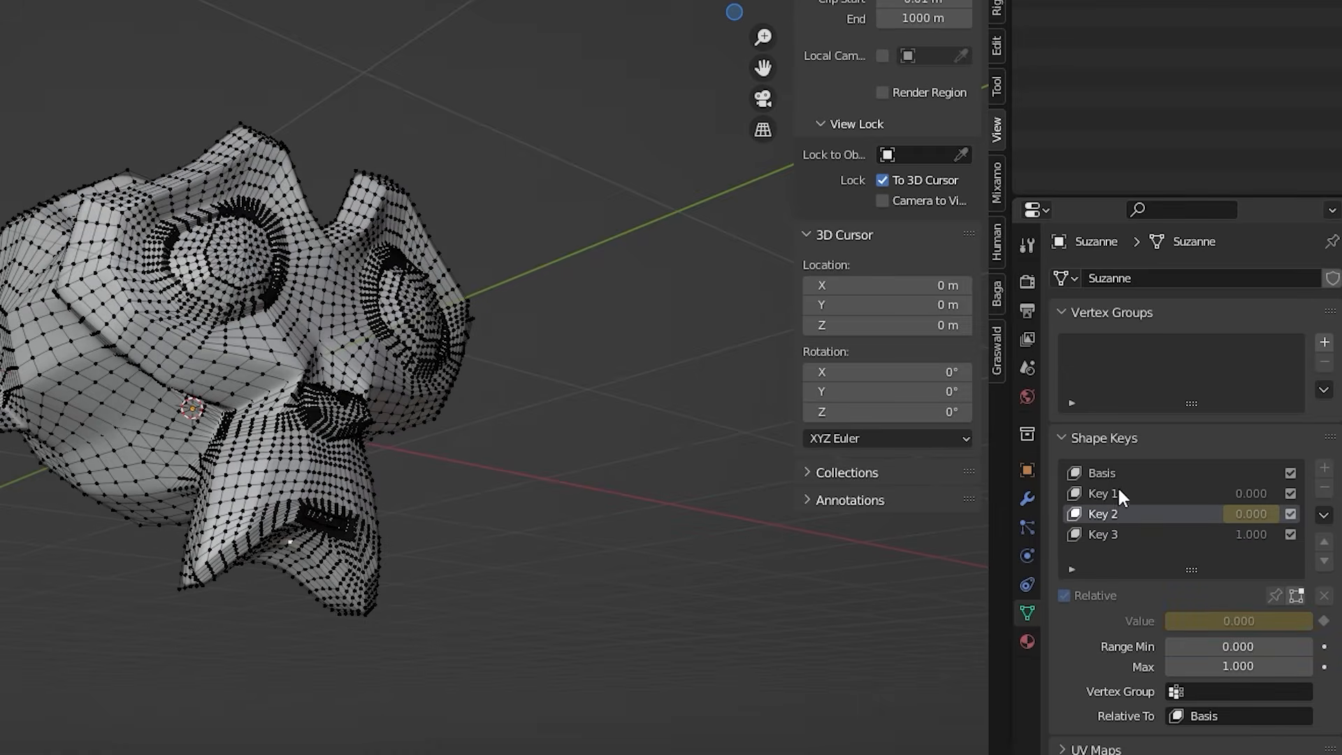
left_click(1116, 490)
left_click(1114, 471)
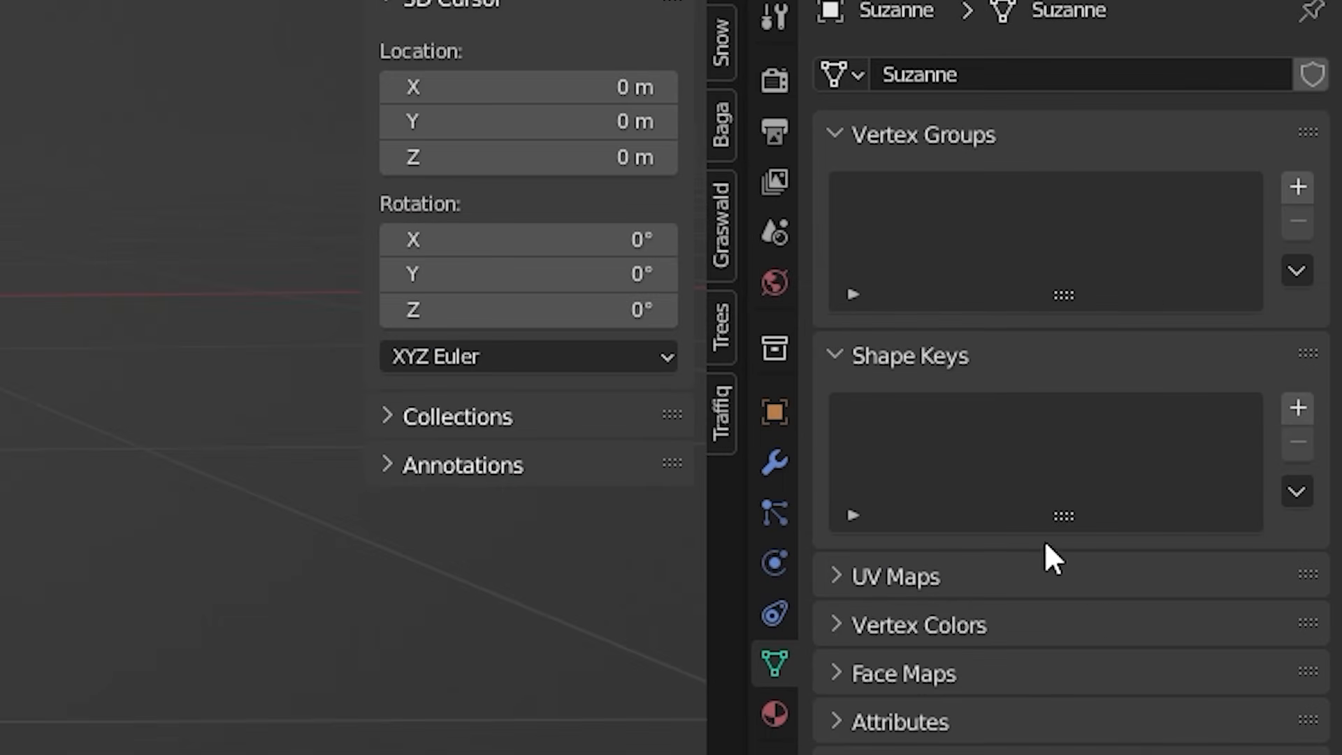
- Add a basis shape key and a second shape key to Suzanne, and vary the second key's value
left_click(1307, 411)
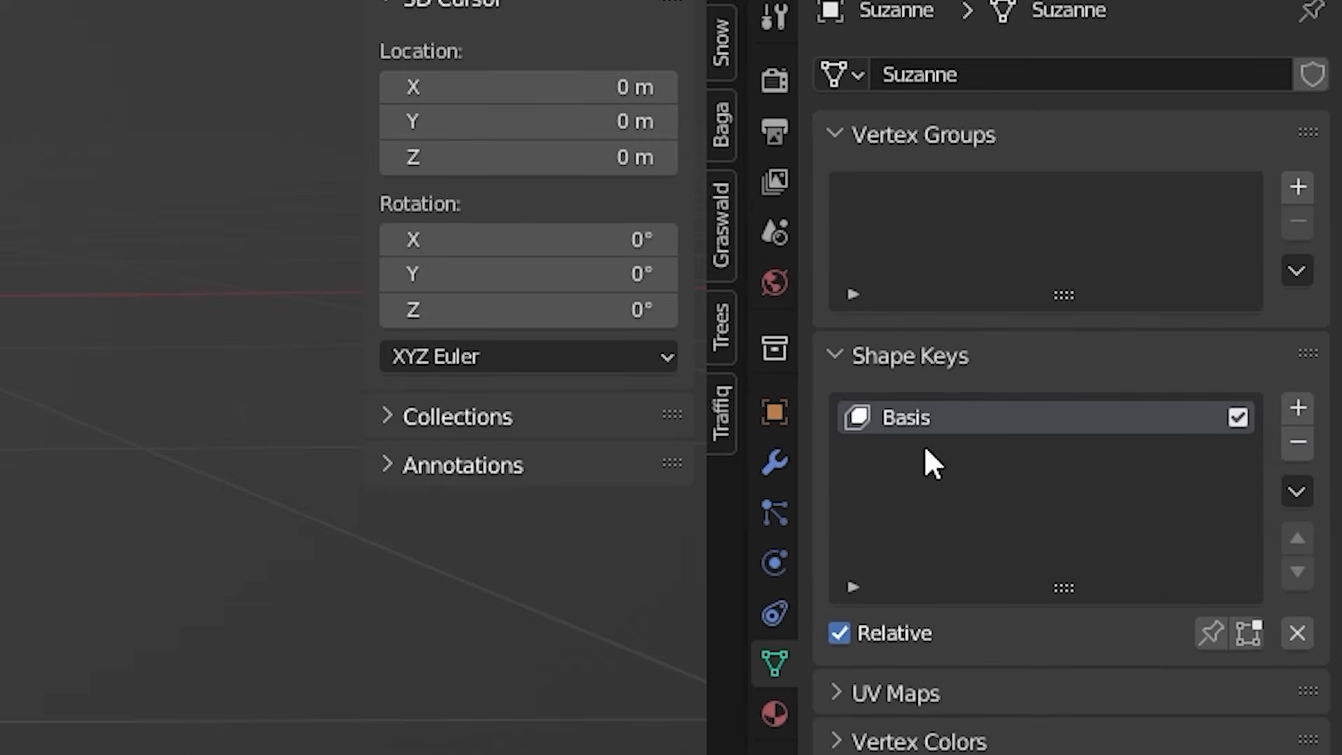
left_click(1297, 405)
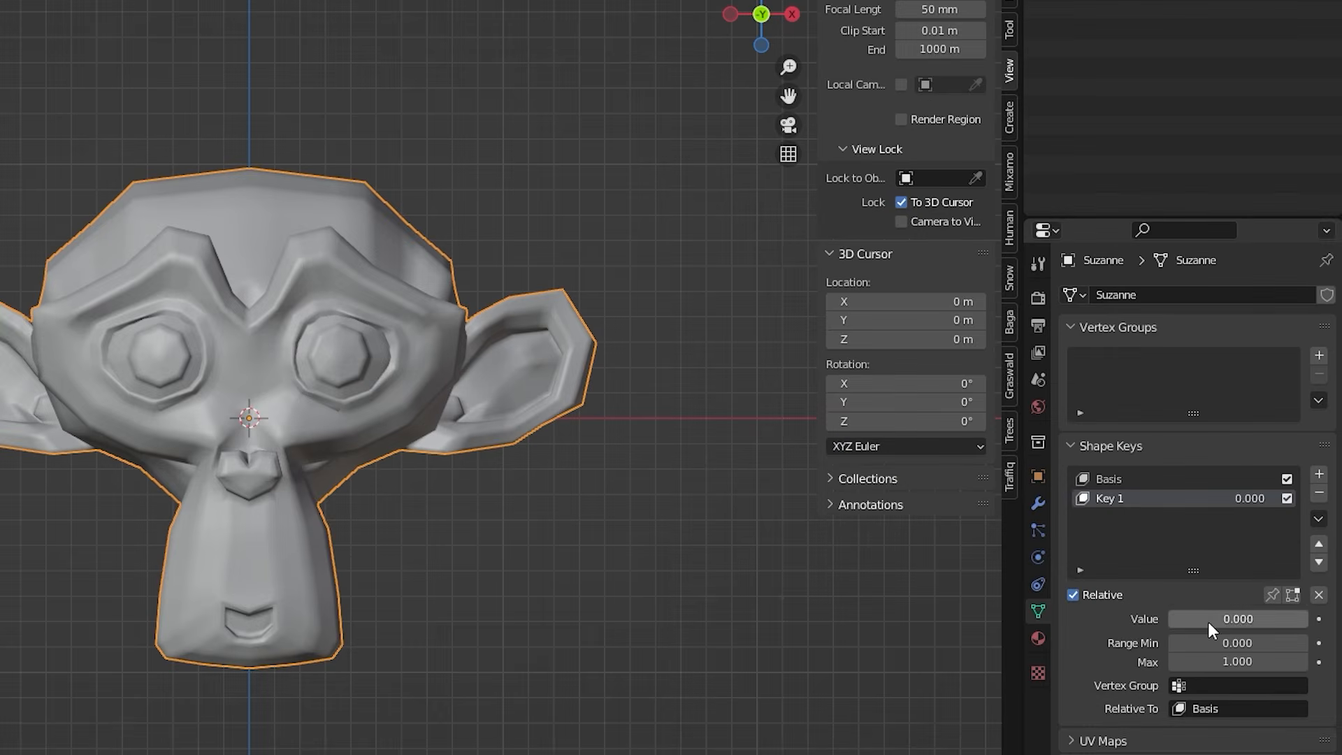
left_click_drag(1091, 685, 1250, 684)
left_click_drag(1292, 618, 1189, 619)
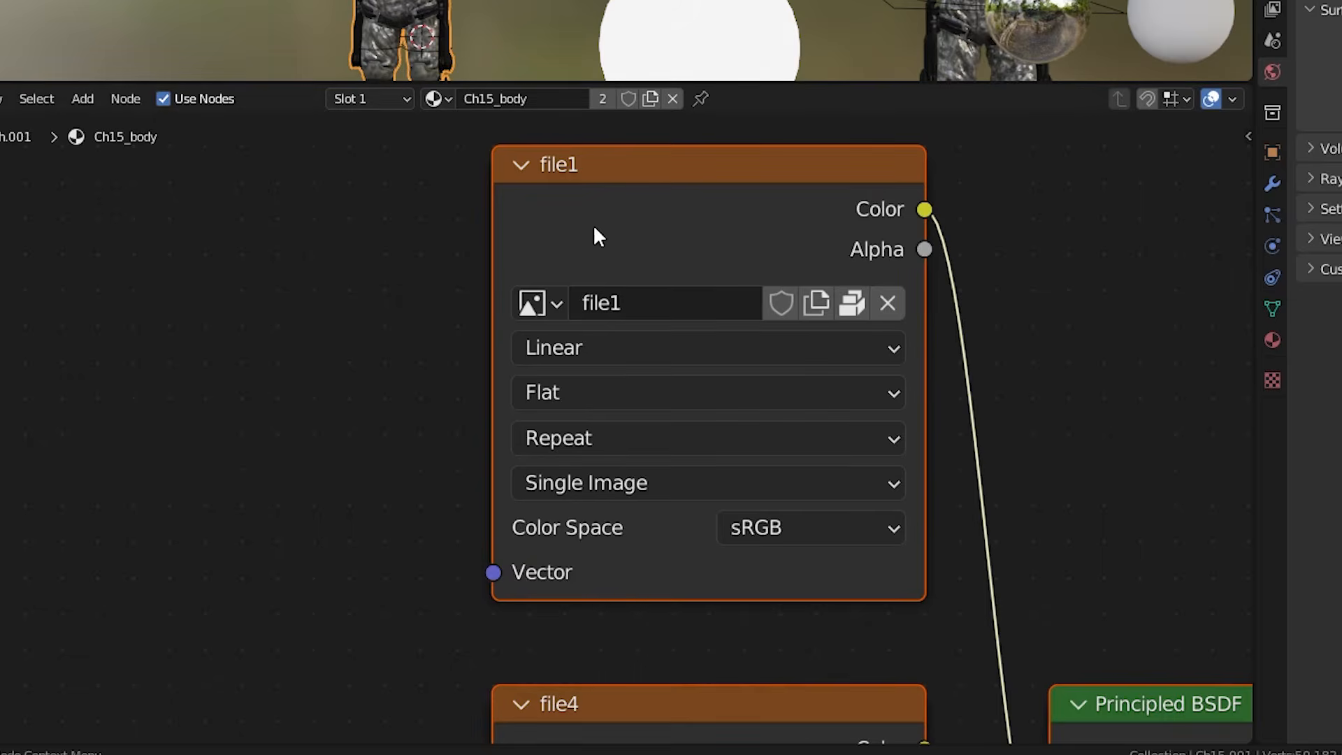
- Add linked Texture Coordinate and Mapping nodes to the file1 image texture and adjust the mapping's location
left_click(586, 178)
scroll(523, 260, "down", 3)
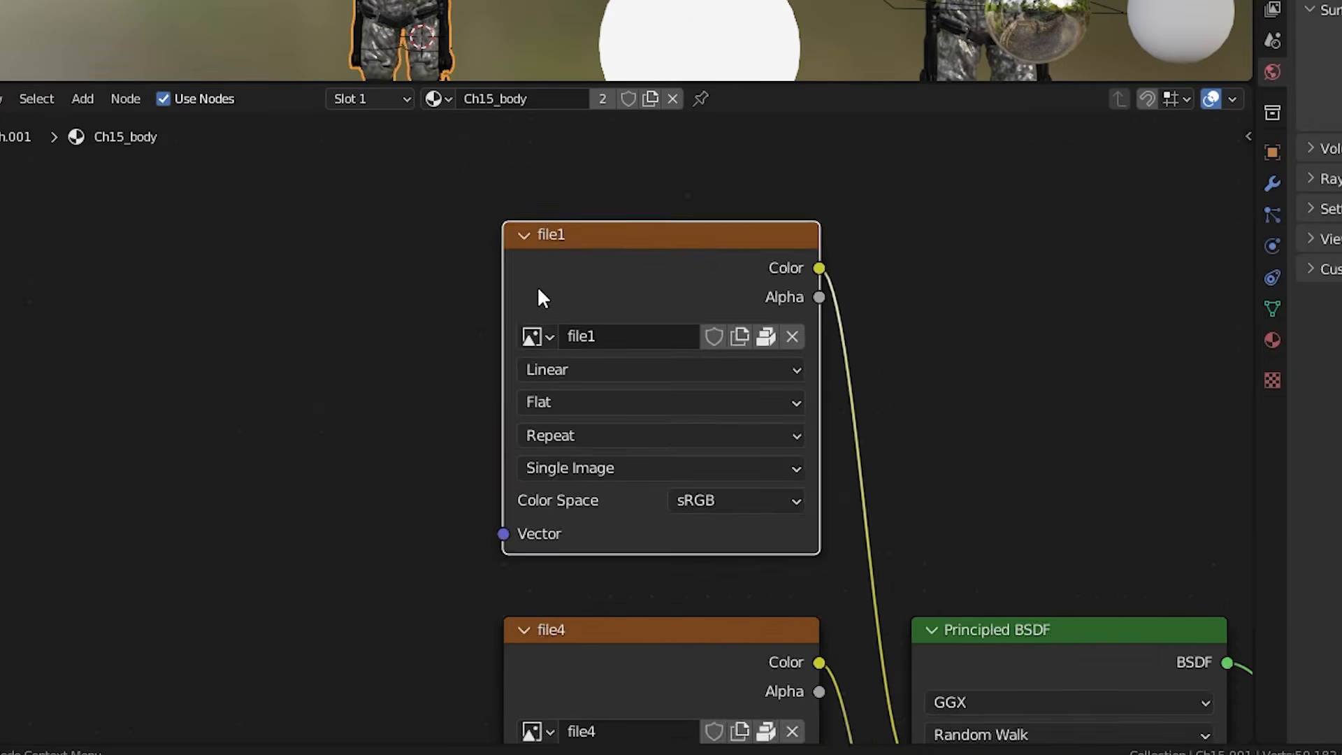
key("ctrl+t")
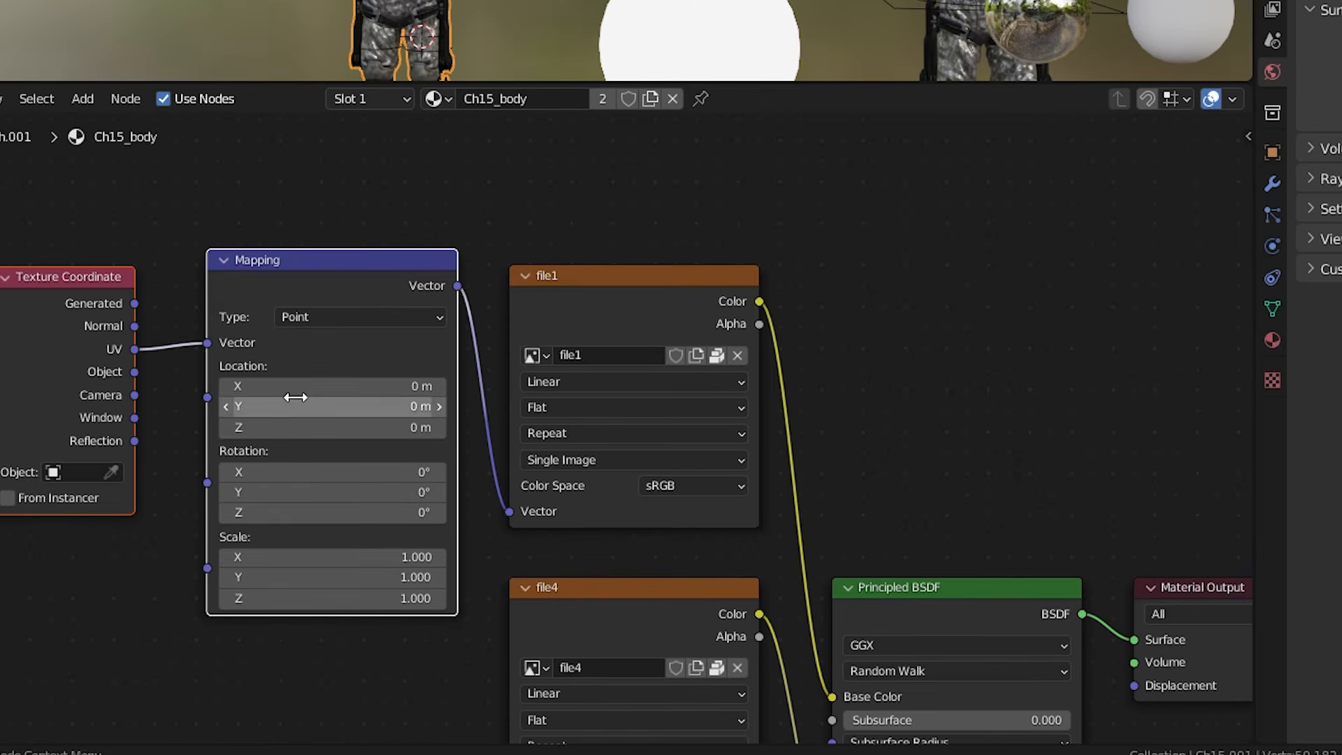
left_click_drag(332, 386, 379, 428)
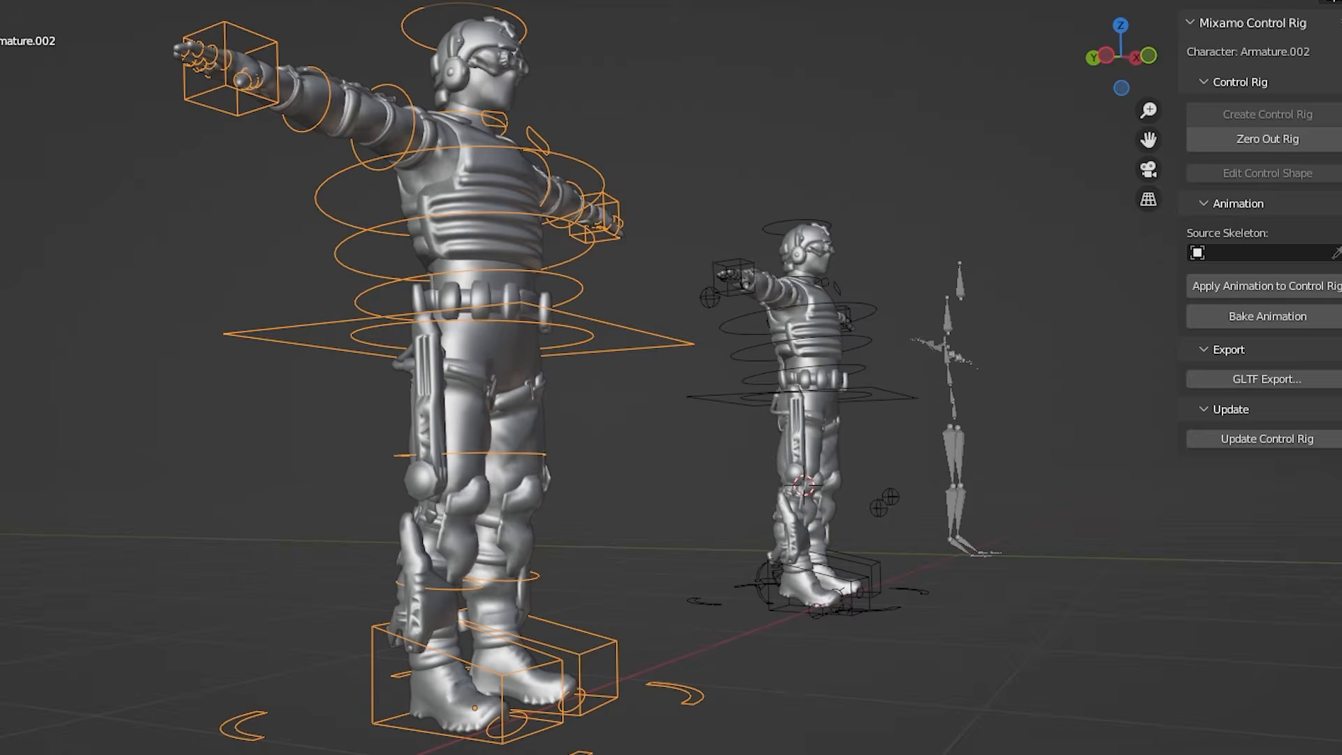
- Switch the large character's rig to Pose Mode and rotate one of its leg controls
key("ctrl+Tab")
left_click(476, 460)
left_click(455, 453)
key("r")
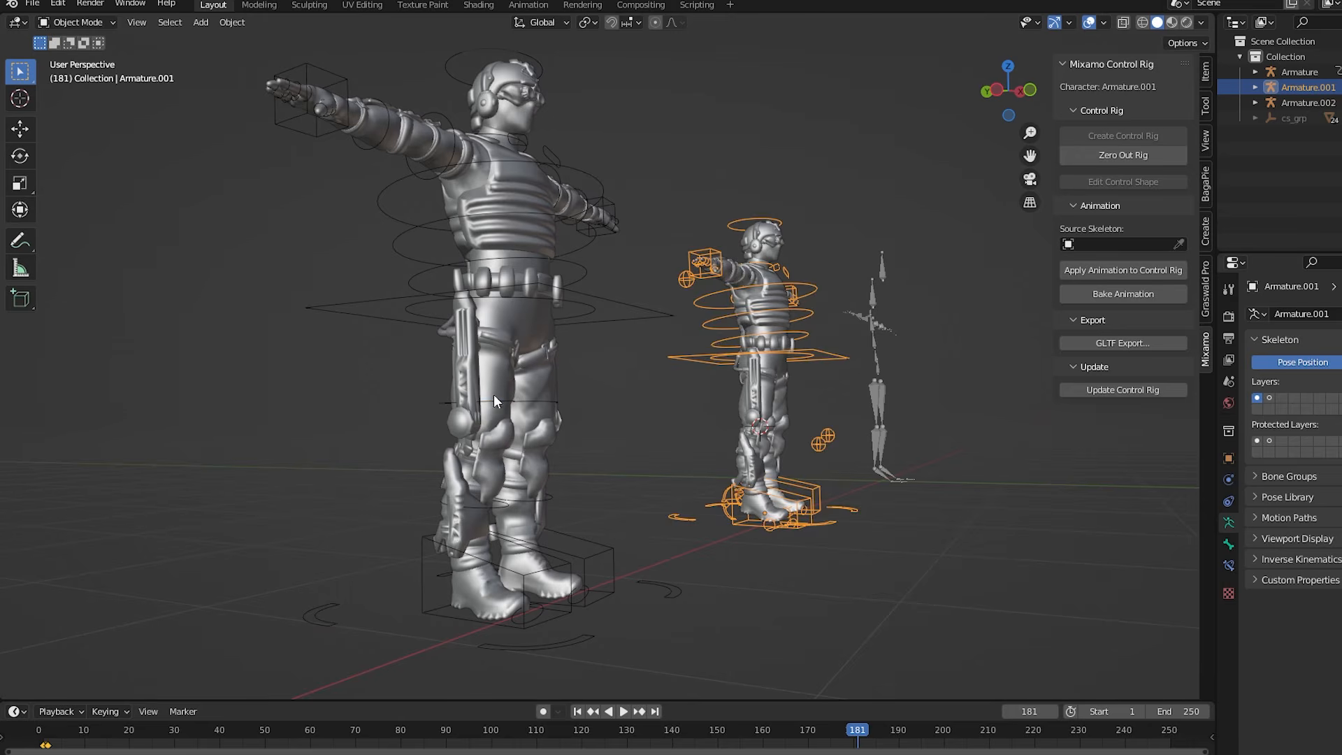
- Put Armature.002 in Pose Mode and rotate its right upper-leg FK control, followed by another control, to pose the leg
left_click(494, 398)
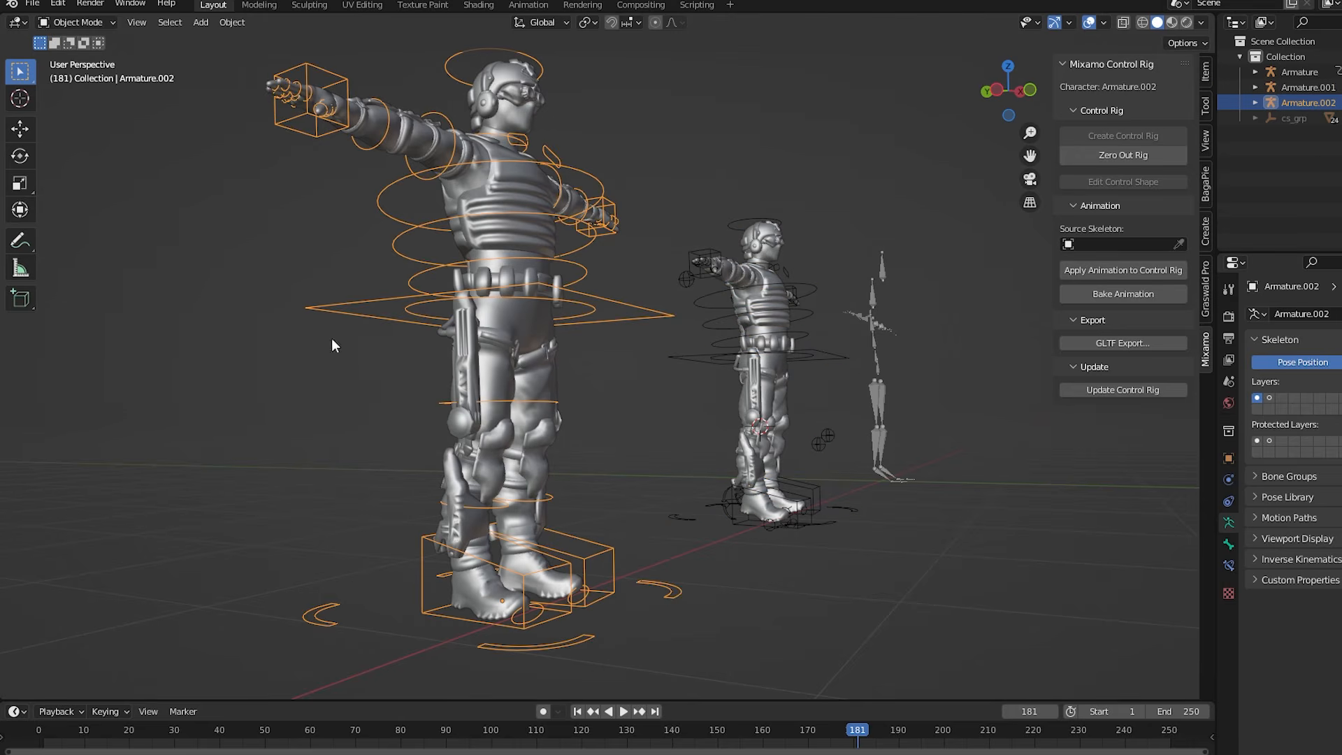
left_click(84, 25)
left_click(69, 78)
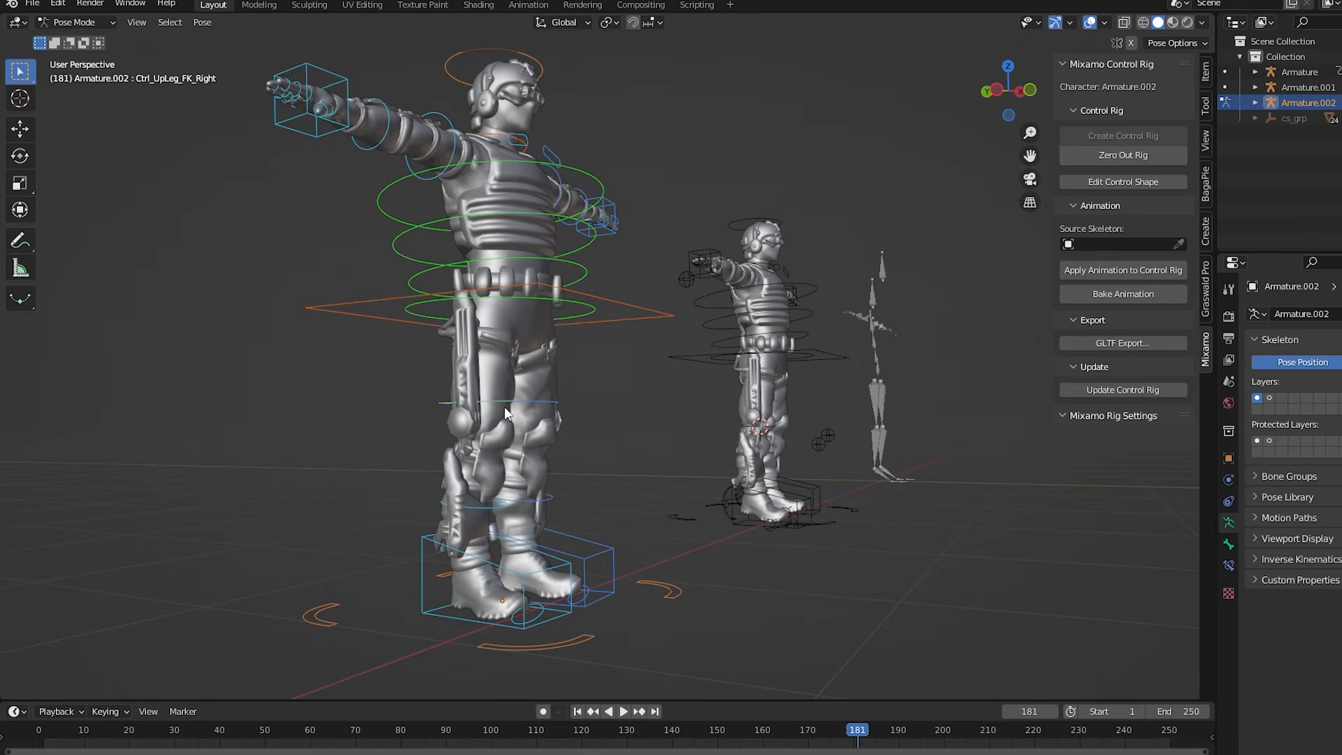
left_click(486, 404)
key("r")
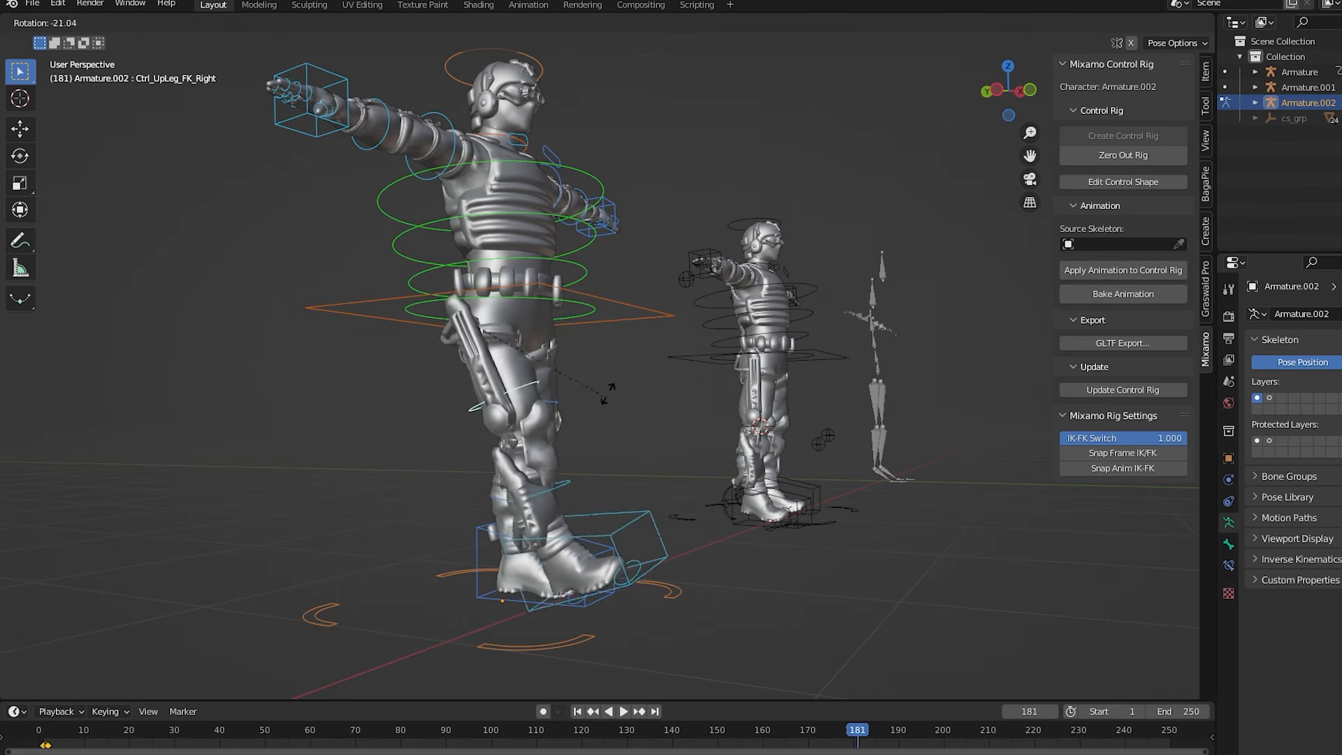
left_click(643, 362)
left_click(678, 467)
key("r")
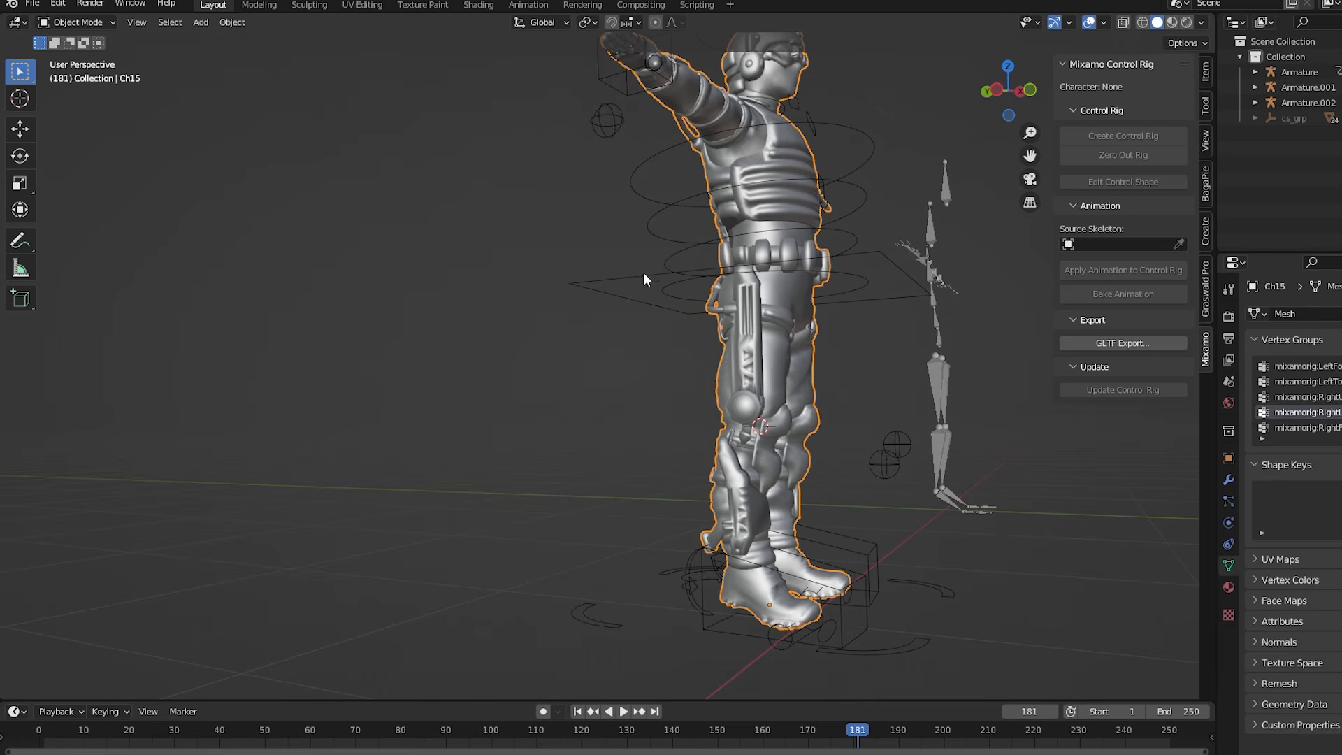
- Put Armature.001 in Pose Mode and move its right foot IK control to bend the leg
left_click(623, 279)
left_click(100, 24)
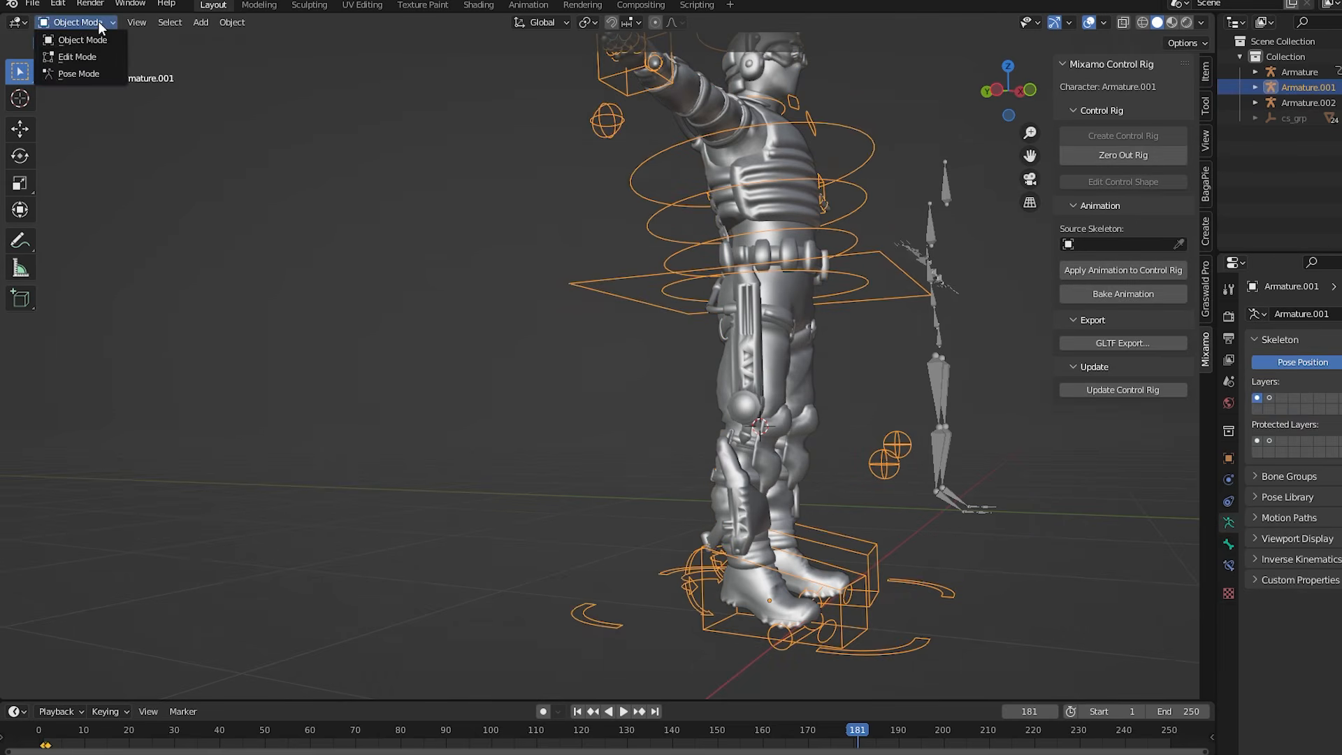
left_click(78, 74)
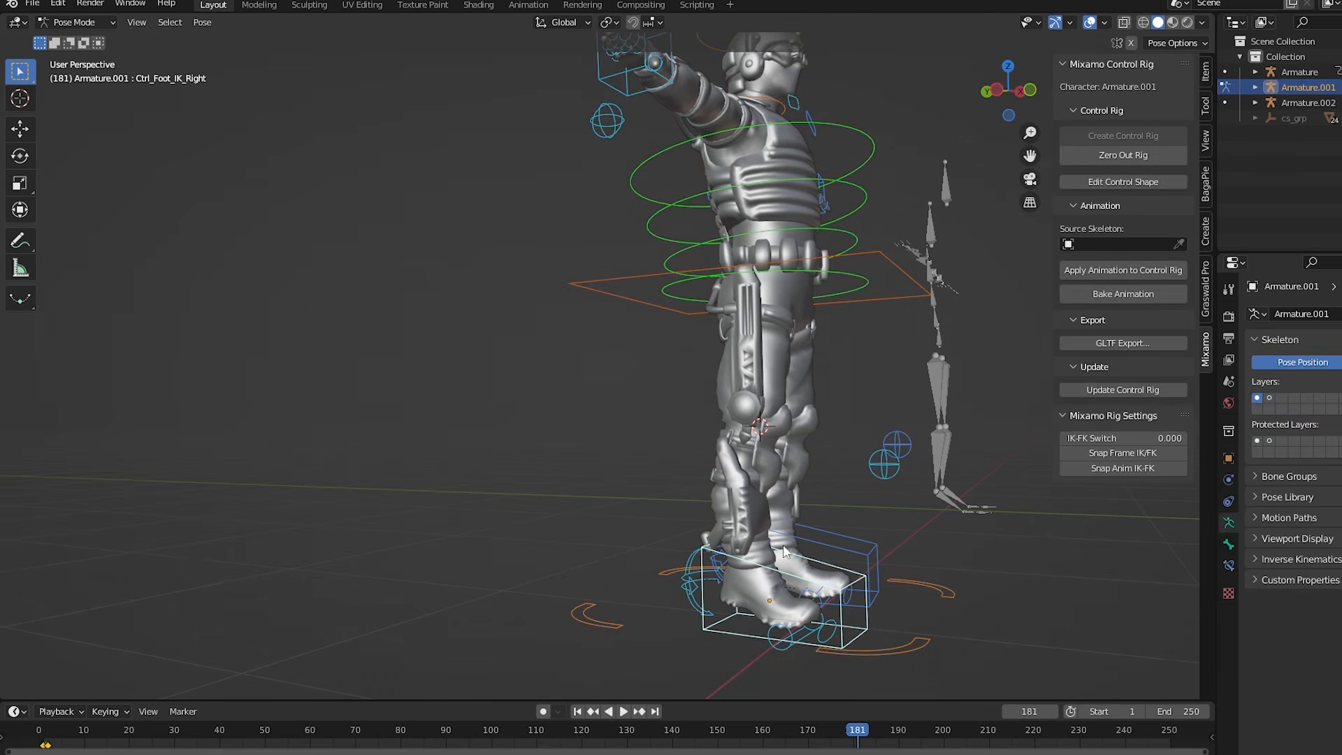
key("g")
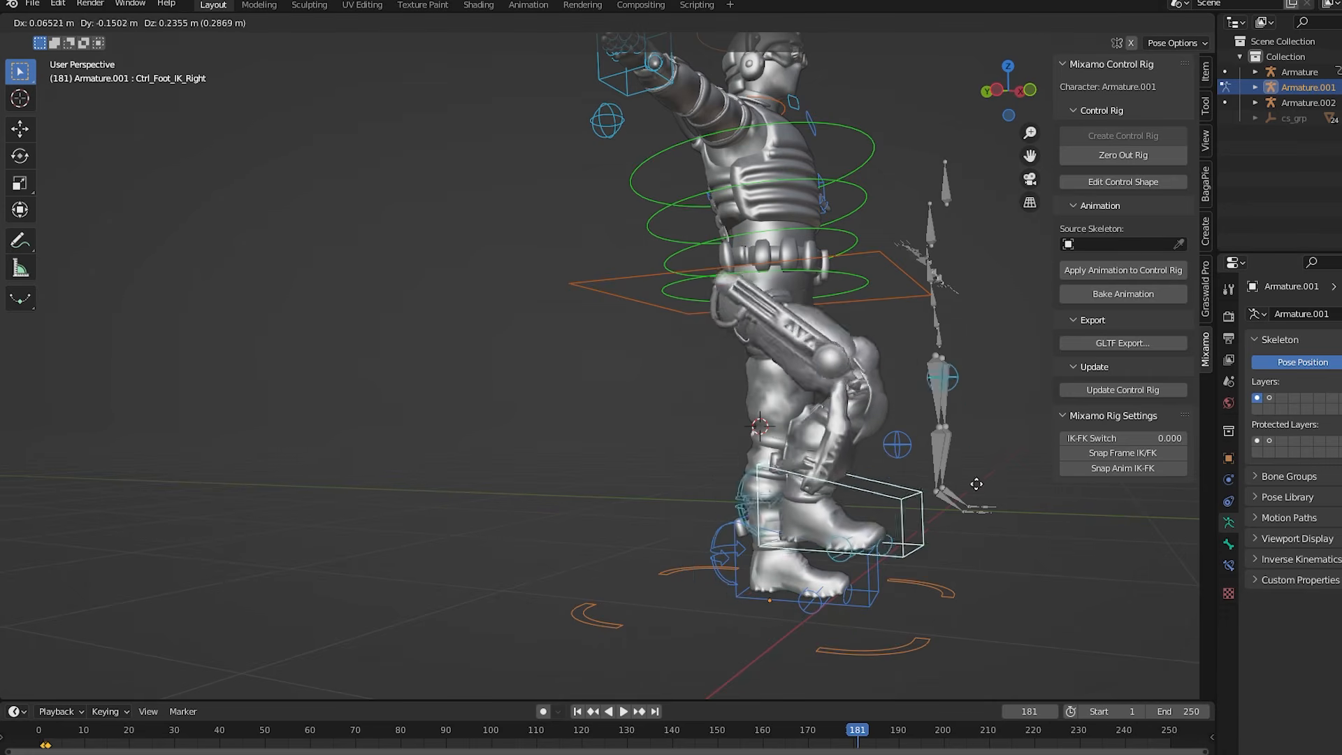
left_click(923, 601)
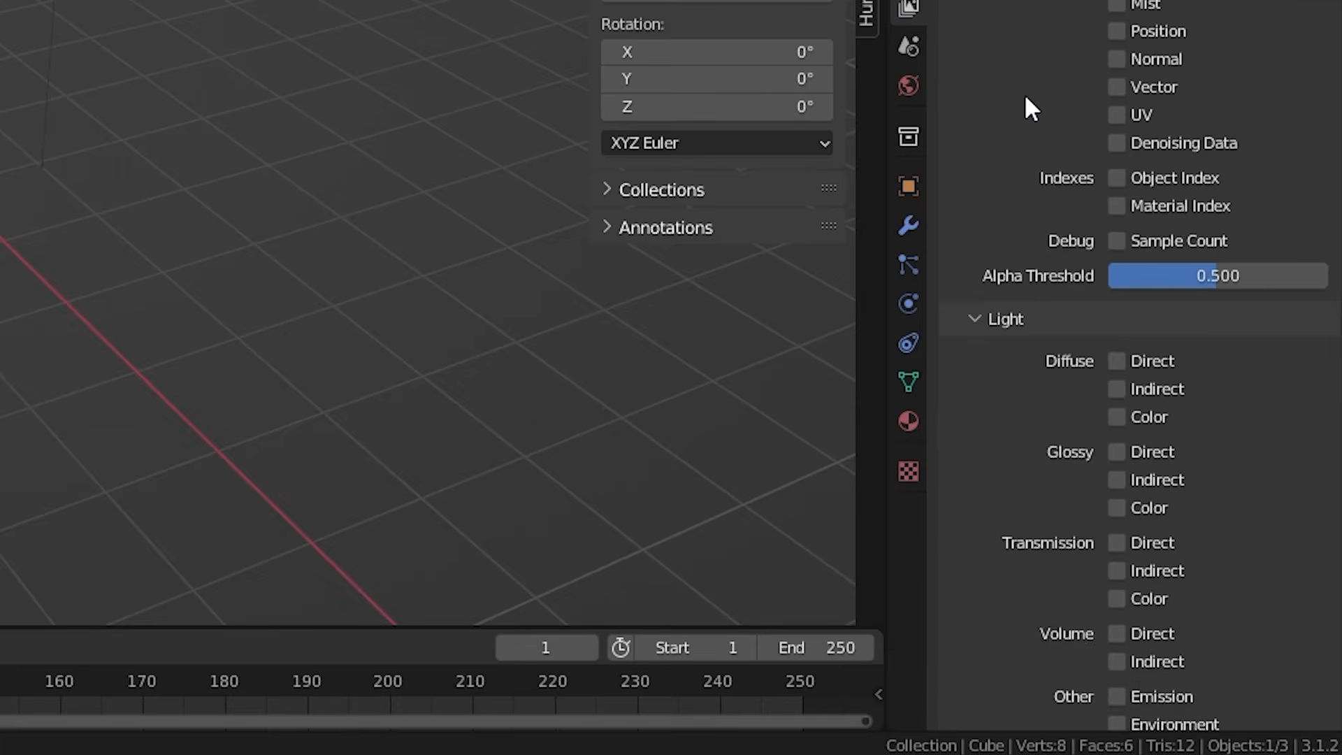
- Enable the Cryptomatte Object and Material passes for the view layer
scroll(1028, 105, "down", 10)
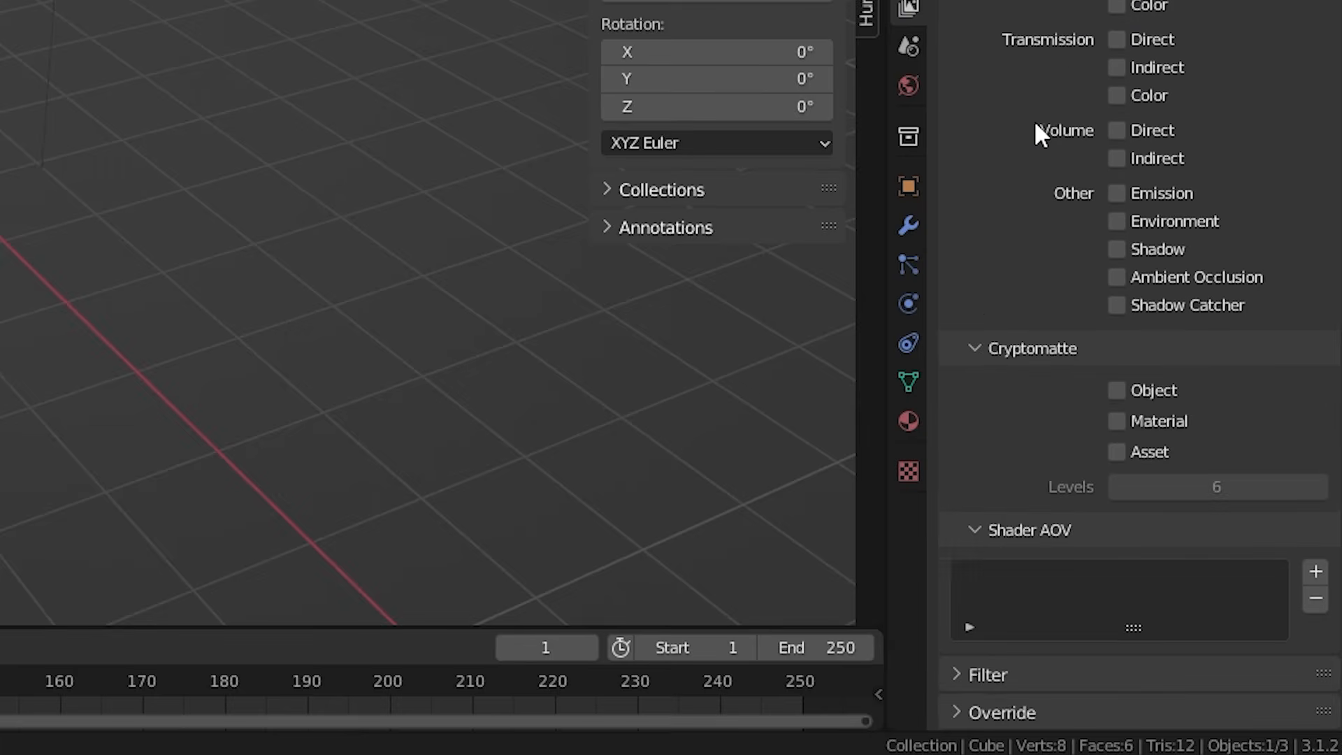
left_click(1117, 390)
left_click(1116, 421)
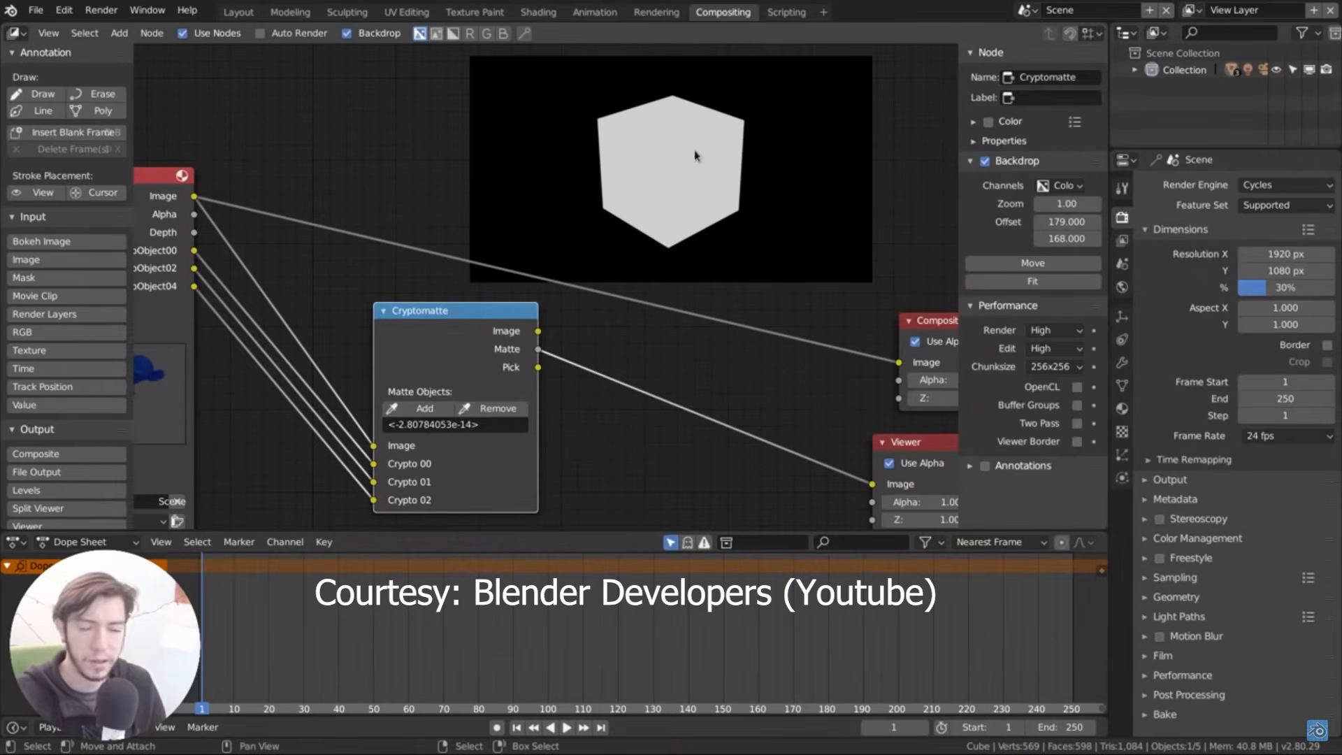
- Edit the Cryptomatte node's matte objects by sampling objects in the backdrop, using both its Add and Remove pickers
left_click(424, 409)
left_click(661, 189)
left_click(495, 409)
left_click(633, 262)
left_click(423, 409)
left_click(584, 151)
- Cycle the Viewer connection through the Cryptomatte node's outputs to compare them in the backdrop
left_click(465, 354, "ctrl+shift")
left_click(465, 353, "ctrl+shift")
left_click(467, 355, "ctrl+shift")
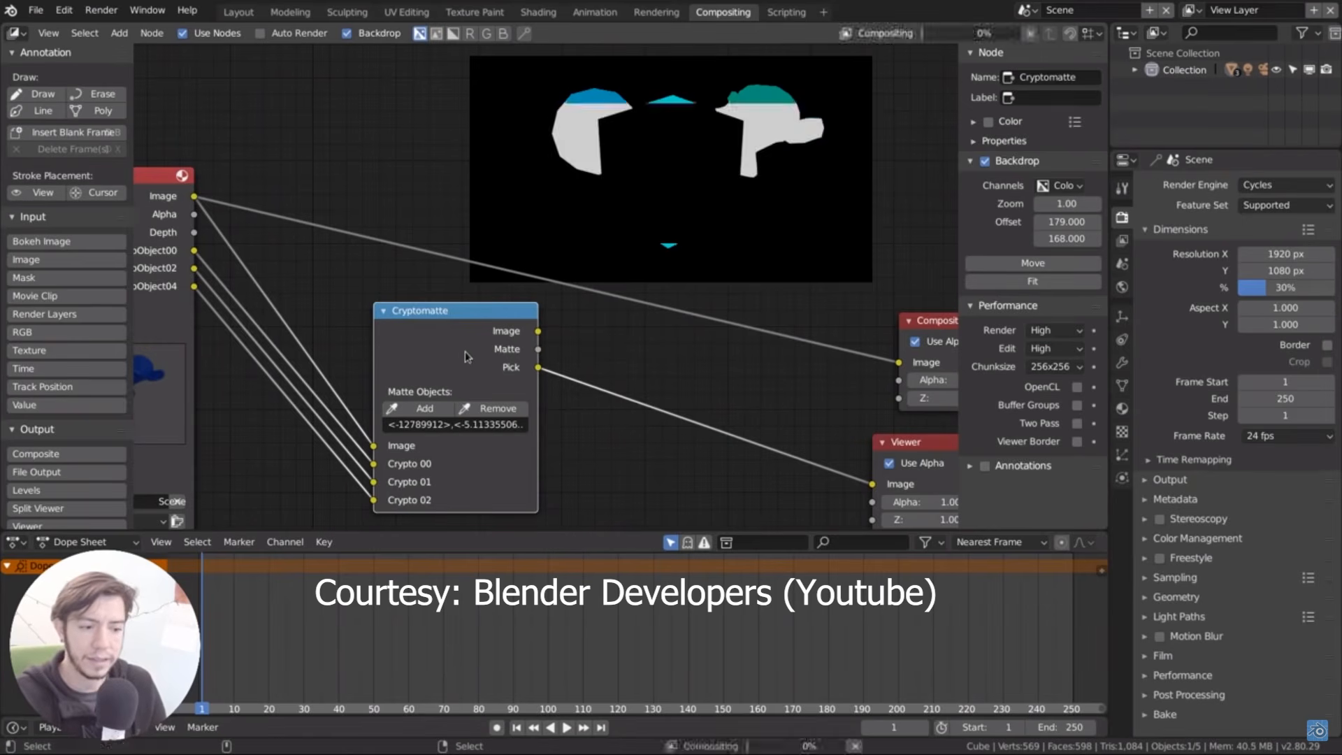
left_click(467, 356, "ctrl+shift")
left_click(467, 356, "ctrl+shift")
scroll(467, 356, "down", 5)
middle_click_drag(469, 349, 444, 398)
key("shift+a")
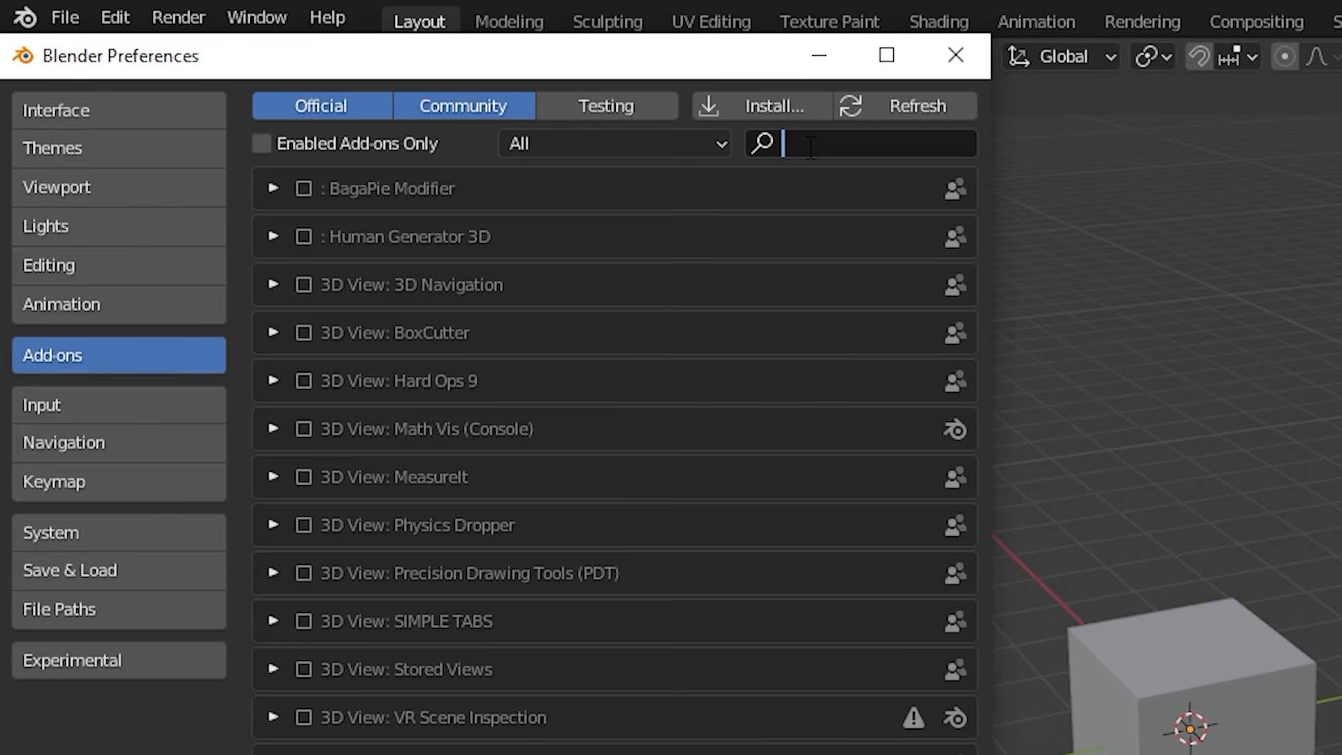
- Search the add-ons for Tissue and use its Tessellate tool to distribute the cone over the icosphere
type("tissu")
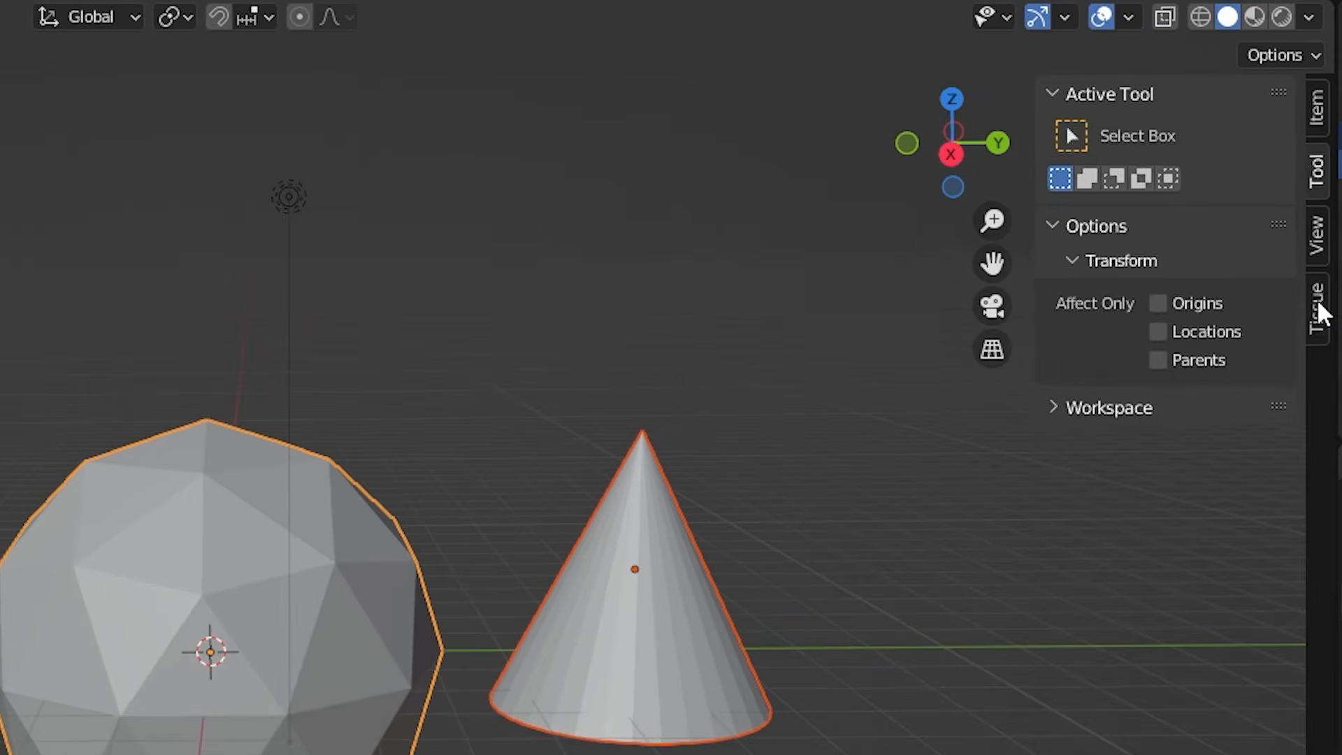
left_click(1318, 311)
left_click(1146, 161)
left_click(1160, 524)
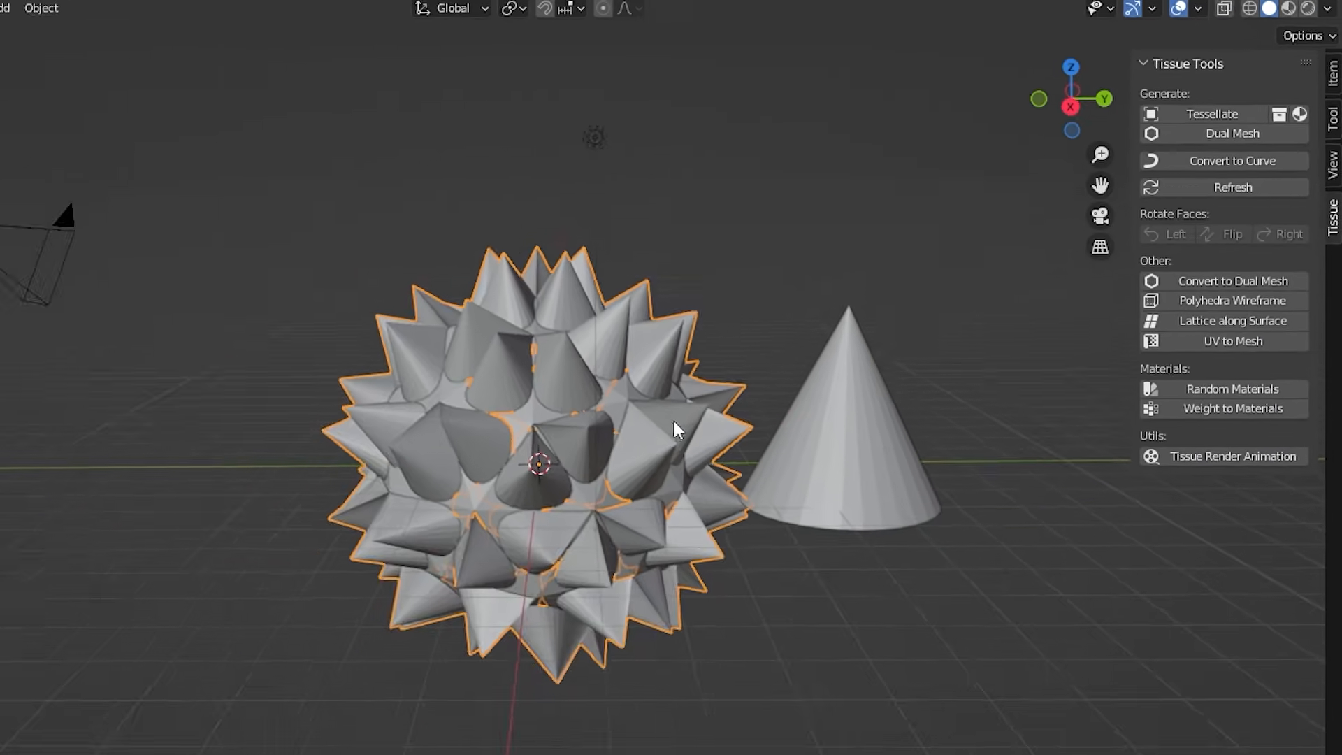
- Move the tessellated object along the Y axis, away from the original icosphere
scroll(674, 421, "down", 2)
key("g")
key("y")
left_click(401, 370)
- Enlarge the original icosphere's mesh in Edit Mode and refresh the tessellated object
left_click(581, 430)
key("Tab")
key("s")
left_click(920, 198)
left_click(868, 253)
key("Tab")
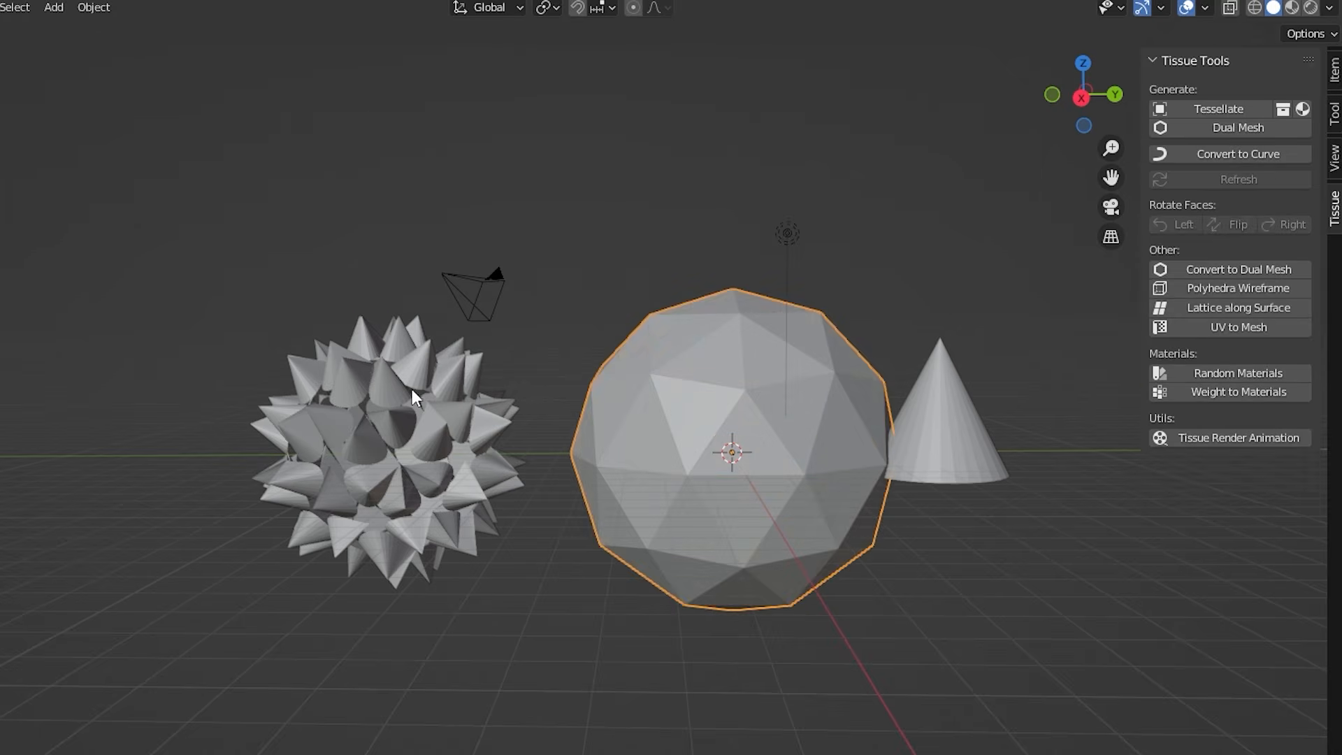
left_click(388, 448)
left_click(1251, 180)
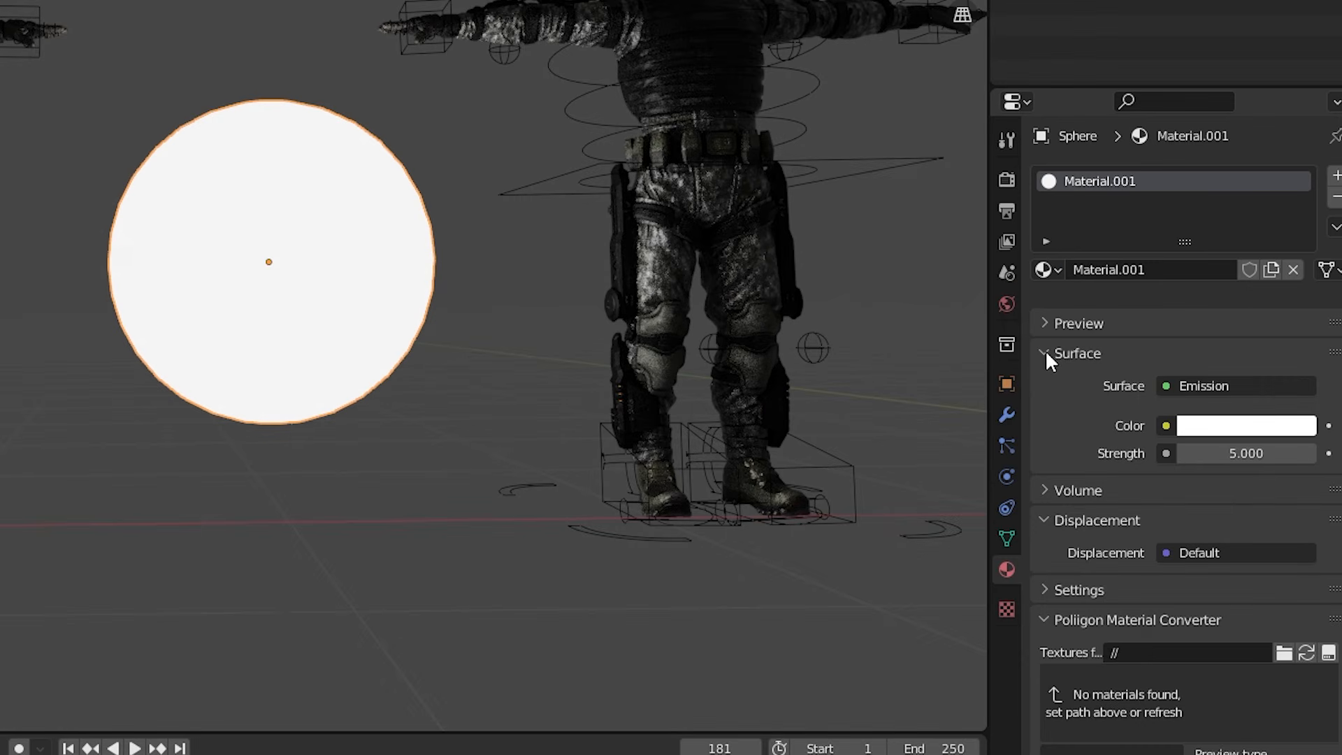
- Disable Multiple Importance in the surface settings of the emissive sphere's Material.001
left_click(1044, 587)
scroll(1123, 514, "down", 3)
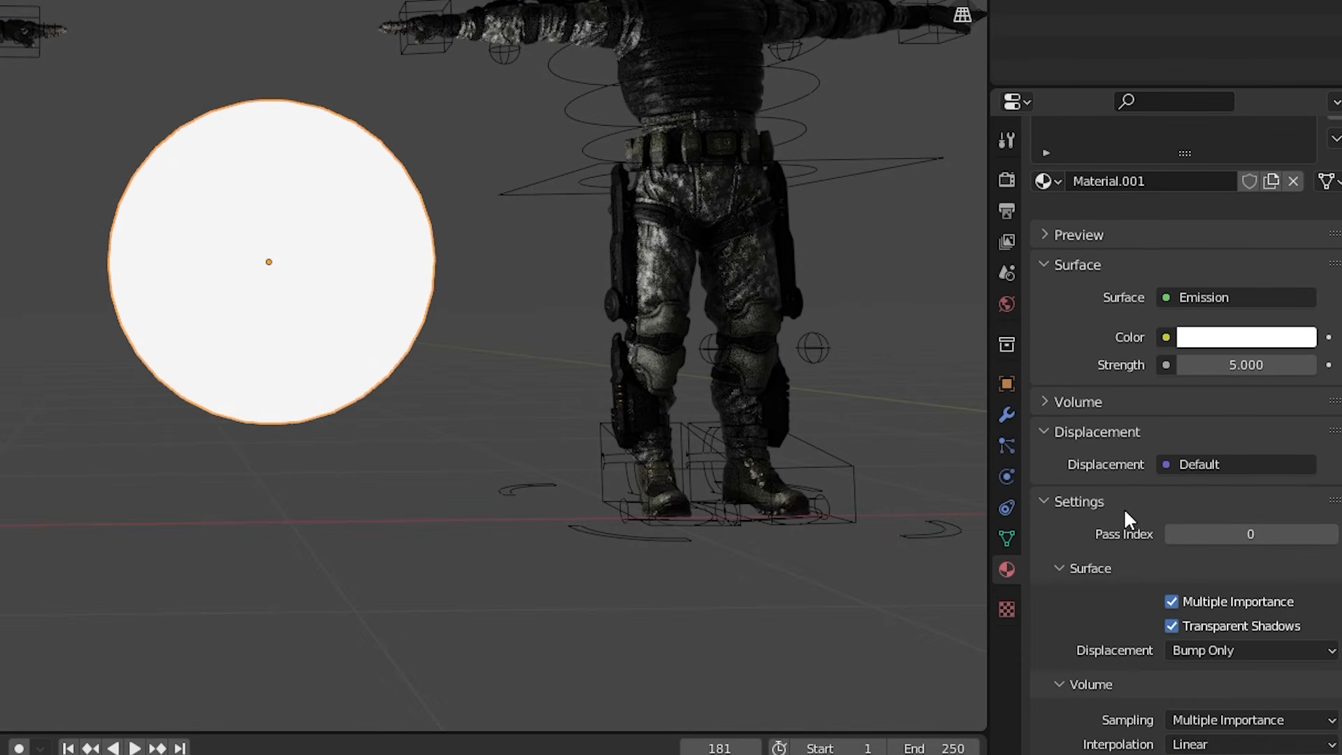
left_click(1171, 602)
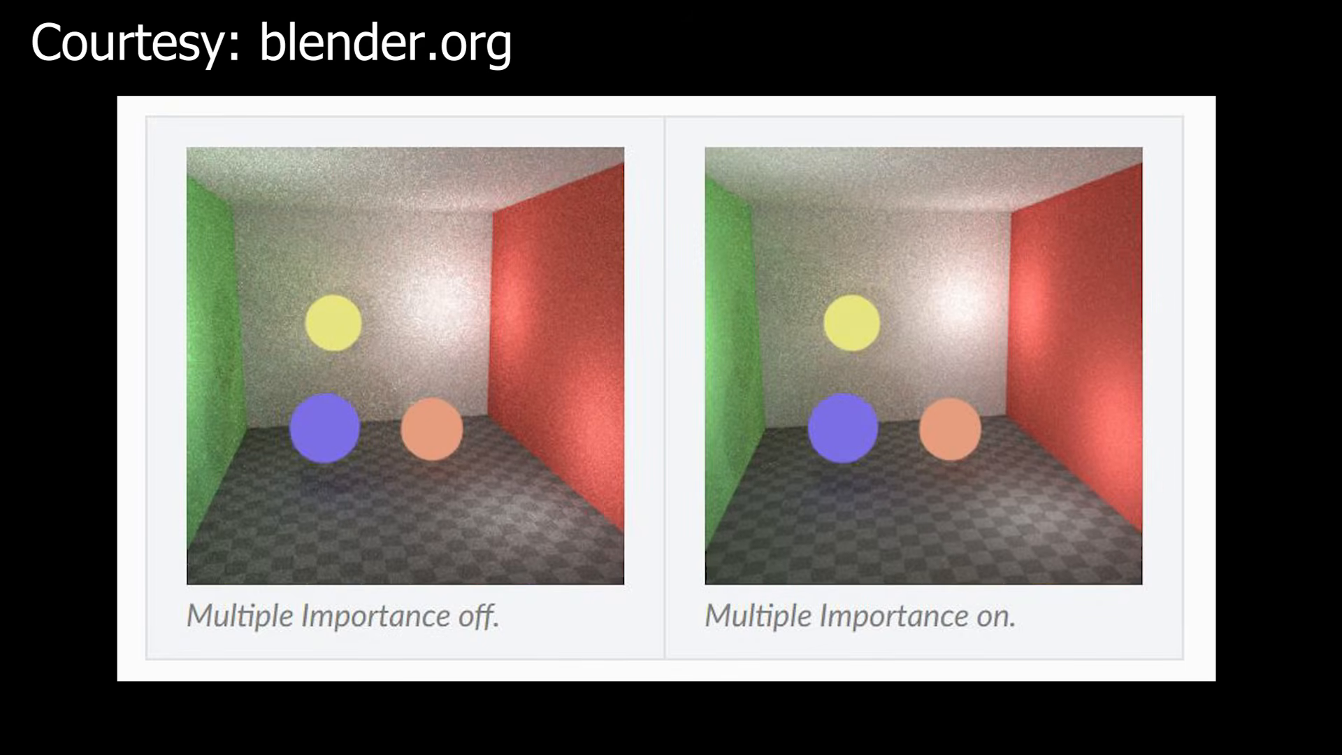